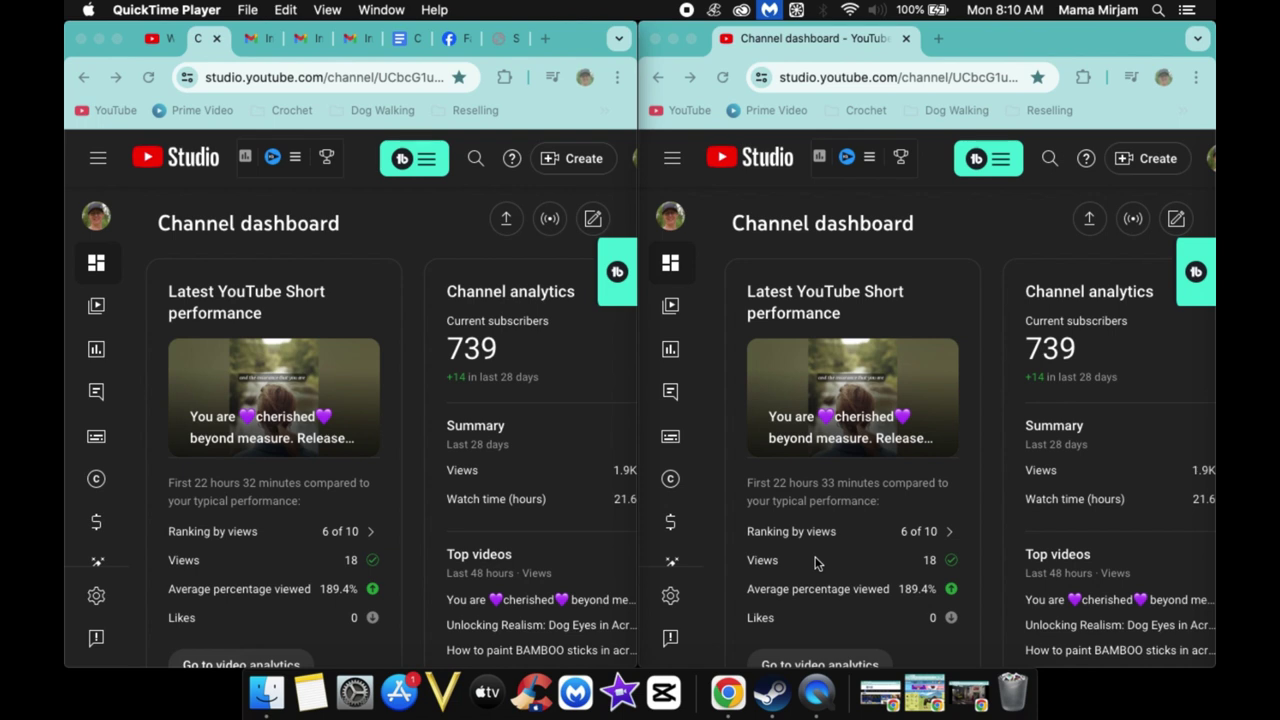
# - Open the channel analytics in both browser windows and set the first window's date range to May
pyautogui.click(110, 240)
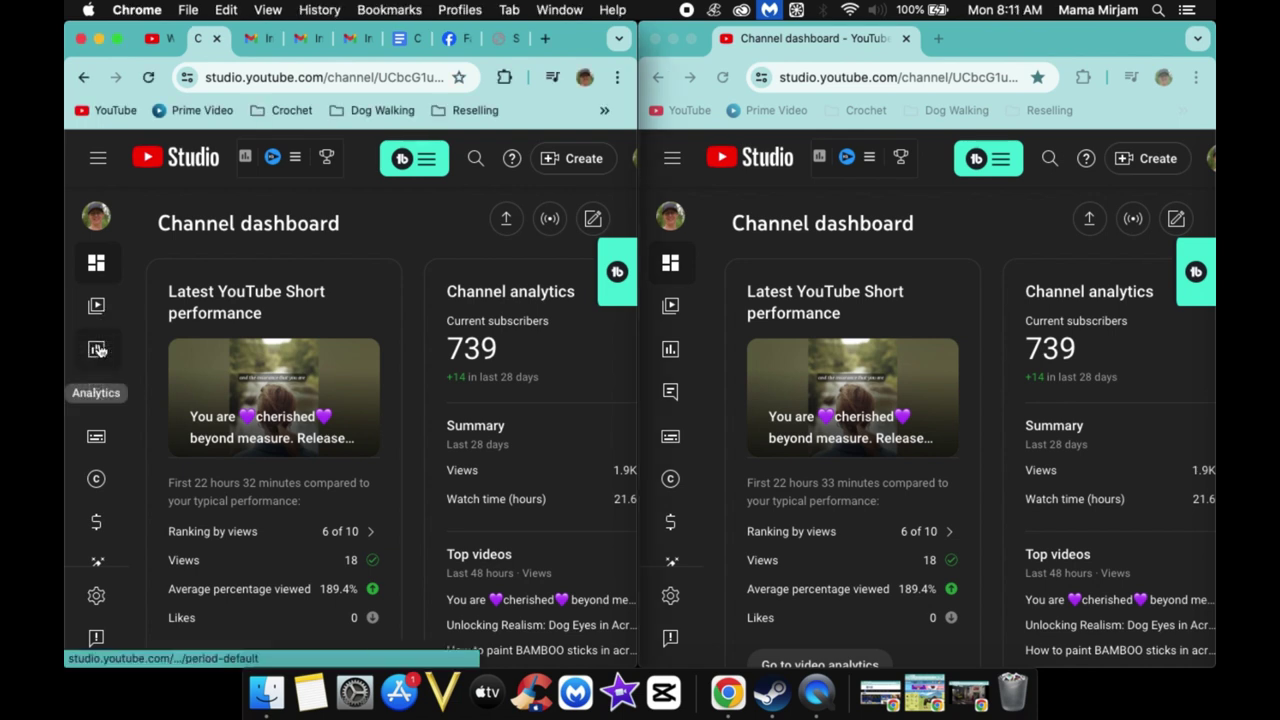
pyautogui.click(677, 360)
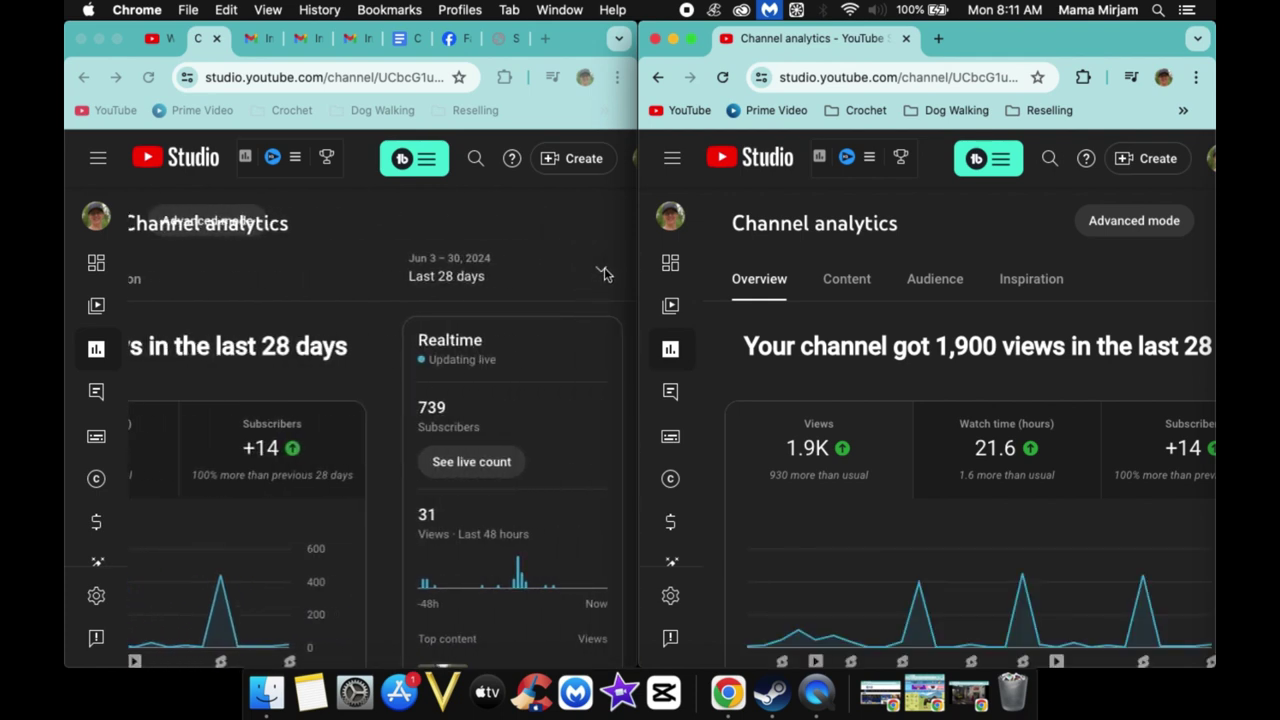
pyautogui.click(603, 272)
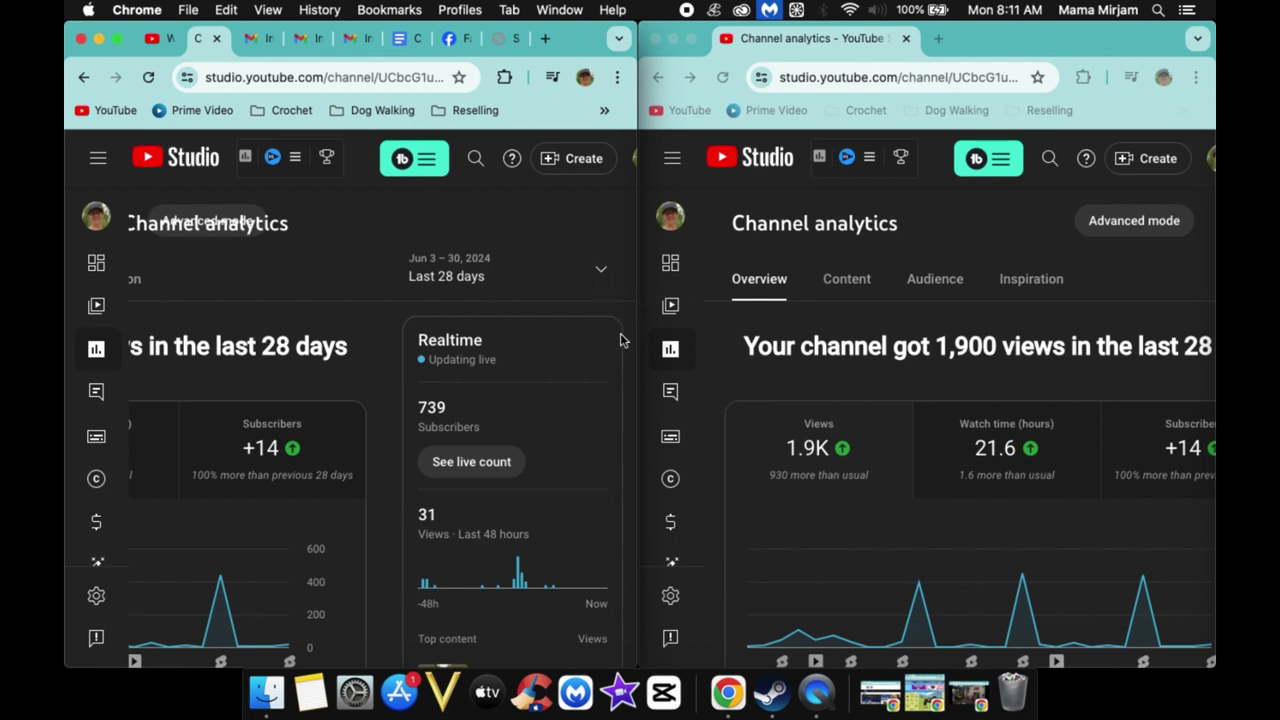
pyautogui.click(600, 276)
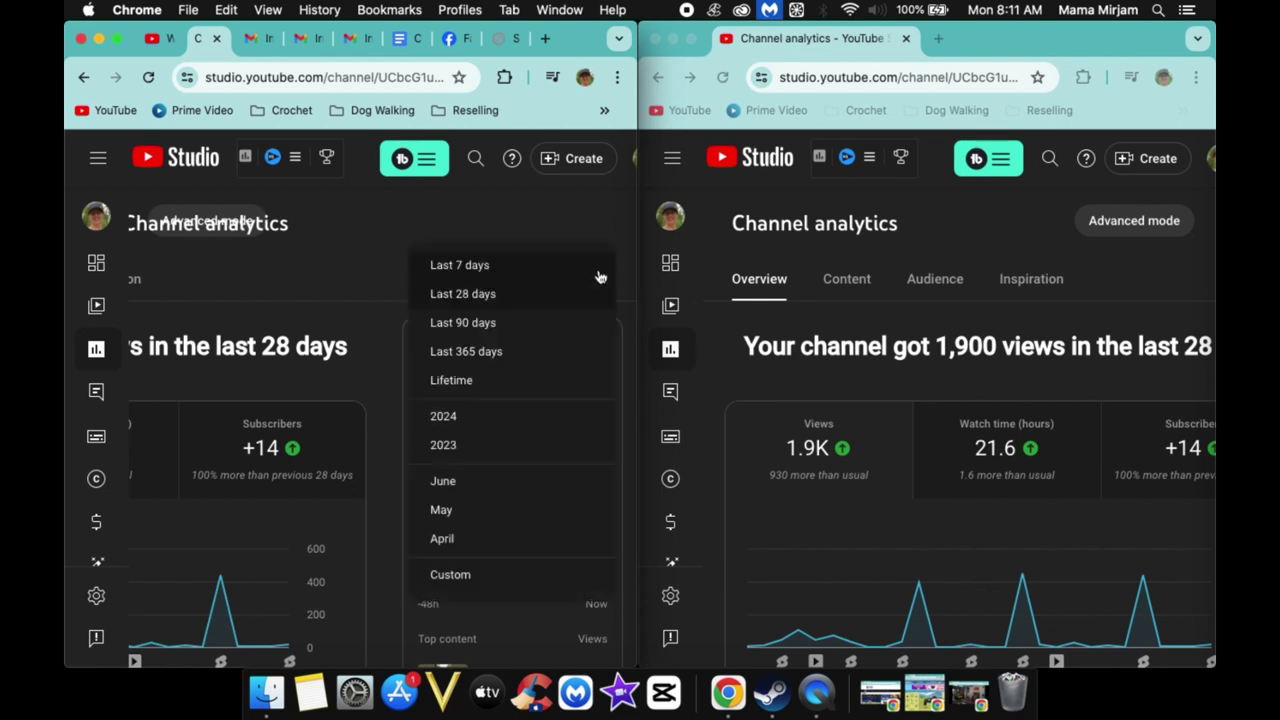
pyautogui.click(505, 514)
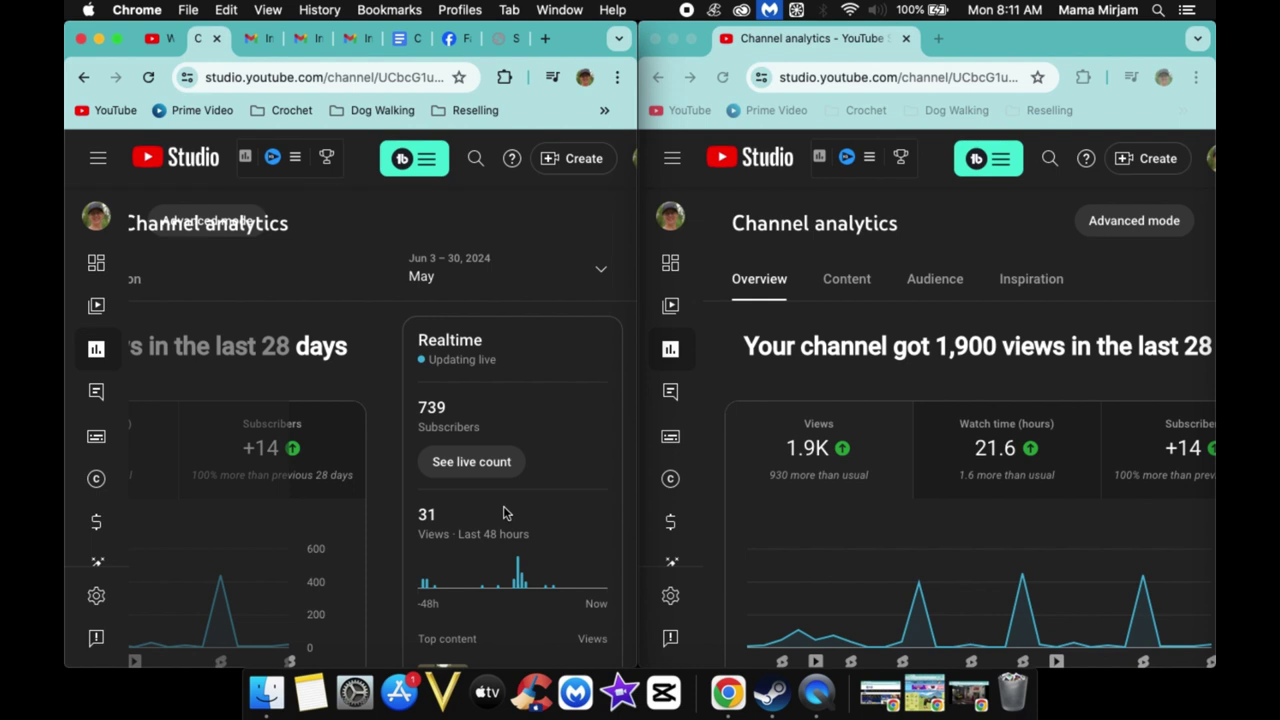
# - Set the second window's channel analytics date range to June
pyautogui.click(1127, 258)
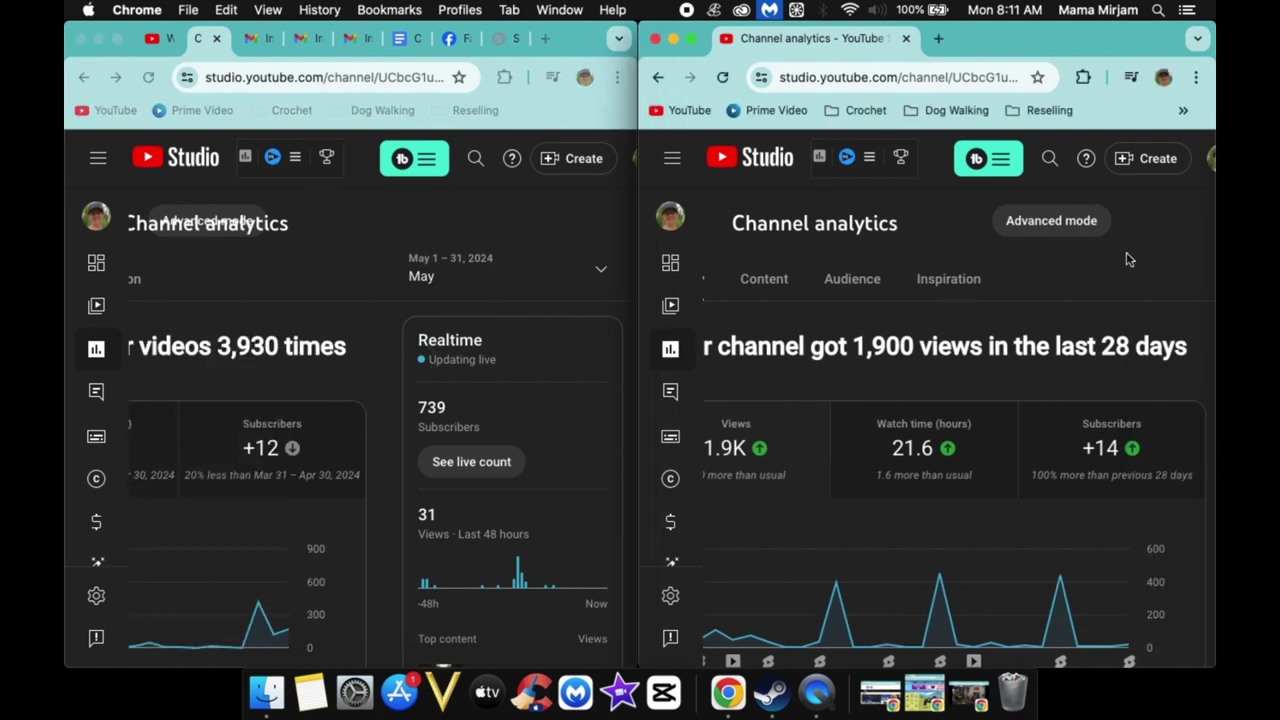
pyautogui.click(1183, 273)
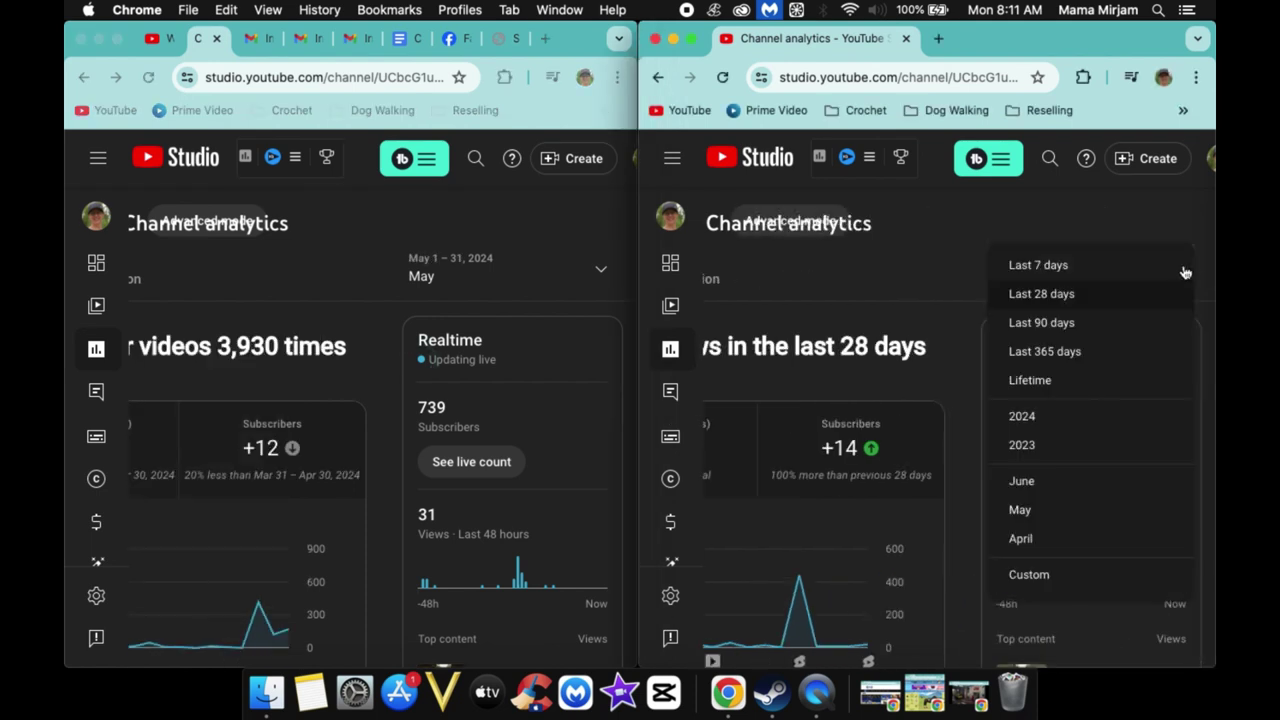
pyautogui.click(1079, 488)
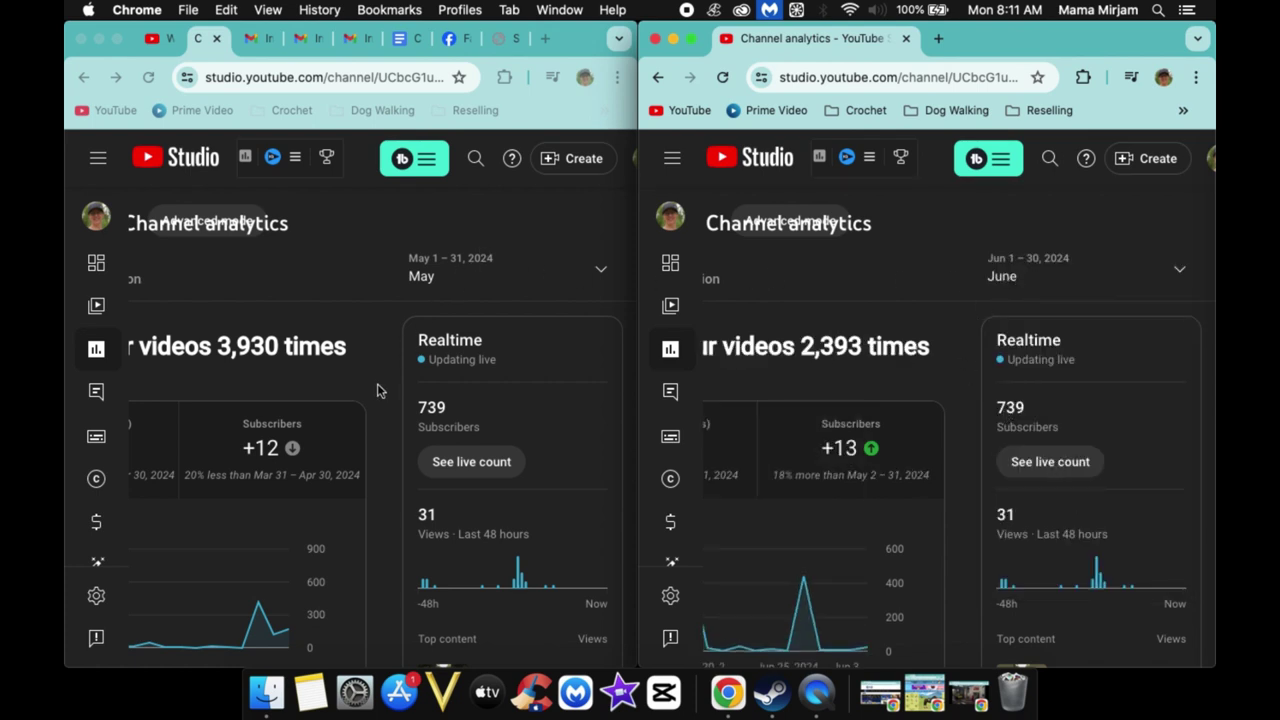
# - Compare the May and June overview figures for views, watch time and subscribers
pyautogui.hscroll(-5, 365, 416)
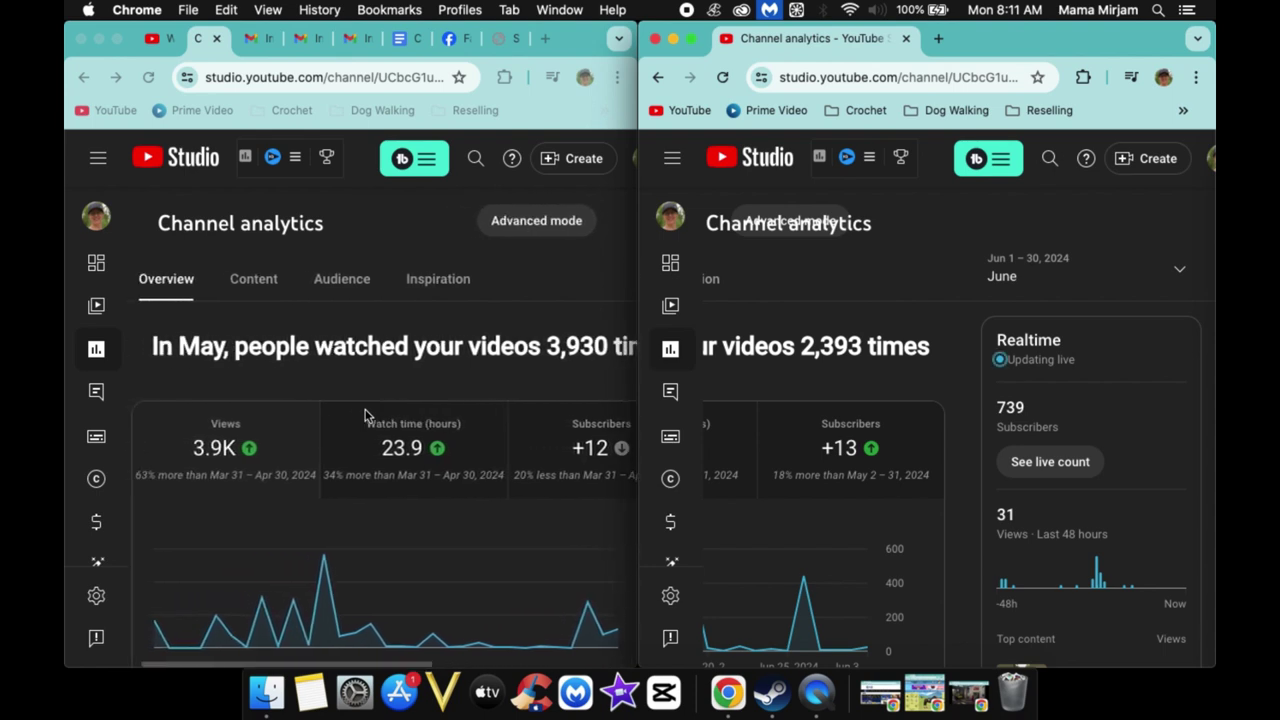
pyautogui.hscroll(2, 365, 416)
pyautogui.hscroll(-1, 365, 416)
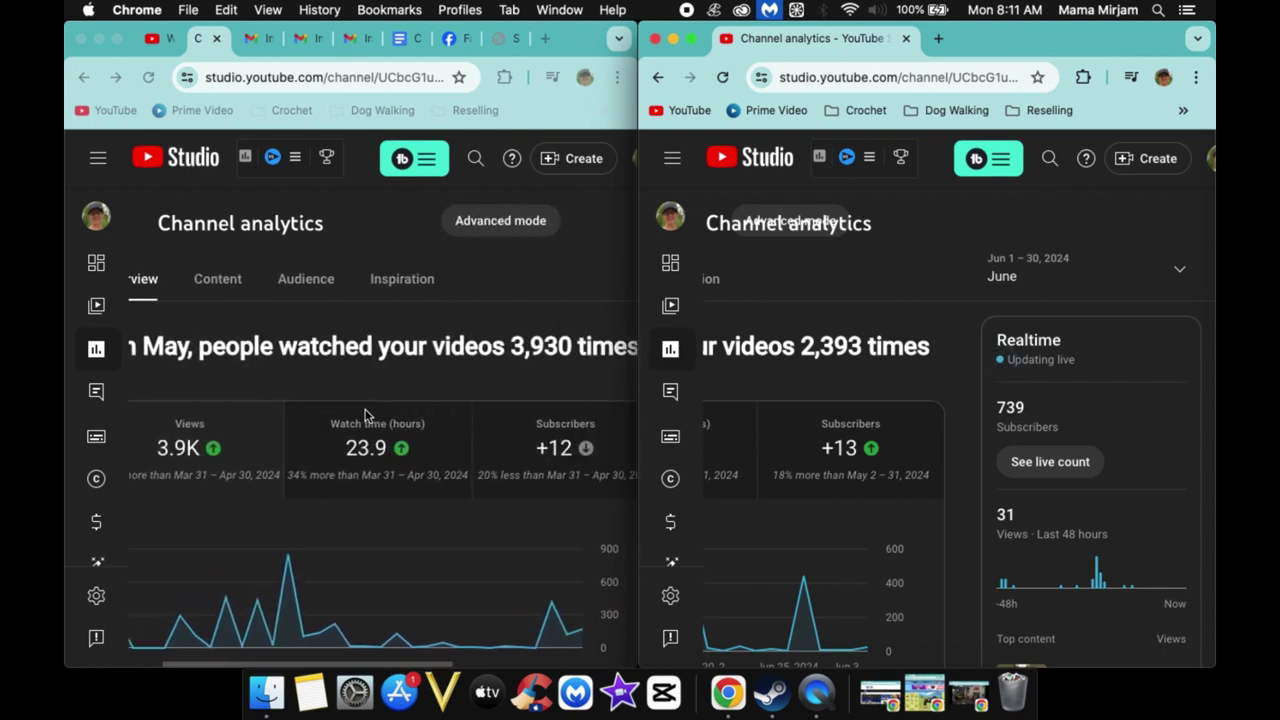
pyautogui.hscroll(-6, 773, 396)
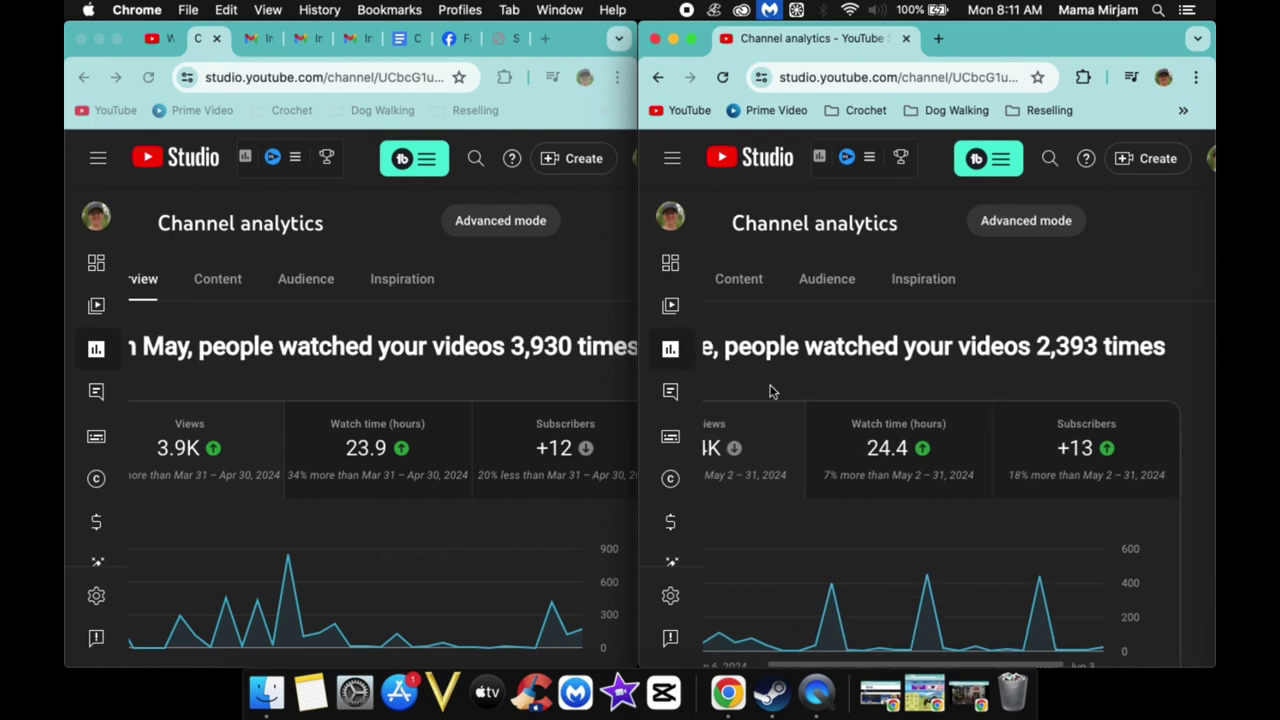
pyautogui.hscroll(-1, 773, 392)
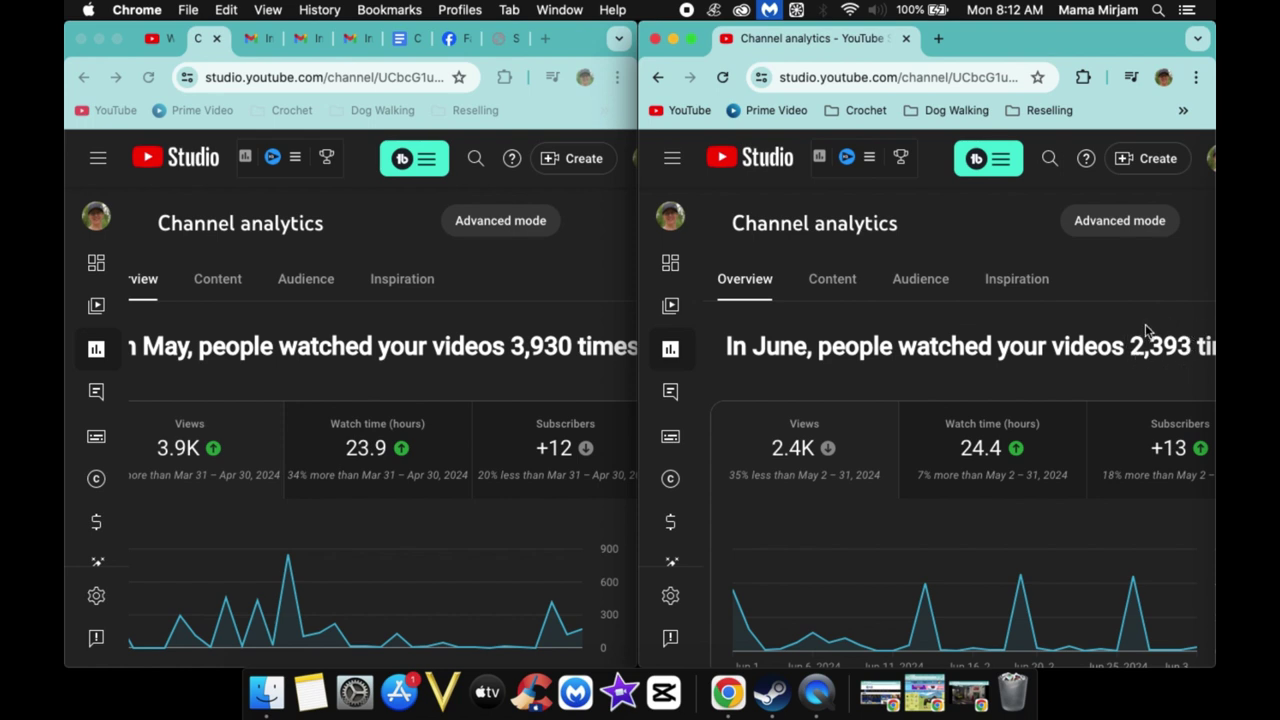
pyautogui.moveTo(797, 452)
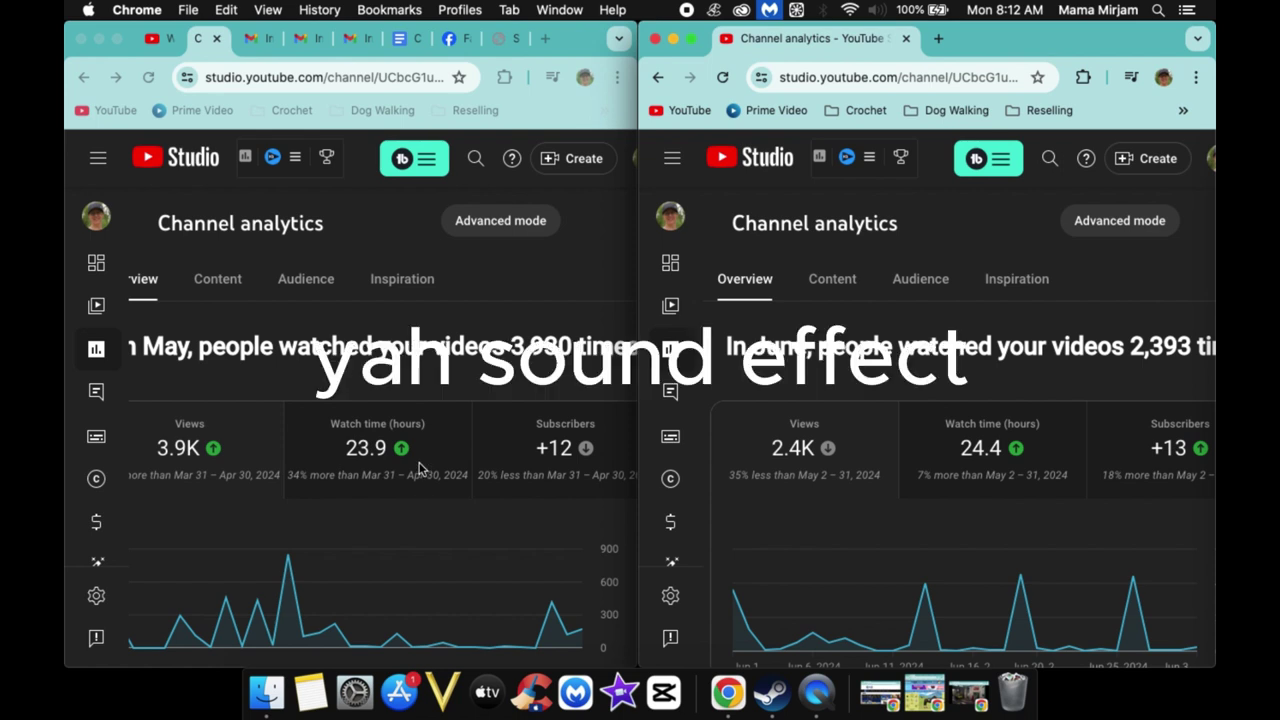
pyautogui.moveTo(993, 473)
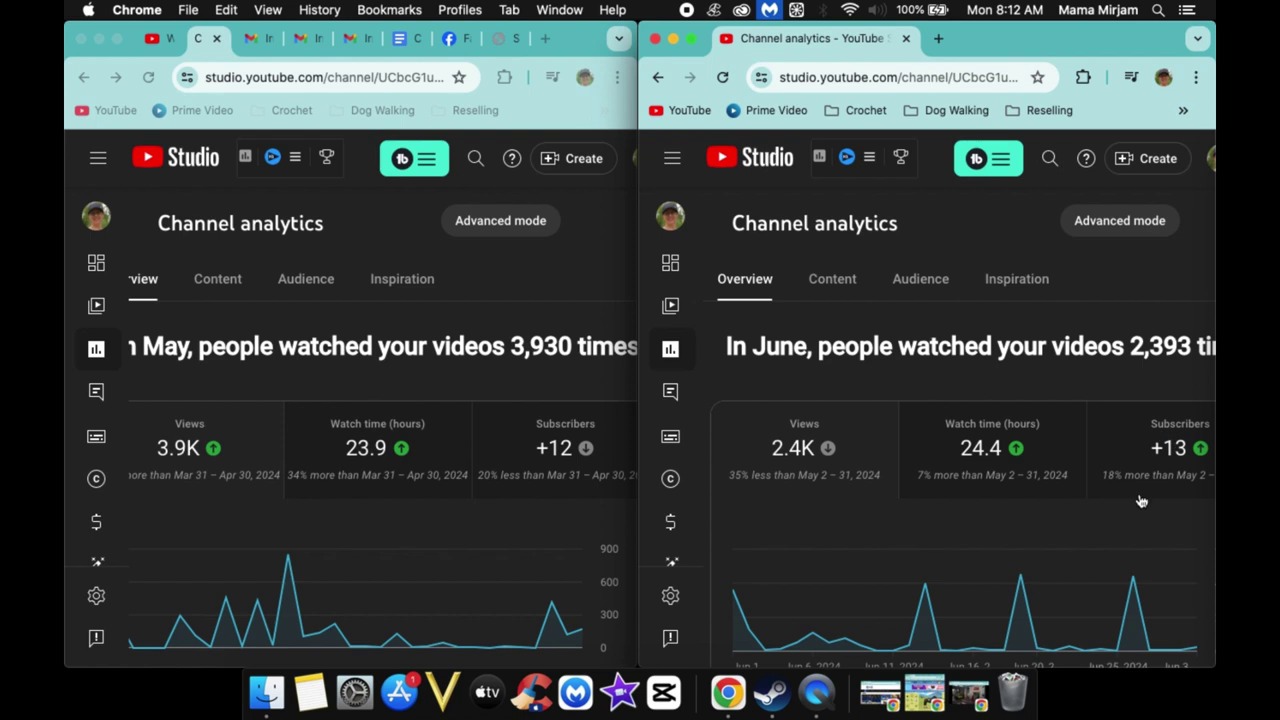
# - Examine the daily views charts for May and June alongside their overview figures
pyautogui.scroll(-2, 1143, 503)
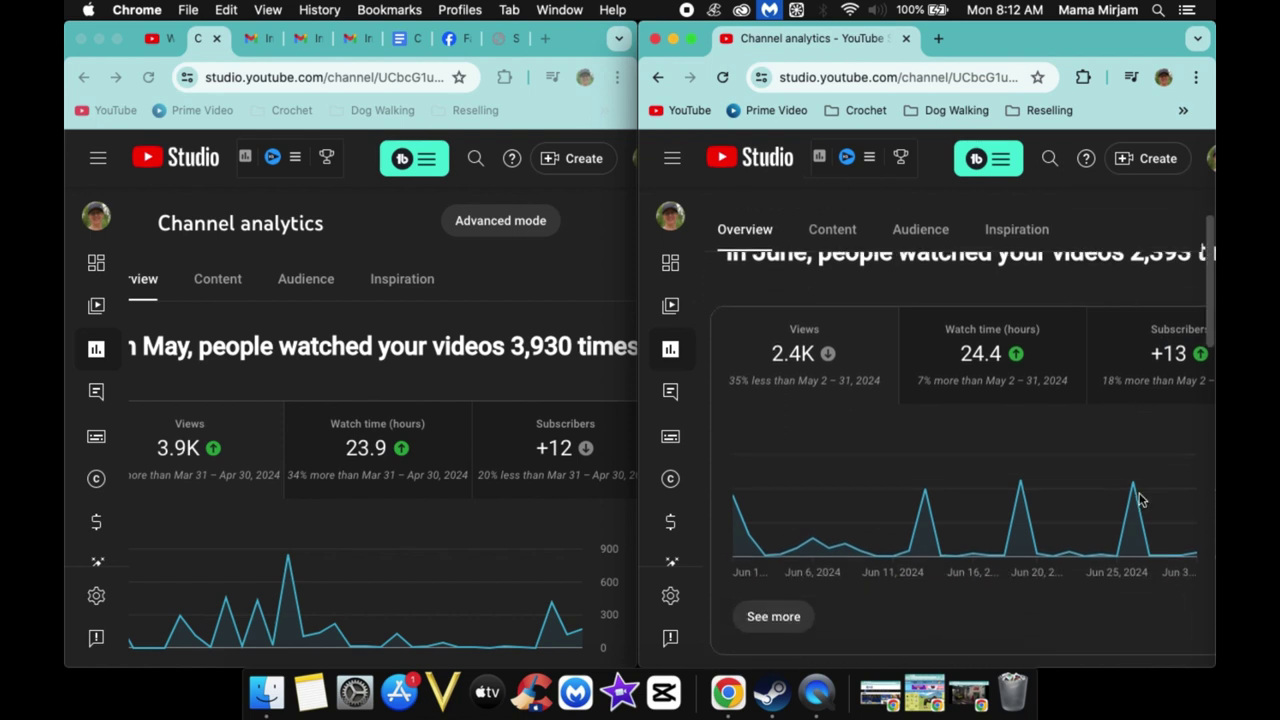
pyautogui.scroll(2, 1143, 500)
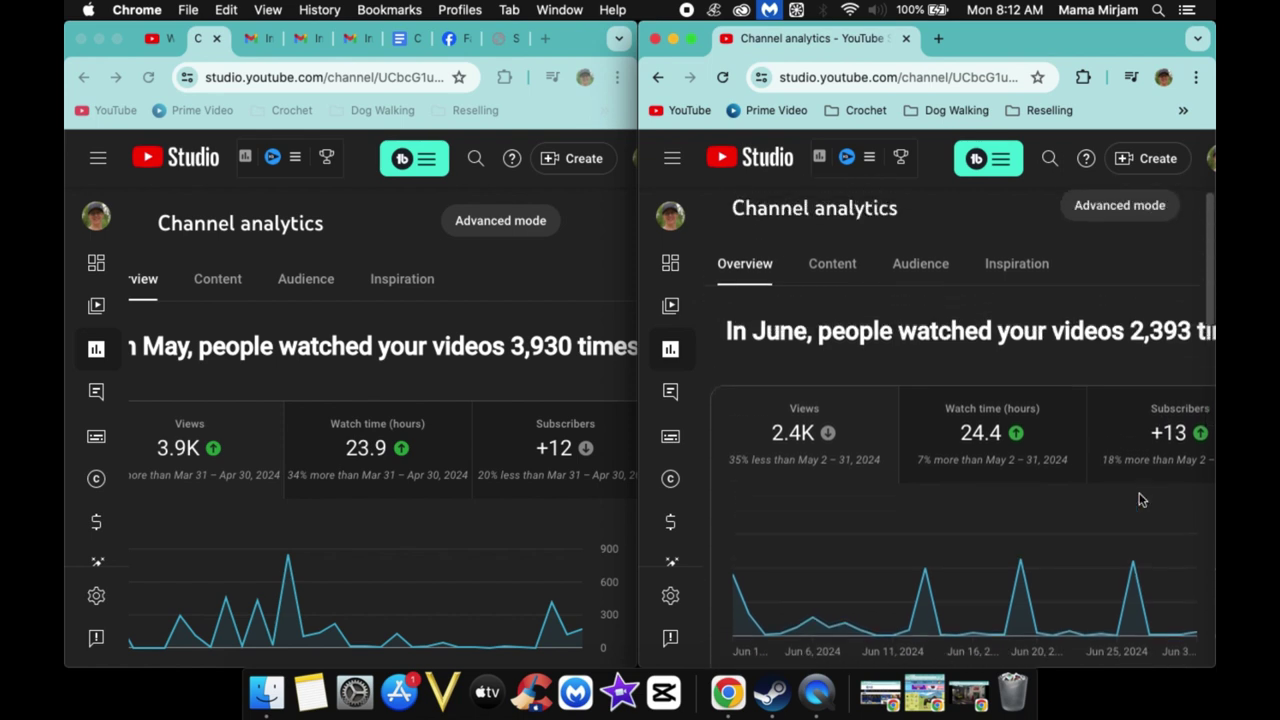
pyautogui.scroll(1, 1142, 499)
pyautogui.scroll(-3, 1142, 499)
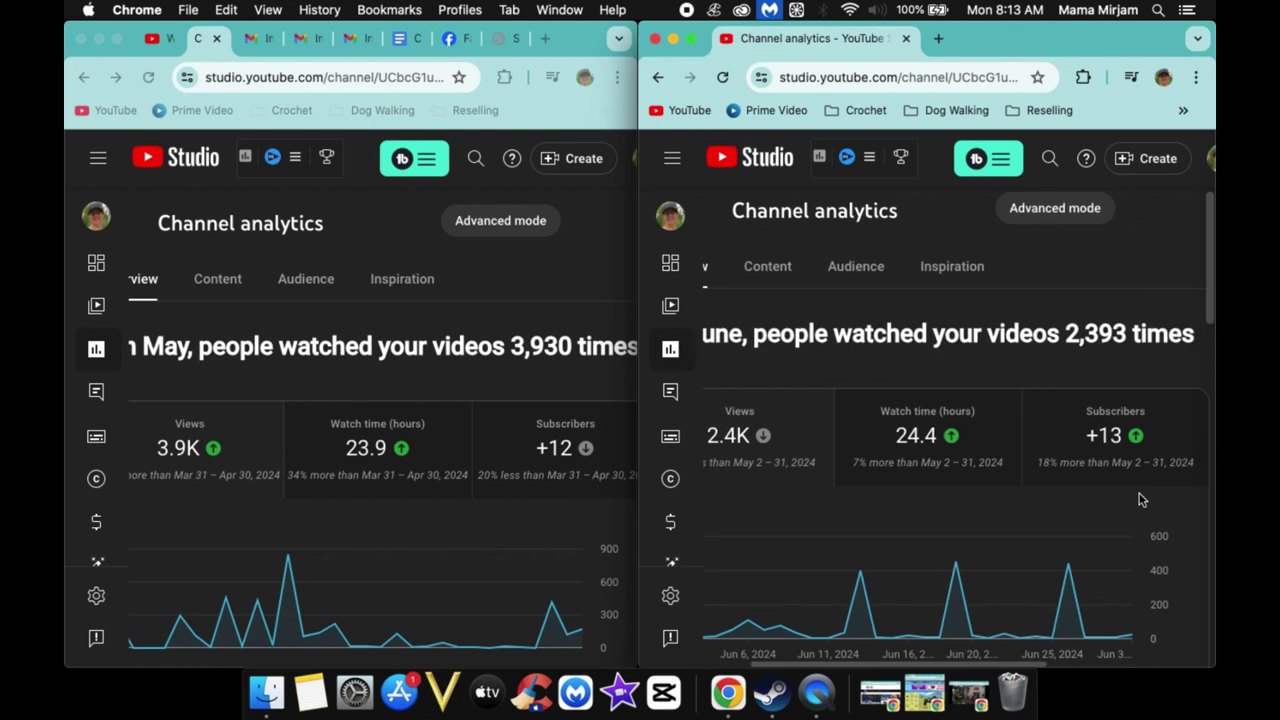
pyautogui.hscroll(2, 1142, 499)
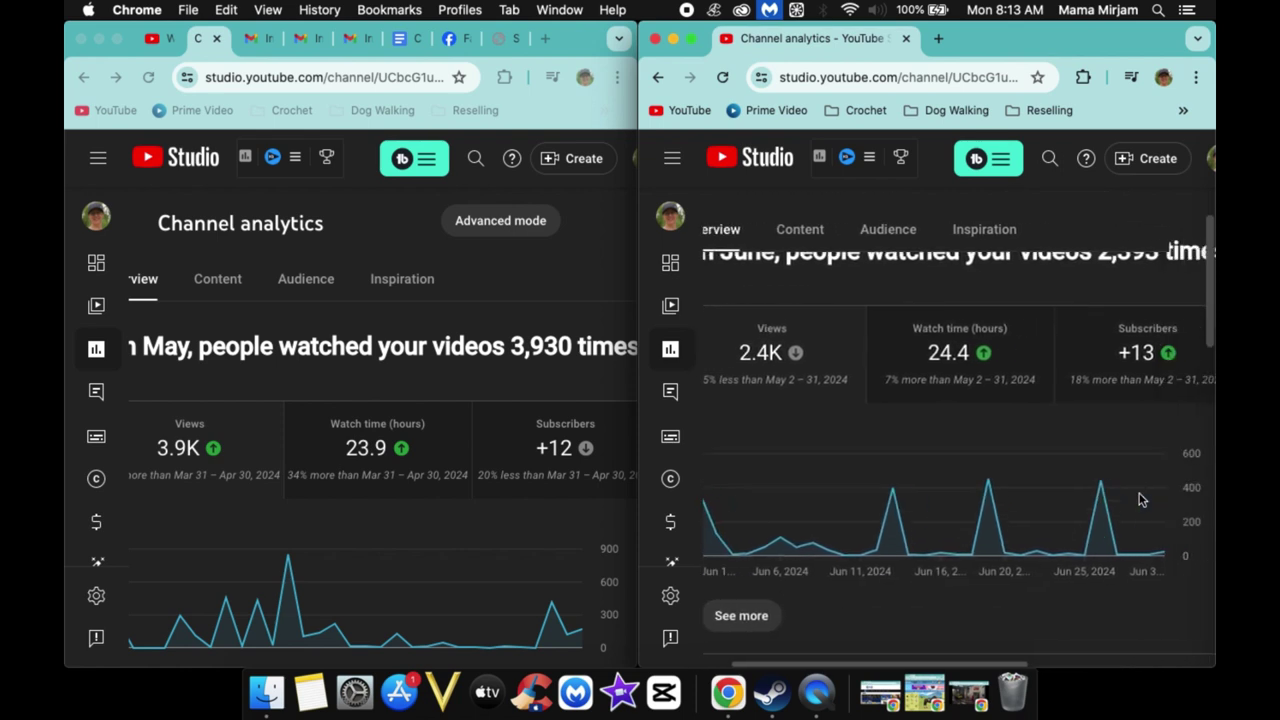
pyautogui.scroll(-3, 544, 600)
pyautogui.scroll(-1, 546, 600)
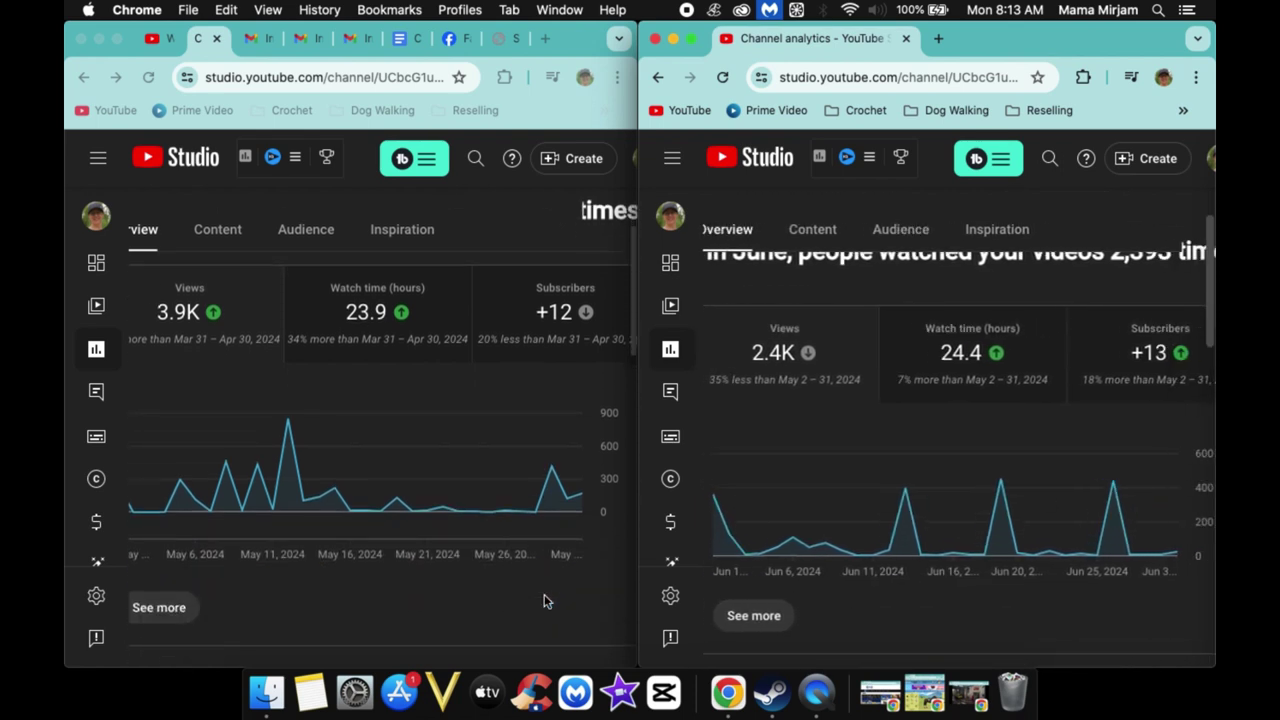
pyautogui.hscroll(-2, 546, 600)
pyautogui.hscroll(2, 546, 600)
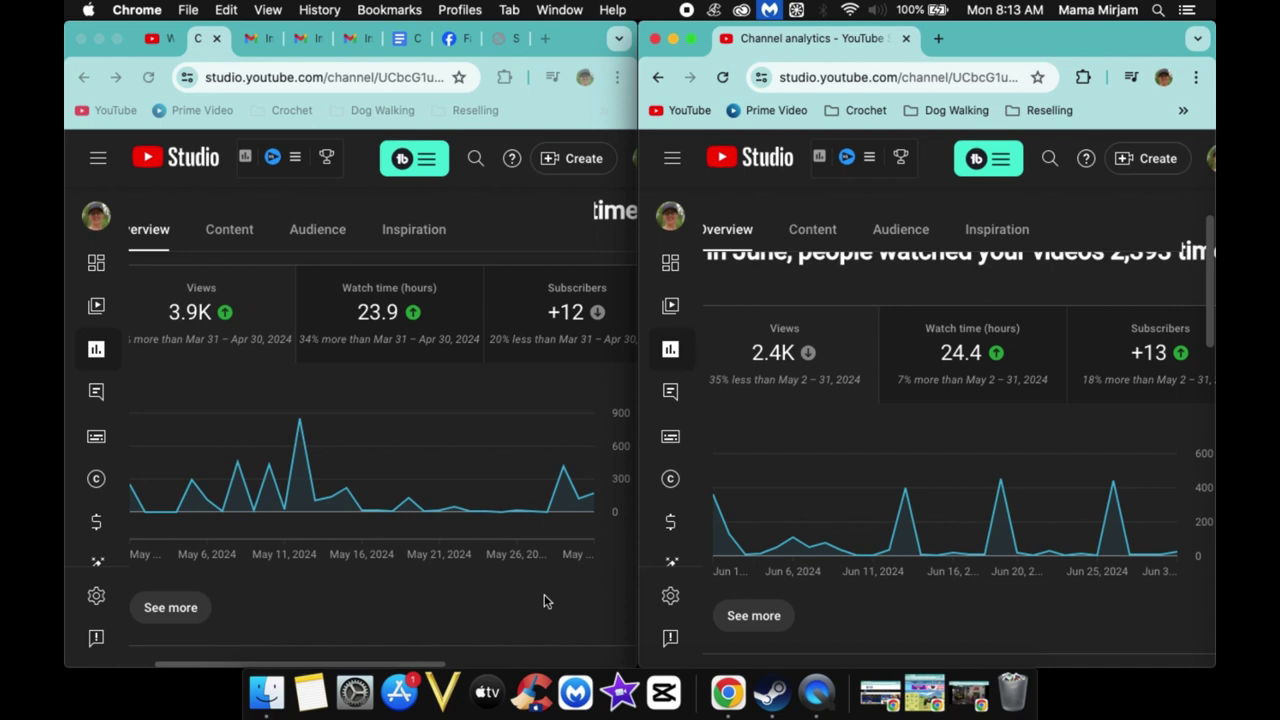
pyautogui.scroll(2, 546, 600)
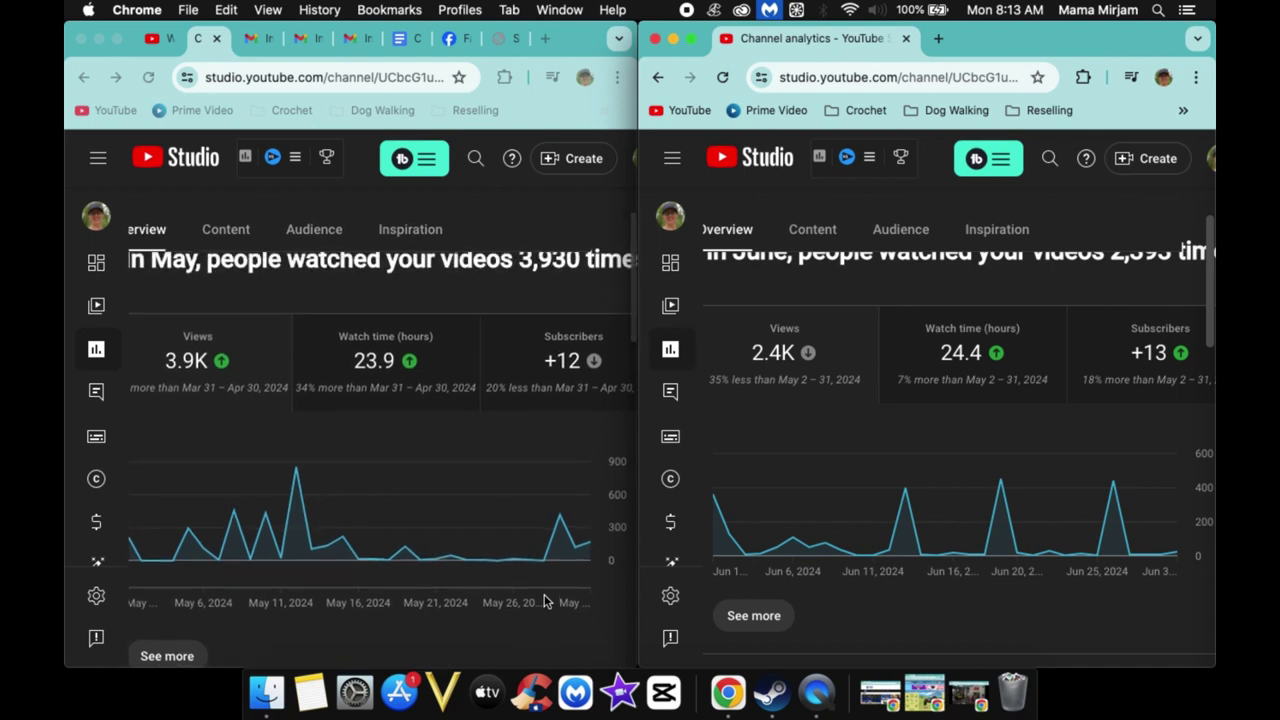
pyautogui.scroll(-1, 544, 600)
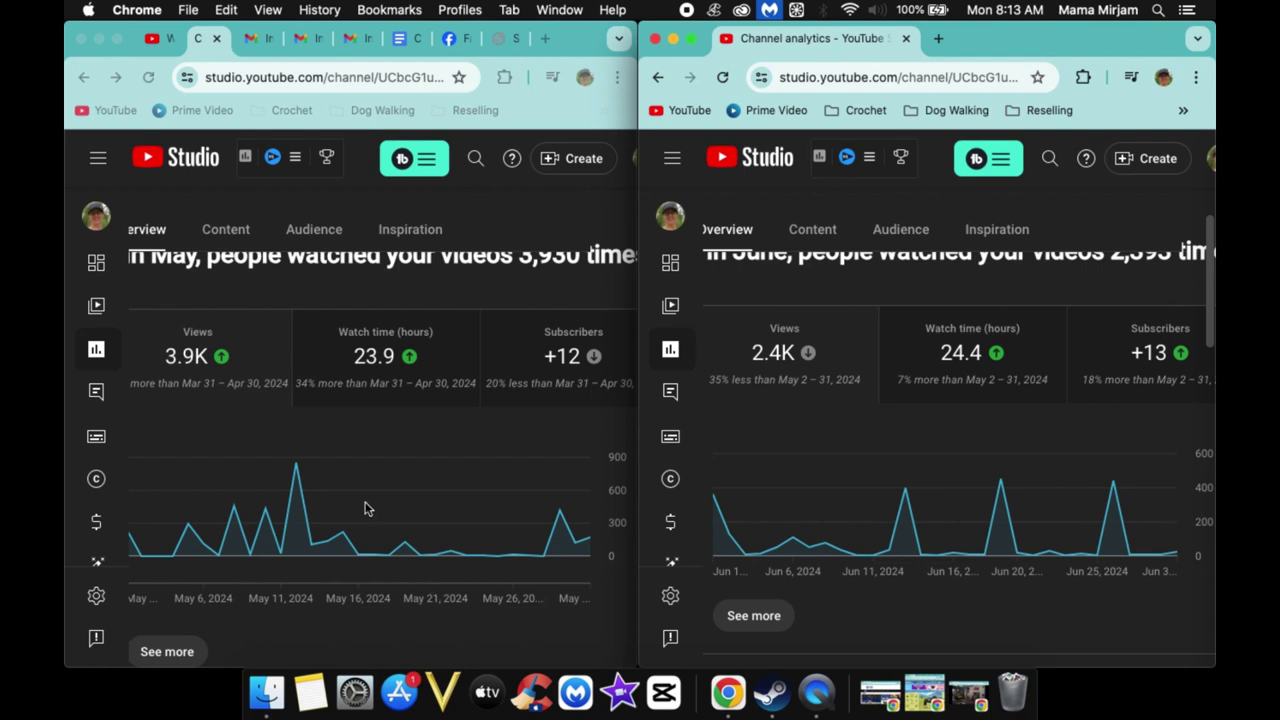
pyautogui.scroll(1, 265, 349)
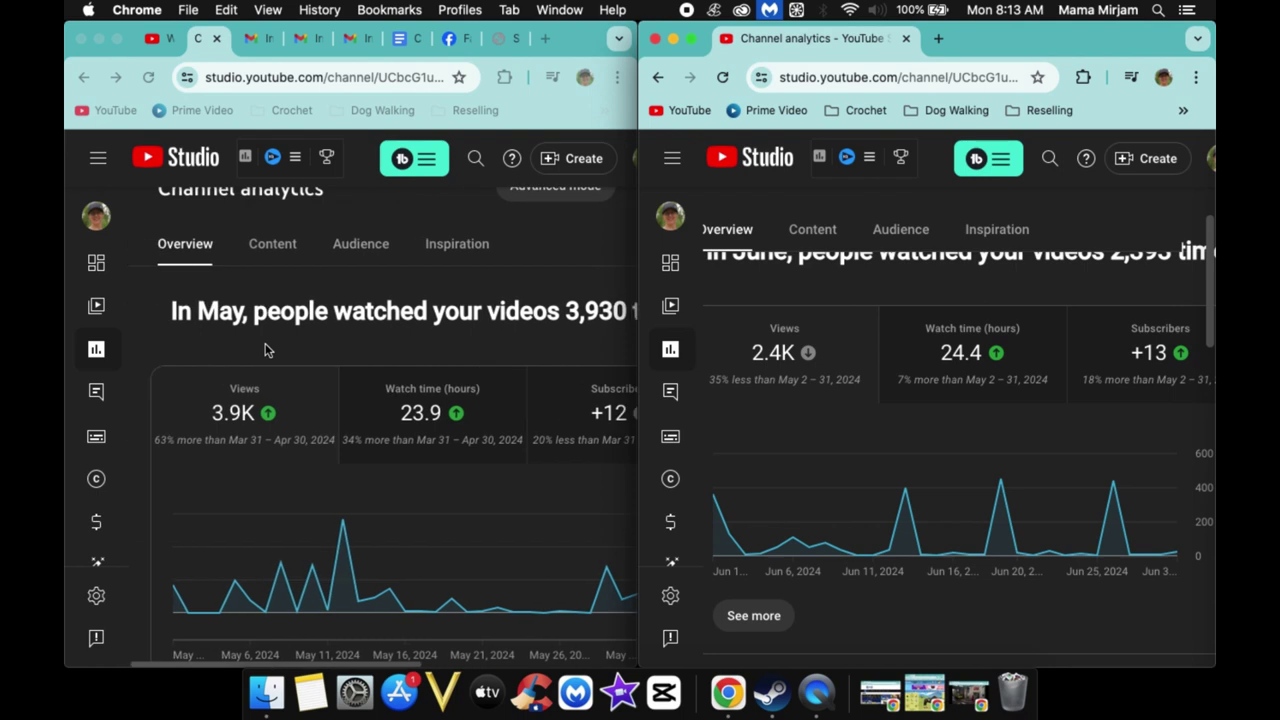
# - Examine the top content lists for May and June, including the average view durations
pyautogui.scroll(-5, 265, 349)
pyautogui.scroll(-5, 265, 349)
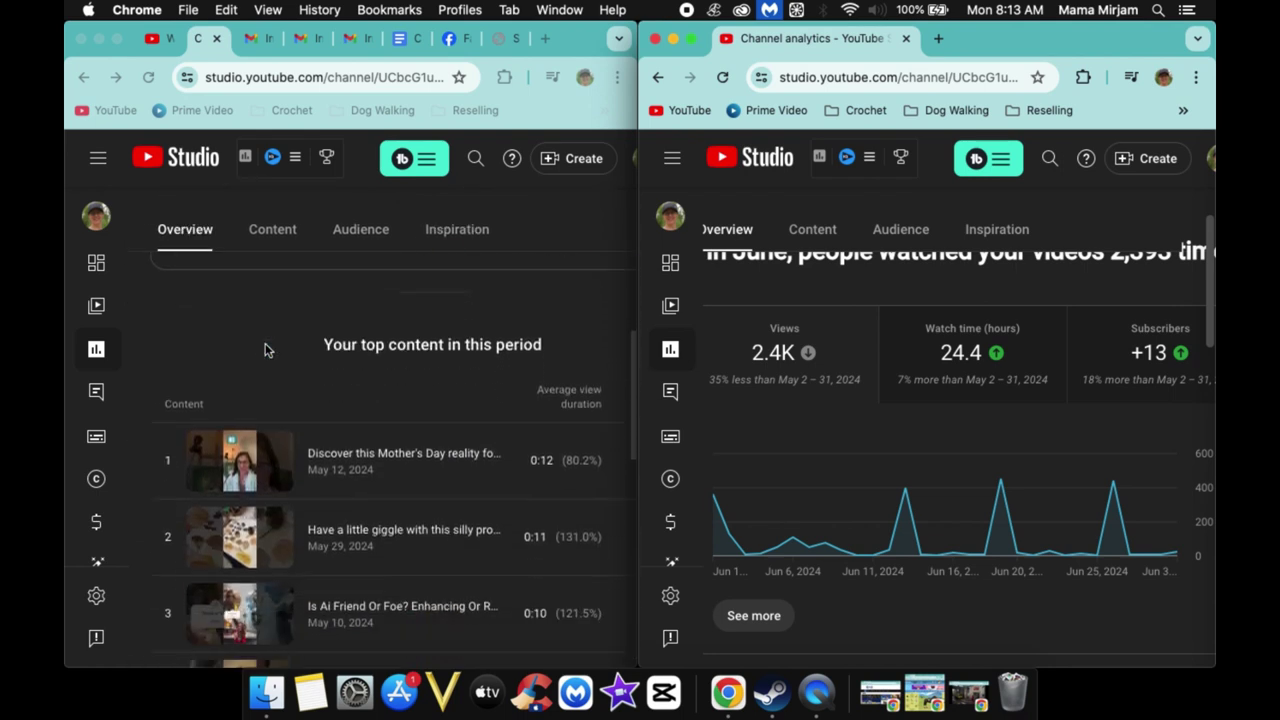
pyautogui.scroll(-2, 265, 349)
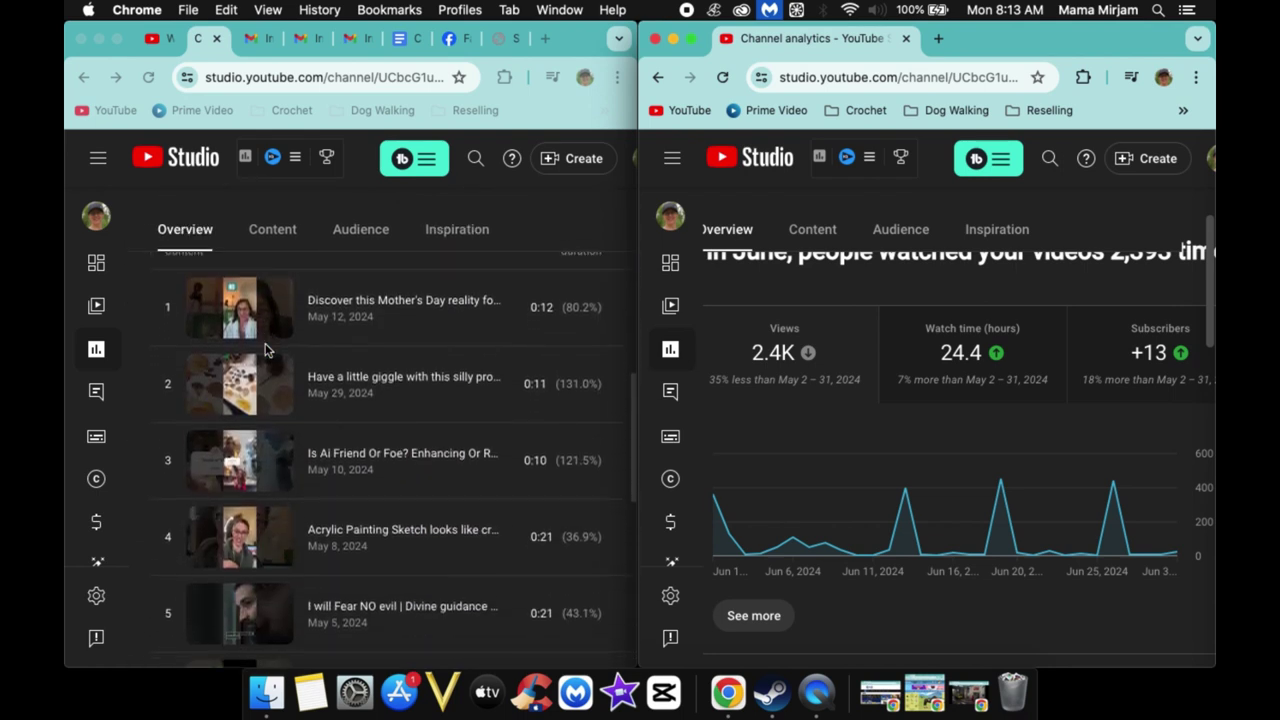
pyautogui.hscroll(3, 265, 349)
pyautogui.hscroll(-1, 265, 349)
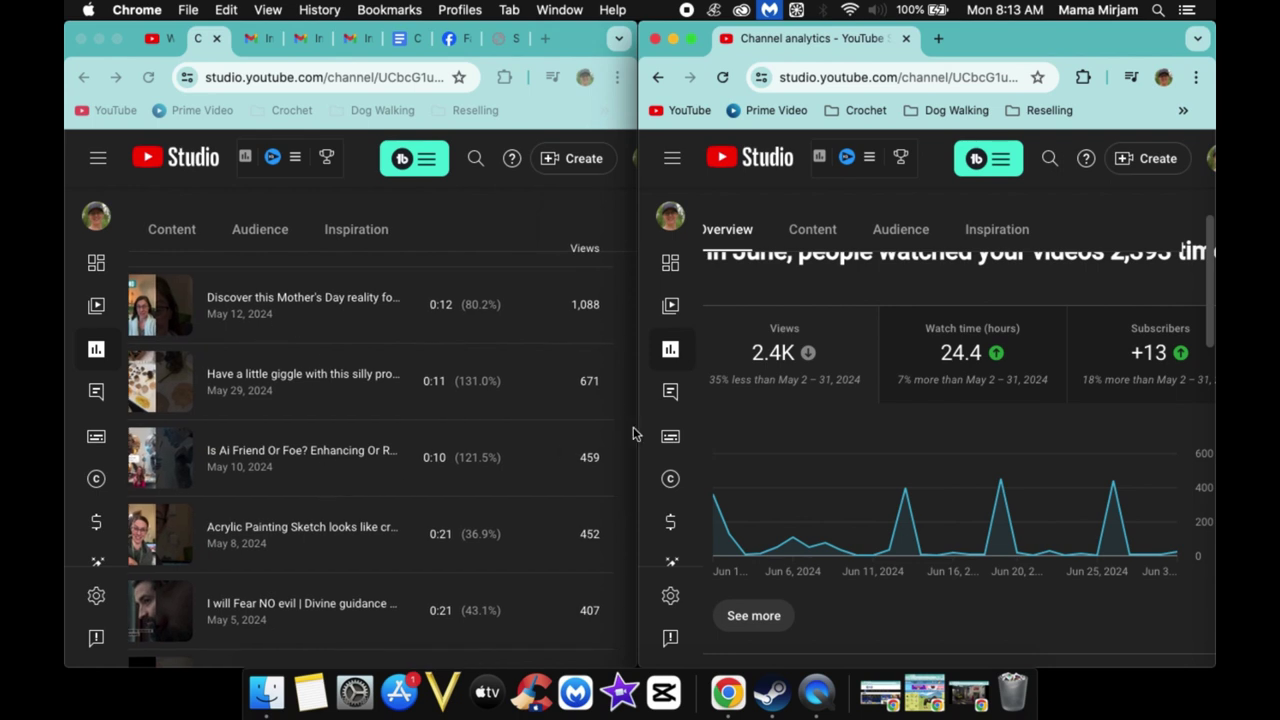
pyautogui.scroll(-8, 757, 410)
pyautogui.scroll(-2, 757, 410)
pyautogui.scroll(2, 757, 410)
pyautogui.scroll(-4, 757, 410)
pyautogui.scroll(-2, 757, 410)
pyautogui.scroll(5, 757, 410)
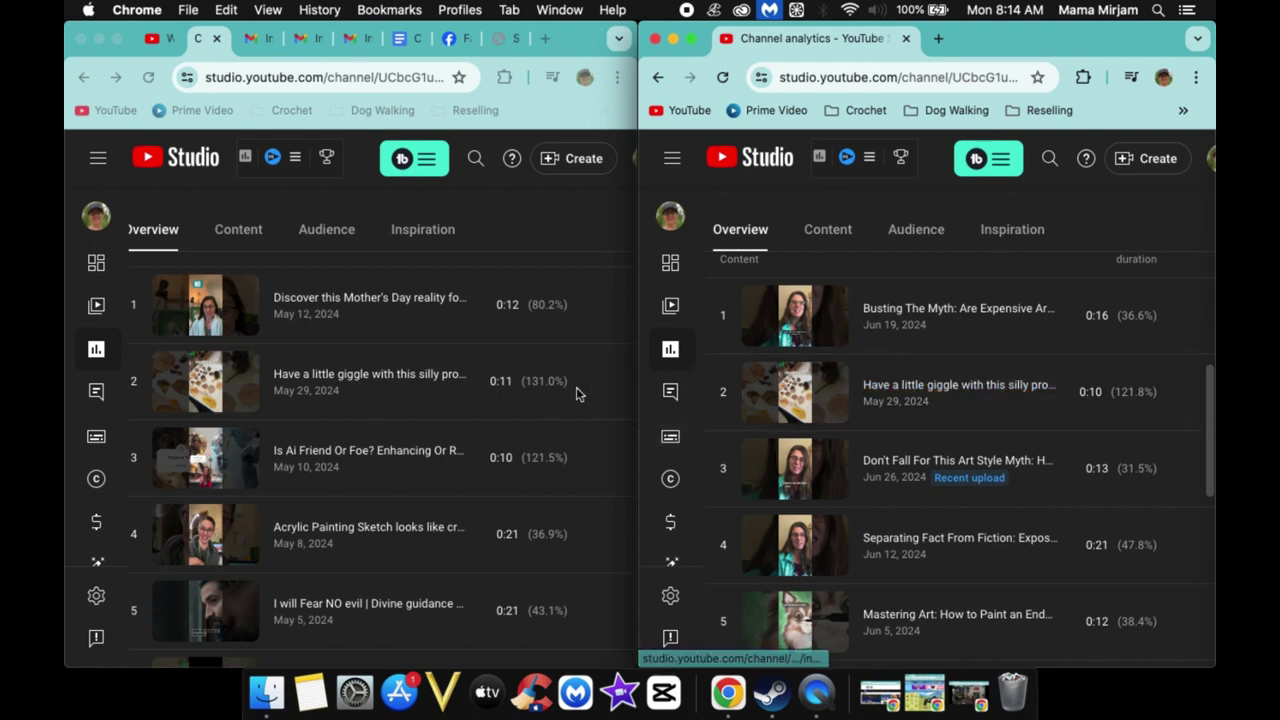
# - Compare the view counts of the five highest-ranked videos in the May and June top content lists
pyautogui.hscroll(3, 573, 394)
pyautogui.hscroll(2, 573, 394)
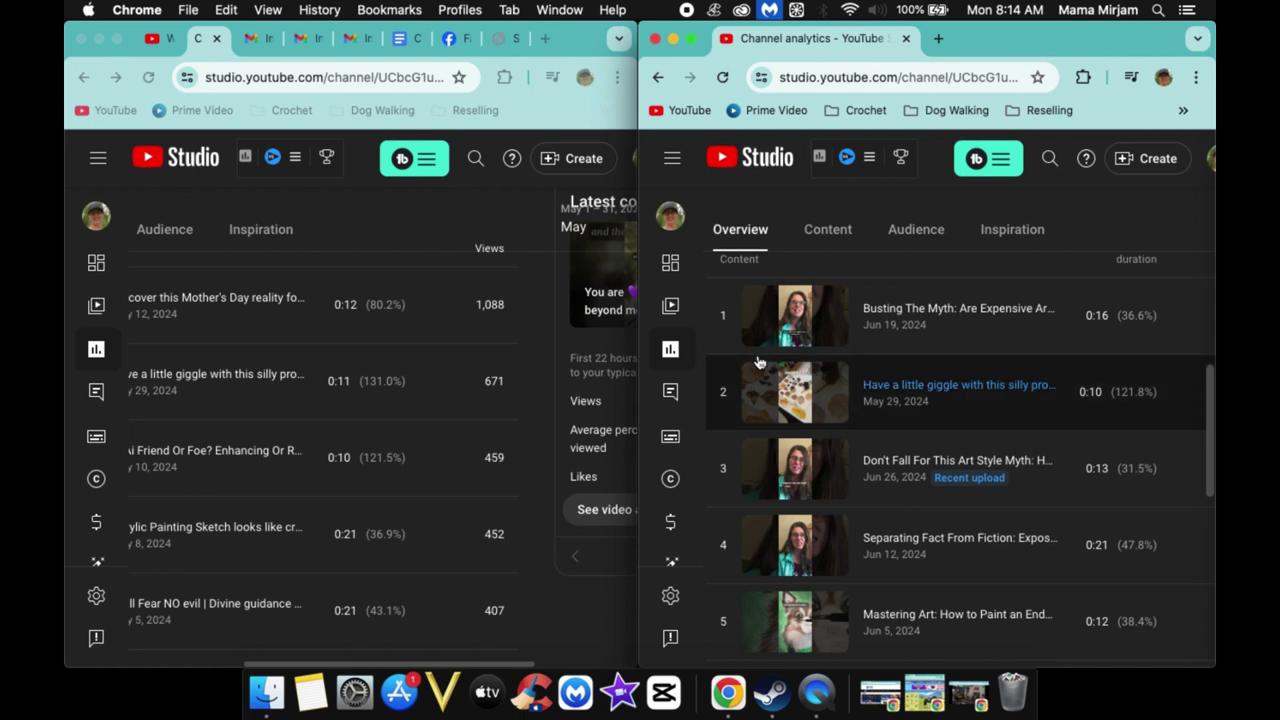
pyautogui.hscroll(3, 857, 378)
pyautogui.hscroll(2, 857, 378)
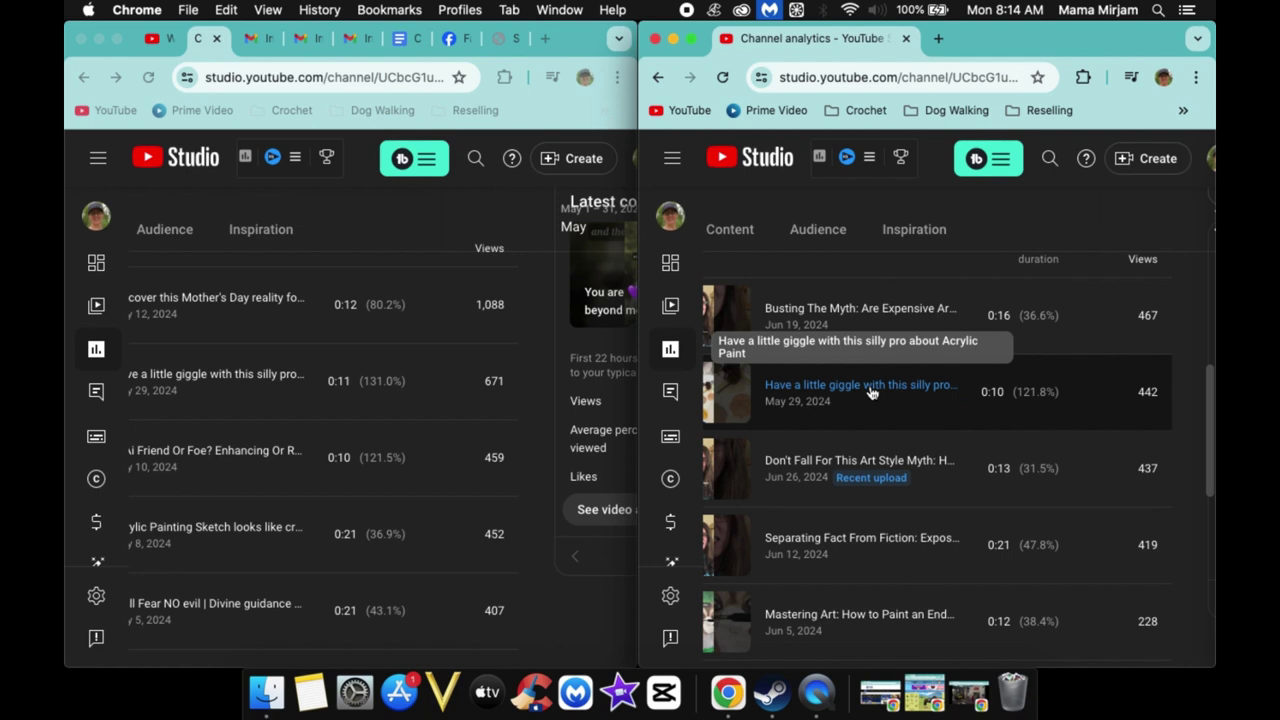
pyautogui.hscroll(-3, 870, 392)
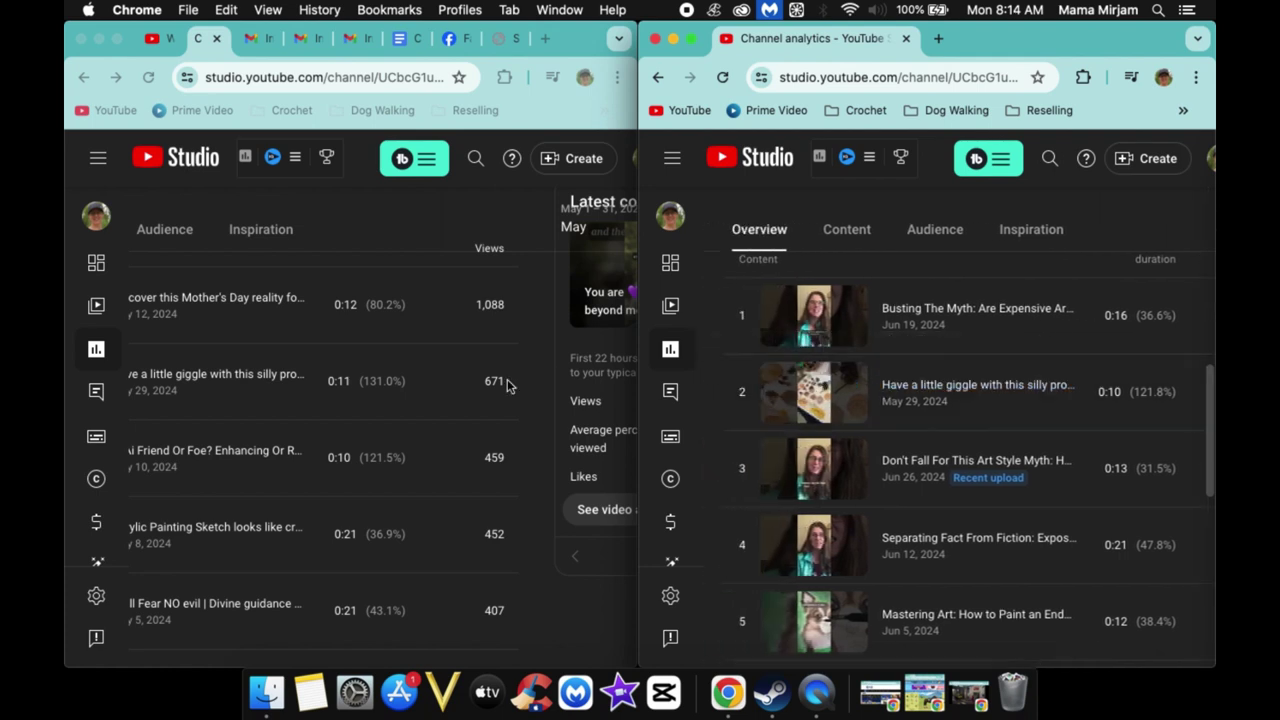
# - Examine the videos ranked 6 to 10 in the May and June top content lists
pyautogui.hscroll(-5, 507, 386)
pyautogui.scroll(-5, 507, 386)
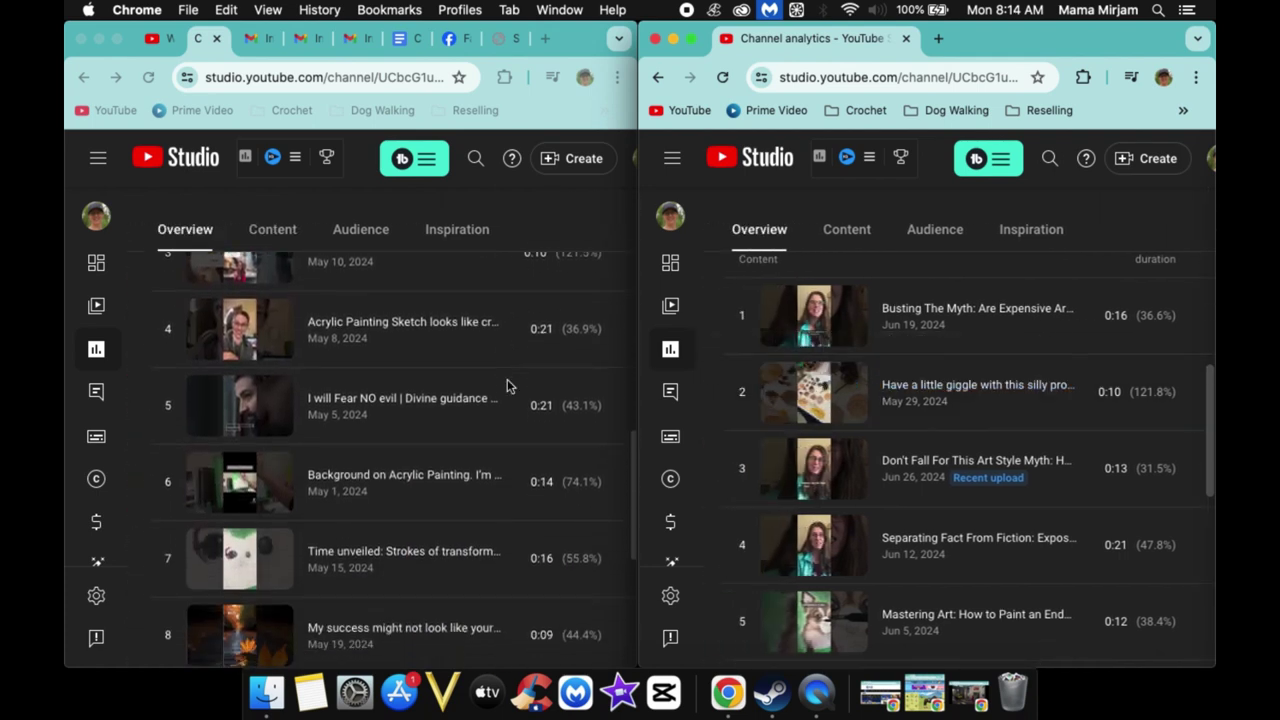
pyautogui.scroll(-3, 507, 386)
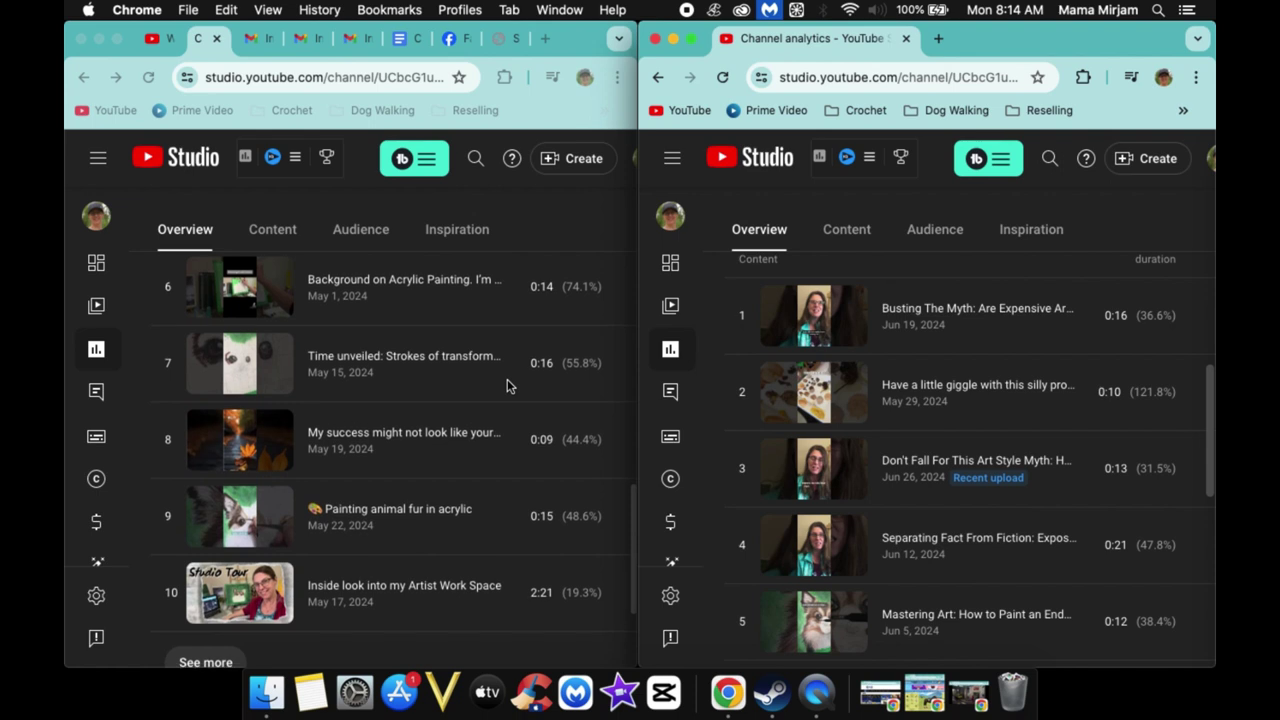
pyautogui.scroll(-5, 830, 400)
pyautogui.scroll(-2, 830, 400)
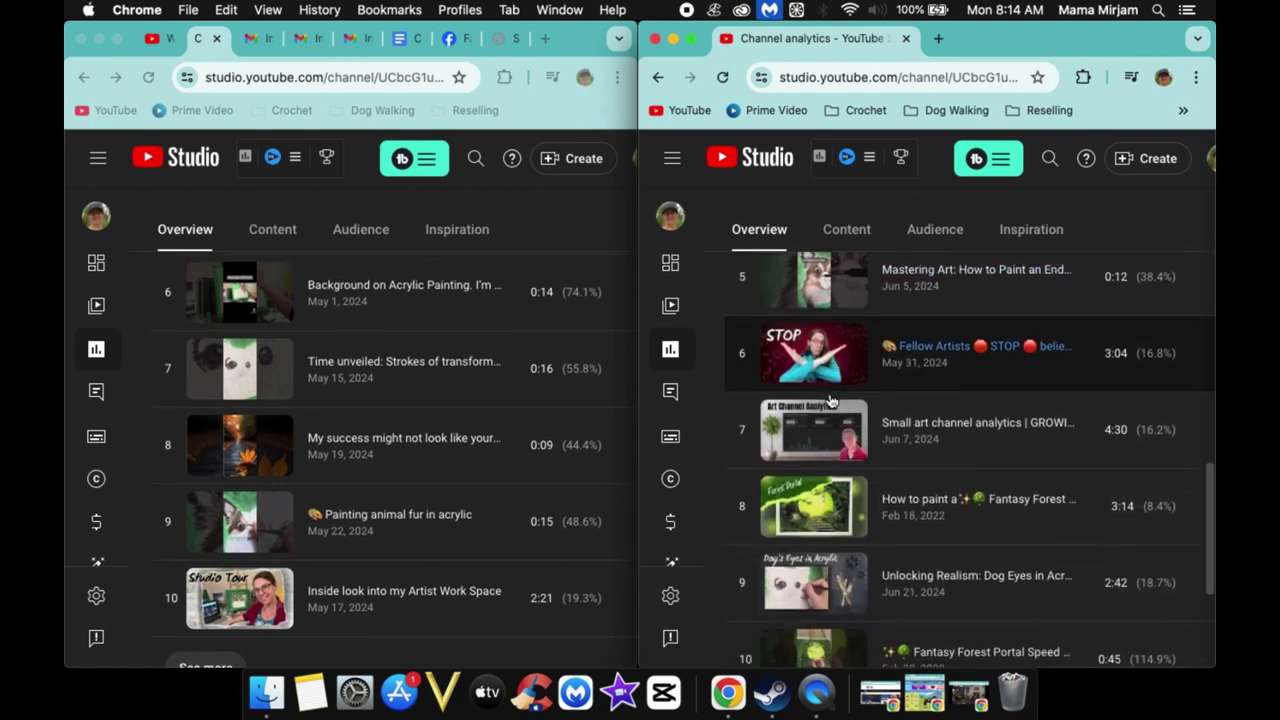
pyautogui.scroll(-1, 830, 400)
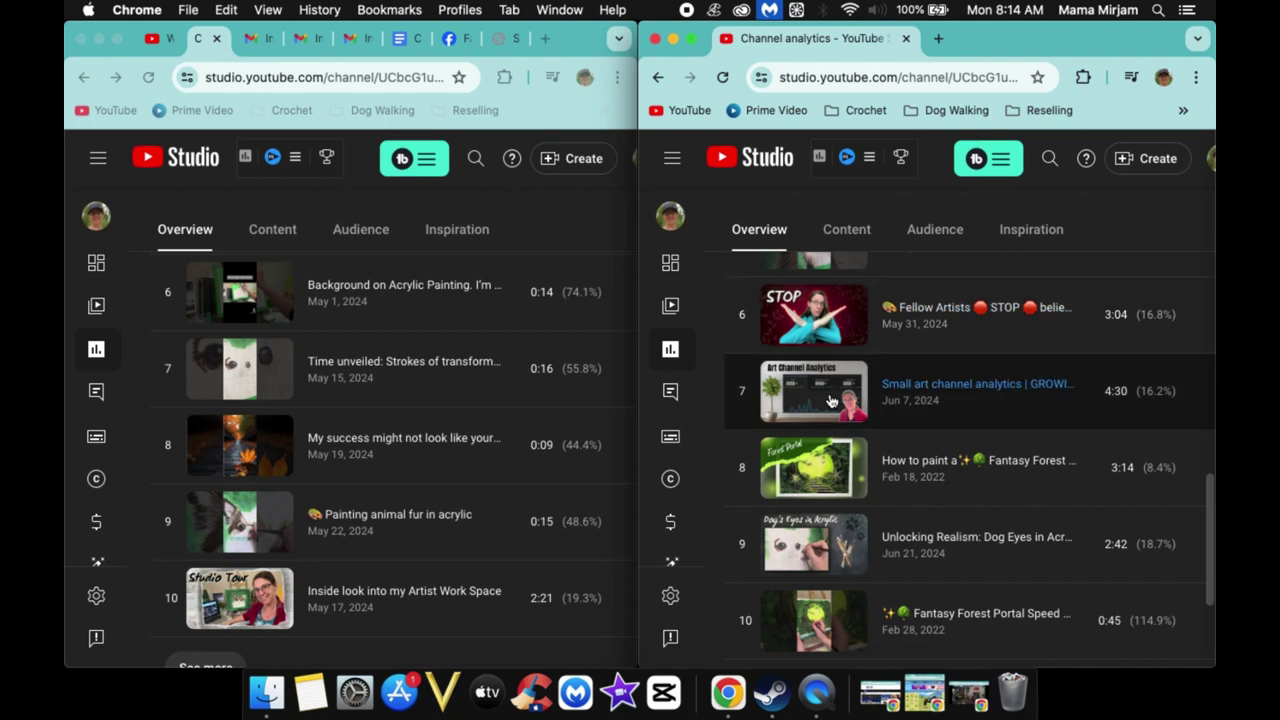
pyautogui.scroll(-1, 830, 400)
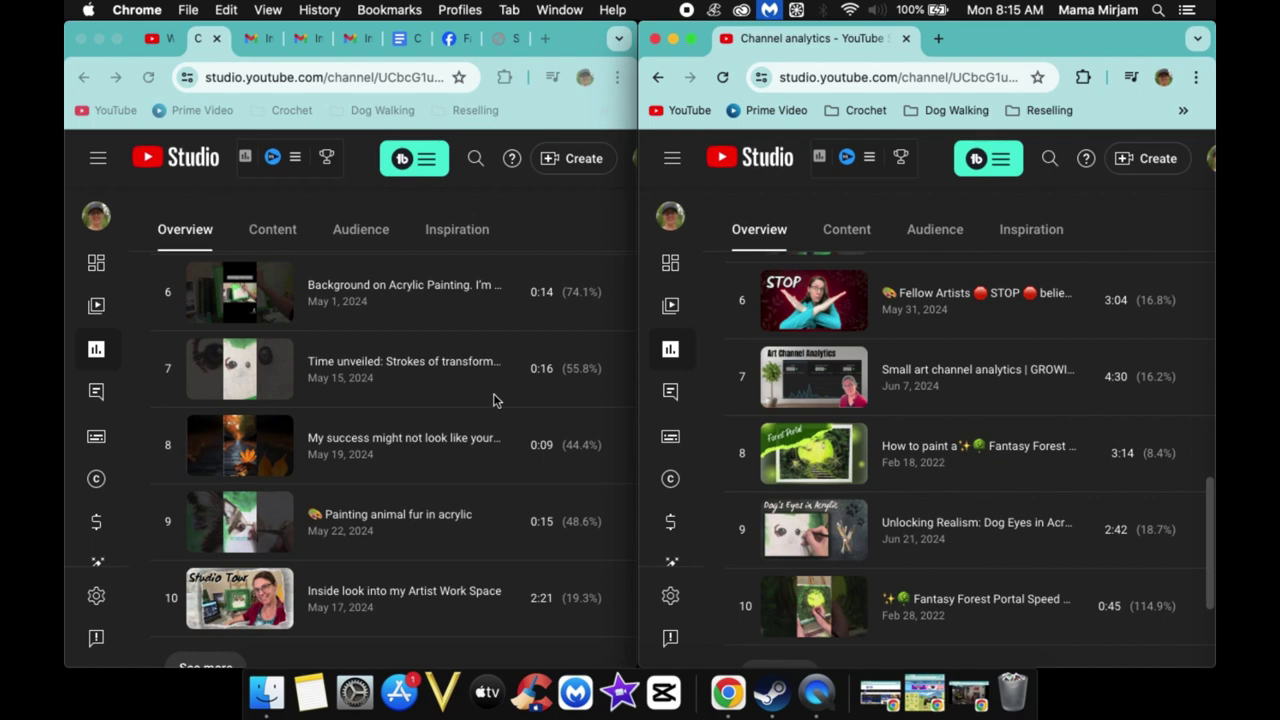
# - Open the Content analytics for both the May and June reports
pyautogui.scroll(-3, 493, 400)
pyautogui.scroll(3, 493, 400)
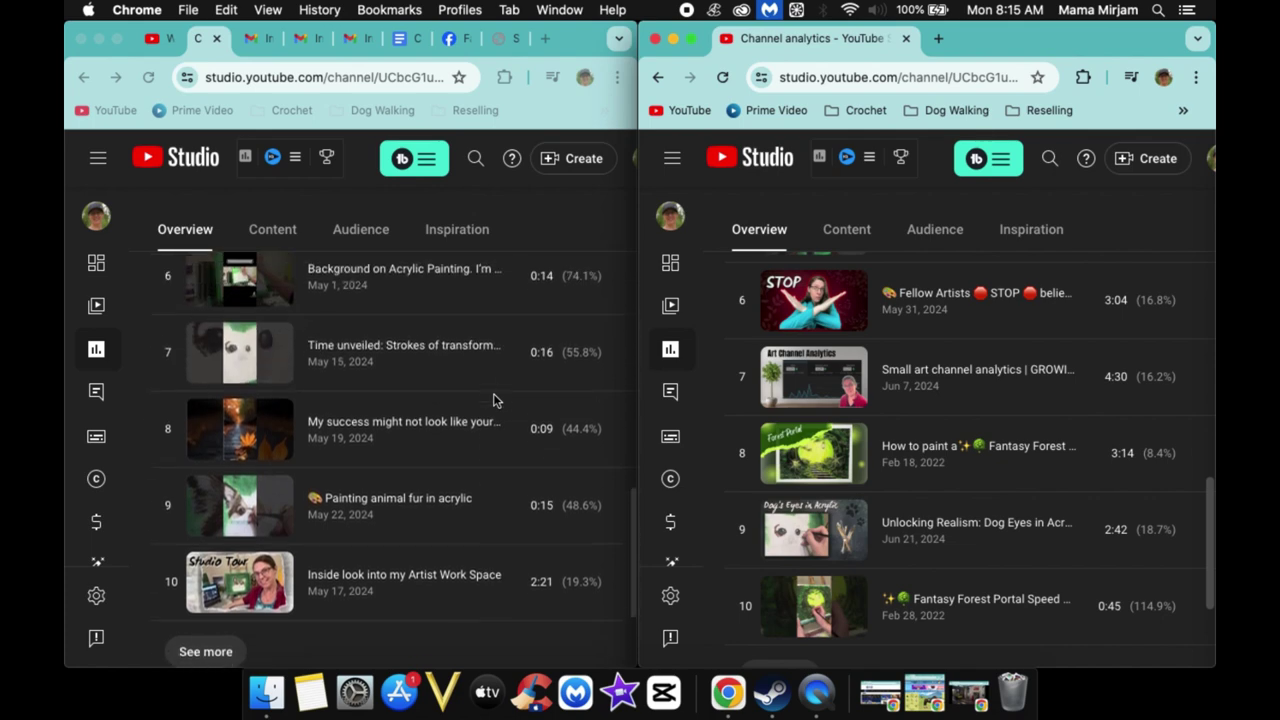
pyautogui.scroll(10, 493, 400)
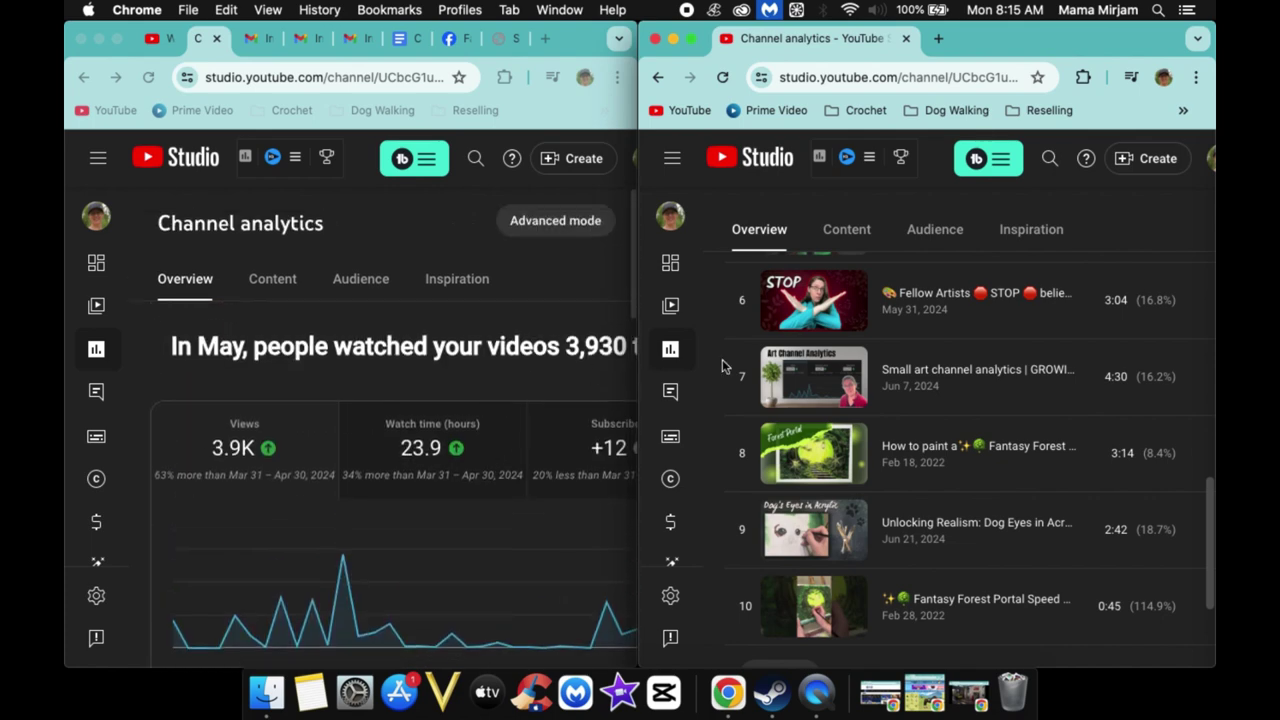
pyautogui.scroll(10, 840, 390)
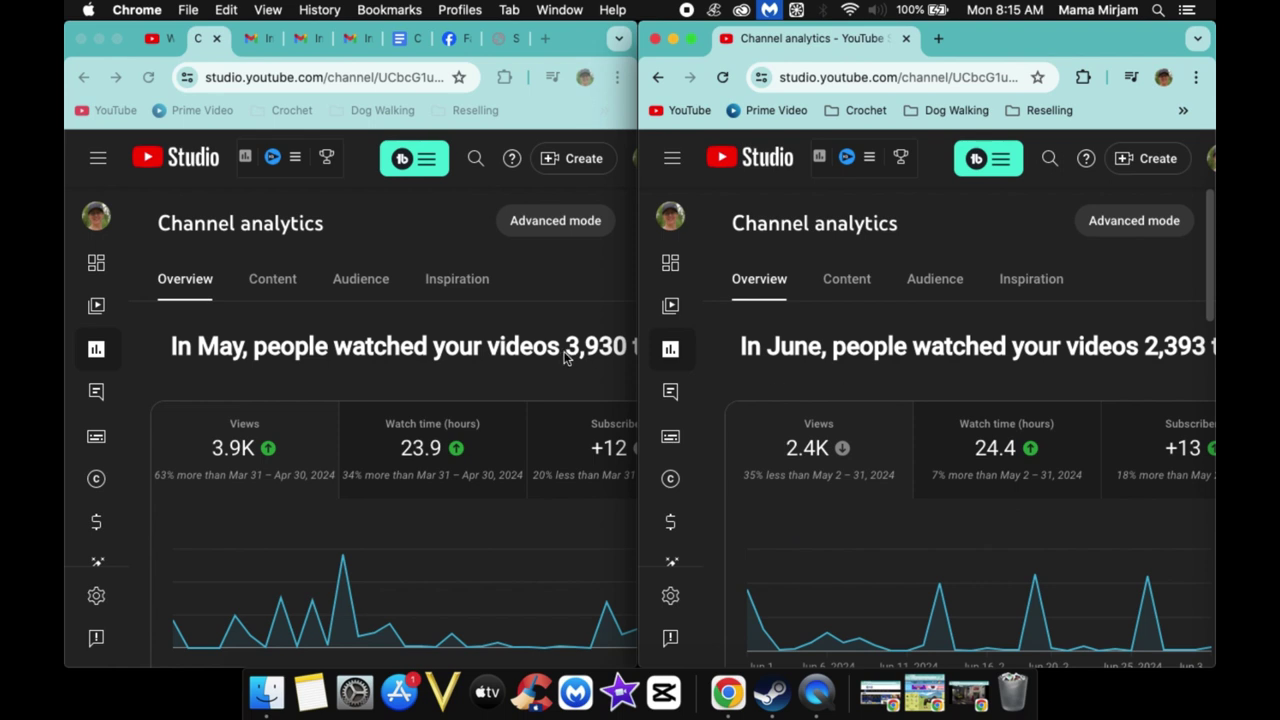
pyautogui.click(276, 286)
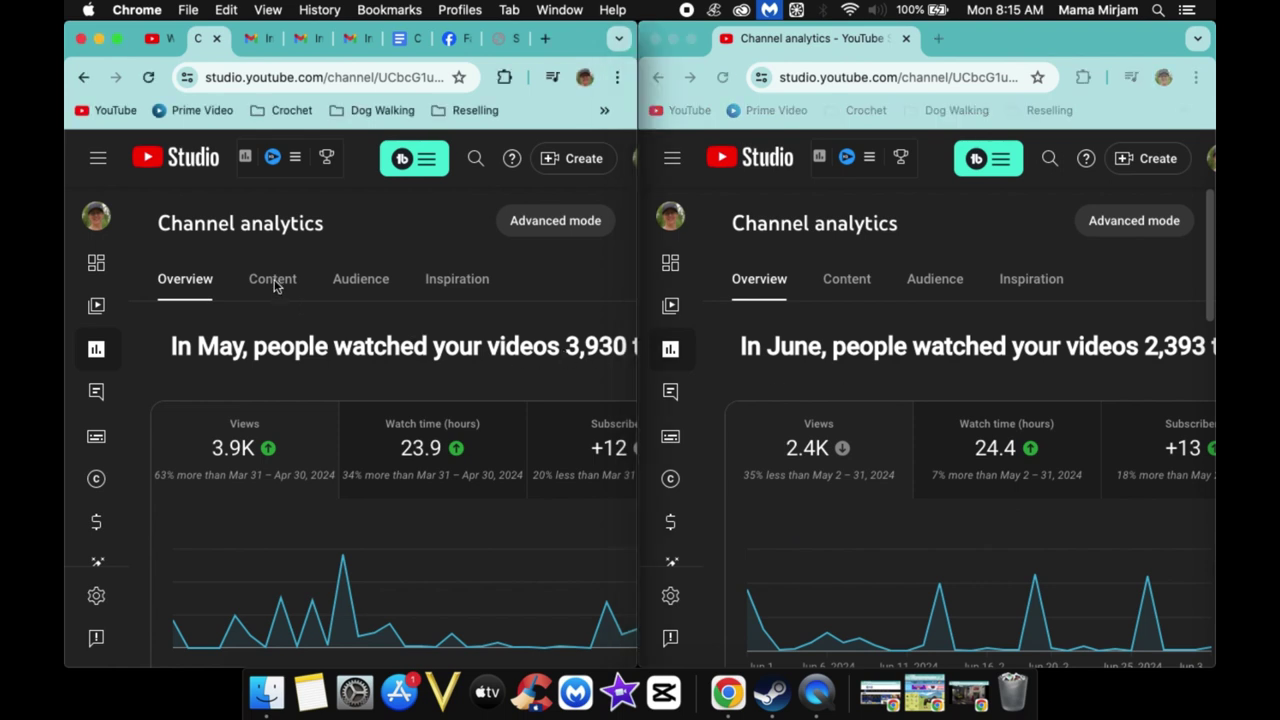
pyautogui.click(276, 286)
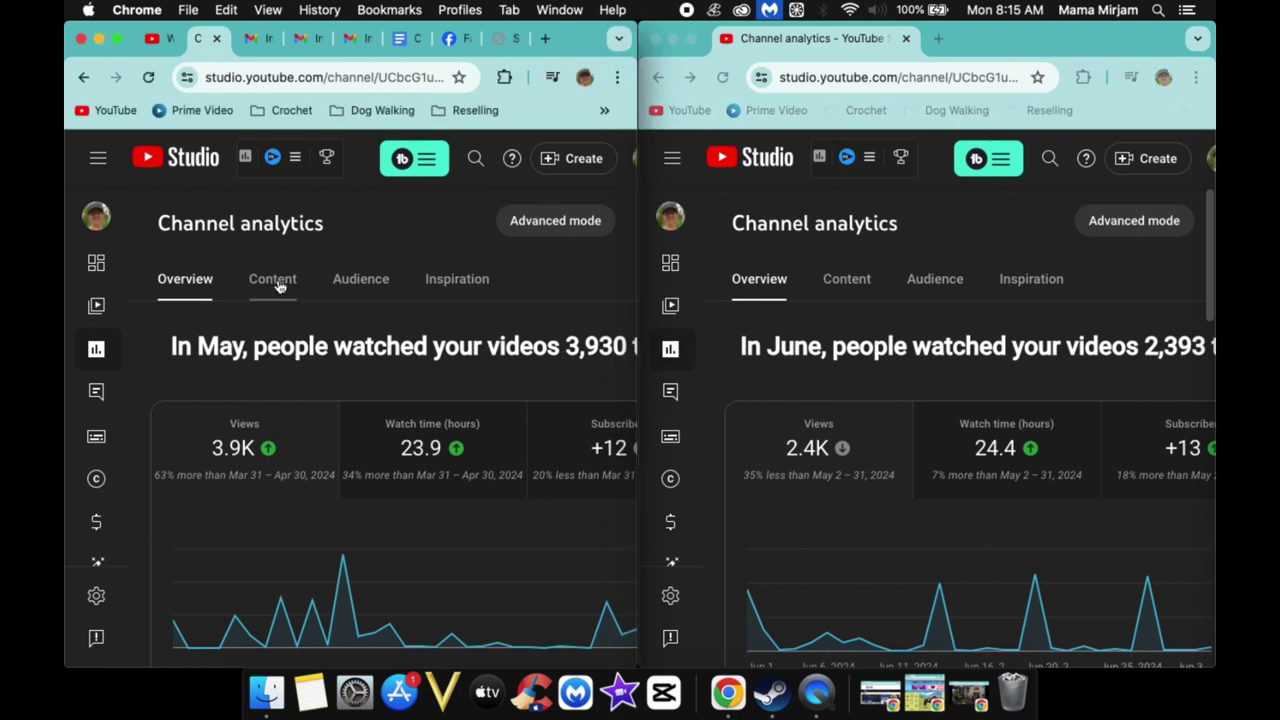
pyautogui.click(850, 289)
pyautogui.click(848, 286)
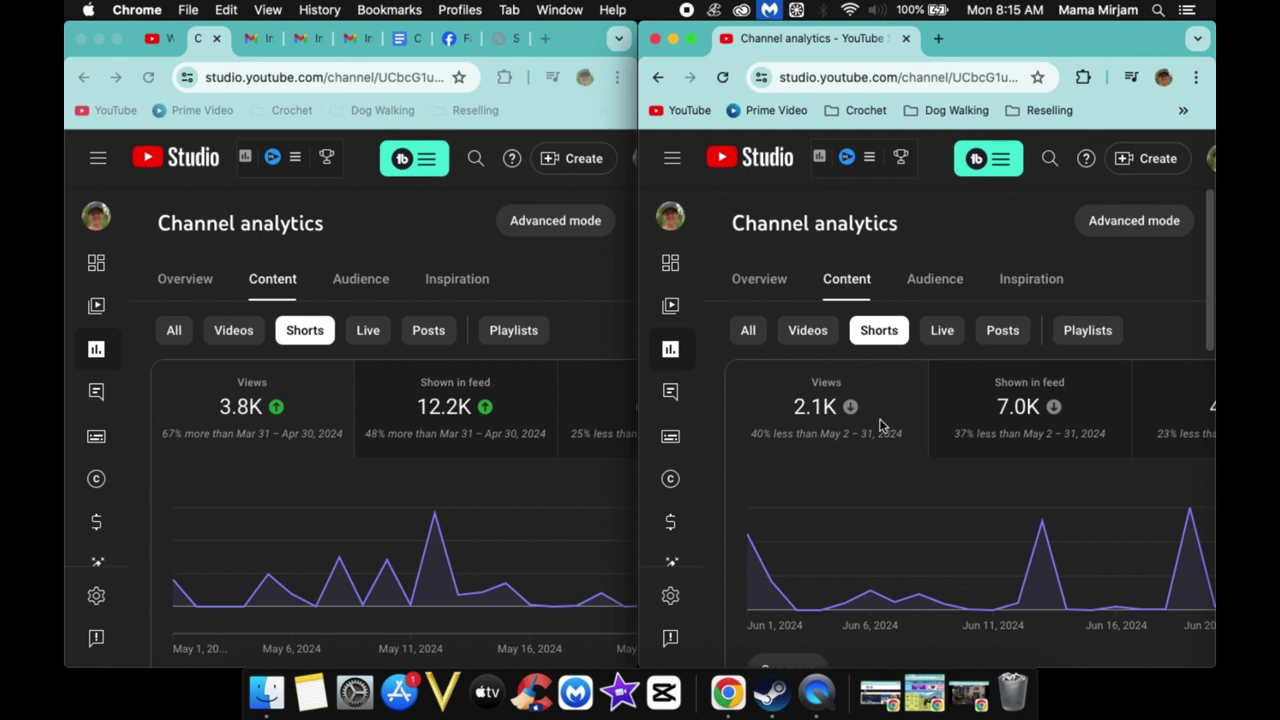
# - Compare the Shorts views, shown-in-feed figures and likes between May and June
pyautogui.moveTo(842, 424)
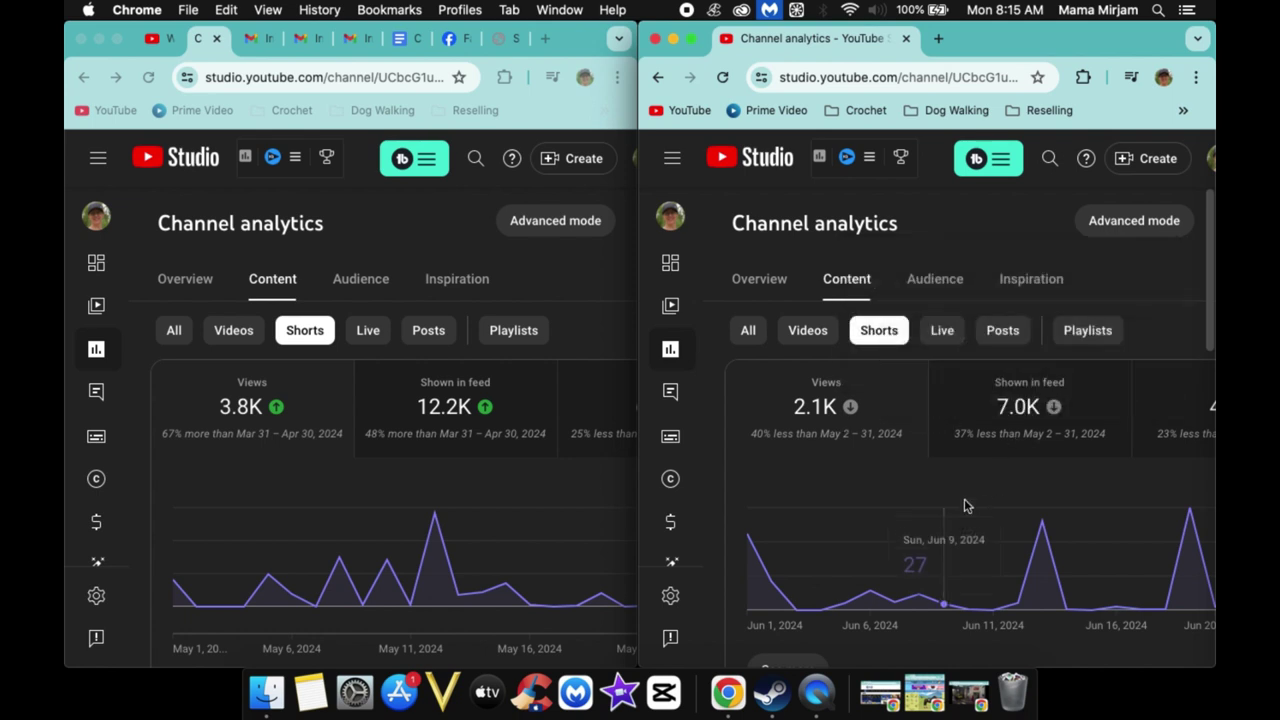
pyautogui.hscroll(3, 980, 498)
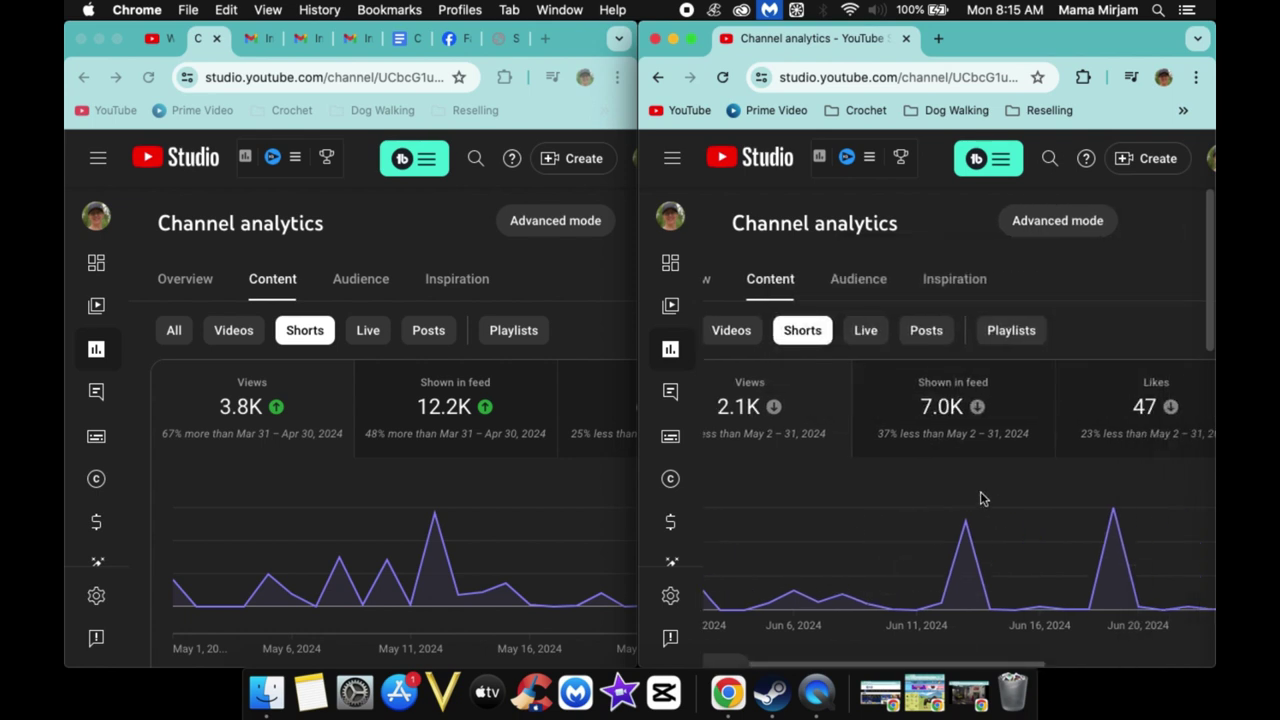
pyautogui.hscroll(3, 532, 492)
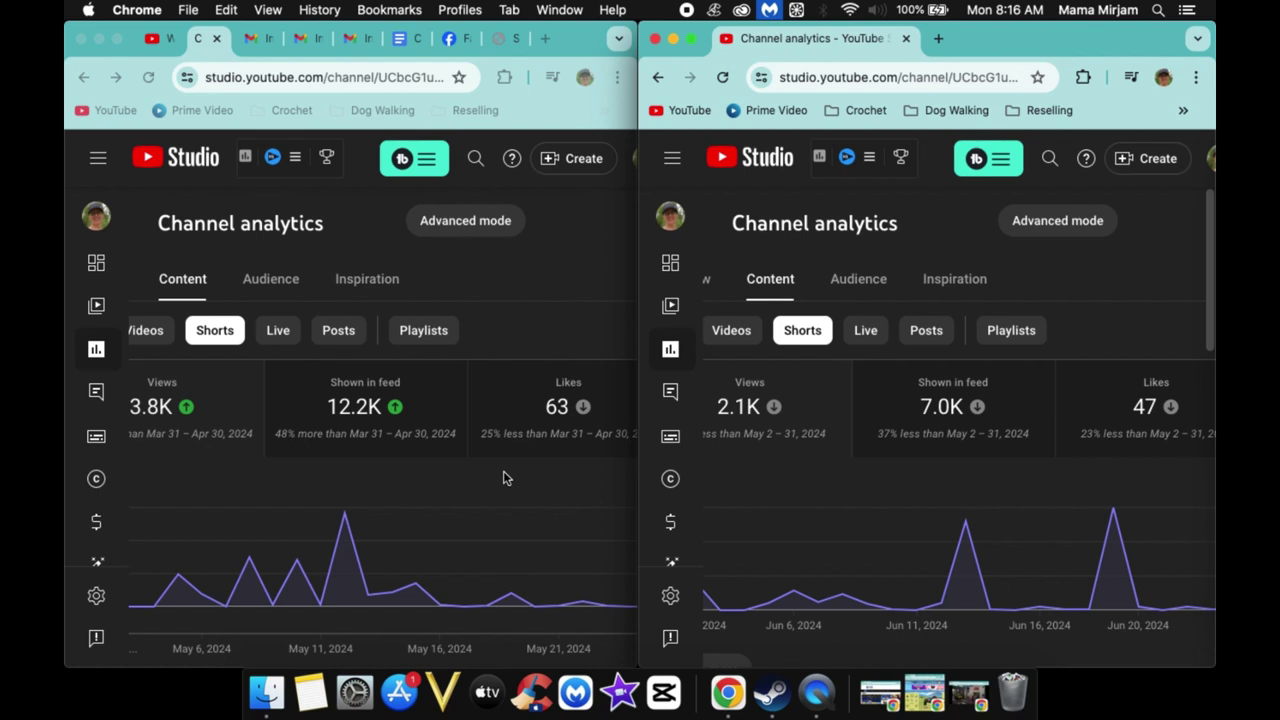
pyautogui.hscroll(-3, 500, 520)
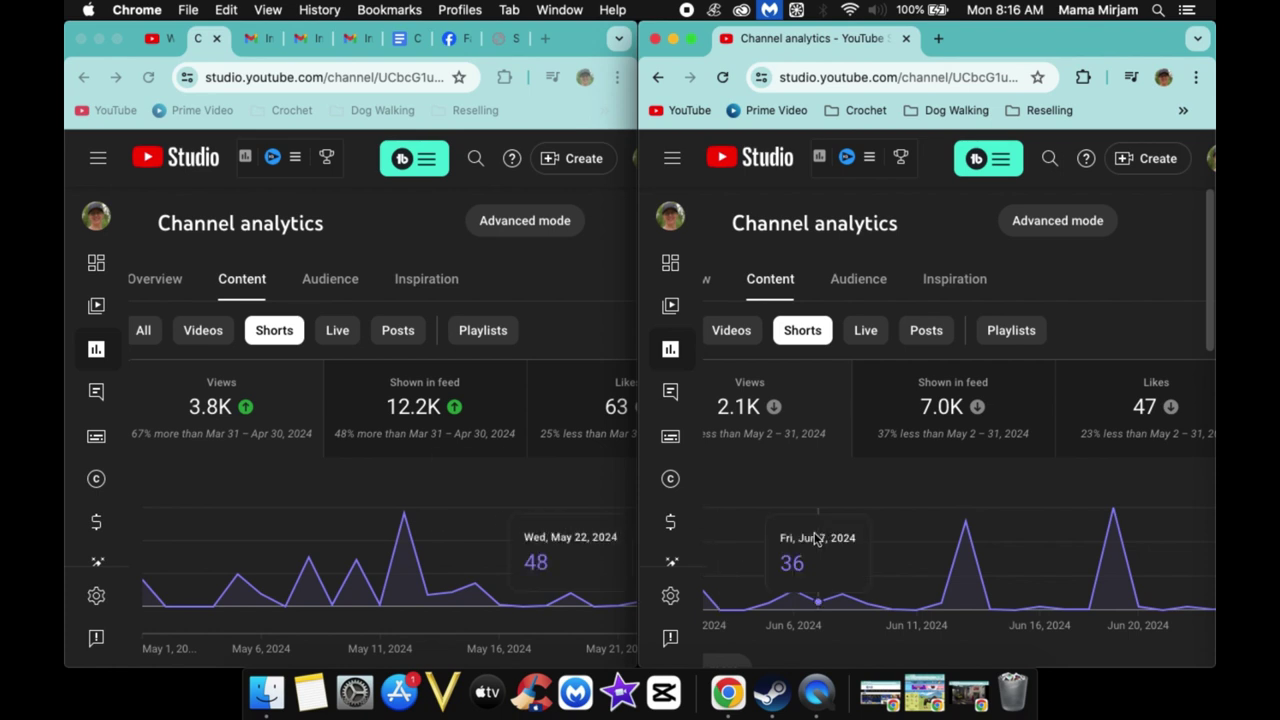
# - Examine the June Shorts daily views chart through month end, along with the likes and subscribers figures
pyautogui.hscroll(3, 815, 540)
pyautogui.hscroll(5, 815, 540)
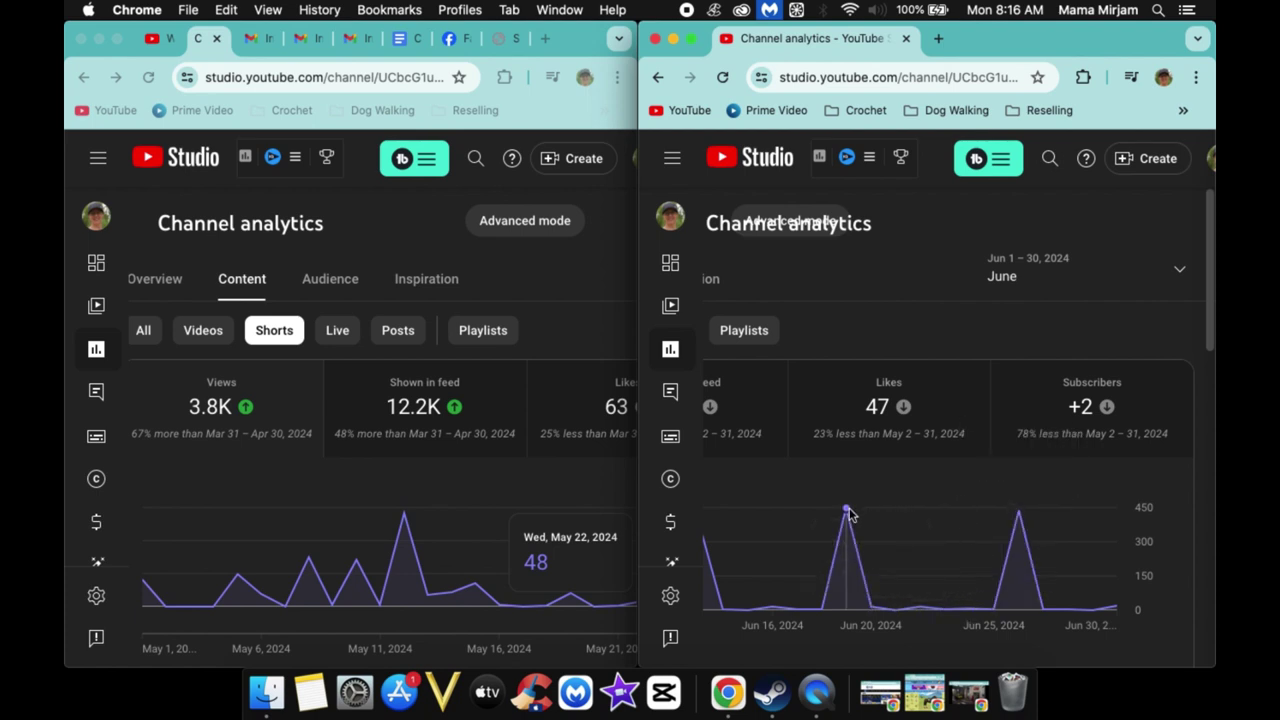
pyautogui.moveTo(847, 514)
pyautogui.hscroll(-2, 971, 514)
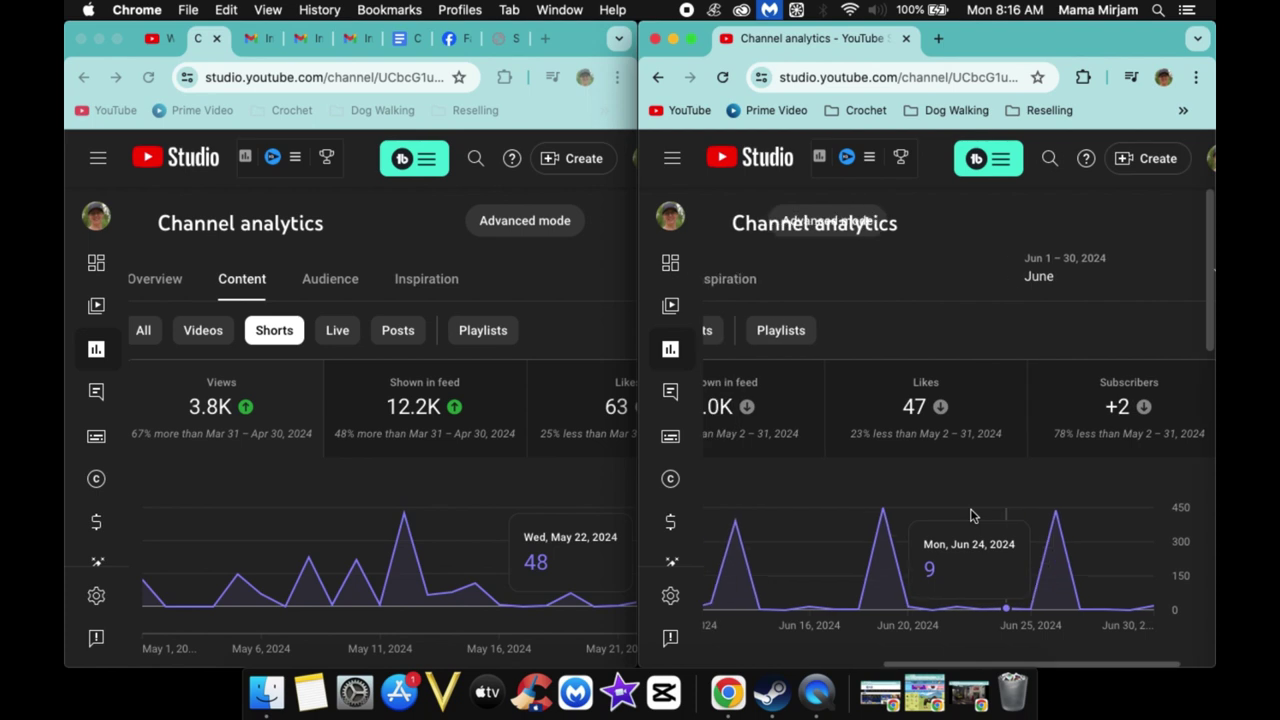
pyautogui.hscroll(-5, 971, 515)
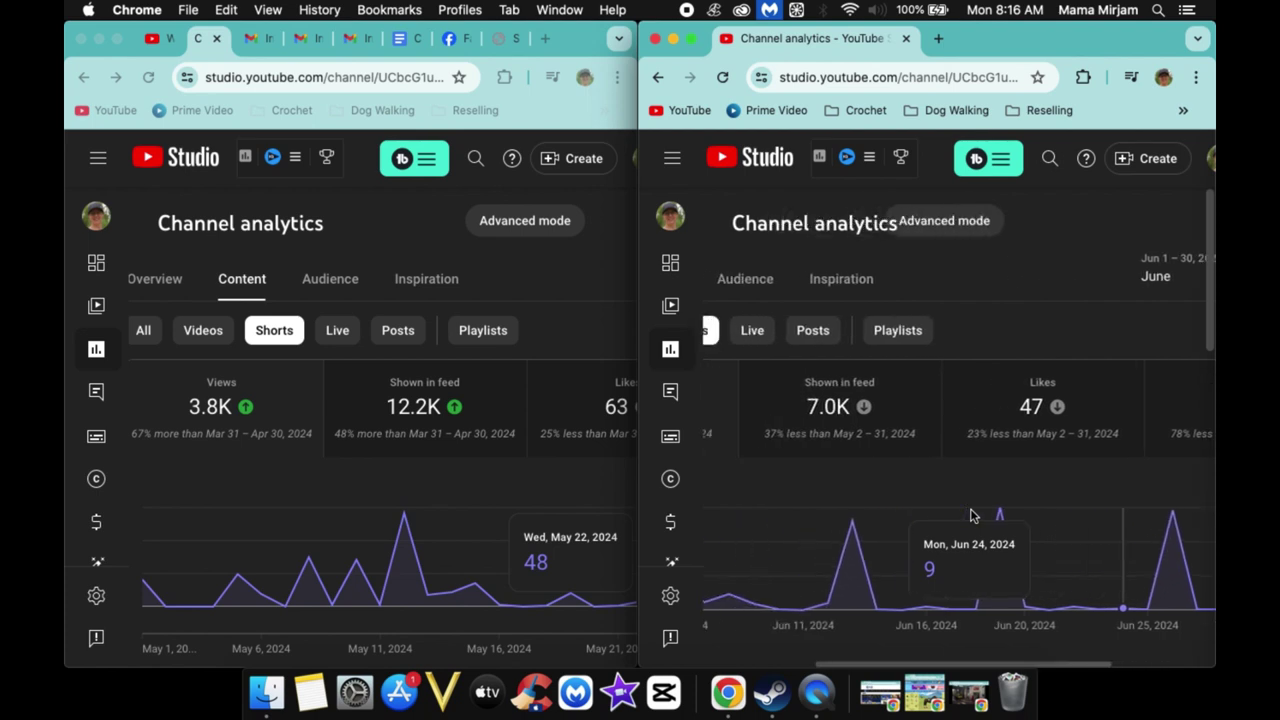
pyautogui.hscroll(-4, 971, 516)
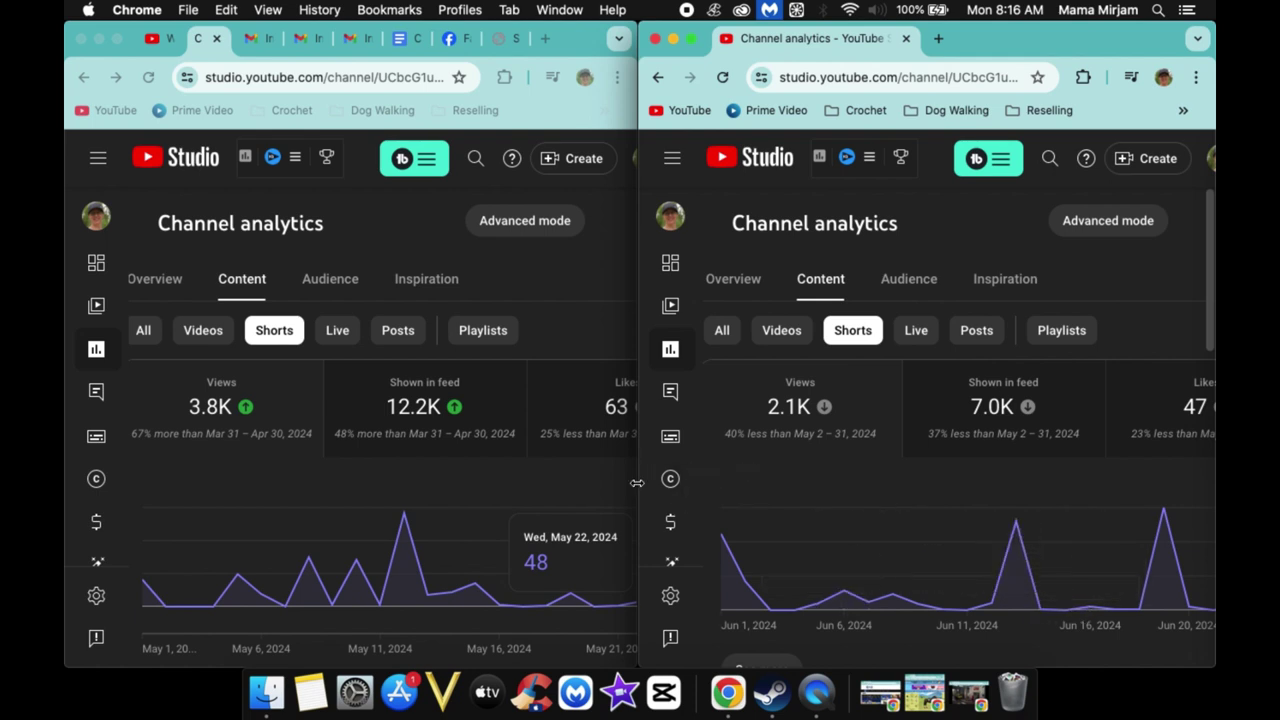
# - Compare how viewers found the Shorts in May and June by overall traffic source
pyautogui.scroll(-3, 552, 520)
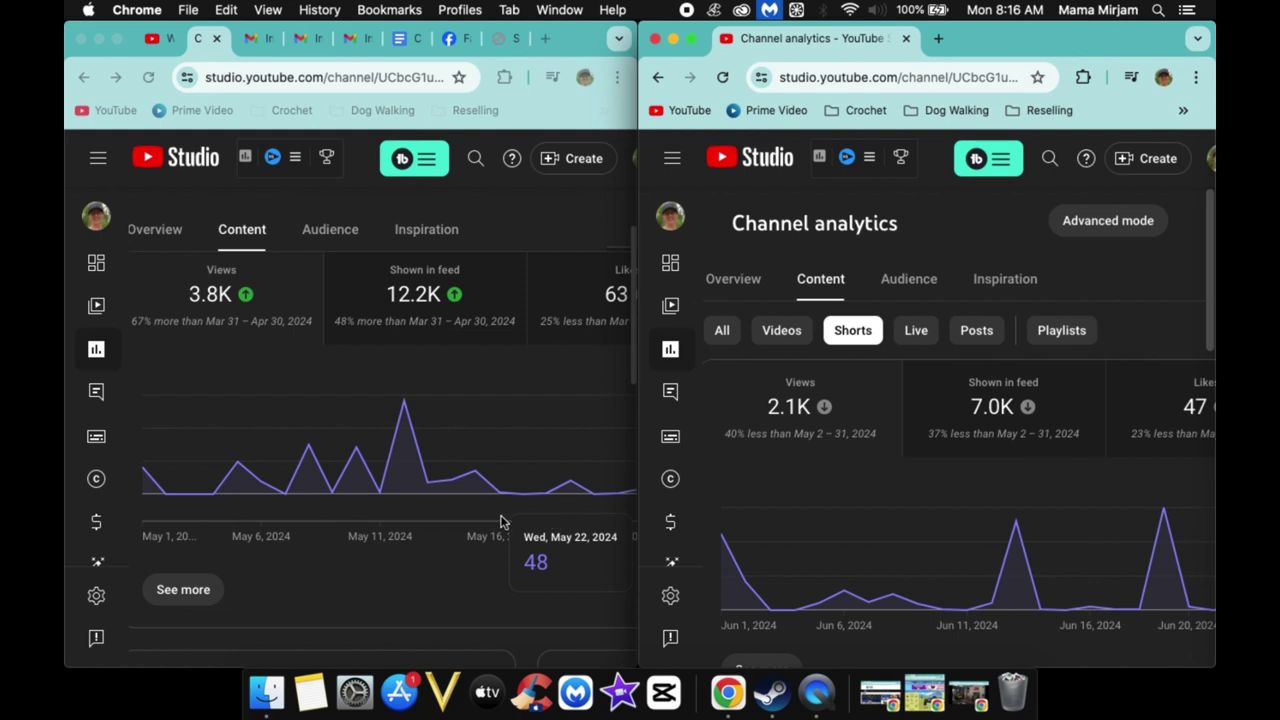
pyautogui.scroll(3, 494, 521)
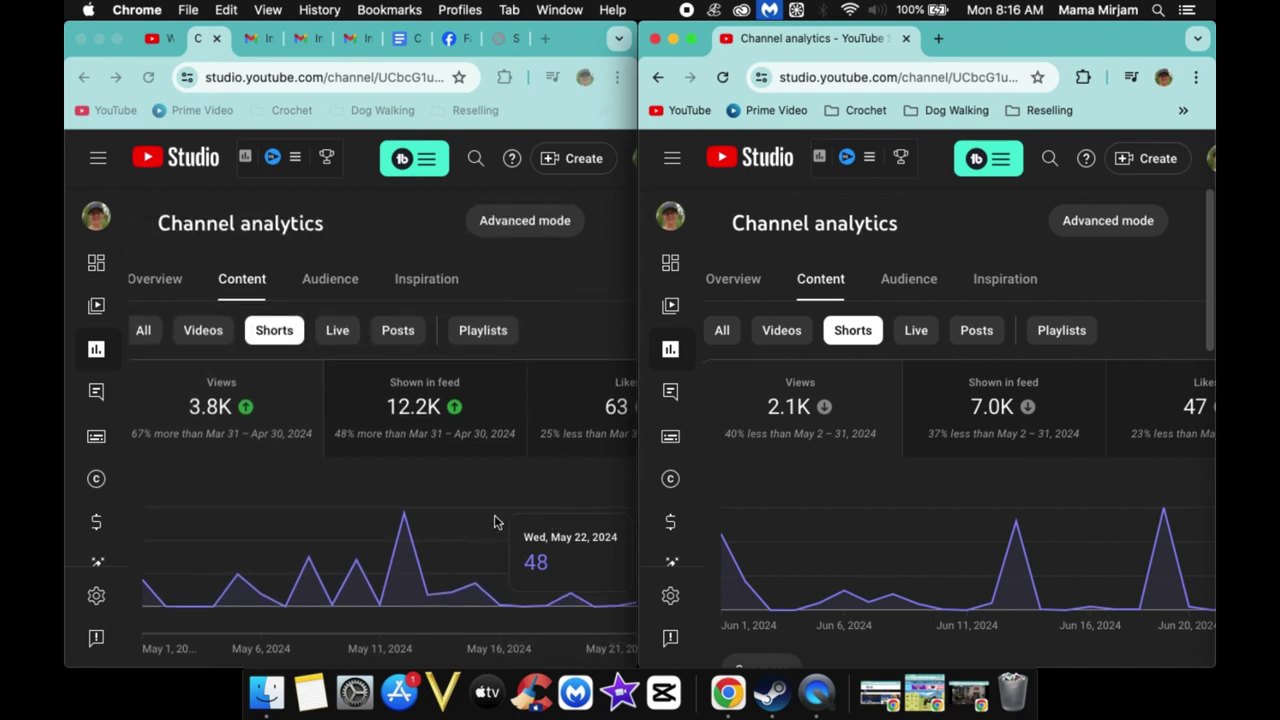
pyautogui.scroll(-8, 494, 521)
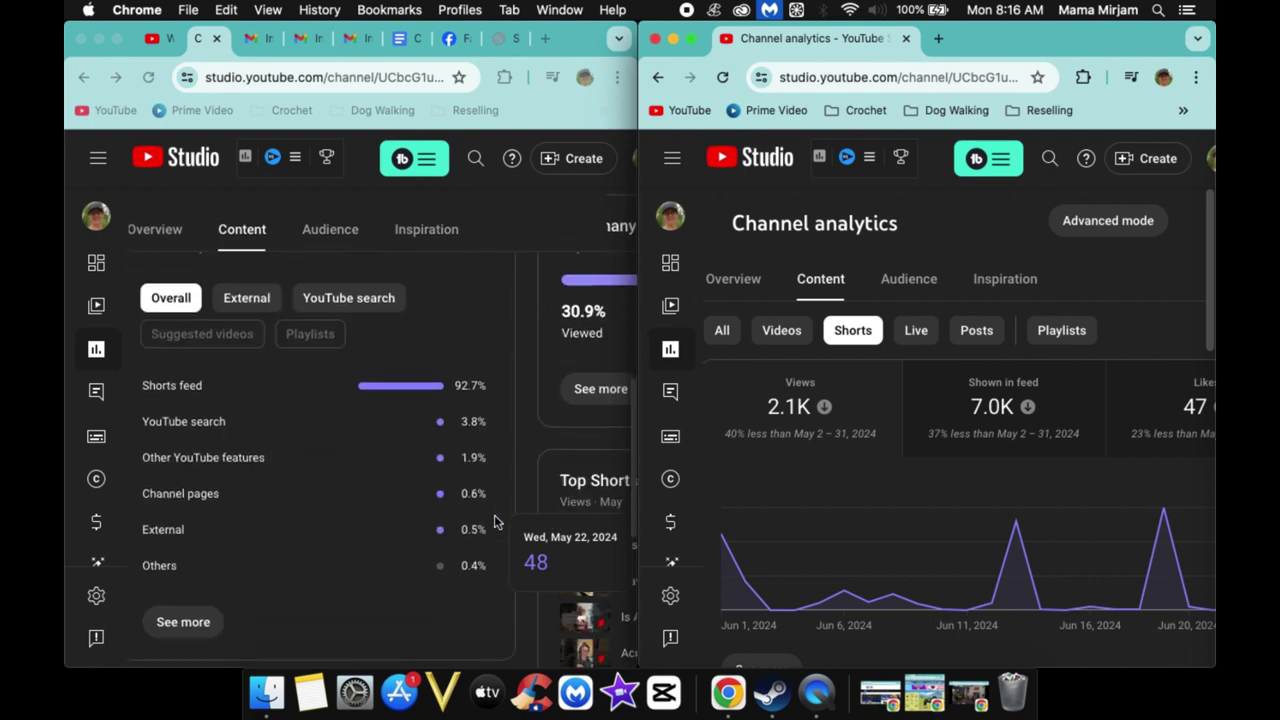
pyautogui.scroll(-7, 722, 470)
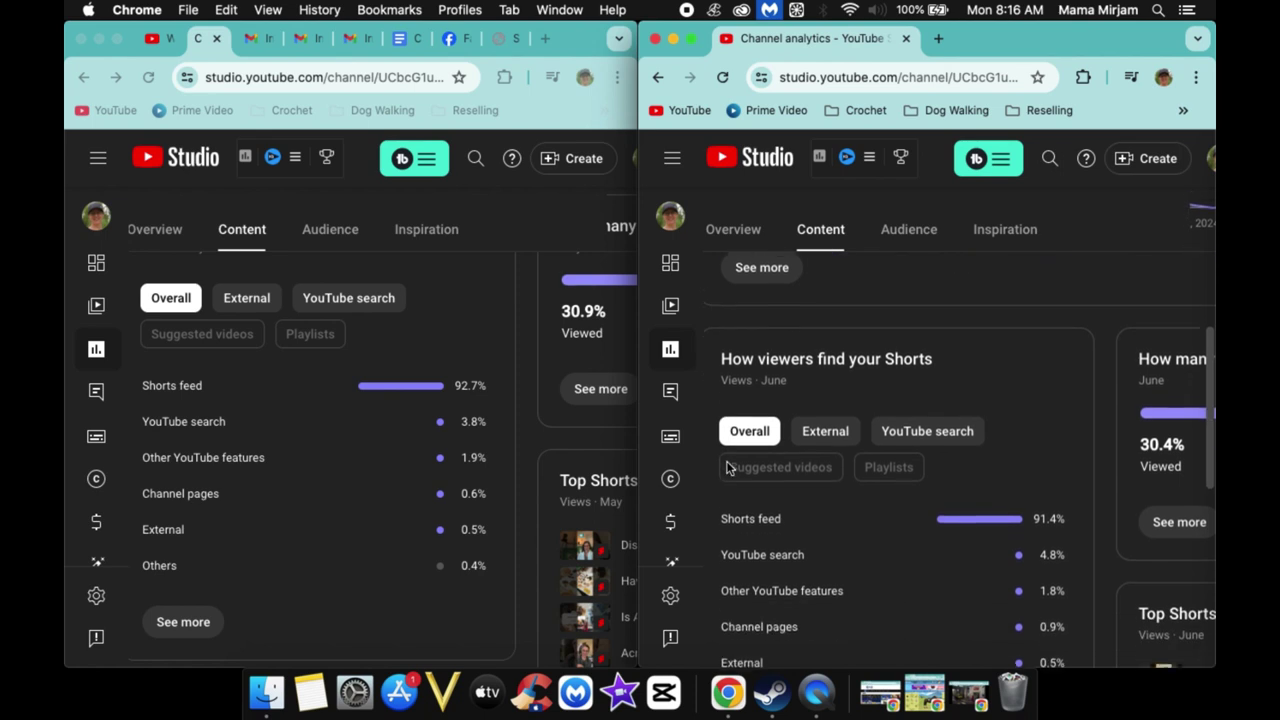
pyautogui.scroll(-3, 727, 468)
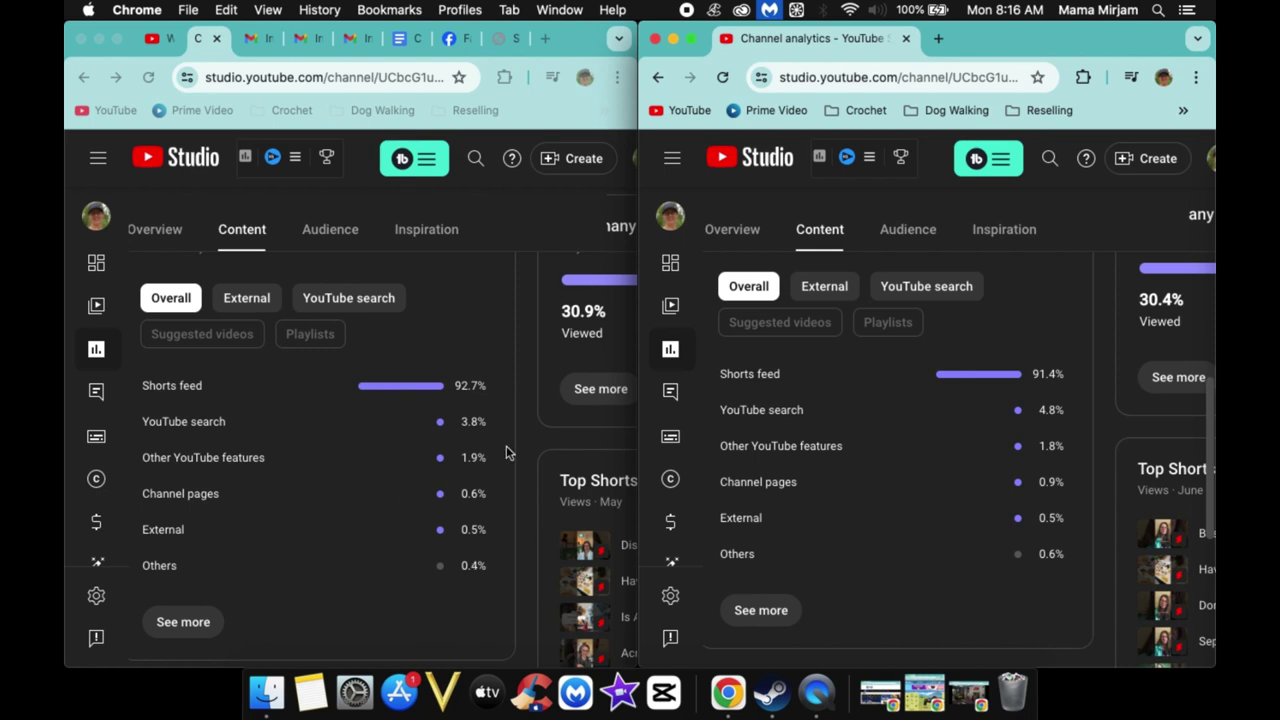
# - Compare the viewed and swiped-away shares of Shorts for May and June
pyautogui.scroll(3, 506, 450)
pyautogui.hscroll(2, 506, 452)
pyautogui.hscroll(4, 506, 452)
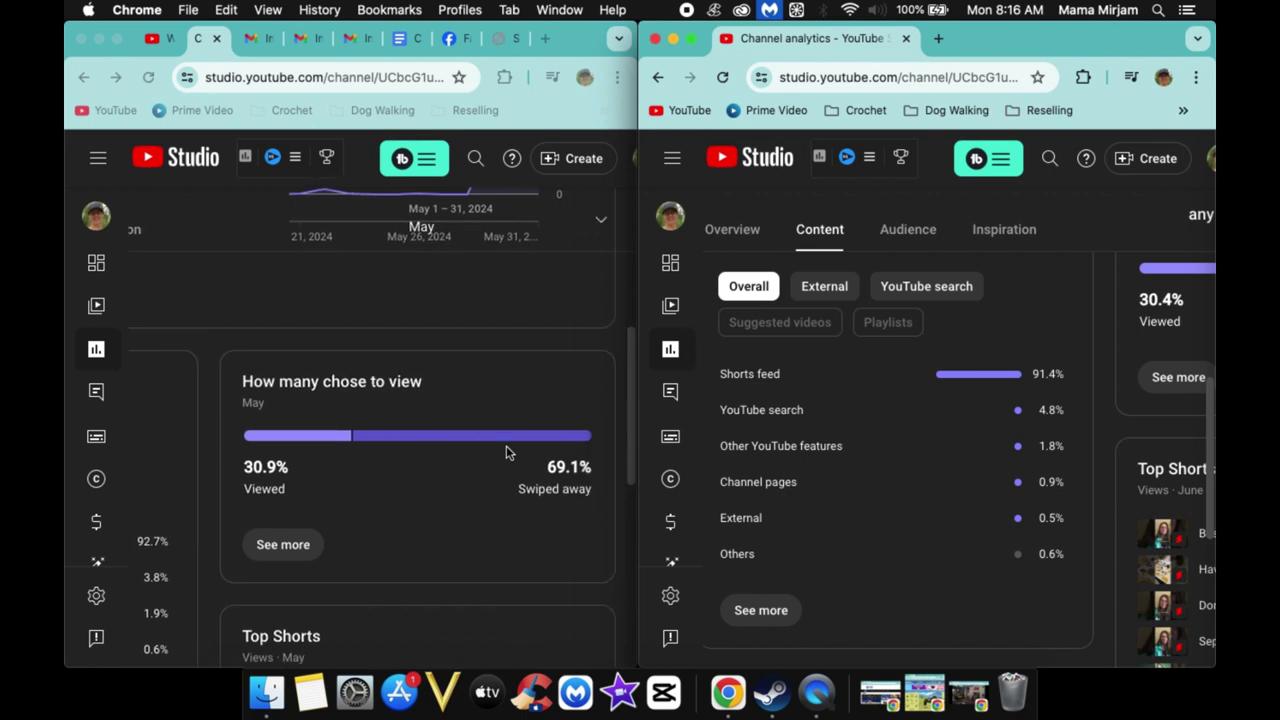
pyautogui.hscroll(3, 1036, 315)
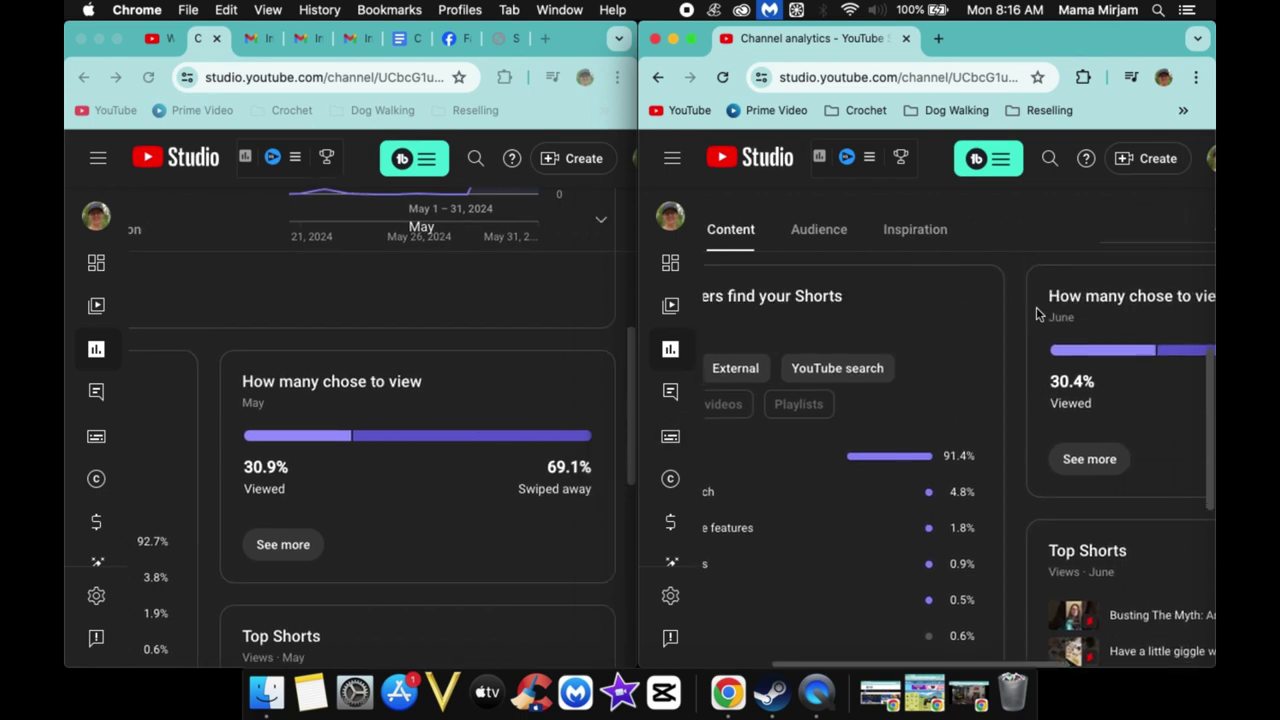
pyautogui.hscroll(1, 1036, 315)
pyautogui.scroll(3, 1036, 315)
pyautogui.hscroll(-4, 1036, 315)
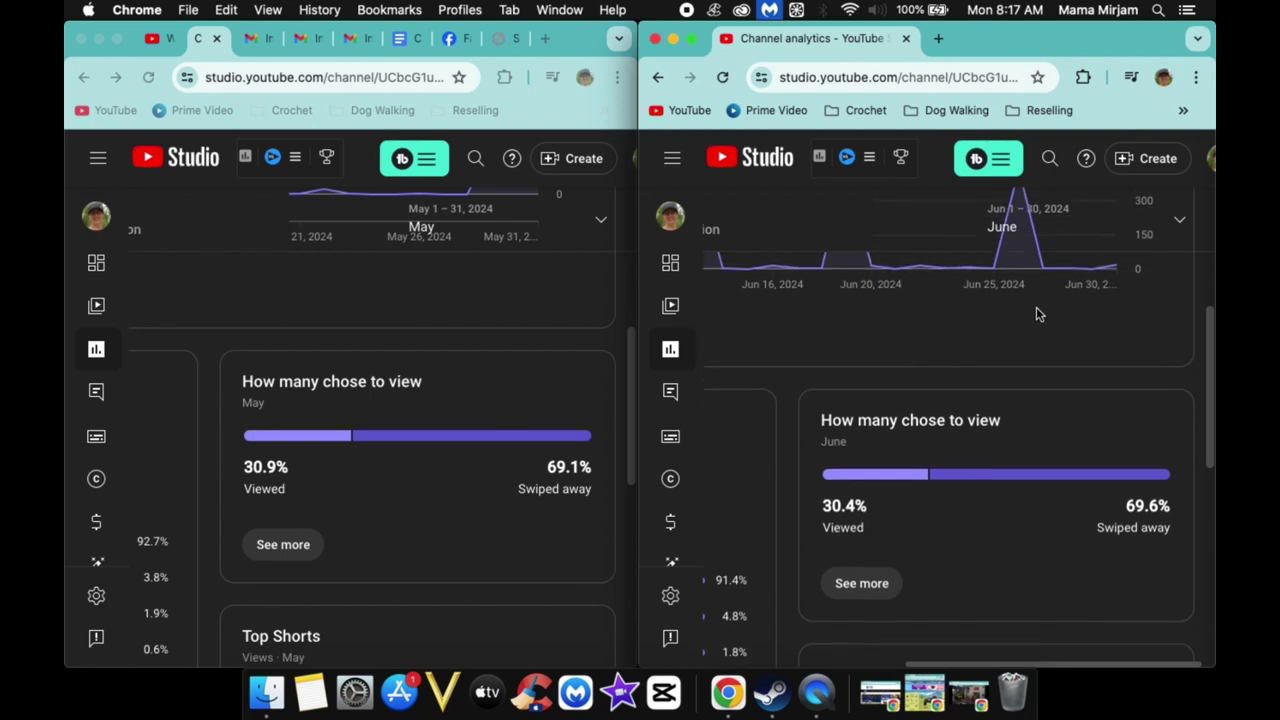
pyautogui.scroll(-2, 1036, 313)
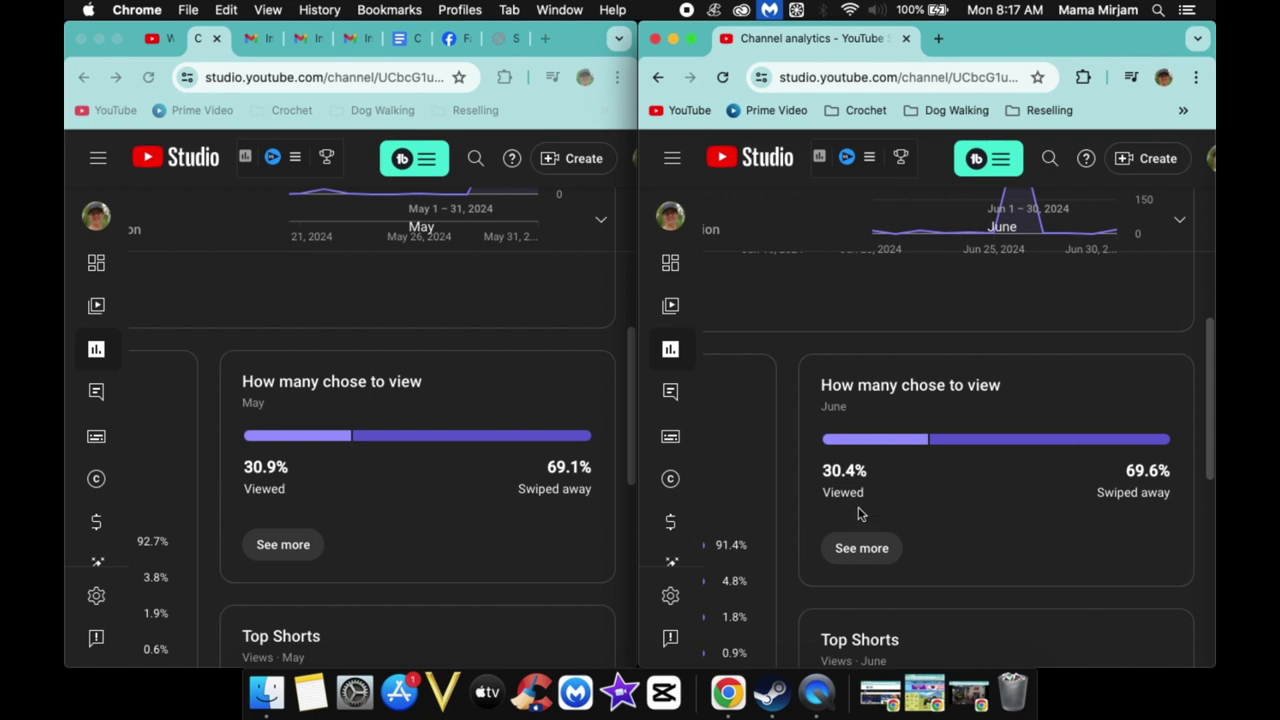
# - Compare the top Shorts and their view counts for May and June
pyautogui.scroll(-5, 857, 514)
pyautogui.scroll(-5, 572, 552)
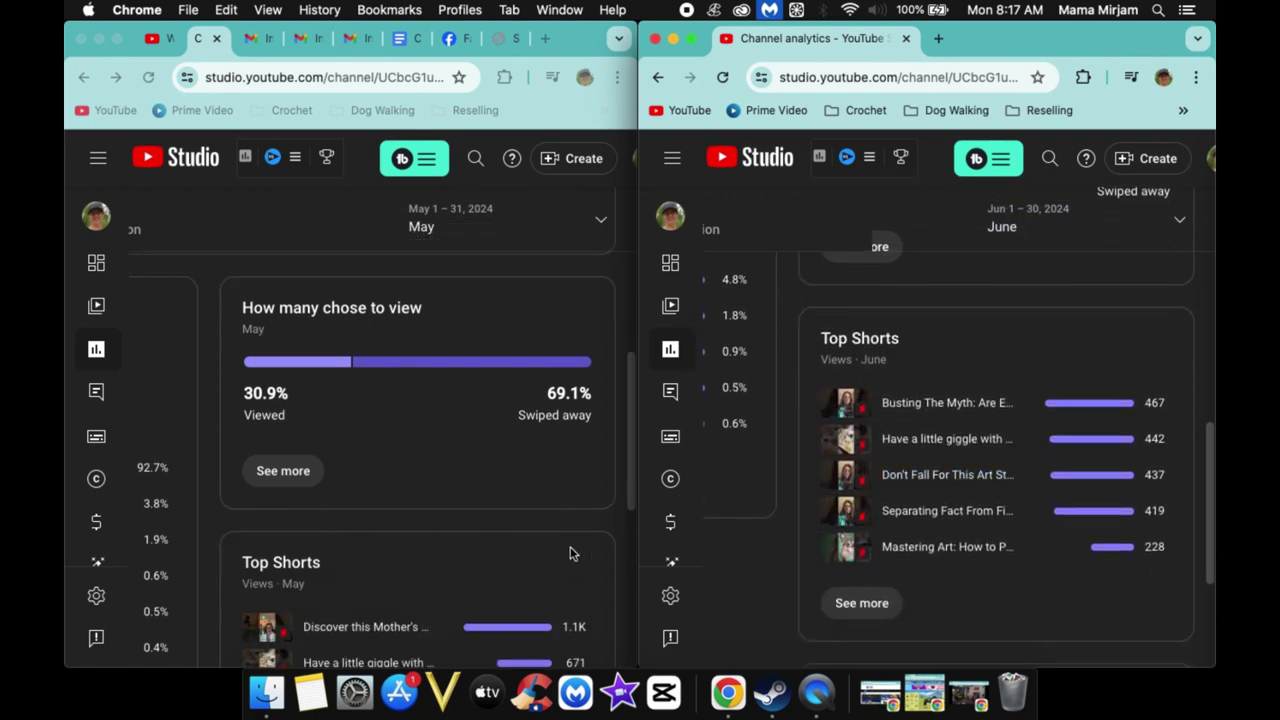
pyautogui.scroll(-1, 572, 552)
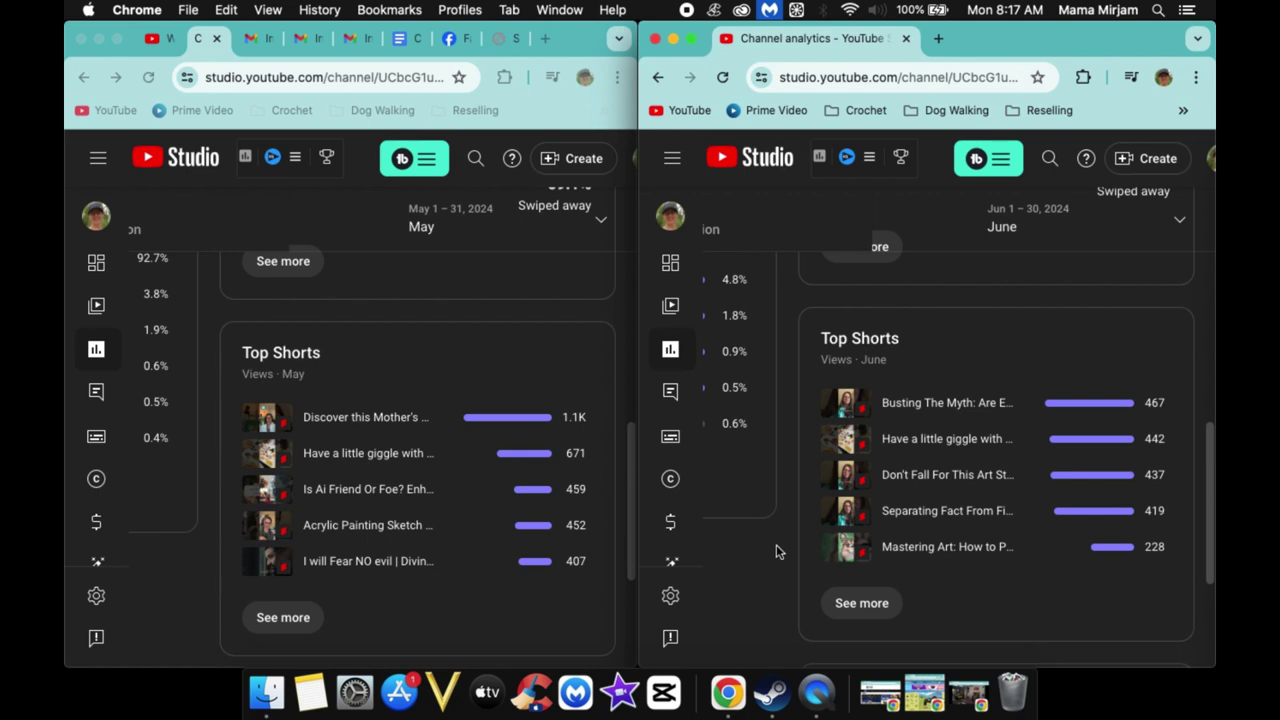
pyautogui.scroll(-3, 776, 551)
pyautogui.scroll(2, 776, 551)
# - Switch the Content analytics from Shorts to Videos in both the June and May reports
pyautogui.scroll(10, 776, 551)
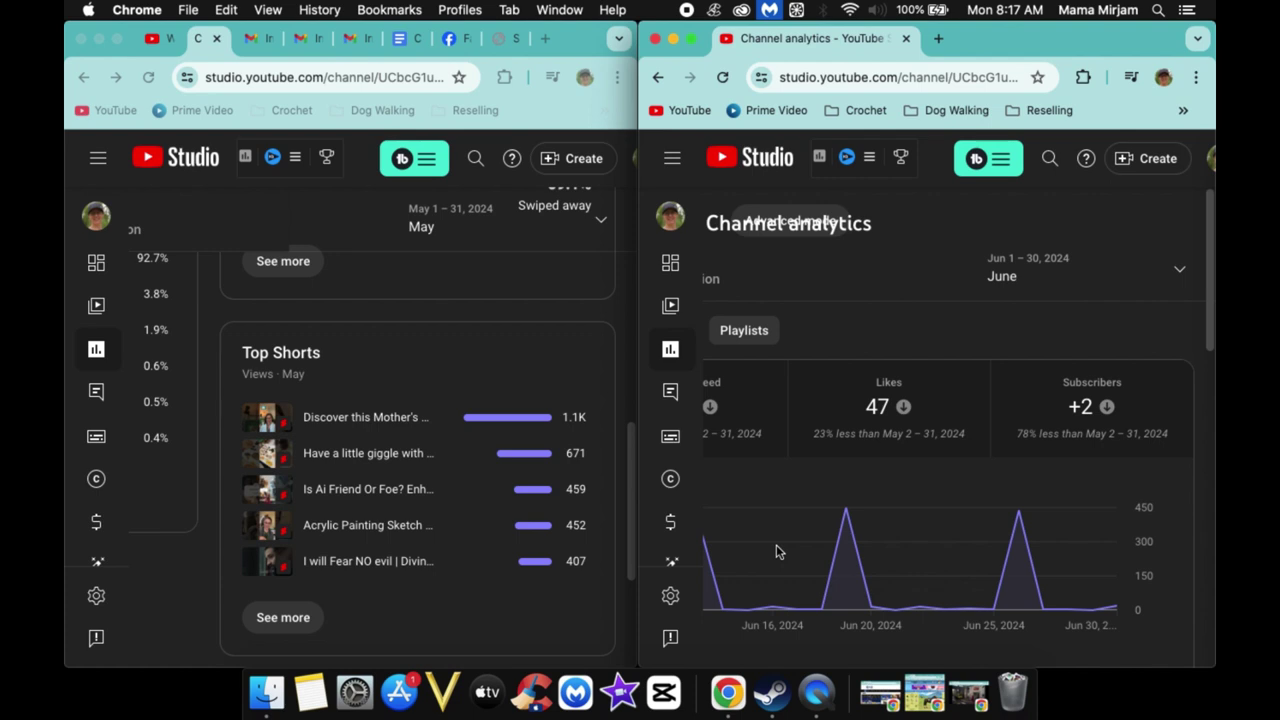
pyautogui.hscroll(-5, 776, 544)
pyautogui.hscroll(-5, 586, 530)
pyautogui.hscroll(-2, 586, 530)
pyautogui.scroll(8, 586, 530)
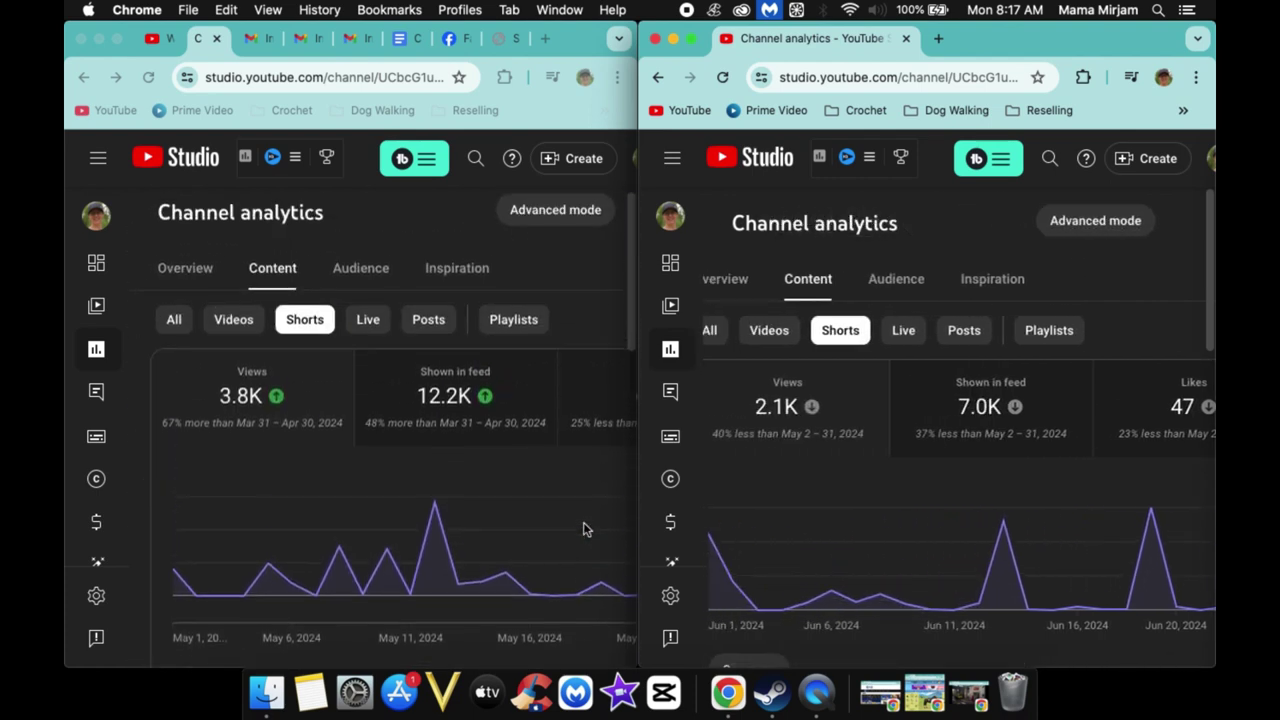
pyautogui.click(779, 337)
pyautogui.click(262, 334)
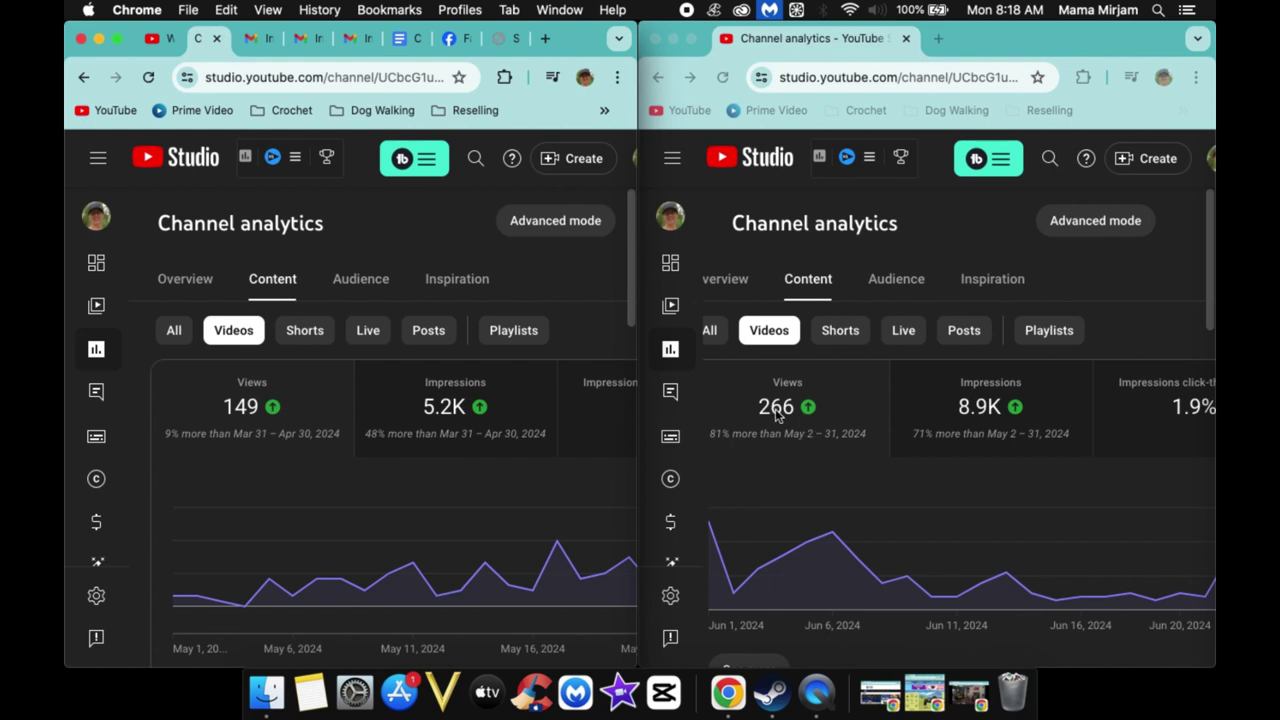
# - Compare the Videos views and impressions for May and June, inspecting the June 1 point on the views chart
pyautogui.moveTo(256, 426)
pyautogui.click(733, 499)
pyautogui.moveTo(710, 528)
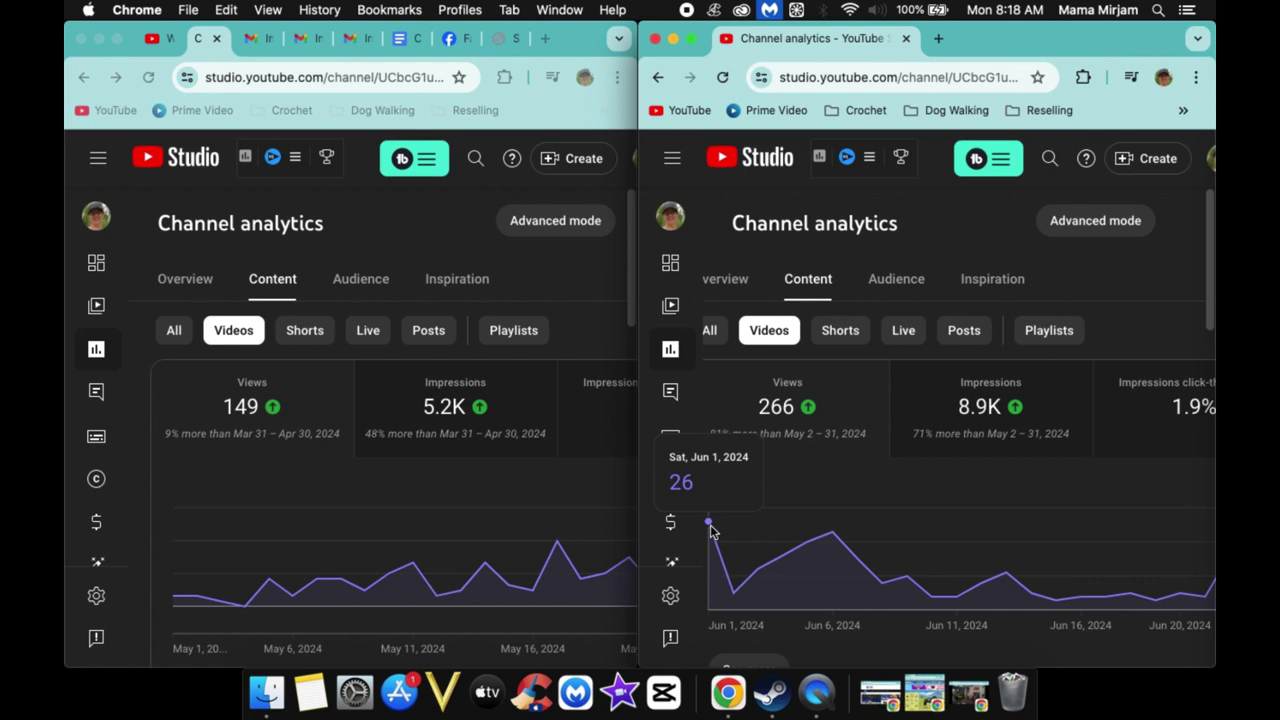
pyautogui.scroll(-1, 710, 528)
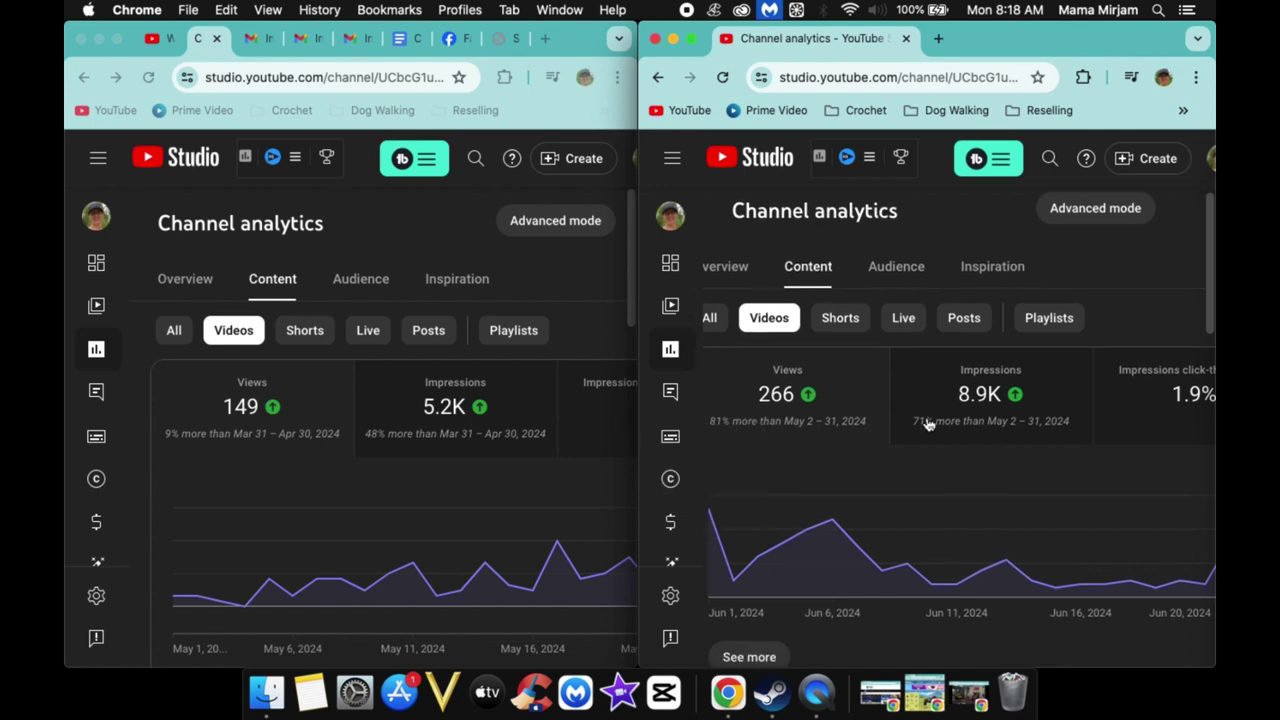
pyautogui.moveTo(1017, 430)
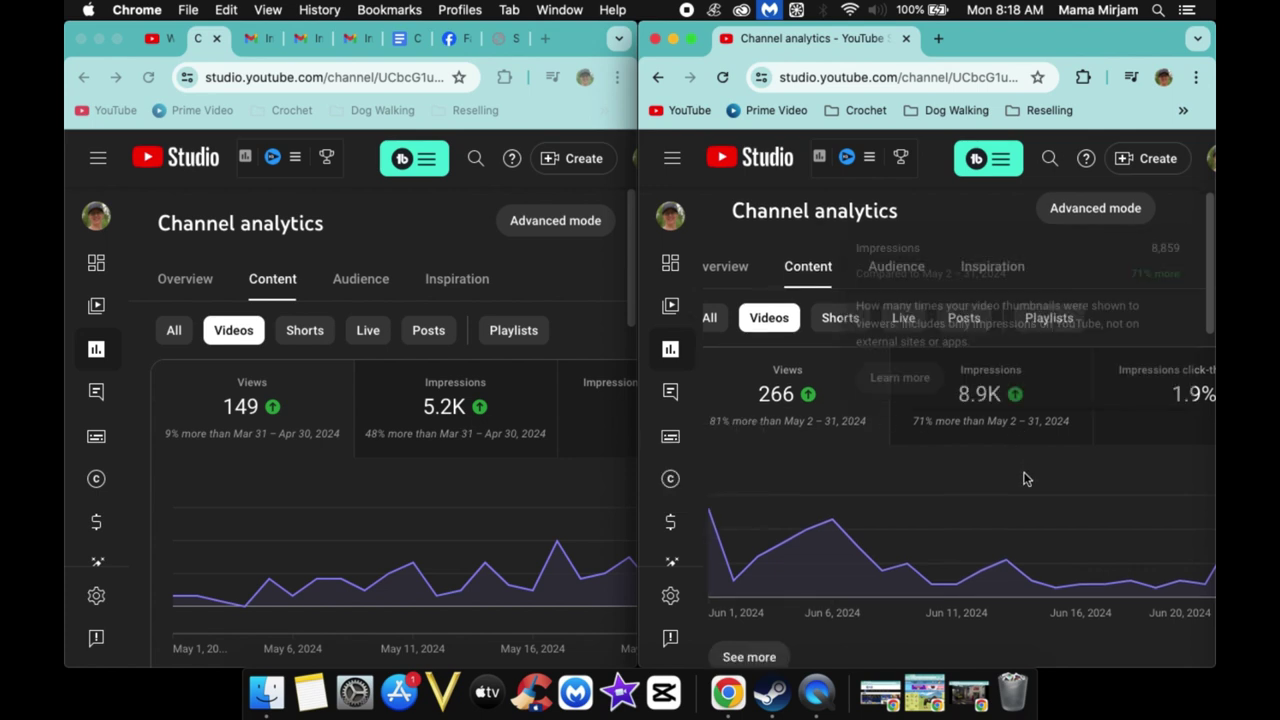
pyautogui.scroll(1, 1024, 479)
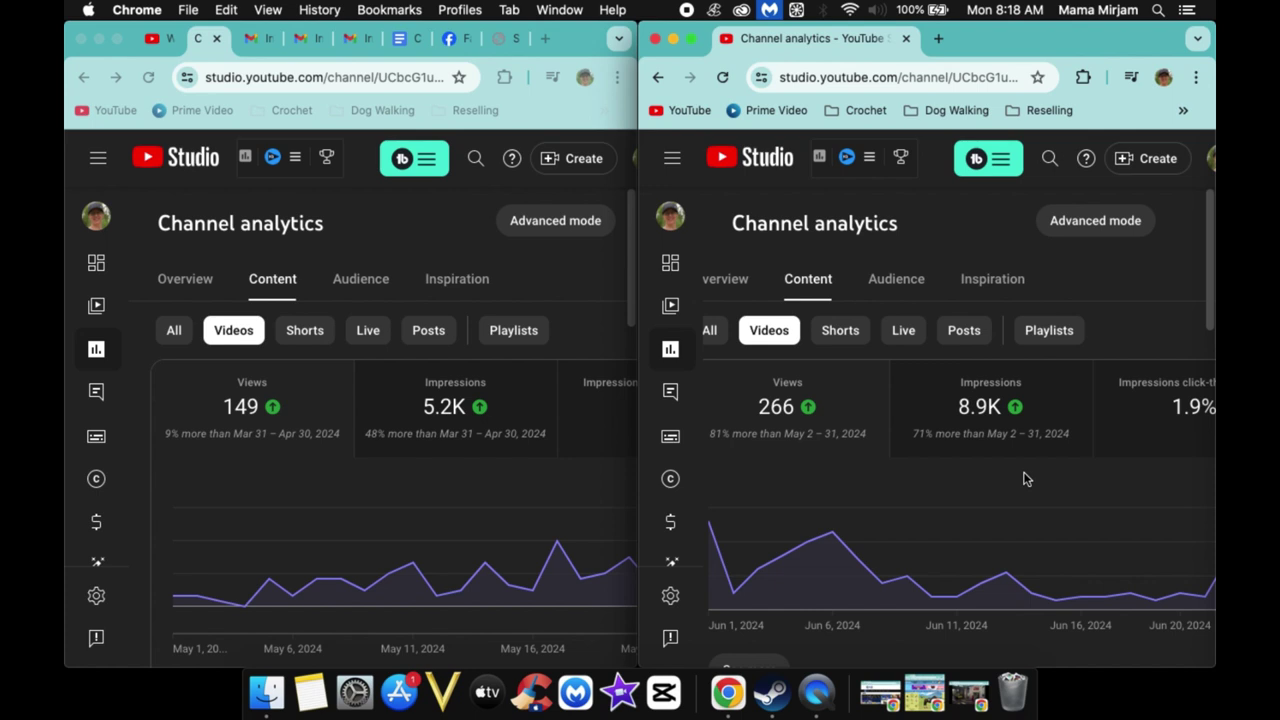
# - Compare the Videos impressions click-through rate and average view duration between May and June
pyautogui.hscroll(5, 1024, 479)
pyautogui.hscroll(3, 575, 447)
pyautogui.hscroll(5, 575, 447)
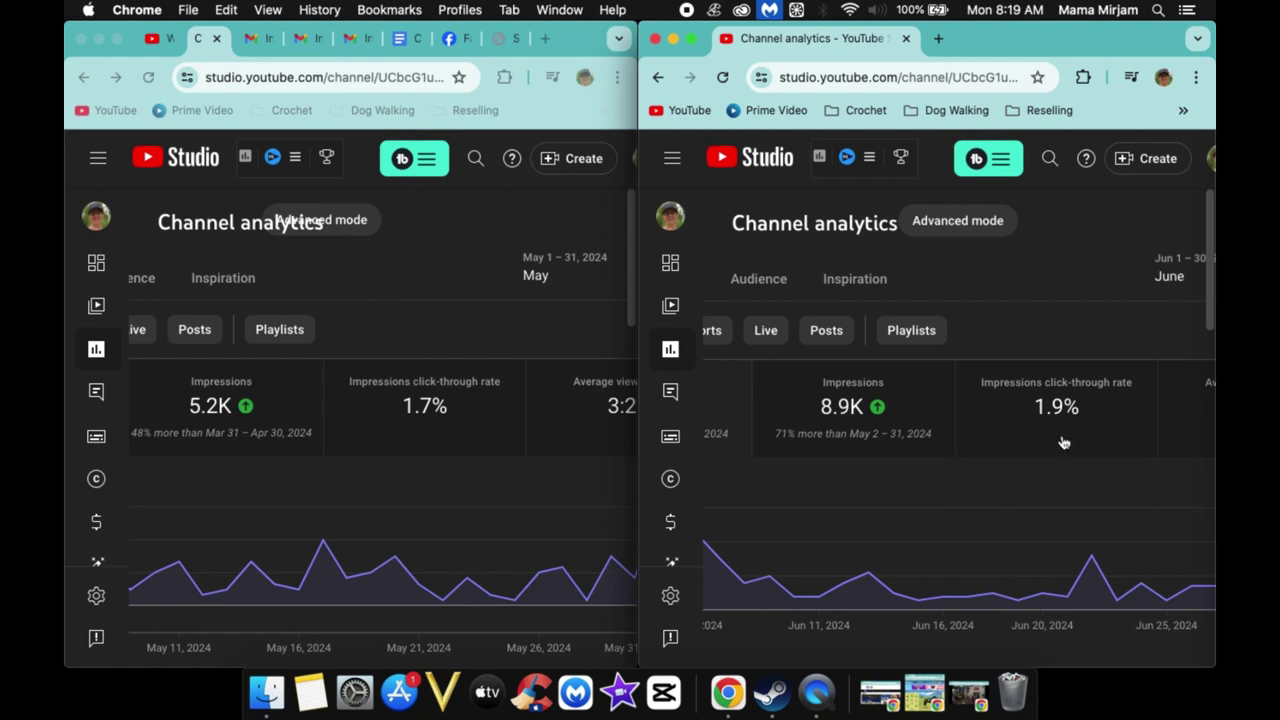
pyautogui.hscroll(3, 1063, 443)
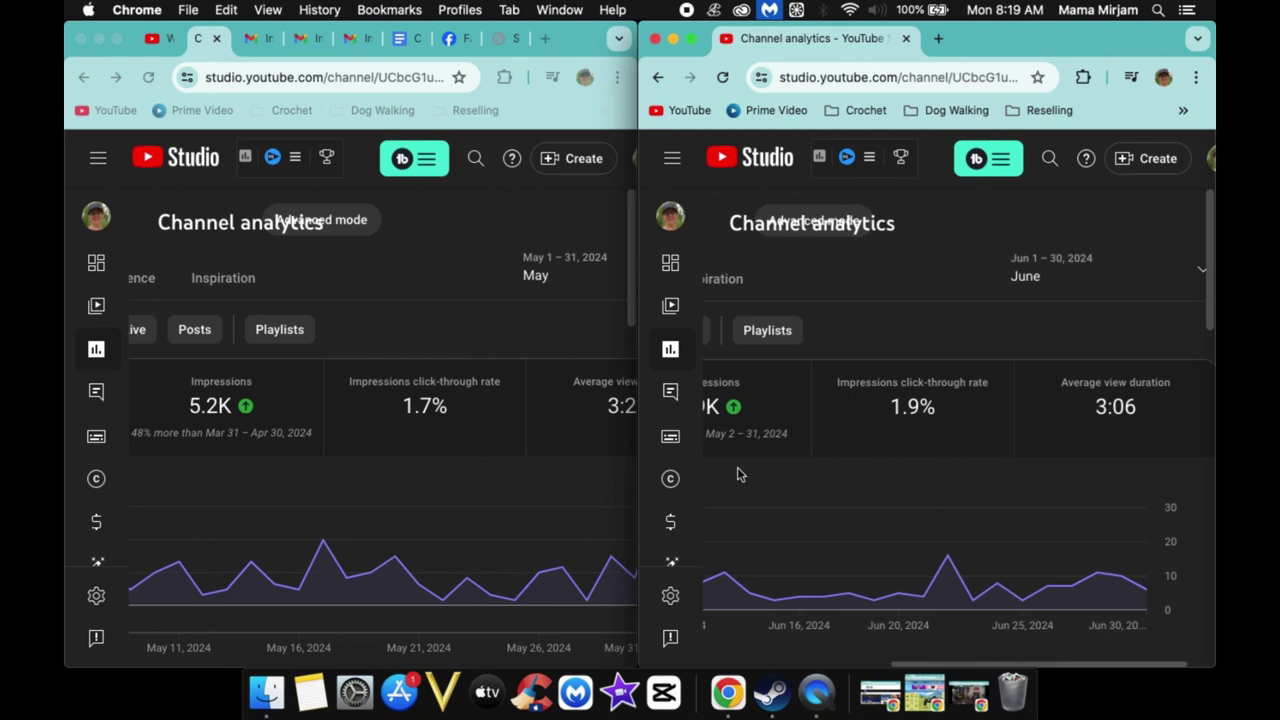
pyautogui.hscroll(2, 550, 461)
pyautogui.hscroll(1, 548, 460)
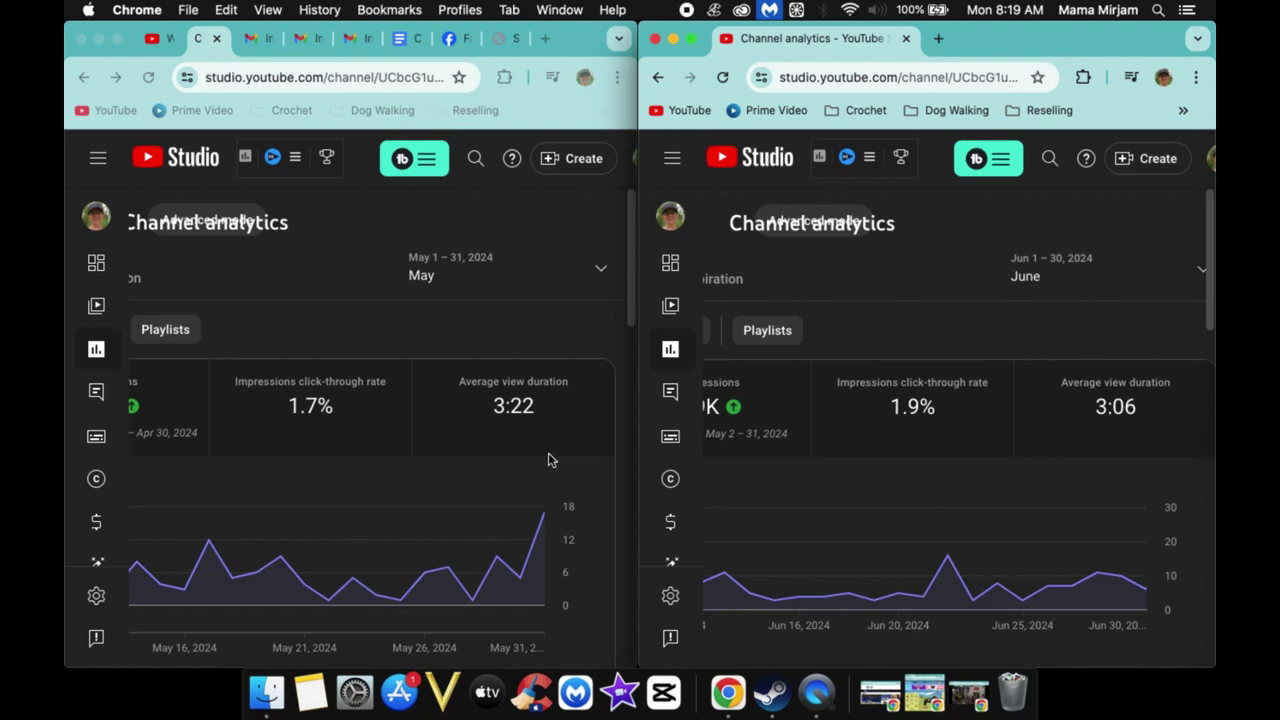
# - Compare the top videos and their view counts between the May and June reports
pyautogui.scroll(-5, 548, 460)
pyautogui.scroll(-10, 840, 480)
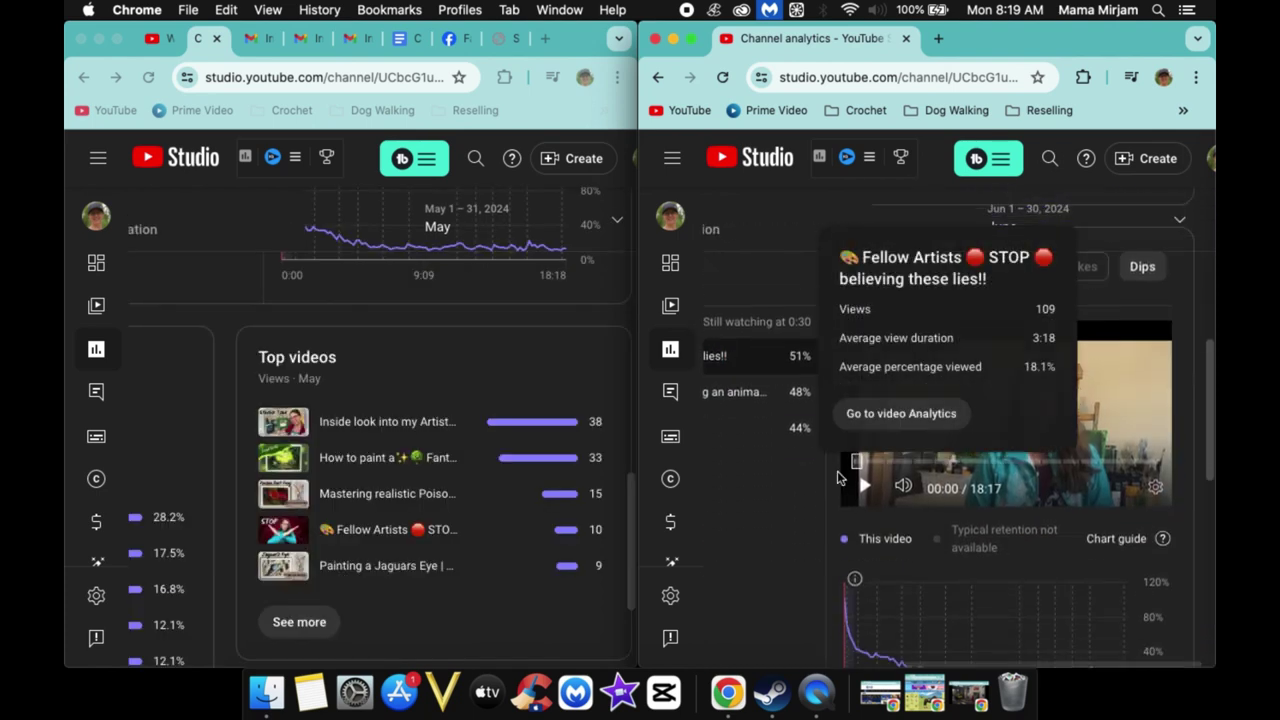
pyautogui.scroll(-2, 838, 478)
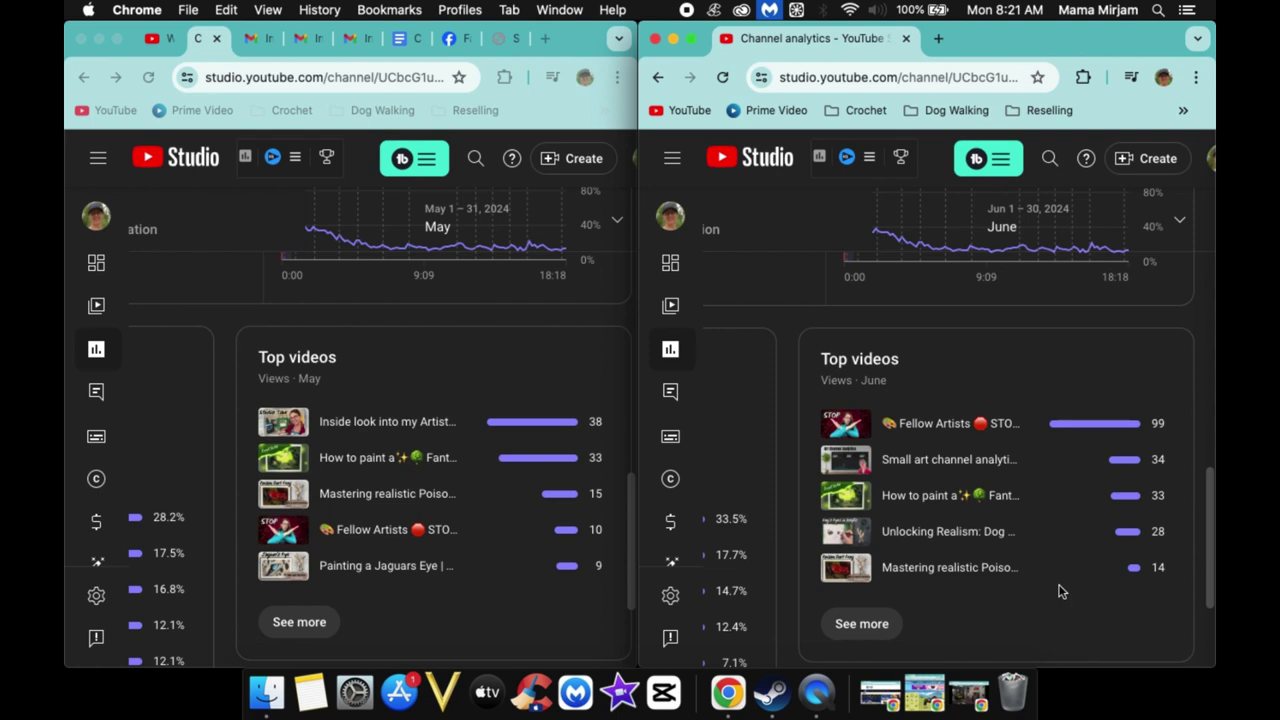
# - Compare the overall traffic sources showing how viewers find the videos in May and June
pyautogui.scroll(-3, 1060, 590)
pyautogui.hscroll(-5, 1058, 589)
pyautogui.scroll(1, 991, 536)
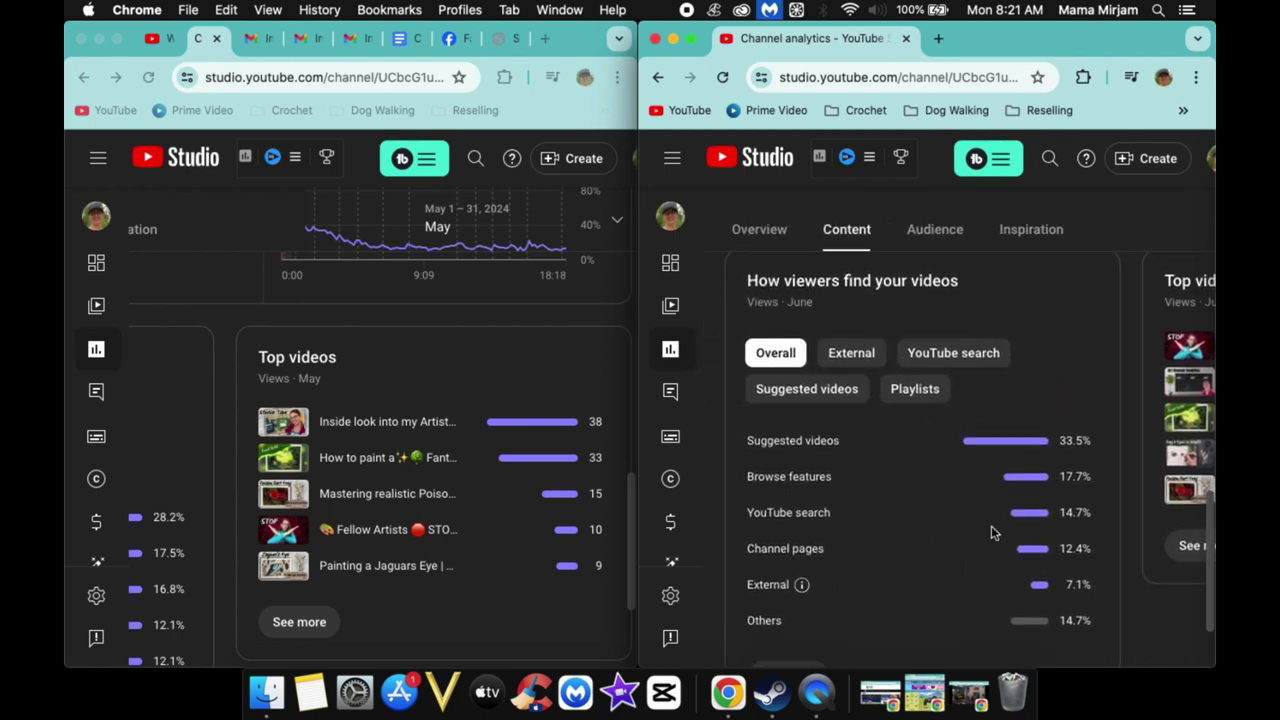
pyautogui.scroll(-2, 623, 551)
pyautogui.hscroll(-3, 560, 555)
pyautogui.scroll(2, 506, 558)
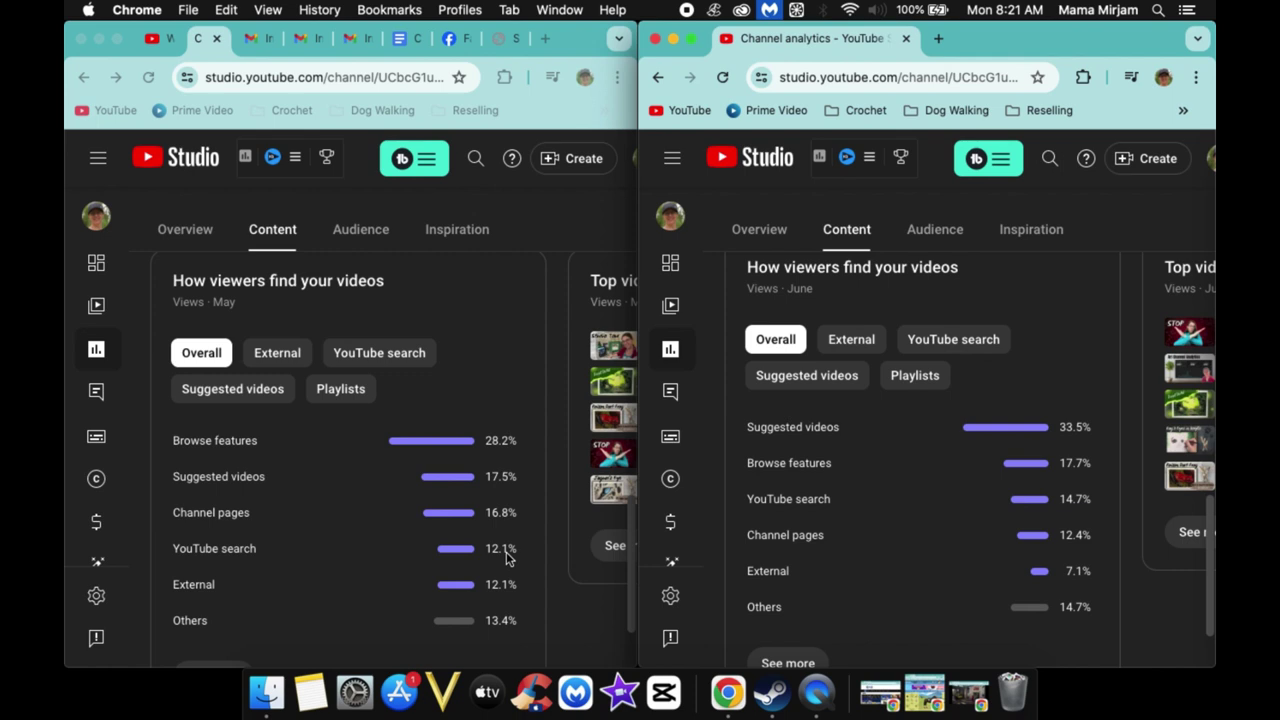
pyautogui.scroll(-1, 506, 558)
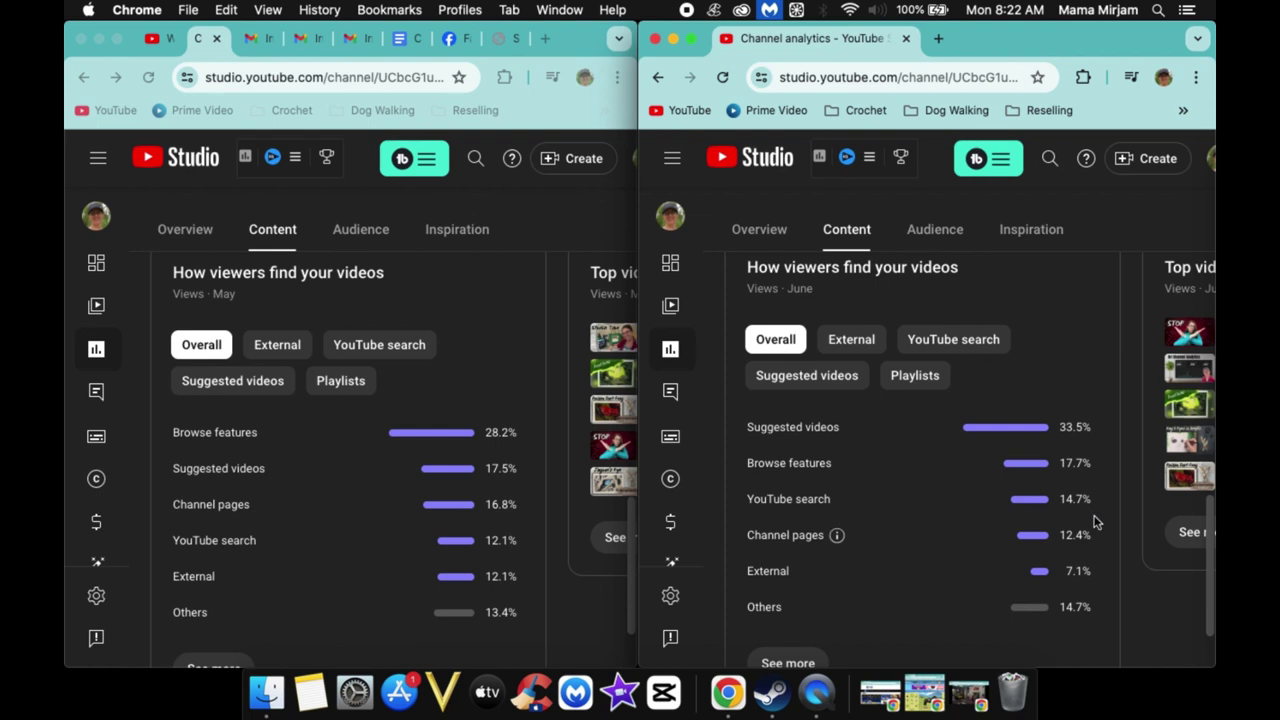
pyautogui.scroll(-1, 1095, 521)
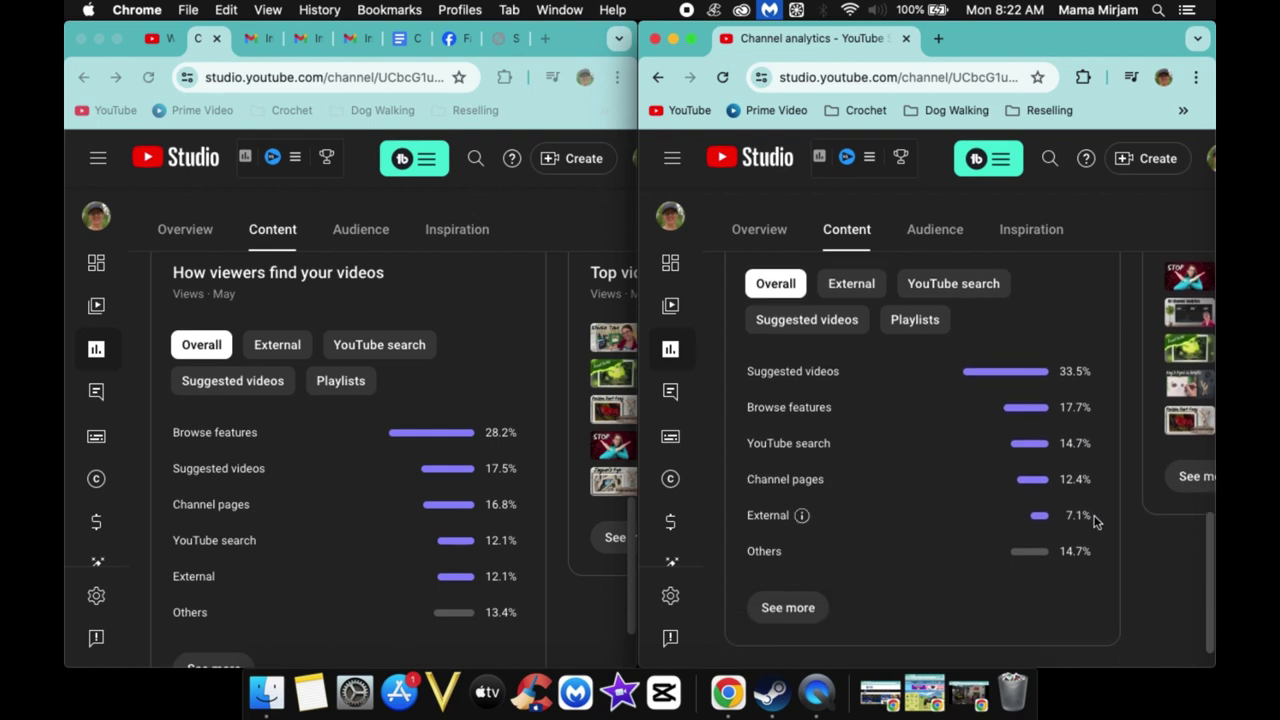
# - Open the expanded top videos report for both June and May
pyautogui.scroll(3, 1093, 519)
pyautogui.hscroll(3, 907, 285)
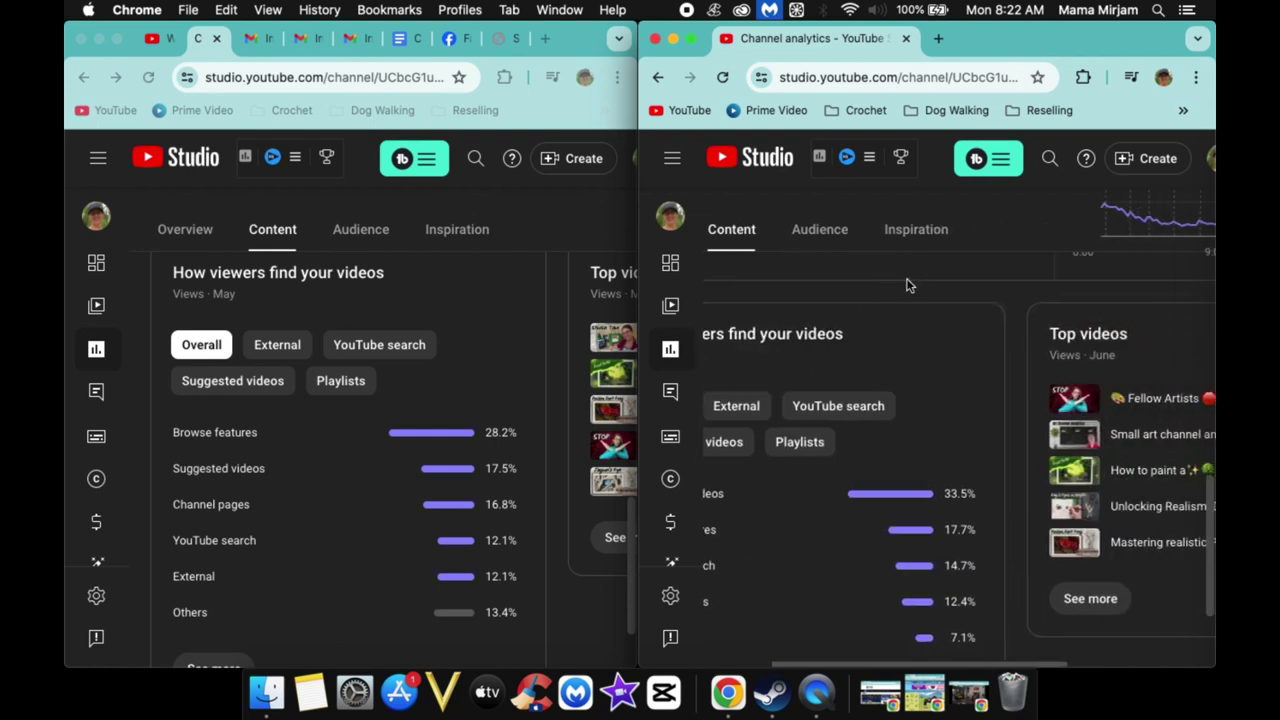
pyautogui.hscroll(2, 907, 285)
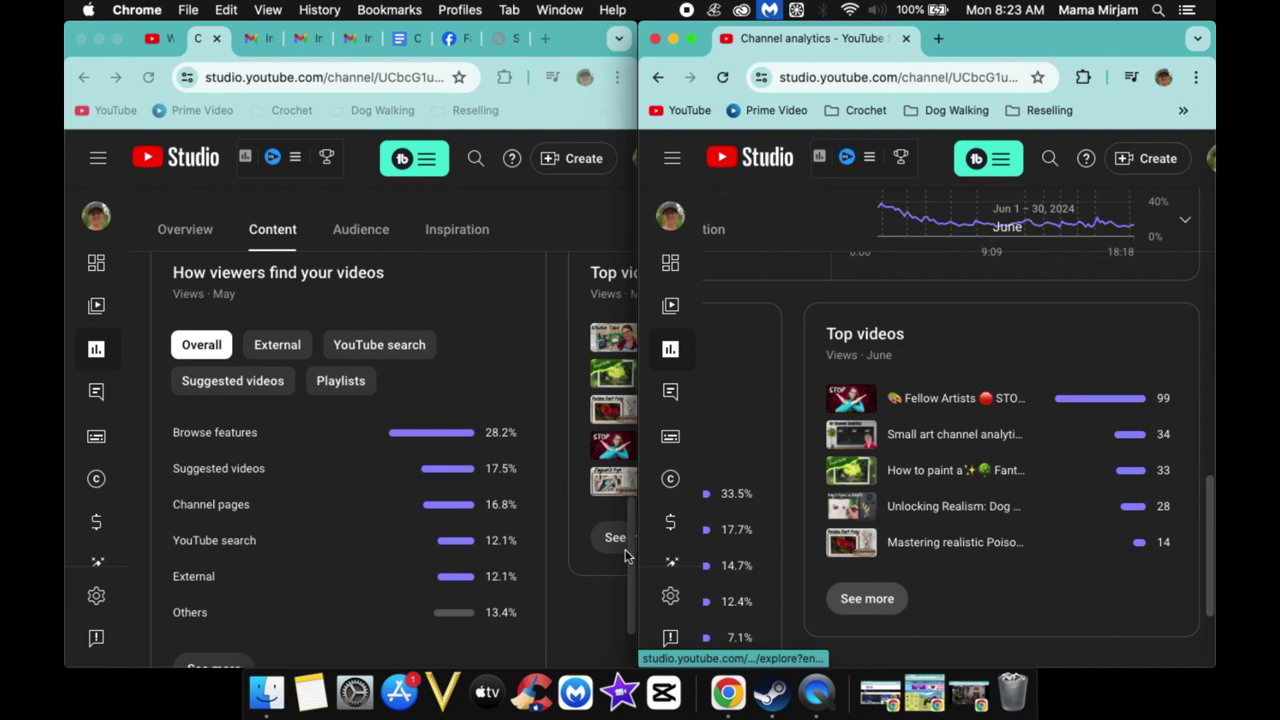
pyautogui.hscroll(4, 591, 549)
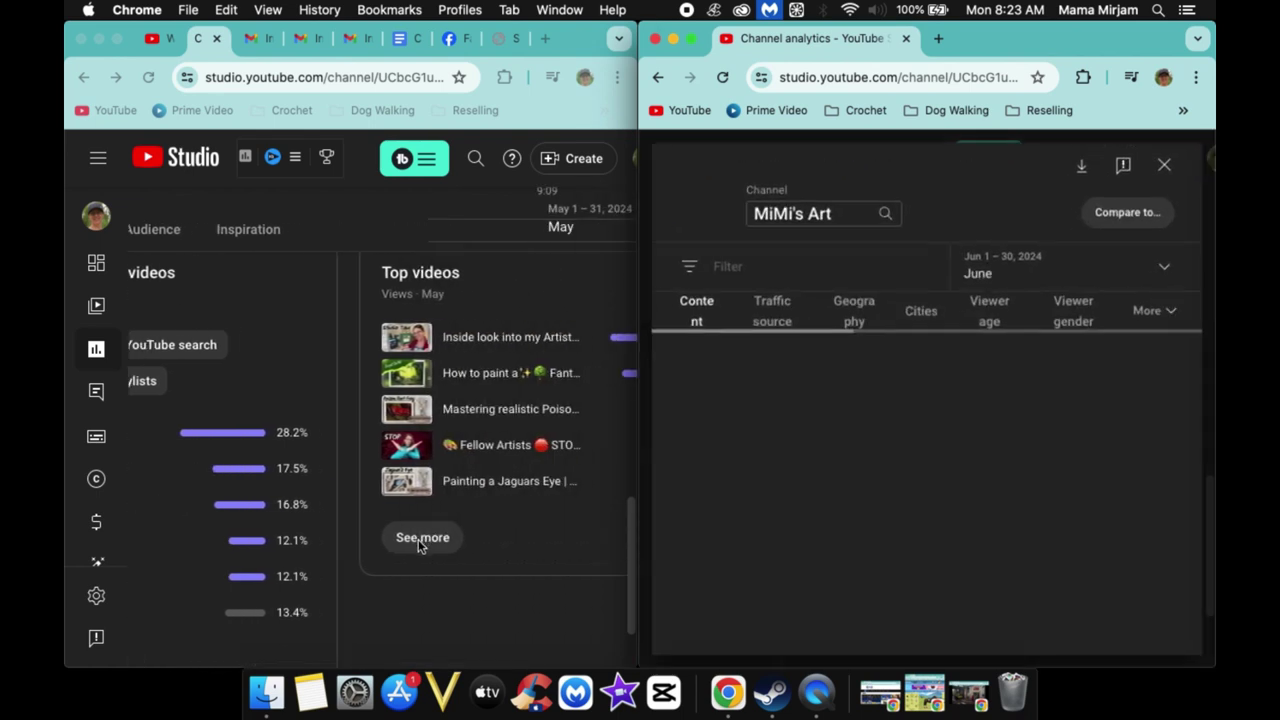
pyautogui.click(420, 545)
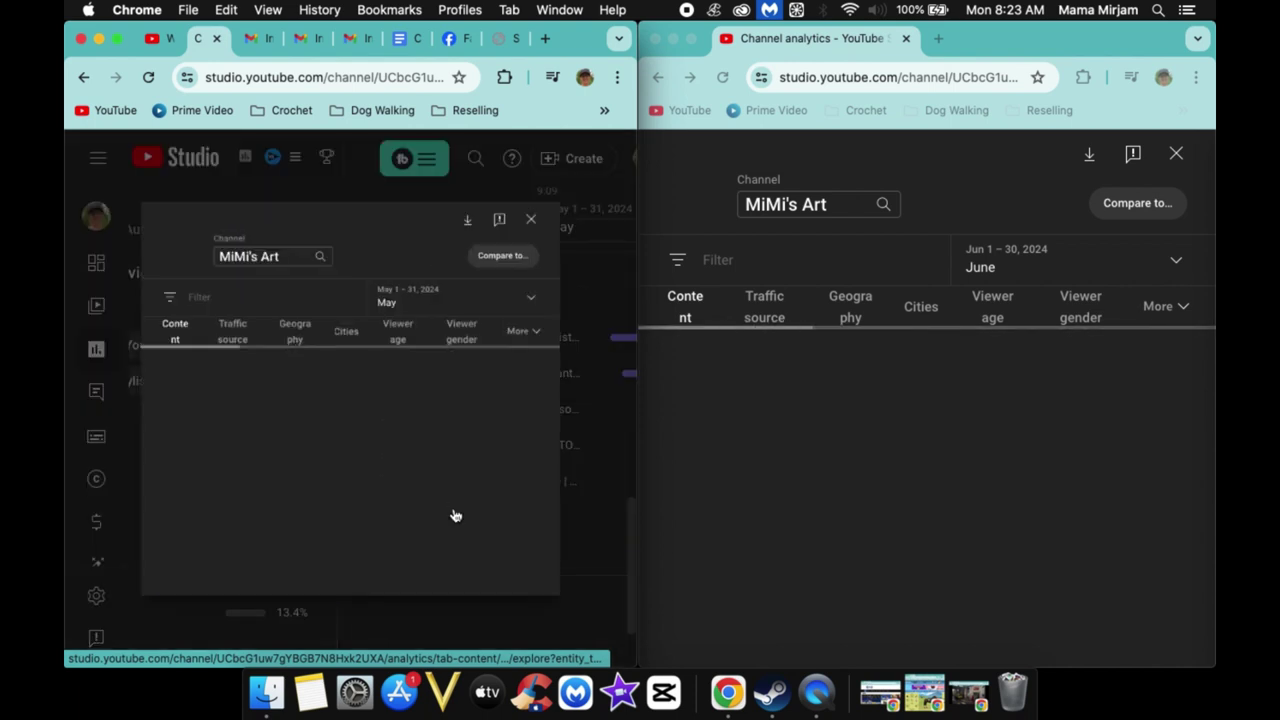
# - Compare views and average view duration of the higher-ranked videos in the expanded May and June lists
pyautogui.scroll(-2, 803, 466)
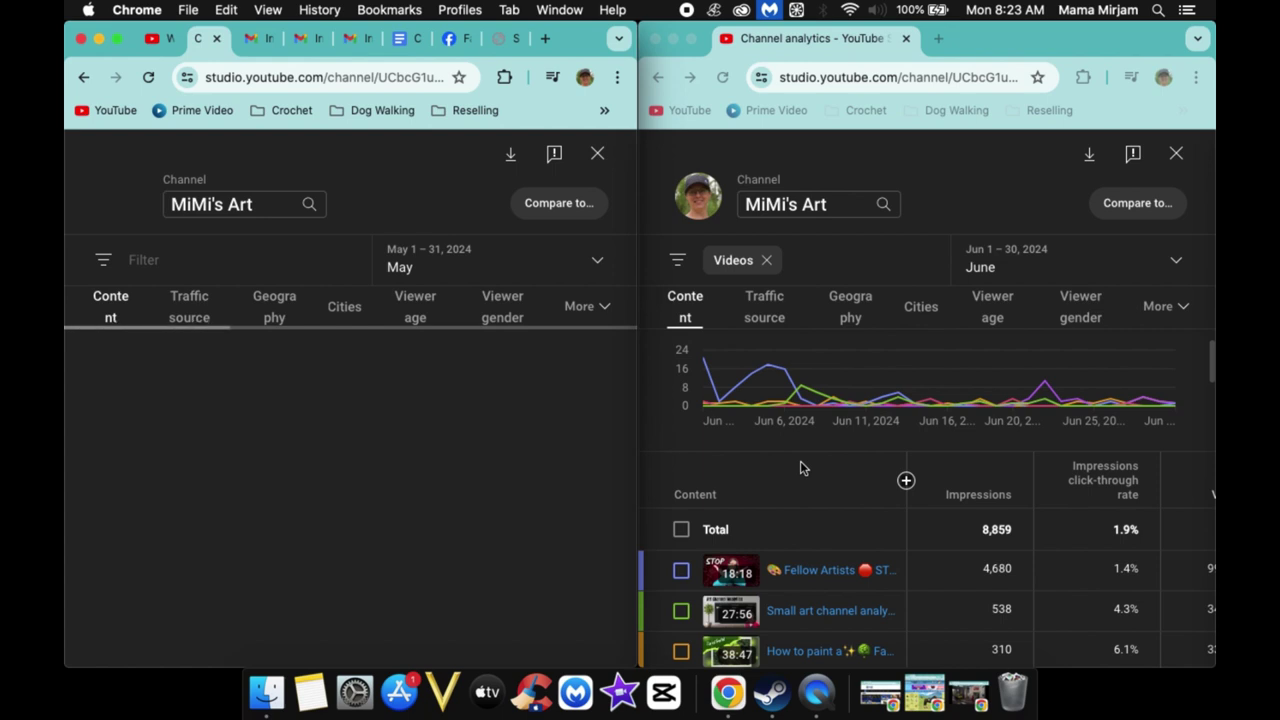
pyautogui.scroll(-2, 800, 467)
pyautogui.scroll(-2, 800, 467)
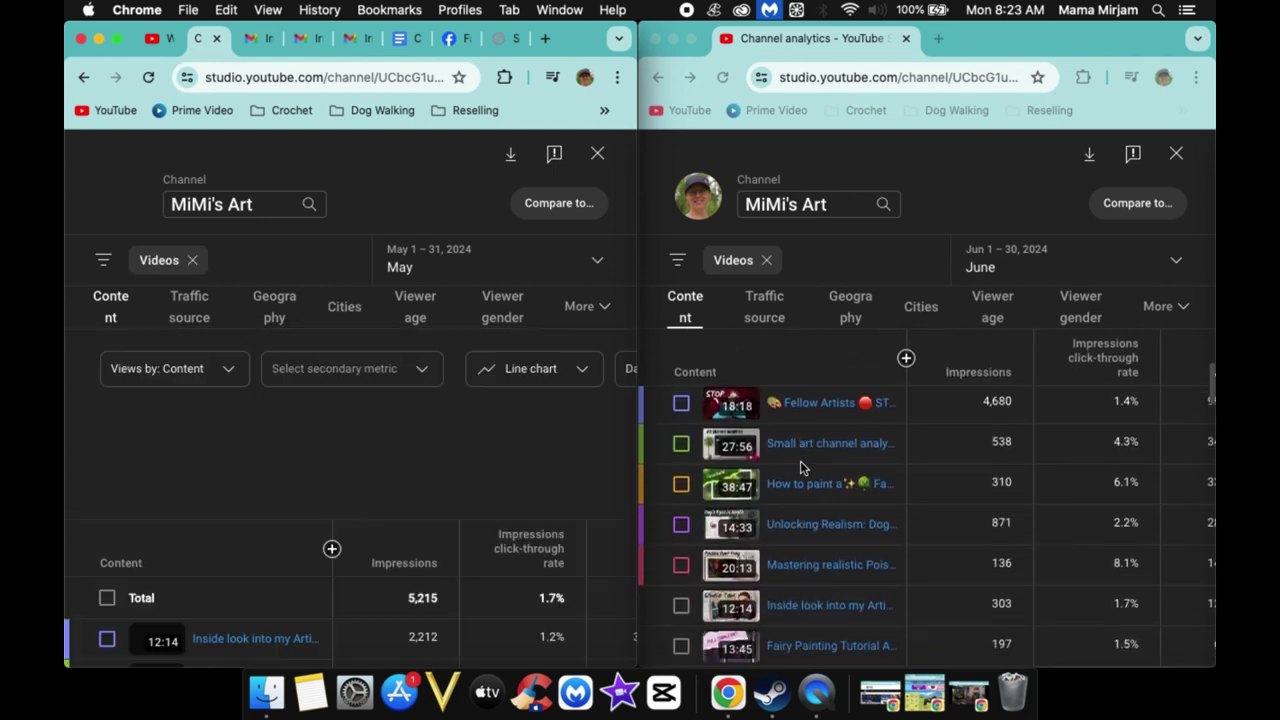
pyautogui.scroll(-1, 805, 468)
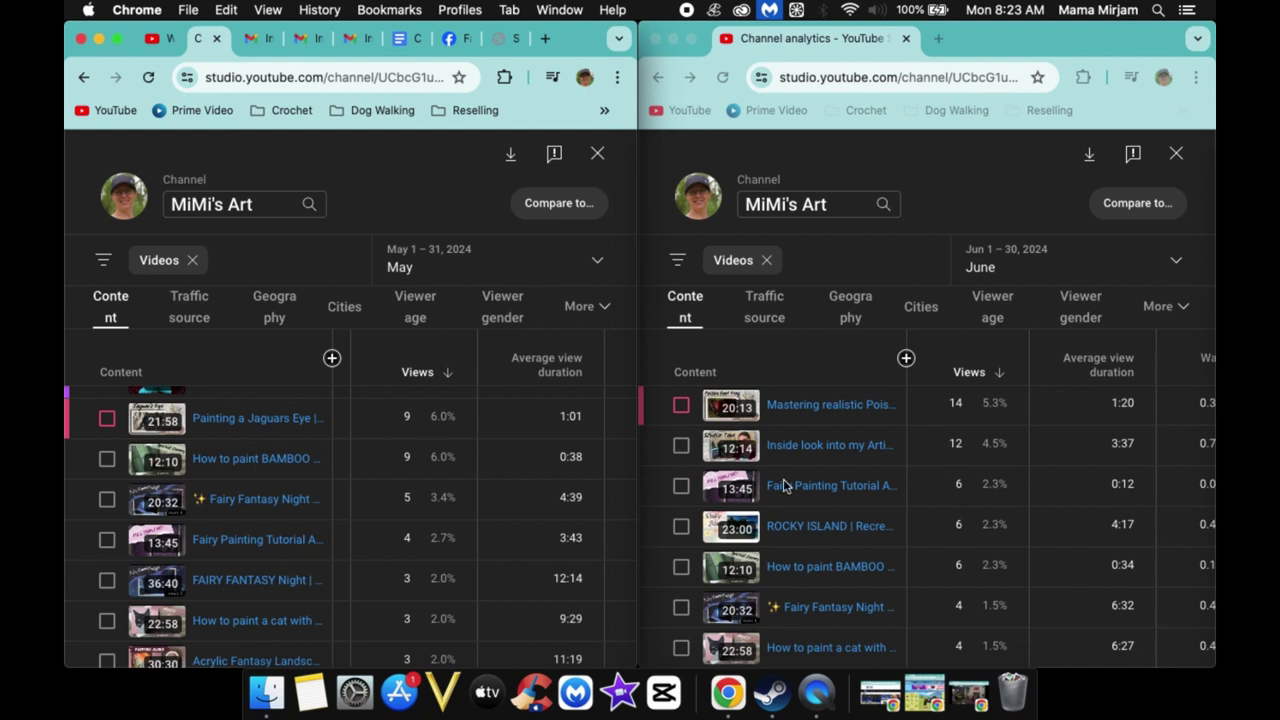
pyautogui.moveTo(298, 468)
pyautogui.moveTo(258, 511)
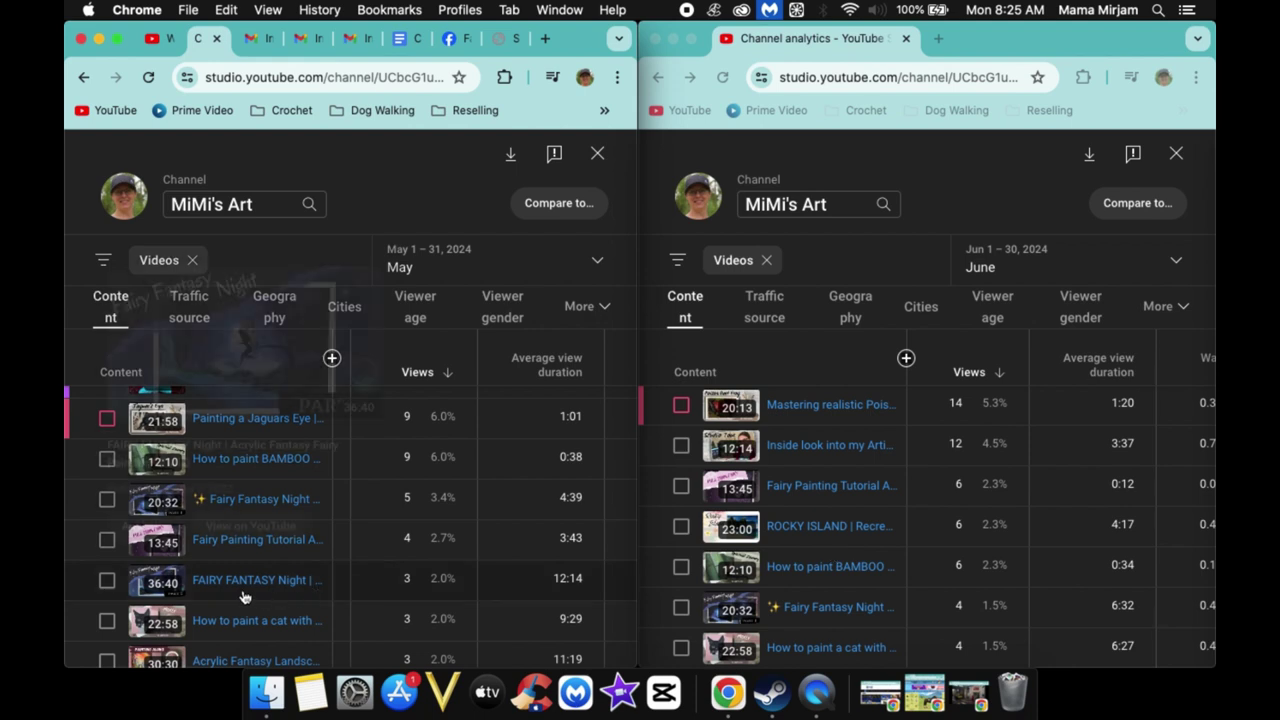
pyautogui.moveTo(237, 626)
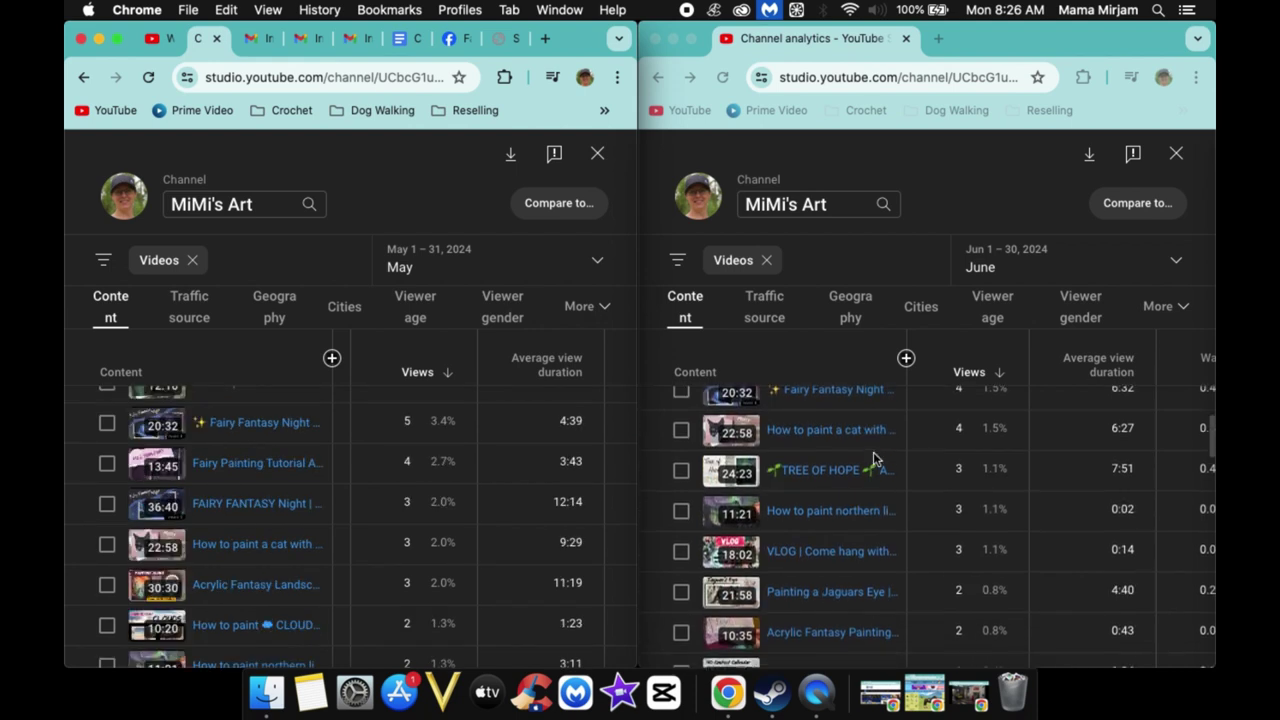
# - Examine the lower-ranked videos in the May list, checking how many older videos received views
pyautogui.scroll(-1, 873, 458)
pyautogui.scroll(-1, 873, 458)
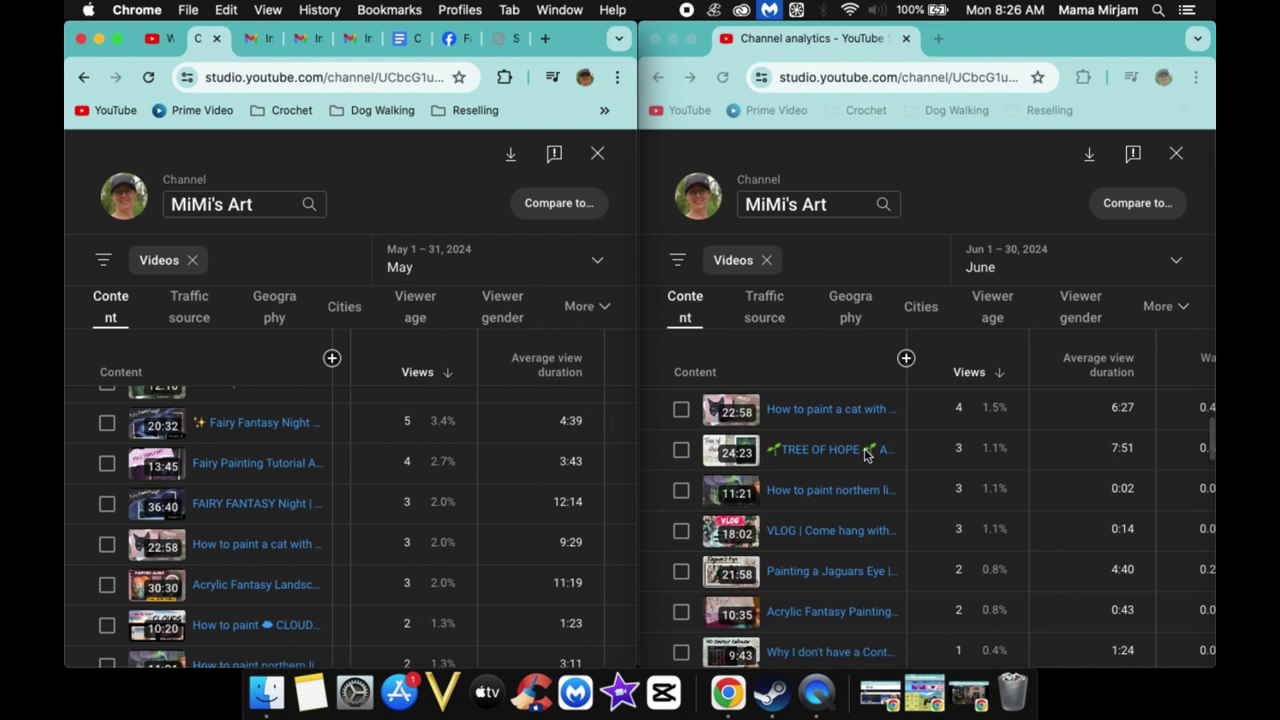
pyautogui.moveTo(260, 543)
pyautogui.scroll(-5, 260, 543)
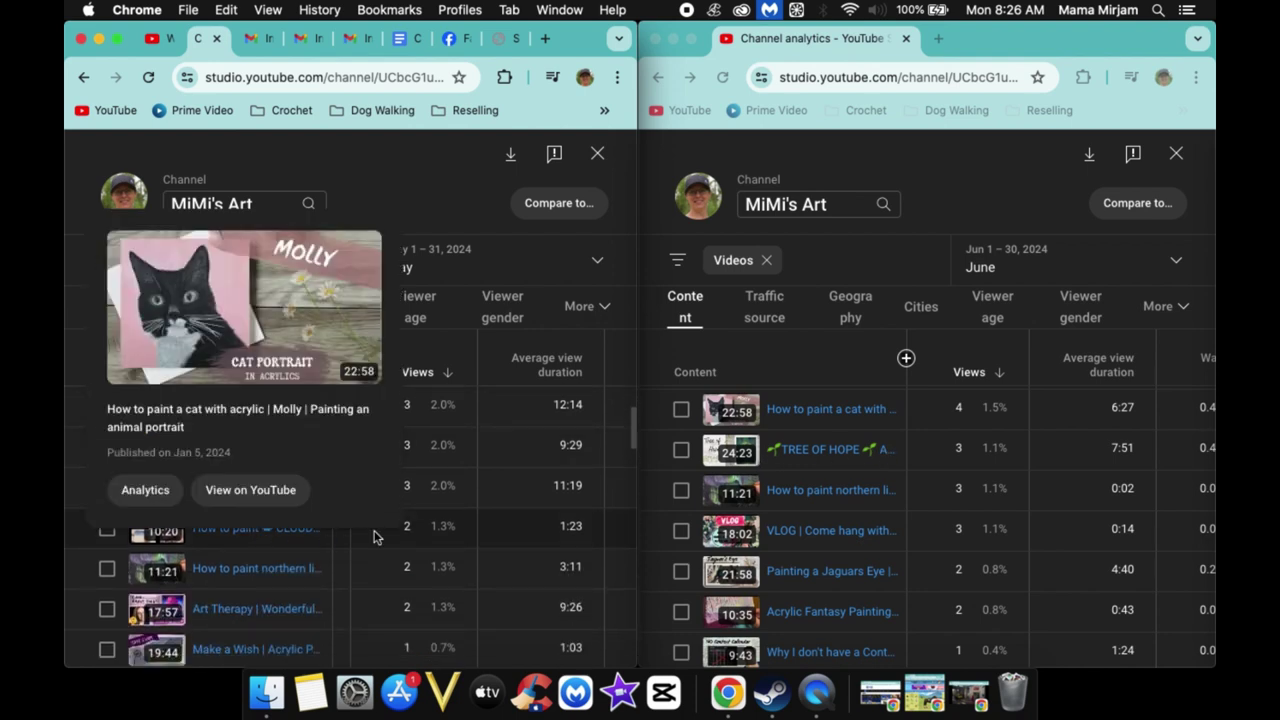
pyautogui.scroll(-10, 413, 522)
pyautogui.scroll(-1, 413, 522)
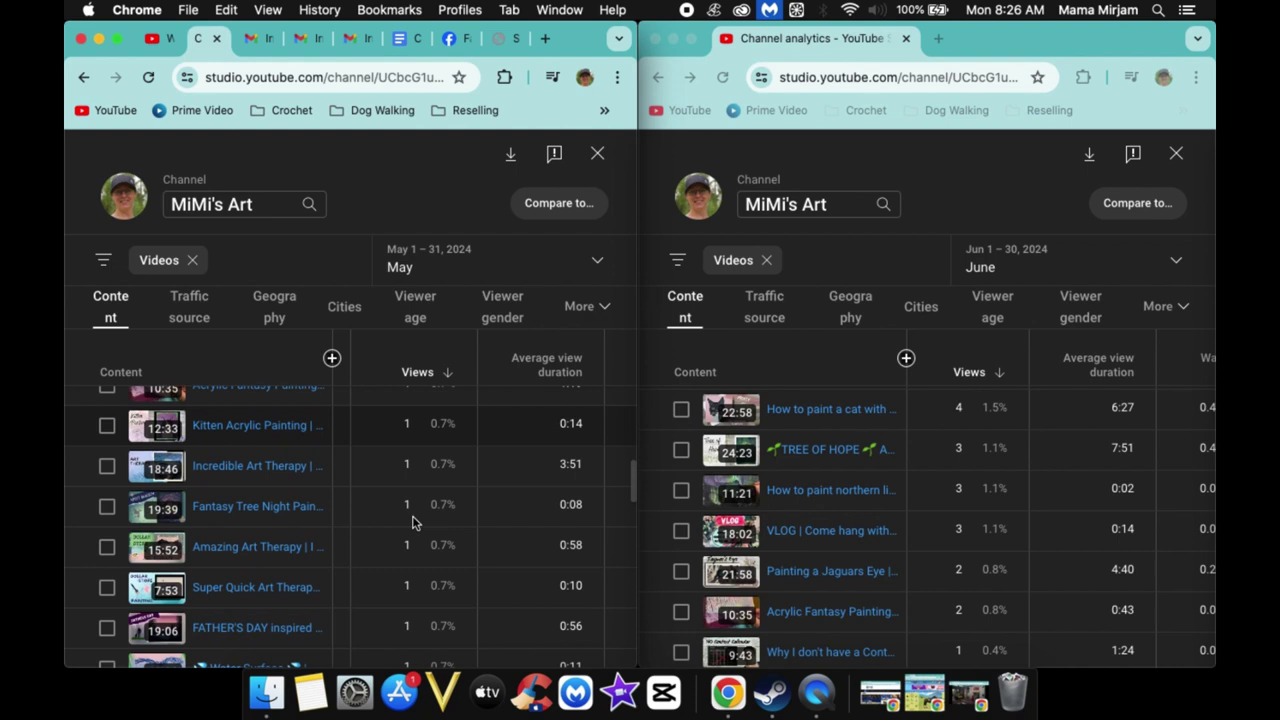
pyautogui.scroll(-5, 413, 522)
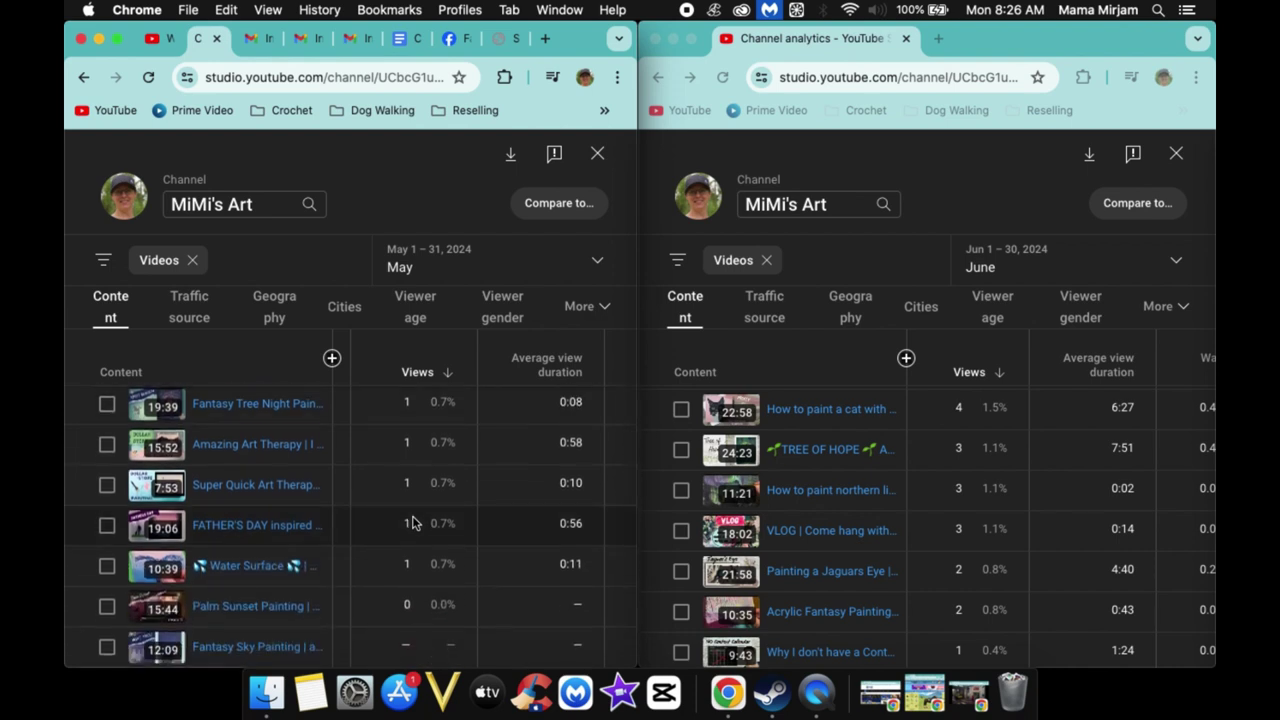
pyautogui.scroll(-2, 413, 522)
pyautogui.scroll(5, 413, 522)
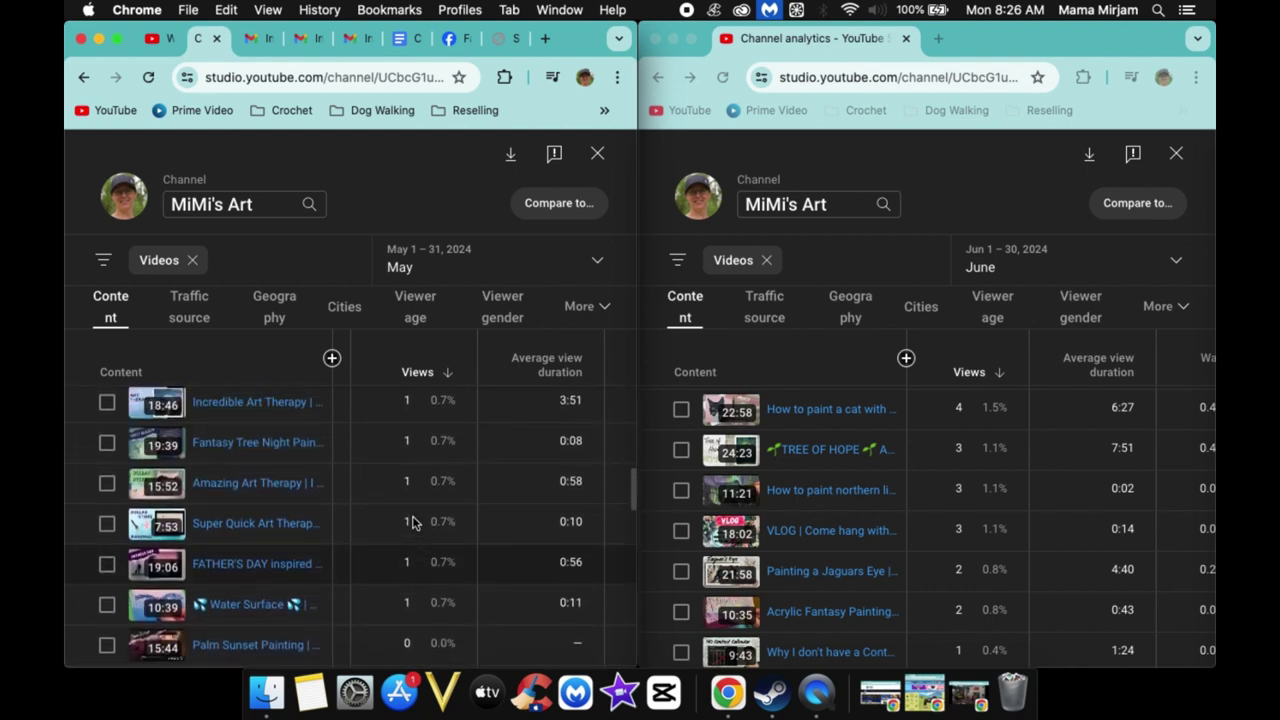
pyautogui.scroll(15, 413, 522)
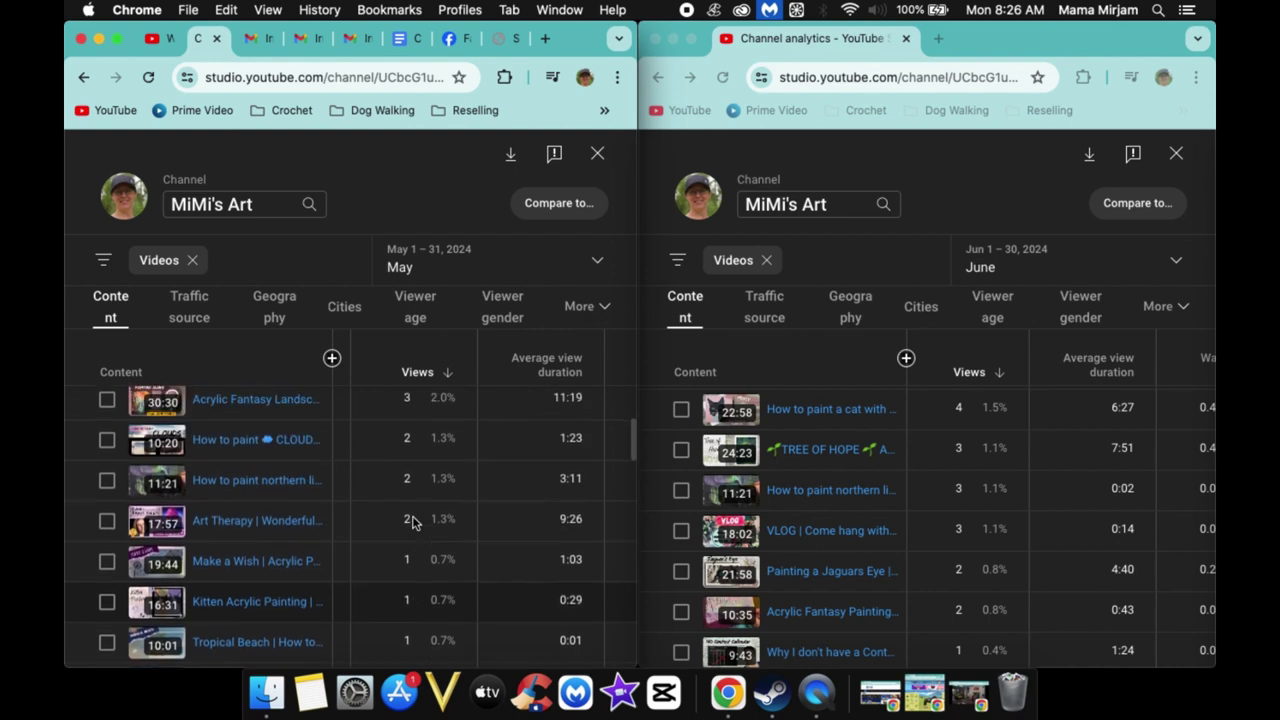
pyautogui.scroll(10, 413, 522)
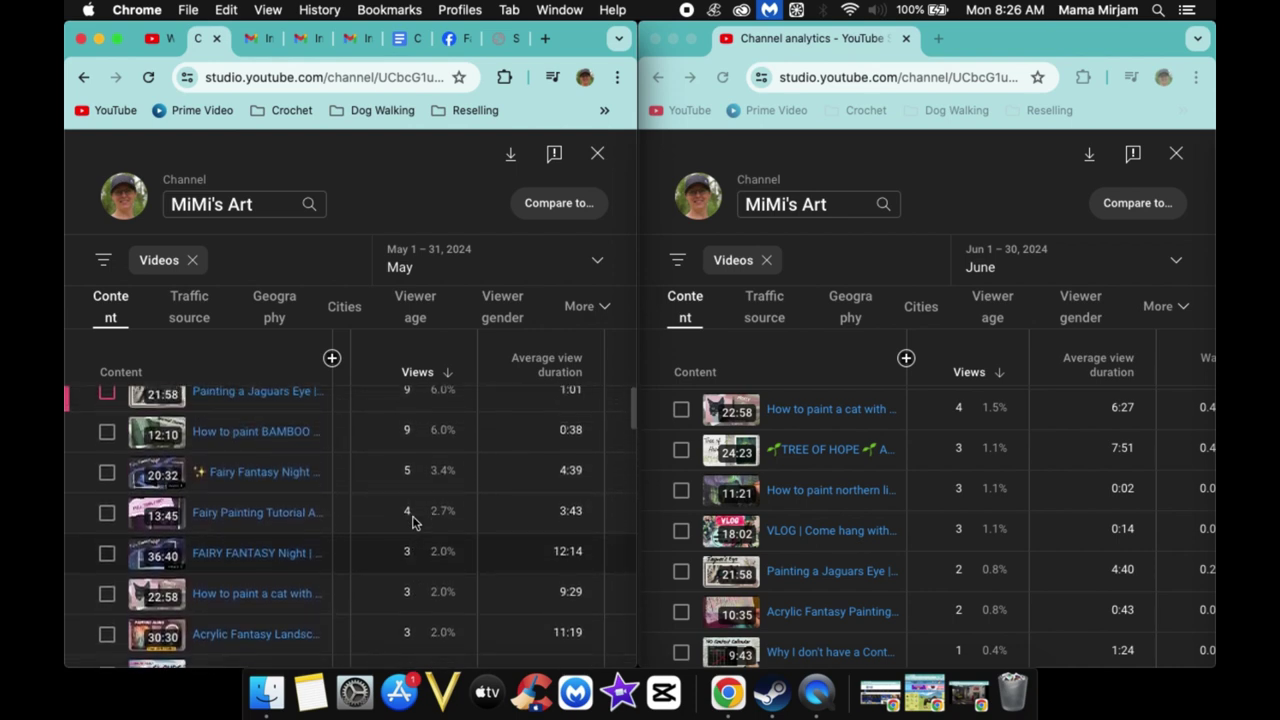
pyautogui.scroll(-10, 413, 522)
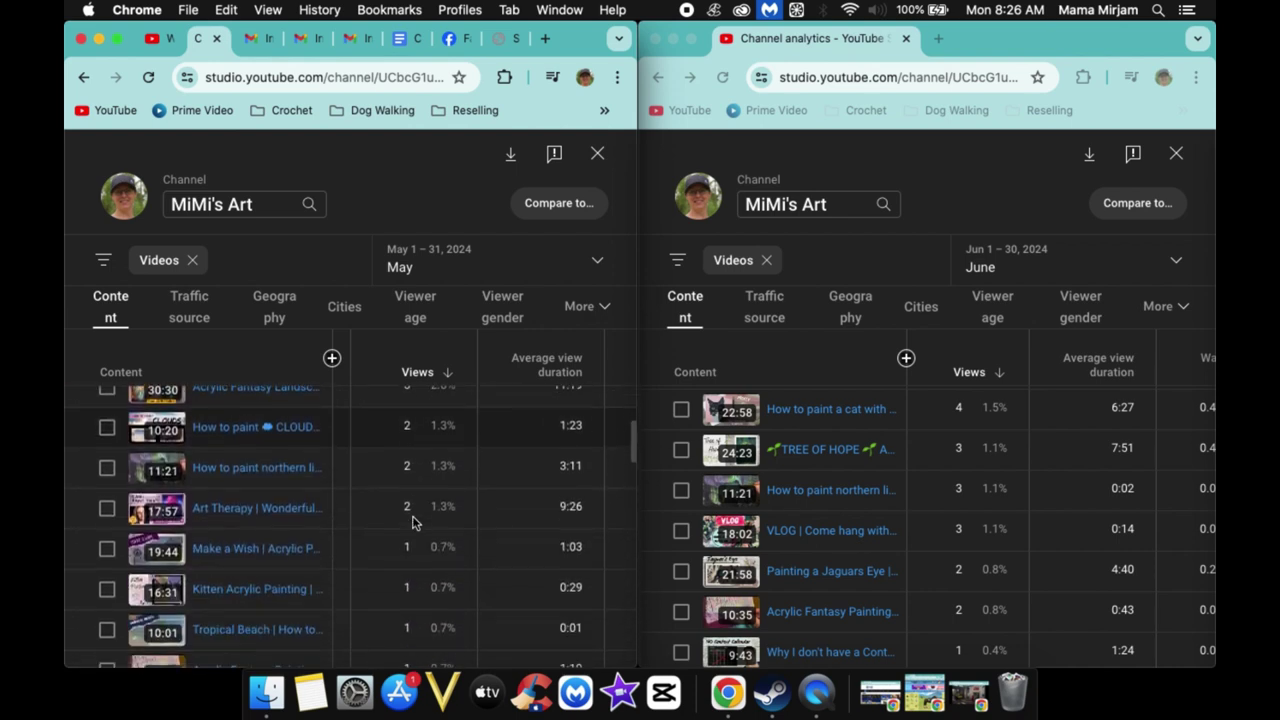
pyautogui.scroll(2, 413, 522)
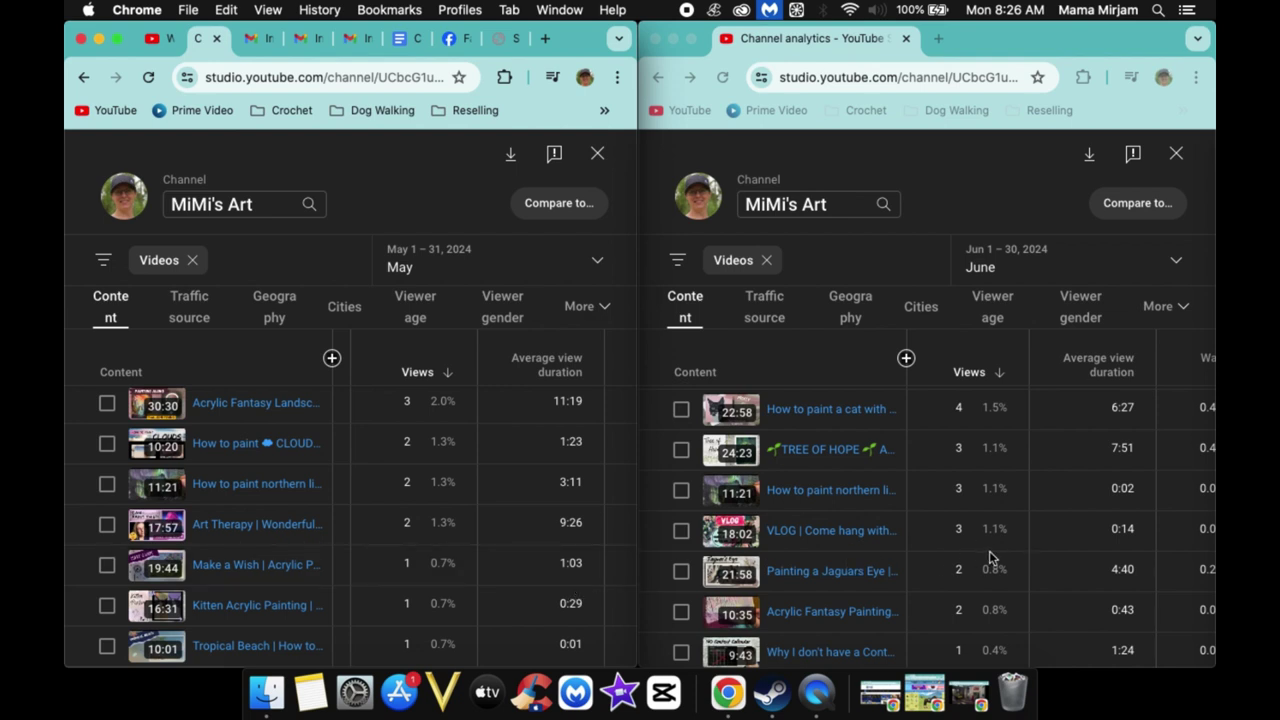
# - Check the remaining low-view videos in the June list against the May list's views and average view durations
pyautogui.scroll(-1, 992, 557)
pyautogui.scroll(1, 992, 557)
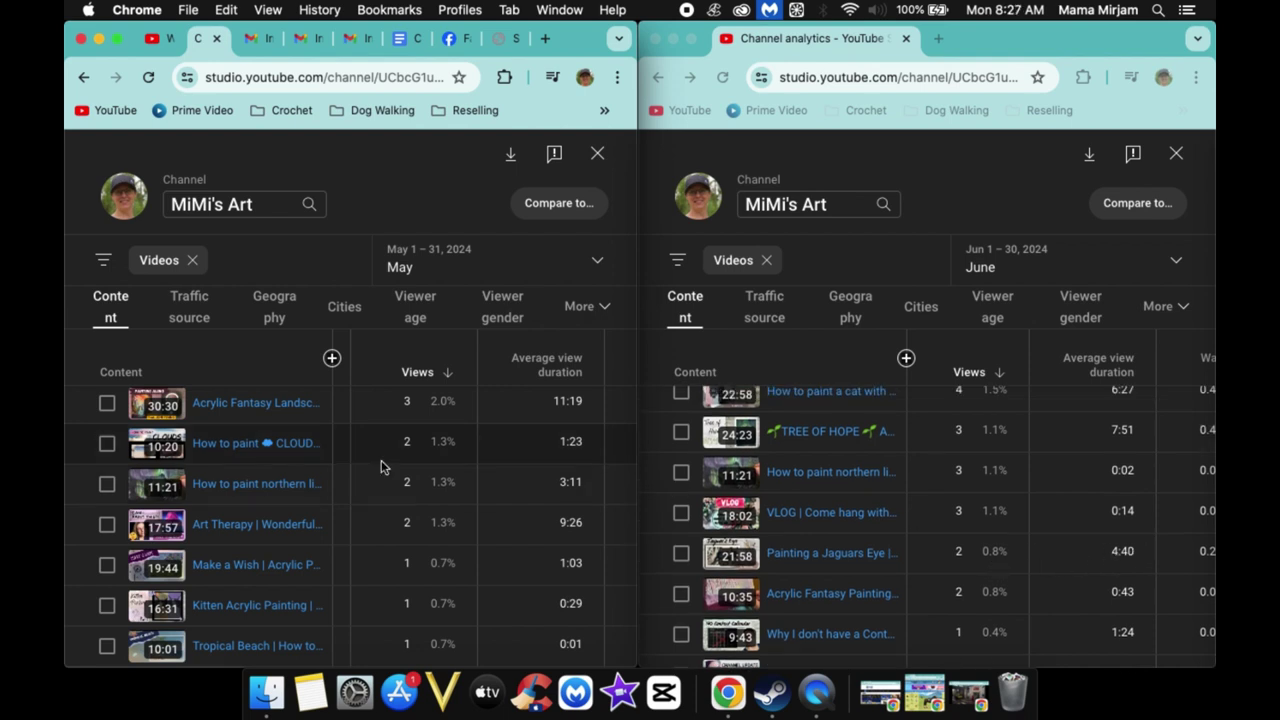
pyautogui.scroll(3, 272, 538)
pyautogui.scroll(5, 272, 538)
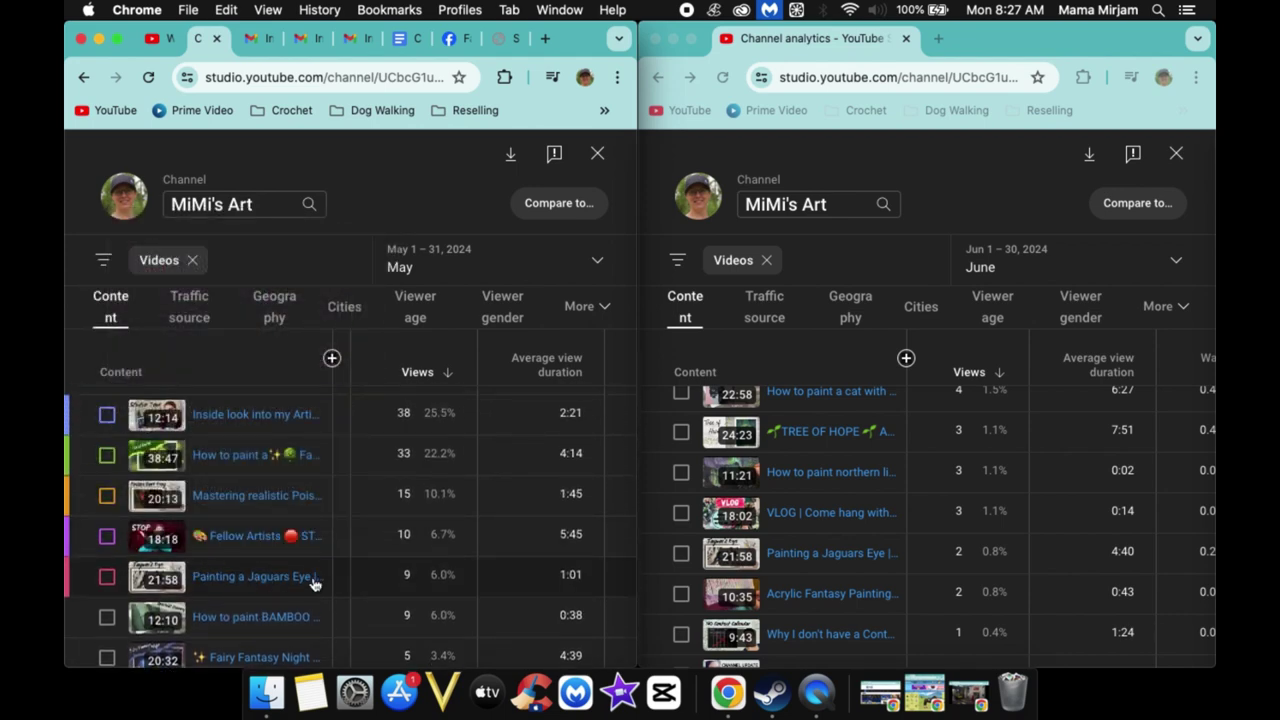
pyautogui.scroll(-2, 314, 584)
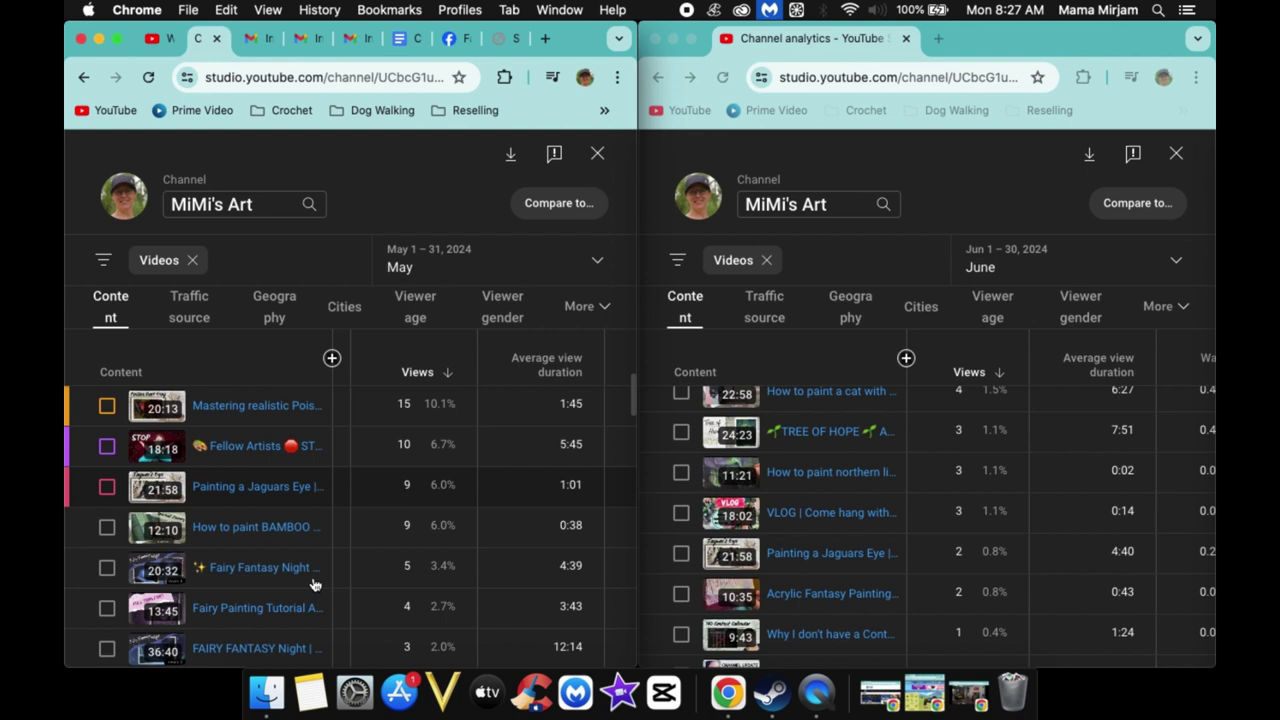
pyautogui.scroll(-2, 914, 551)
pyautogui.scroll(-3, 914, 551)
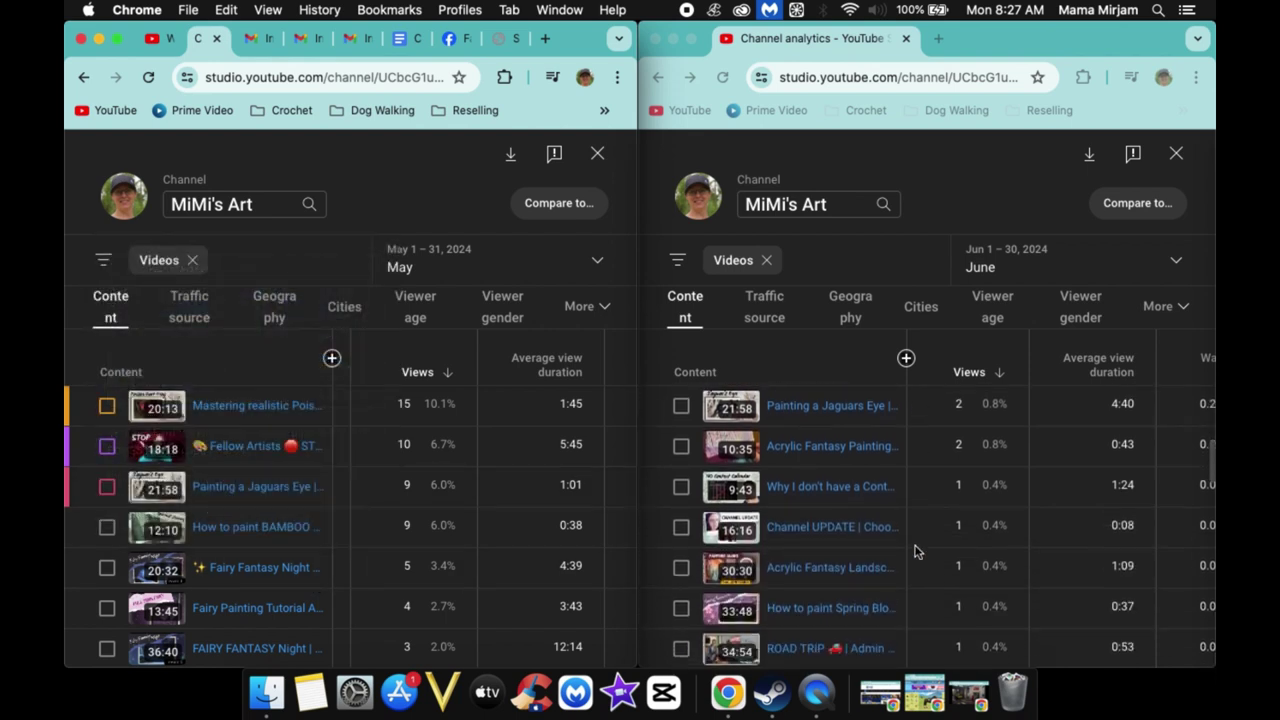
pyautogui.scroll(-2, 914, 551)
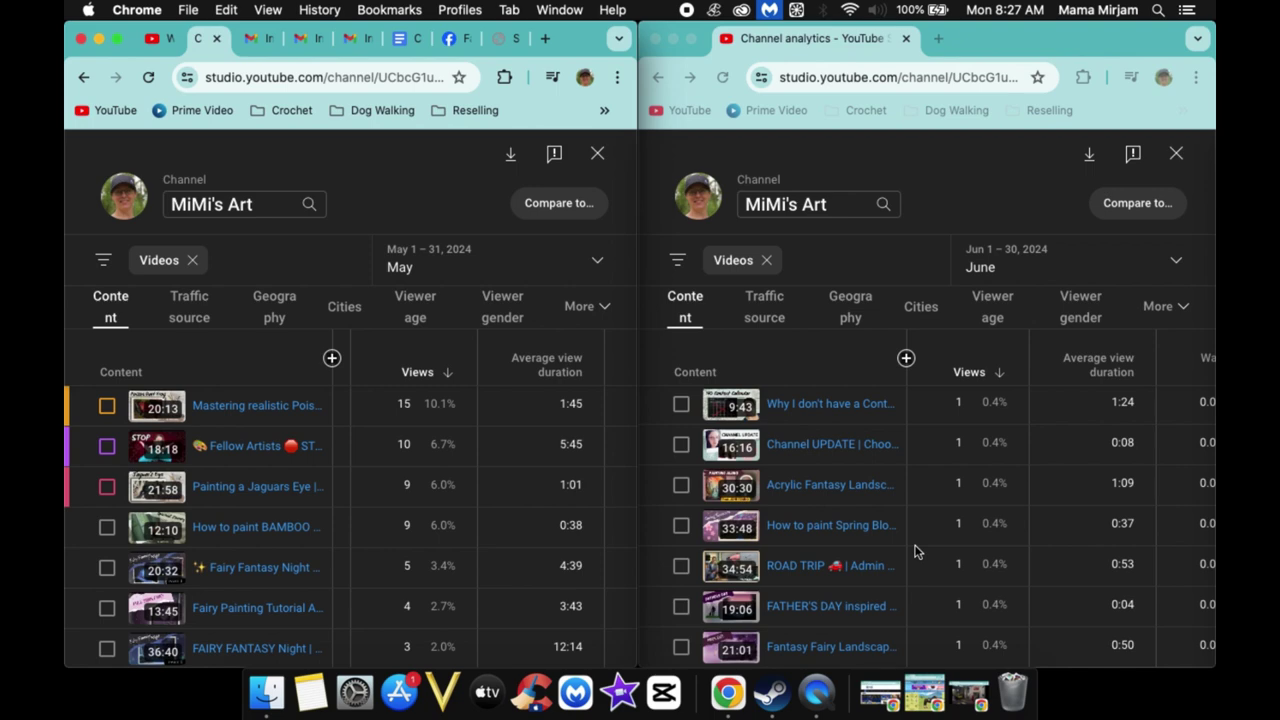
pyautogui.scroll(-2, 914, 551)
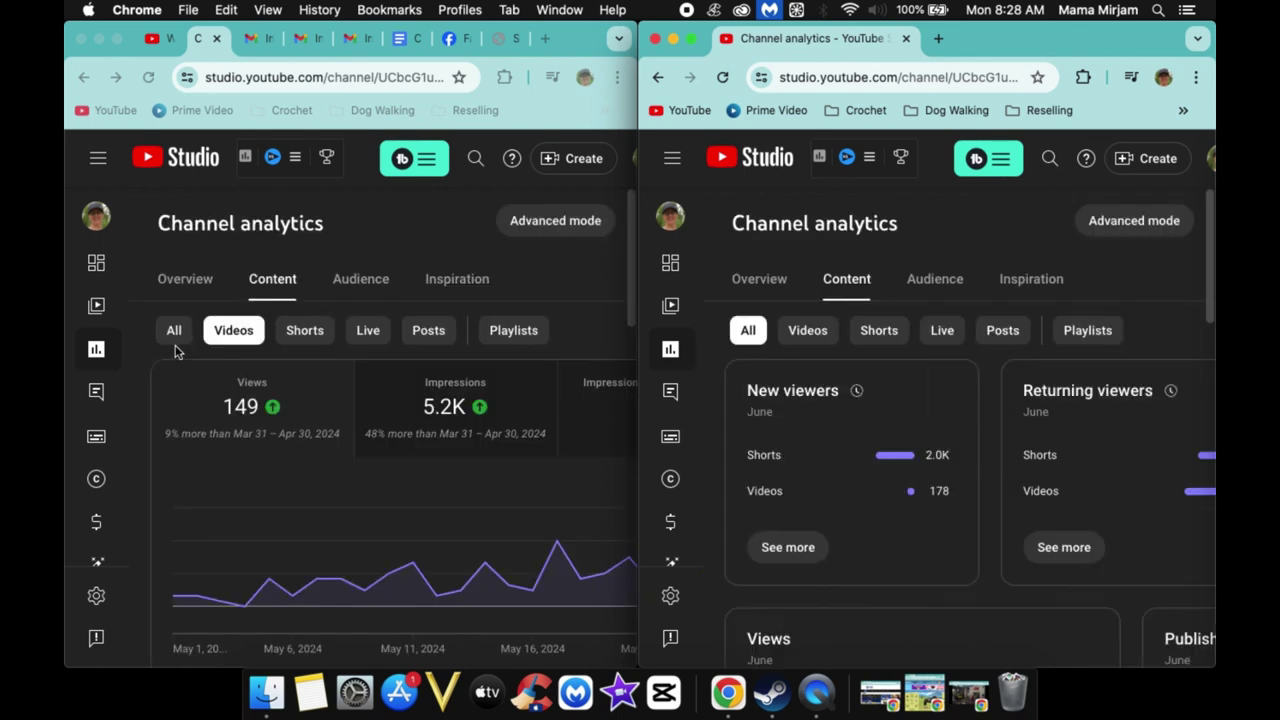
# - Switch the May Content analytics from Videos to All and compare its new viewers with June's
pyautogui.click(173, 343)
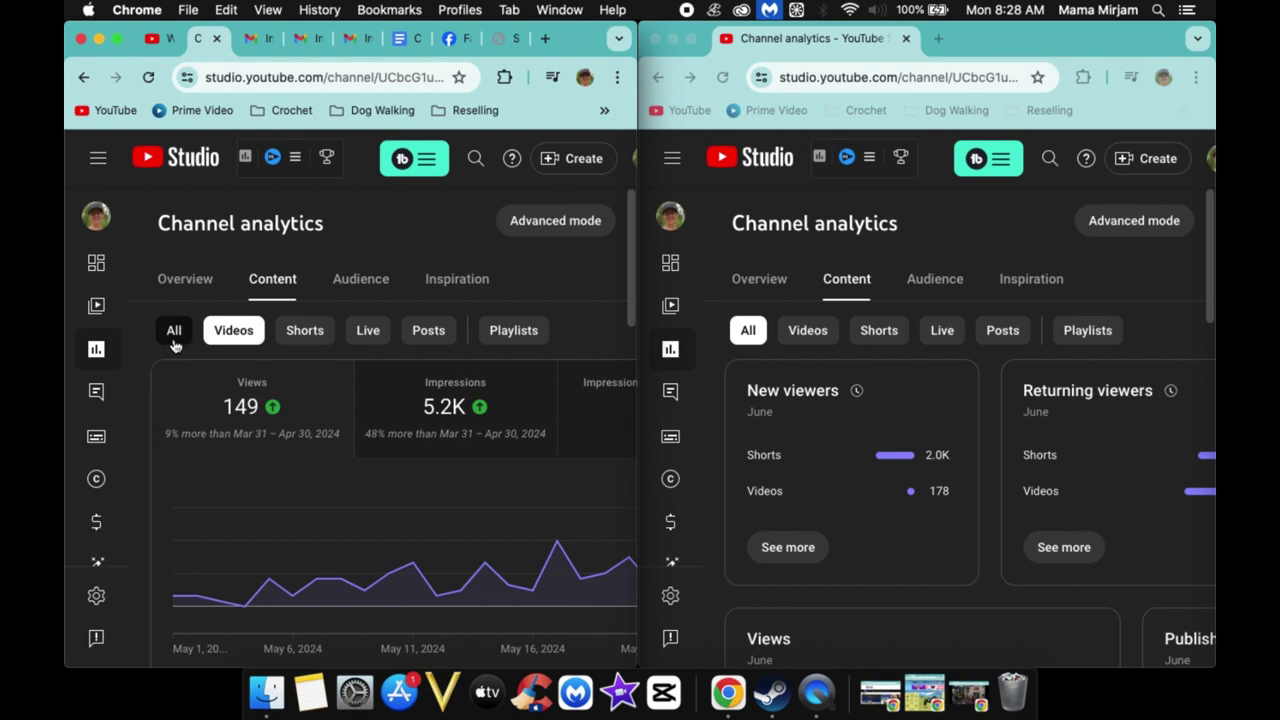
pyautogui.click(173, 341)
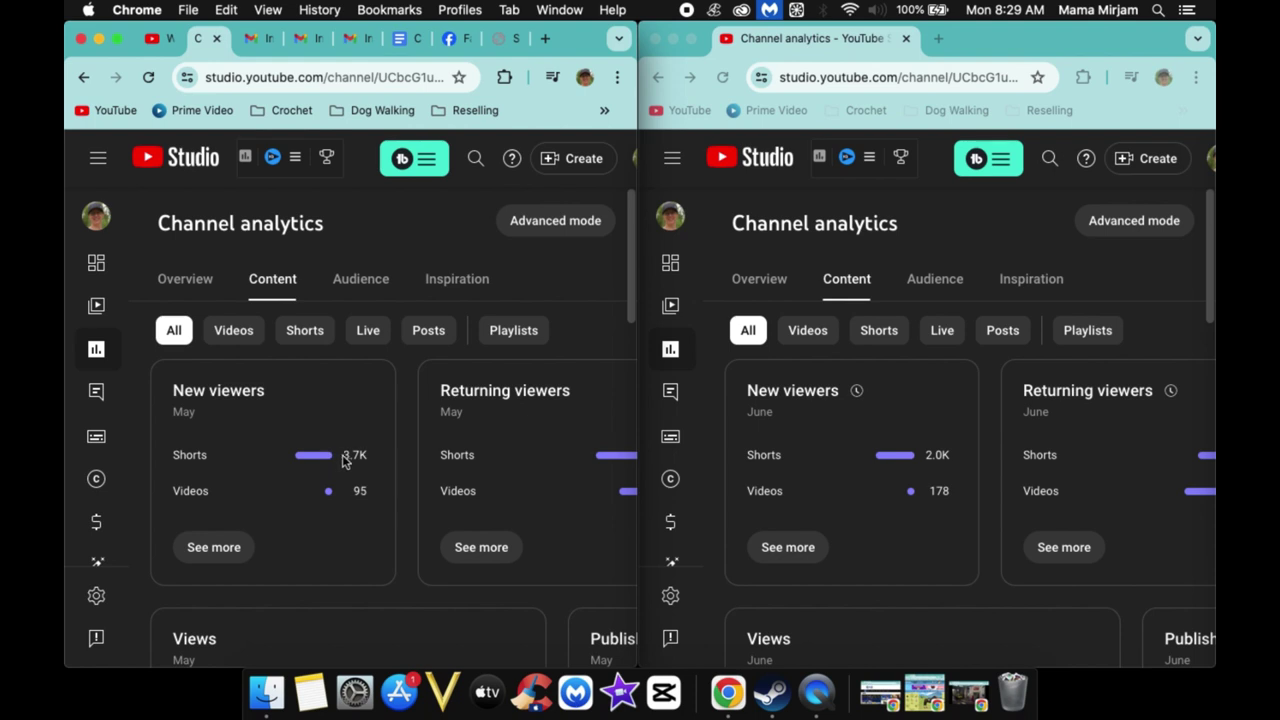
pyautogui.moveTo(350, 462)
# - Compare the returning viewers and subscribers from Shorts and Videos between May and June
pyautogui.hscroll(5, 391, 490)
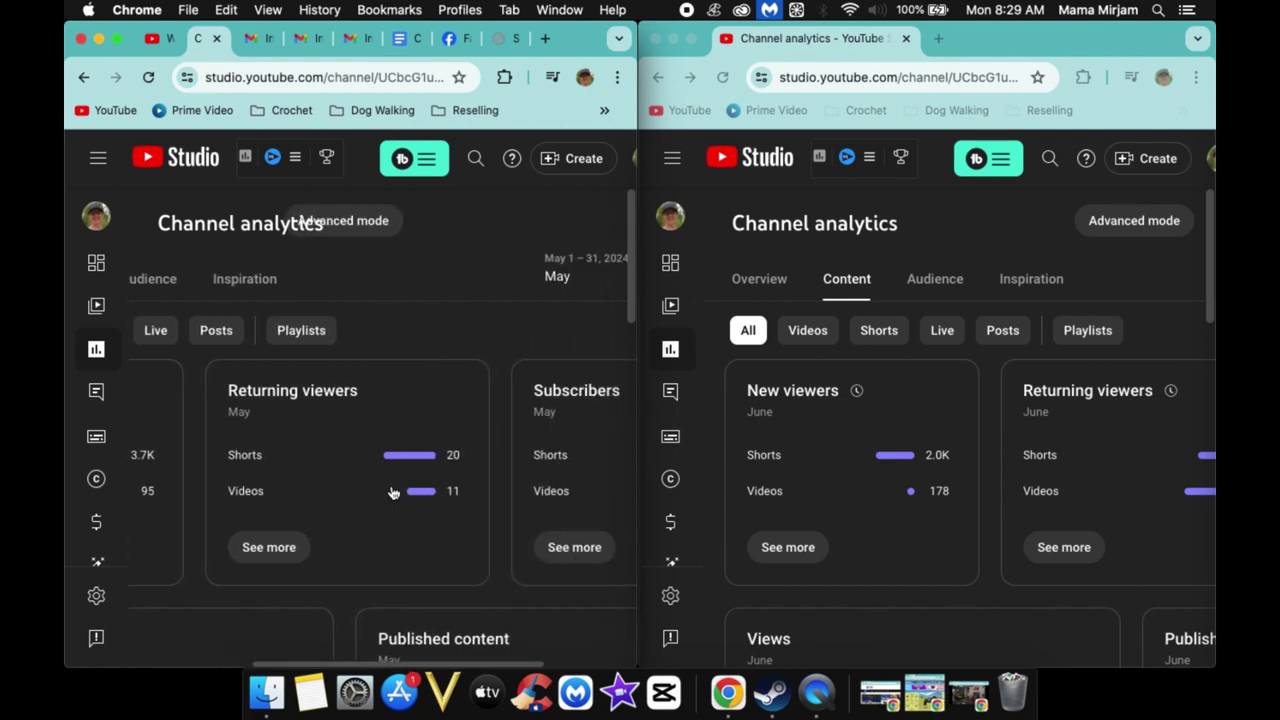
pyautogui.hscroll(5, 893, 447)
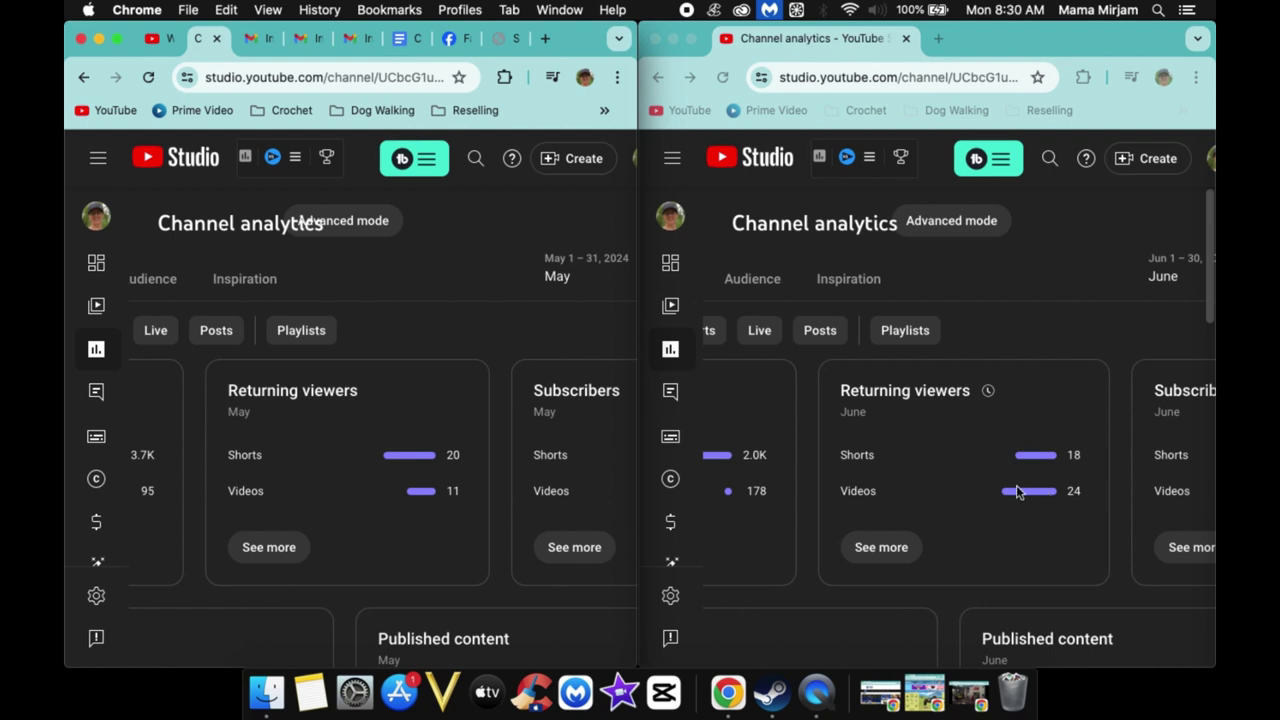
pyautogui.hscroll(3, 572, 457)
pyautogui.hscroll(3, 1000, 455)
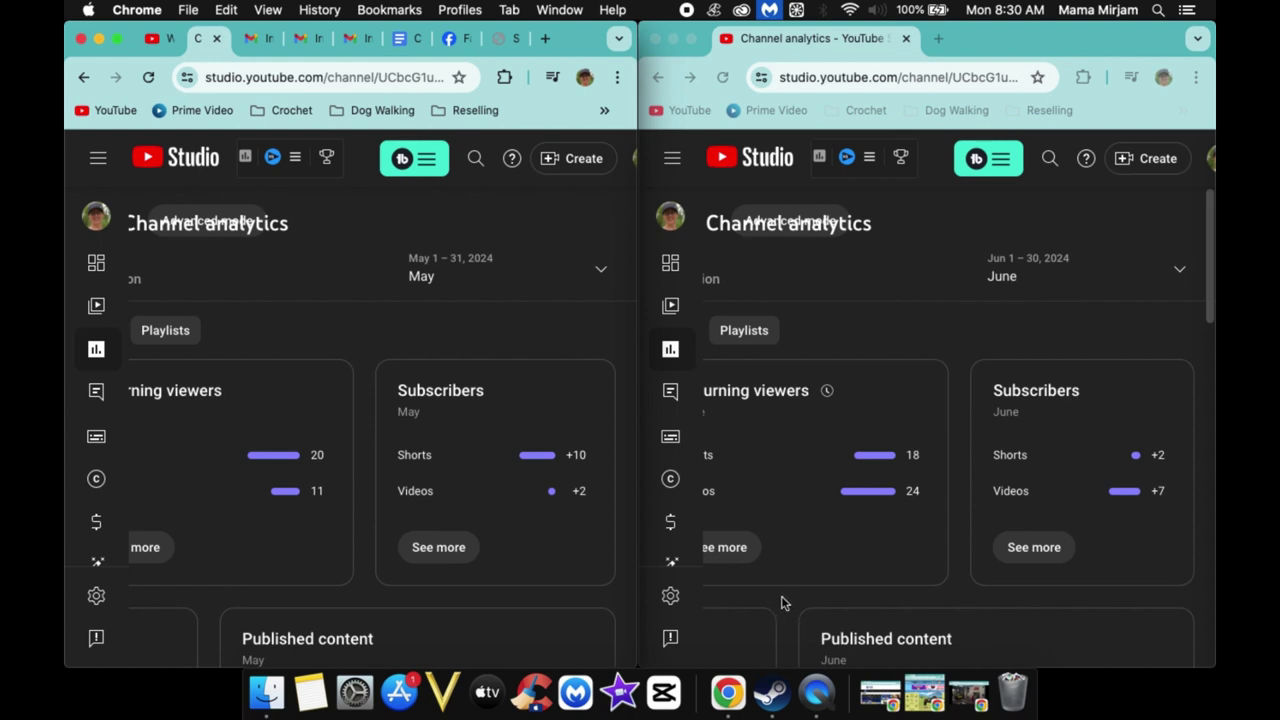
# - Compare the views from Shorts and Videos between May and June in the Content analytics
pyautogui.hscroll(-5, 782, 602)
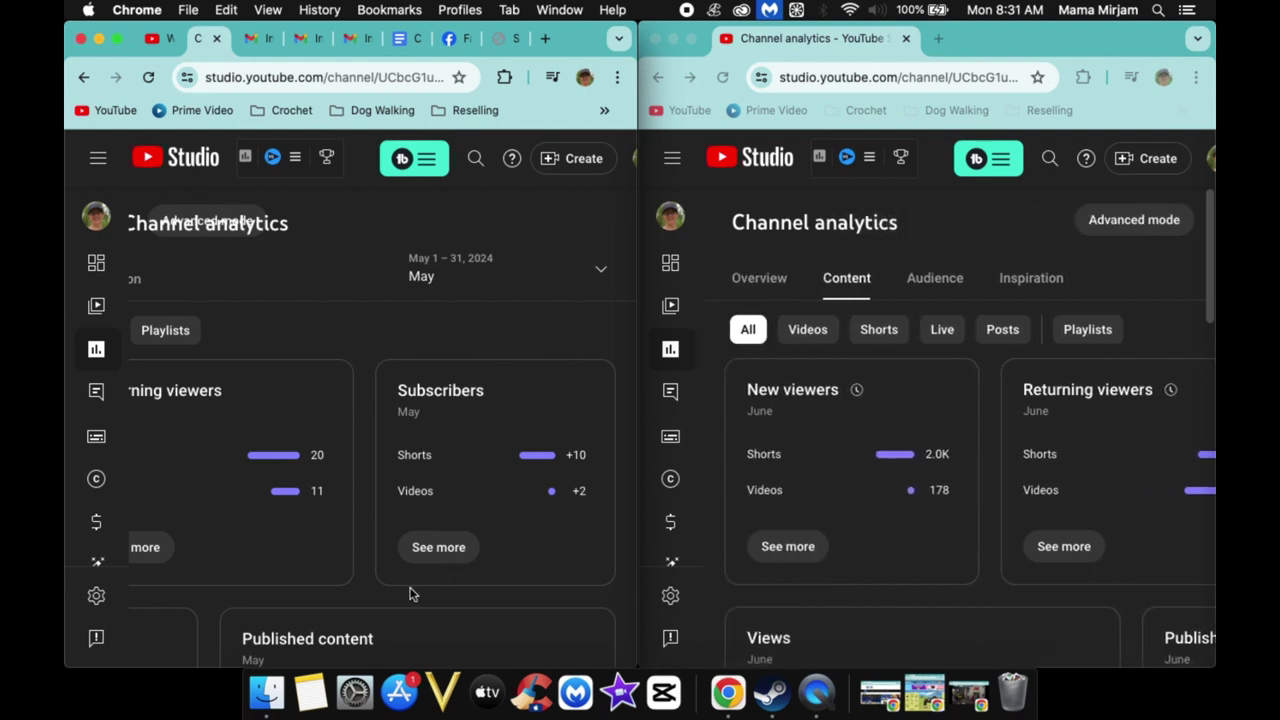
pyautogui.hscroll(-5, 371, 604)
pyautogui.scroll(-5, 368, 605)
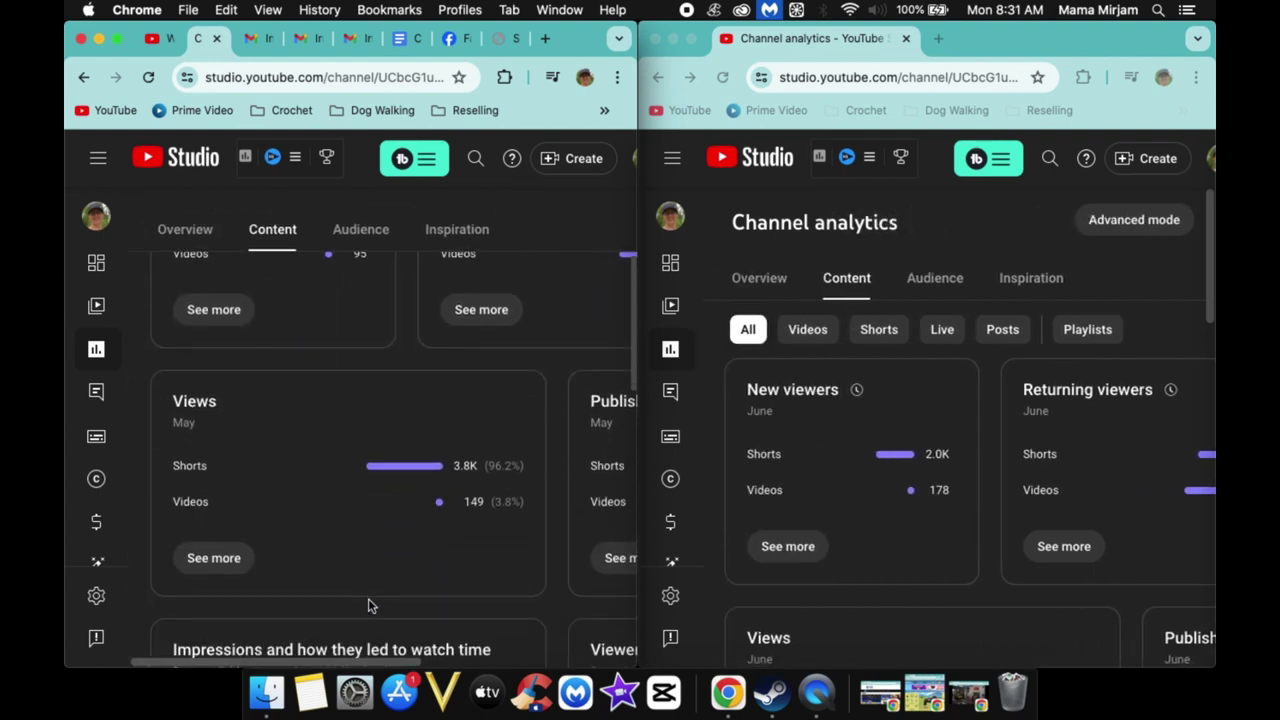
pyautogui.scroll(-2, 748, 615)
pyautogui.scroll(-4, 748, 615)
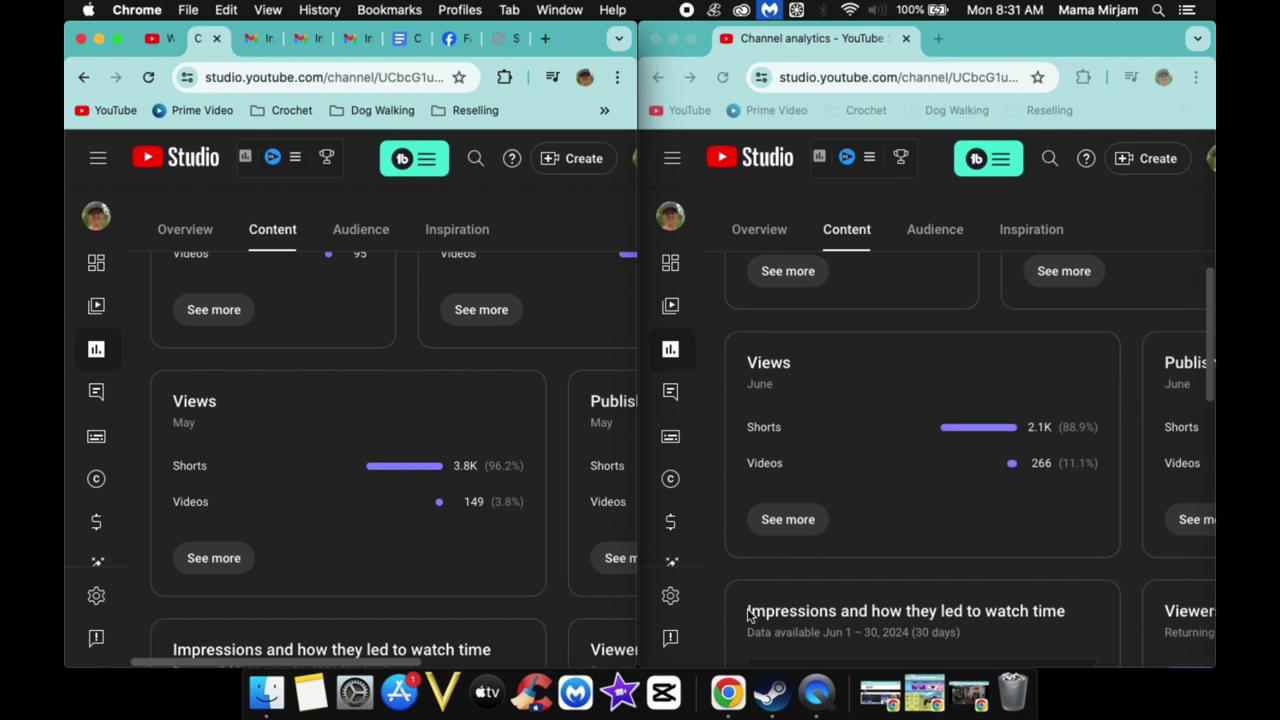
pyautogui.scroll(2, 748, 615)
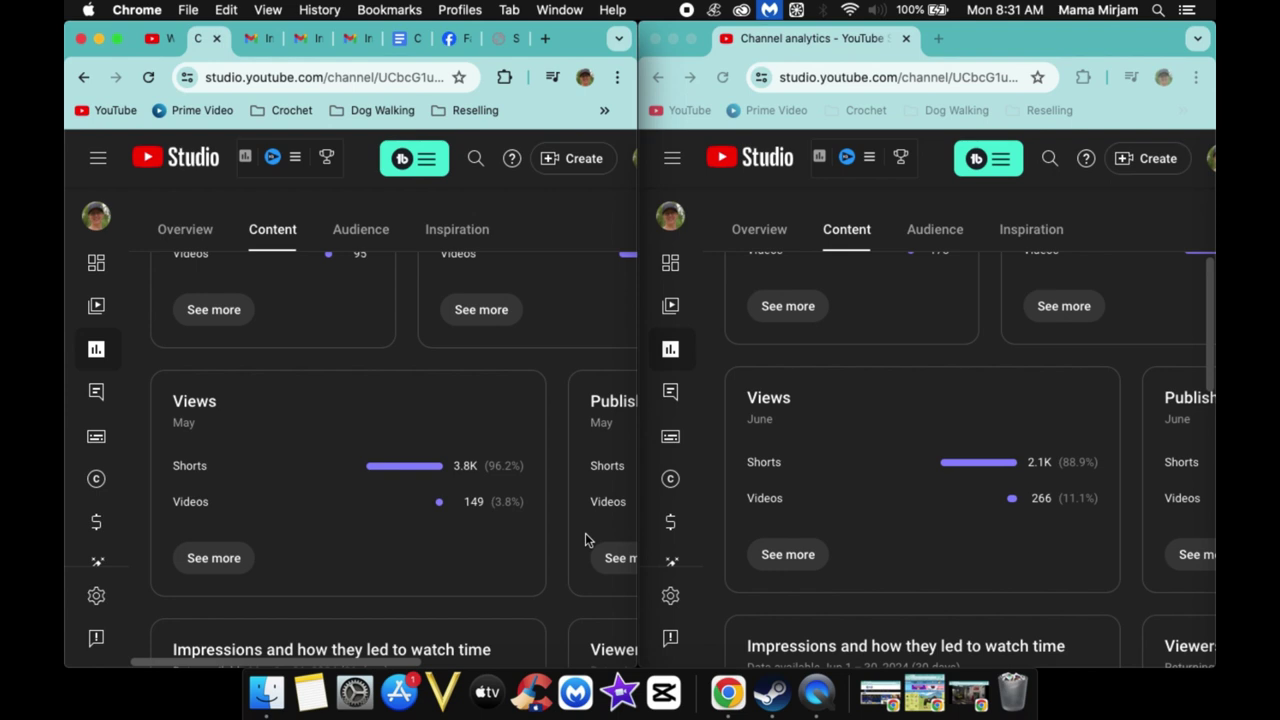
# - Compare the numbers of published Shorts and Videos between May and June
pyautogui.hscroll(5, 585, 540)
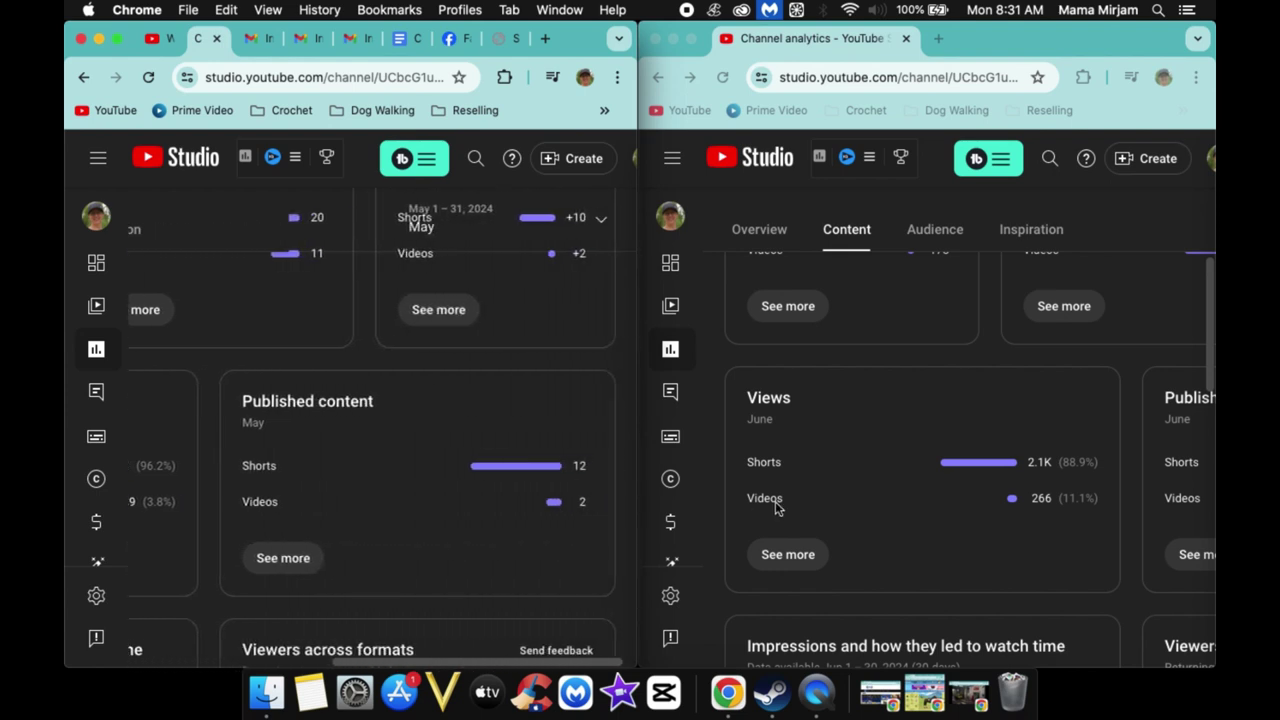
pyautogui.hscroll(5, 1115, 500)
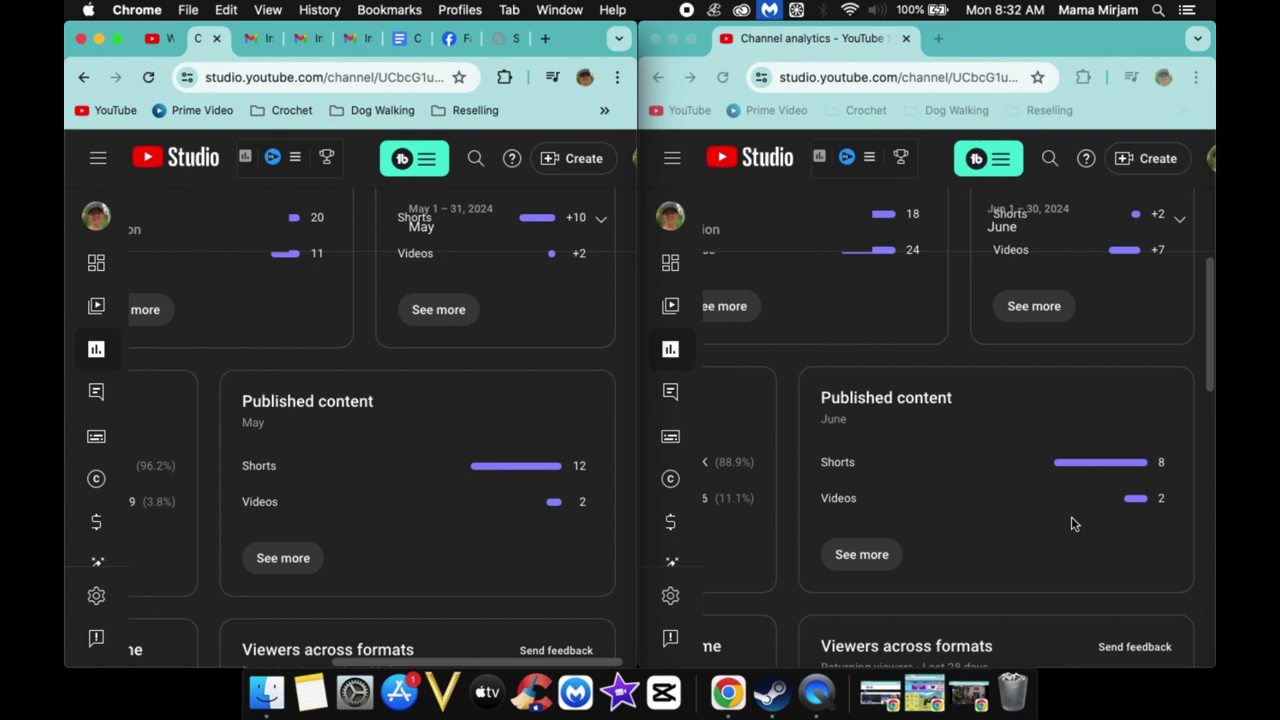
pyautogui.scroll(-1, 1071, 516)
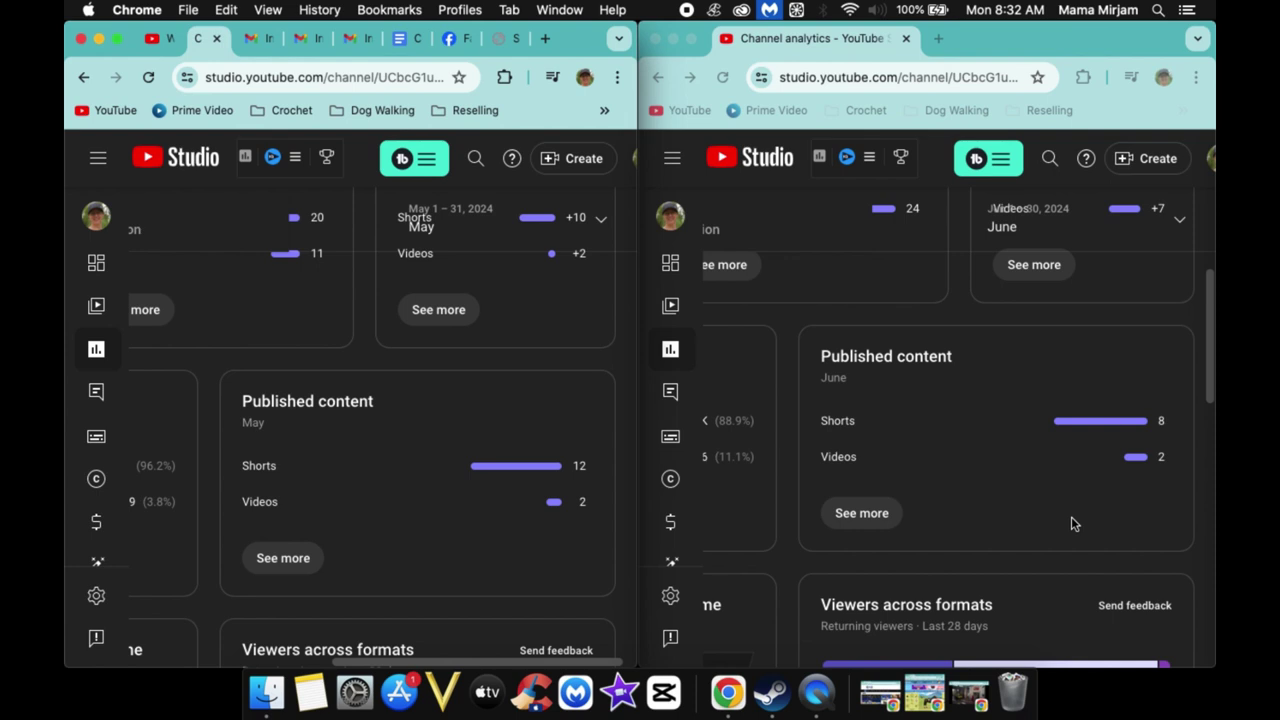
# - Compare the May and June impressions, the share from YouTube recommendations and the click-through rates
pyautogui.hscroll(-5, 1071, 524)
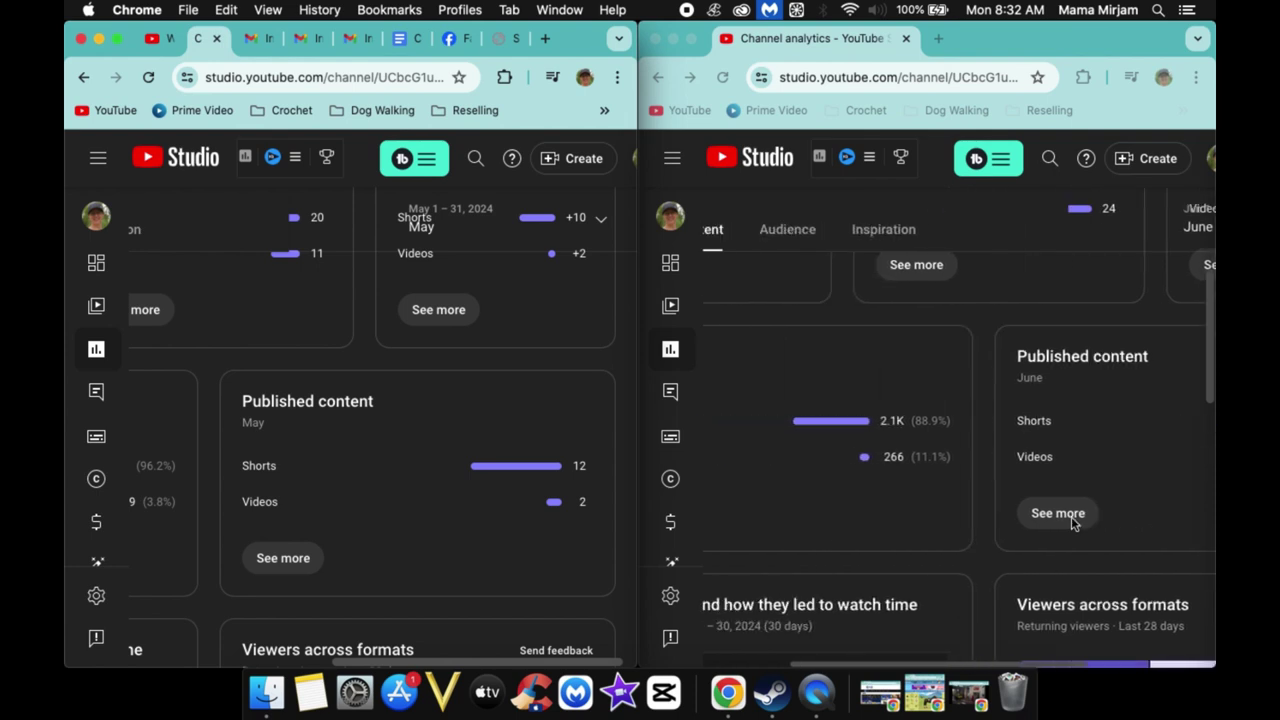
pyautogui.scroll(-3, 1071, 524)
pyautogui.scroll(-3, 1071, 516)
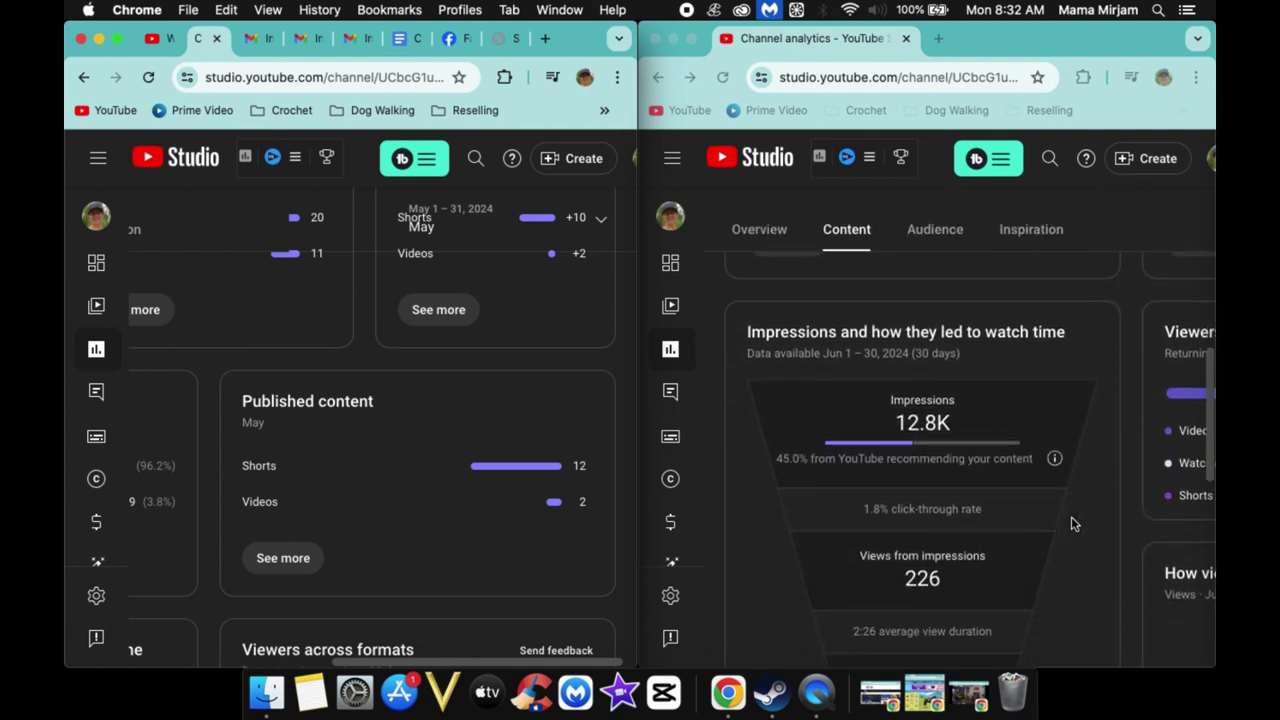
pyautogui.scroll(-4, 520, 518)
pyautogui.hscroll(-5, 520, 518)
pyautogui.scroll(-1, 520, 518)
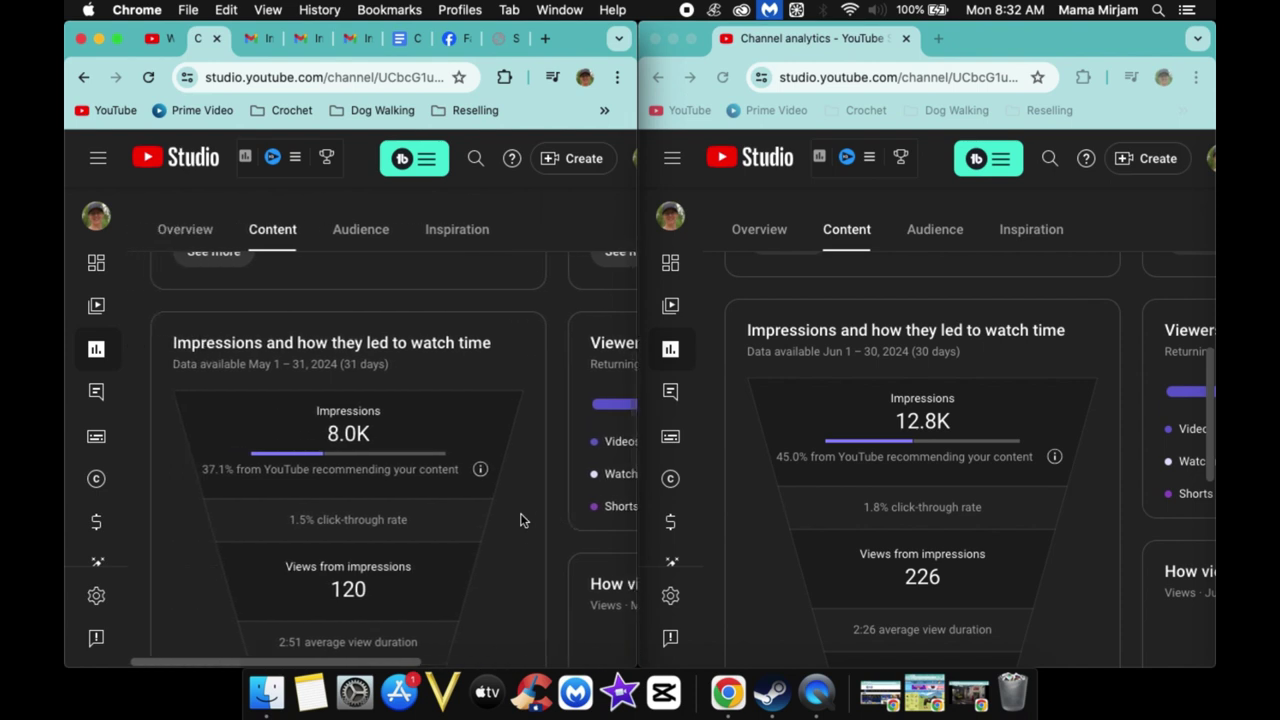
pyautogui.scroll(1, 520, 520)
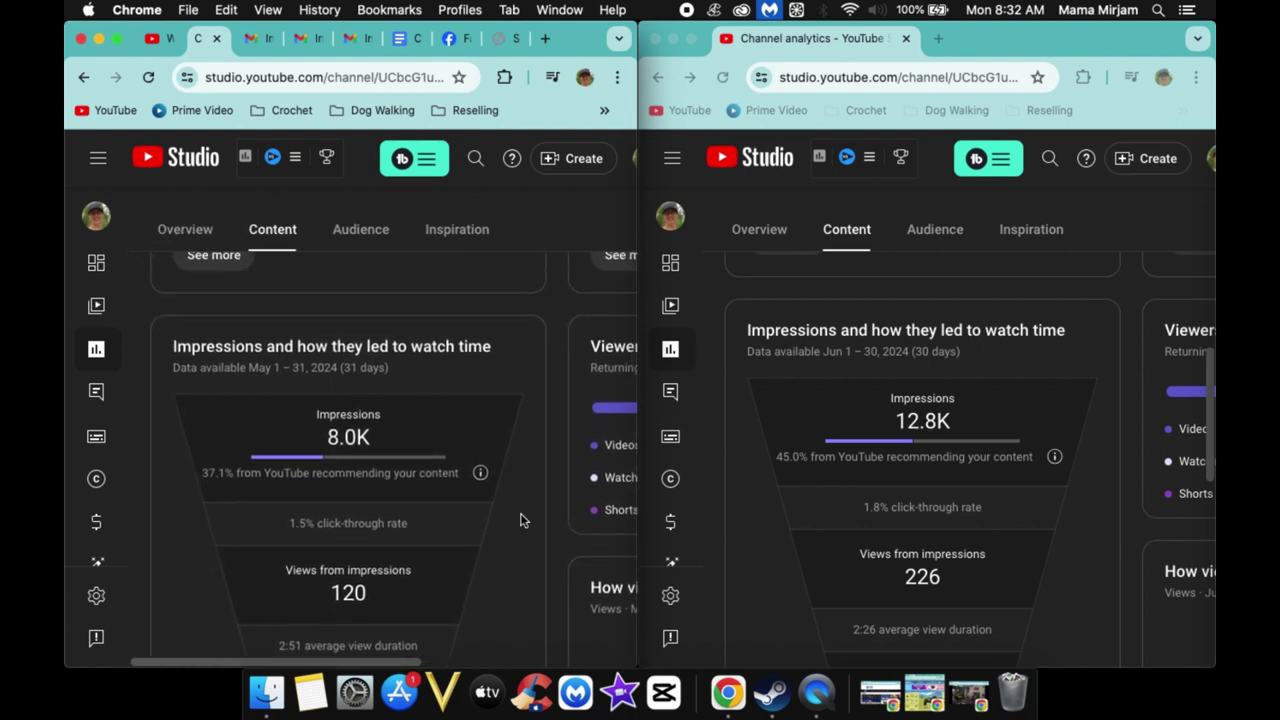
pyautogui.scroll(-1, 520, 520)
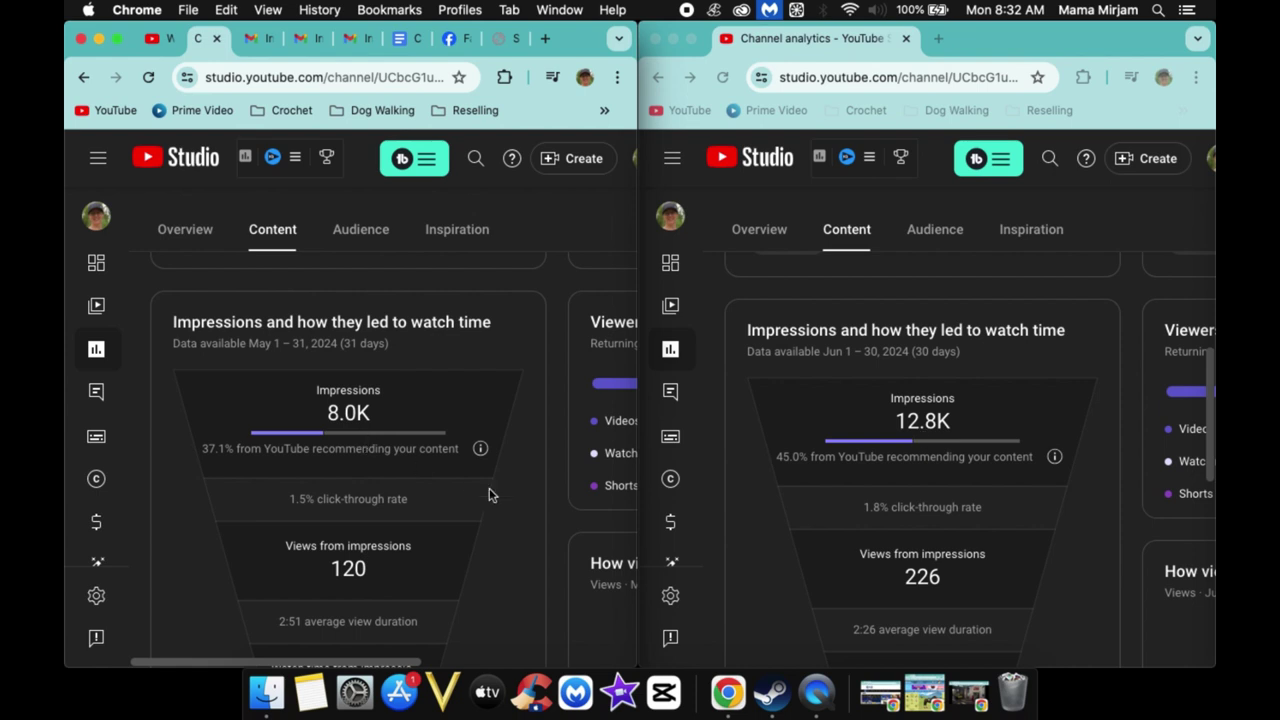
# - Compare the views from impressions, average view duration and watch time from impressions between May and June
pyautogui.scroll(-2, 517, 517)
pyautogui.scroll(-2, 782, 530)
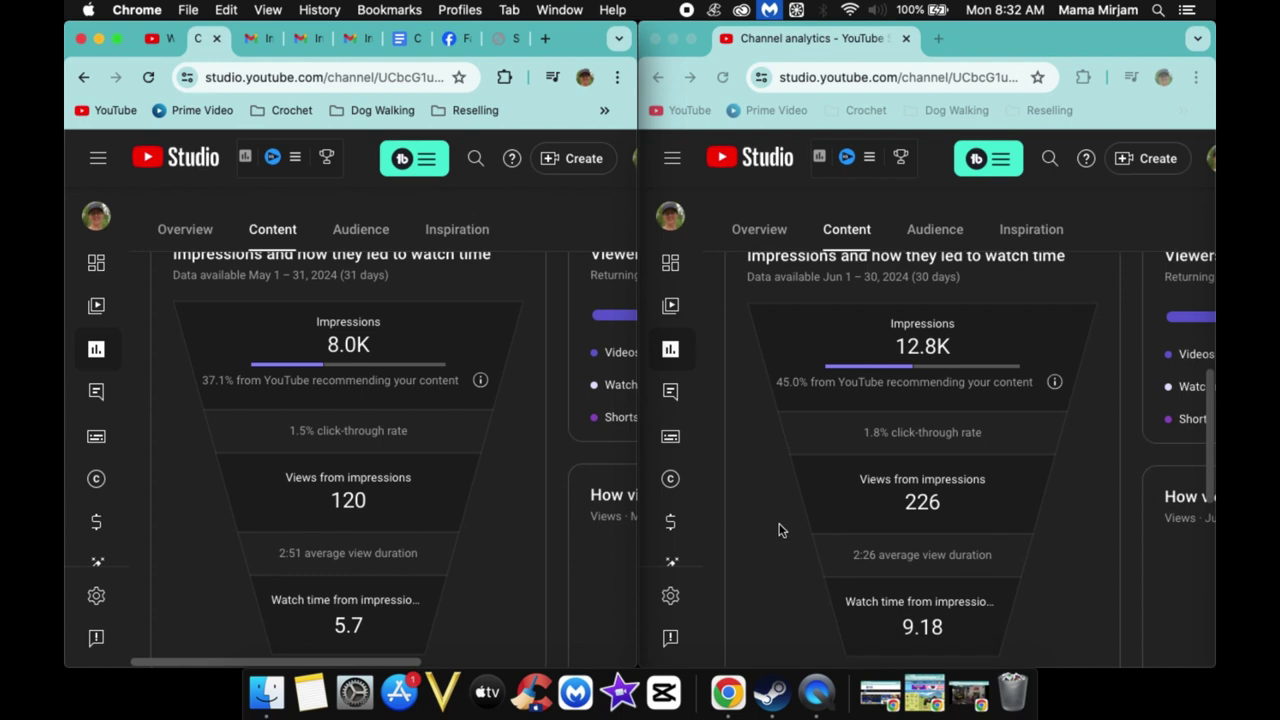
pyautogui.scroll(1, 782, 530)
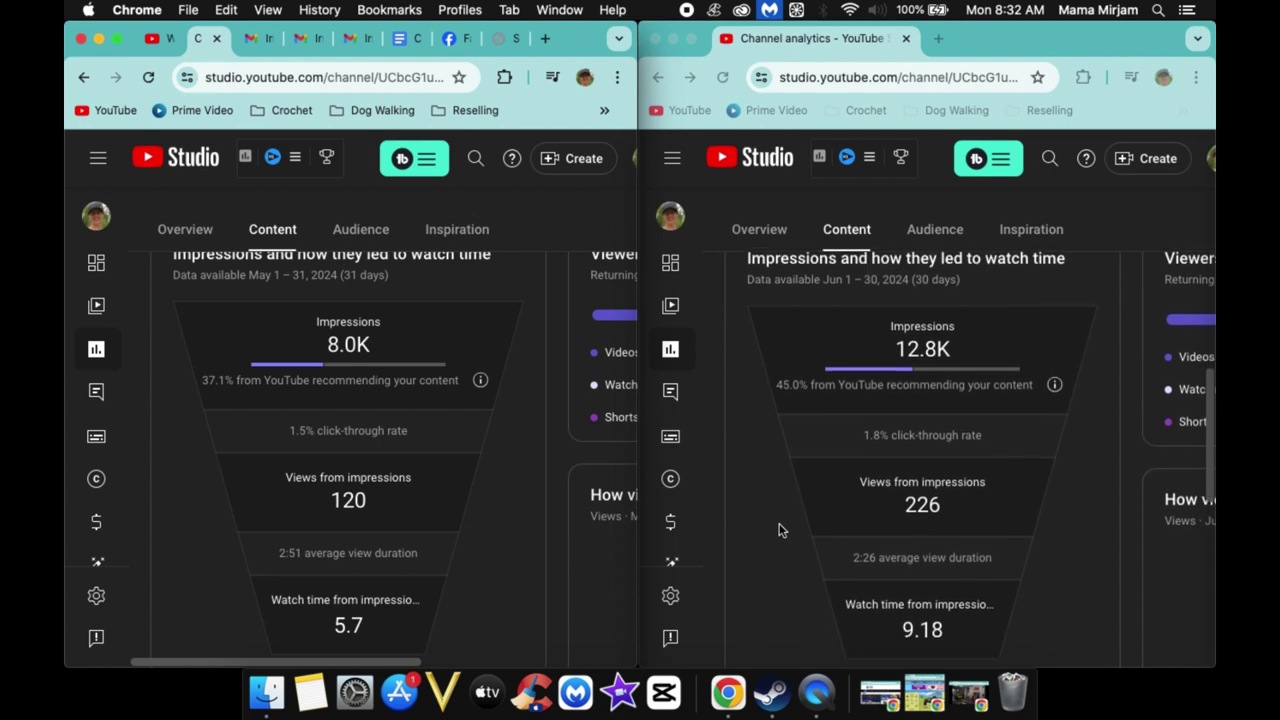
pyautogui.scroll(-2, 800, 540)
pyautogui.scroll(-1, 460, 535)
pyautogui.scroll(-2, 450, 534)
pyautogui.scroll(1, 450, 534)
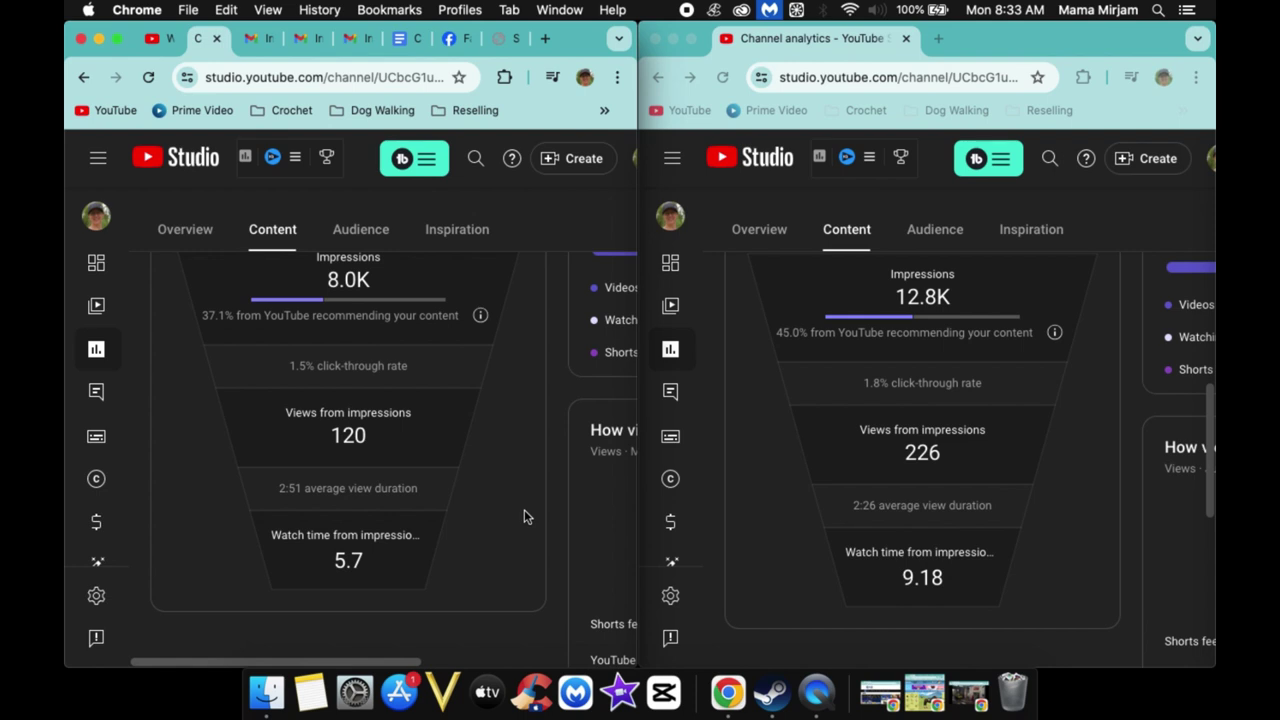
pyautogui.scroll(-3, 523, 516)
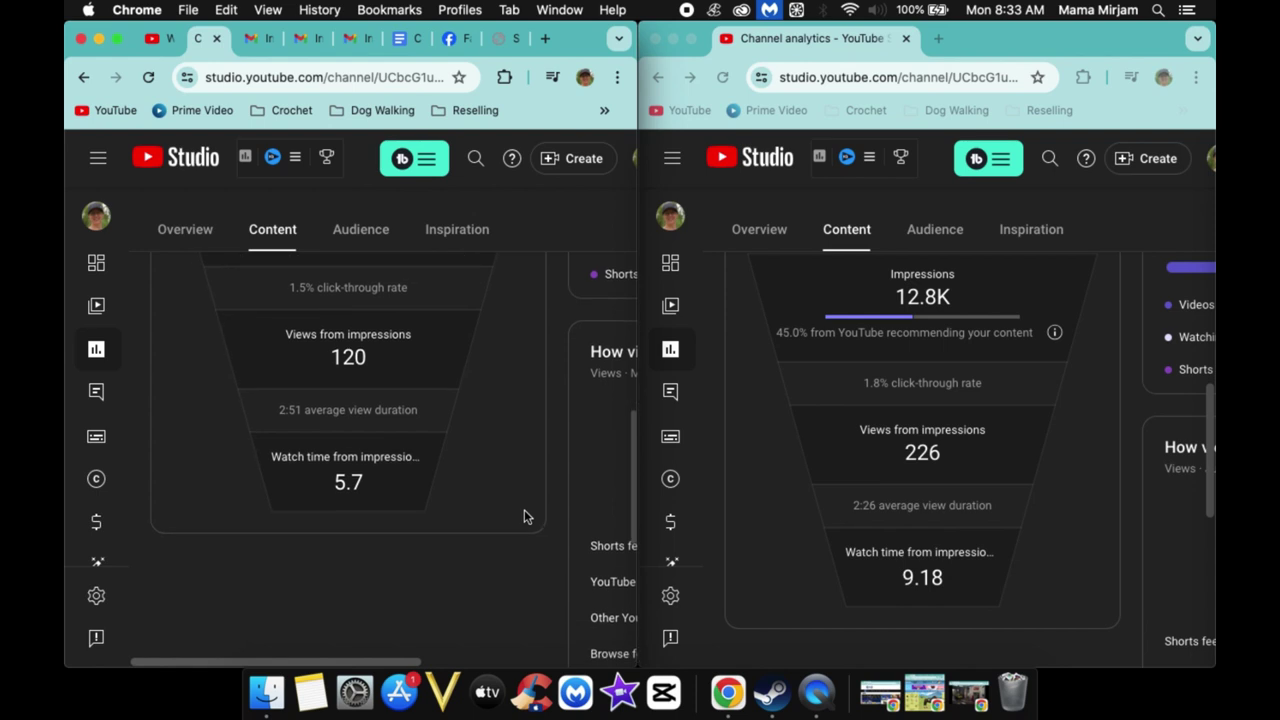
pyautogui.scroll(3, 524, 512)
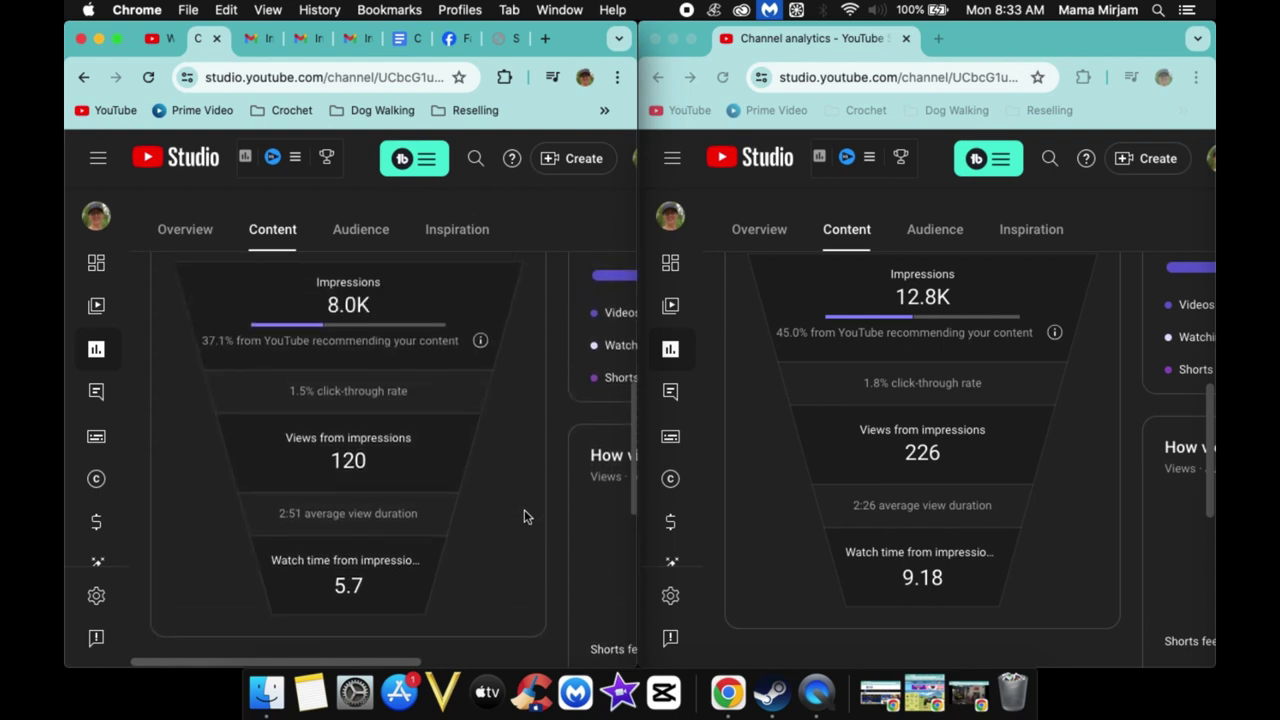
# - Compare the Viewers across formats breakdown of returning viewers in the May and June analytics
pyautogui.hscroll(5, 524, 512)
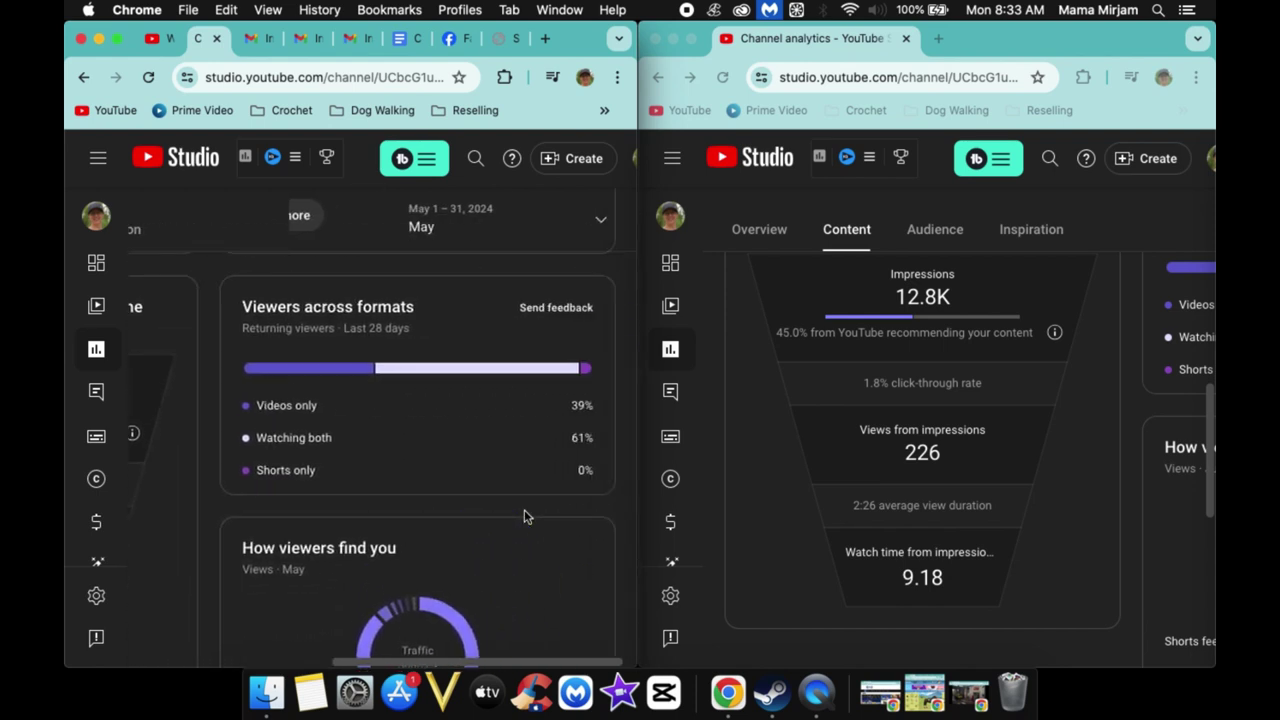
pyautogui.hscroll(5, 1057, 434)
pyautogui.scroll(2, 1060, 433)
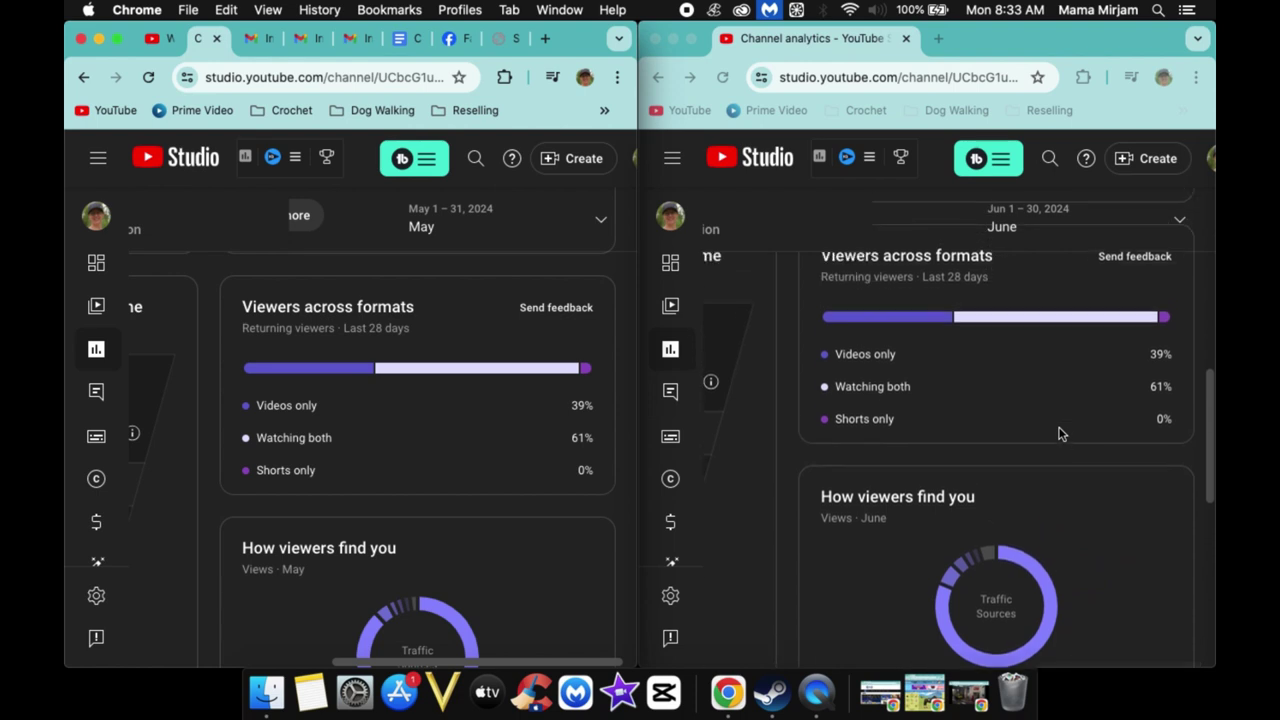
pyautogui.scroll(1, 1061, 433)
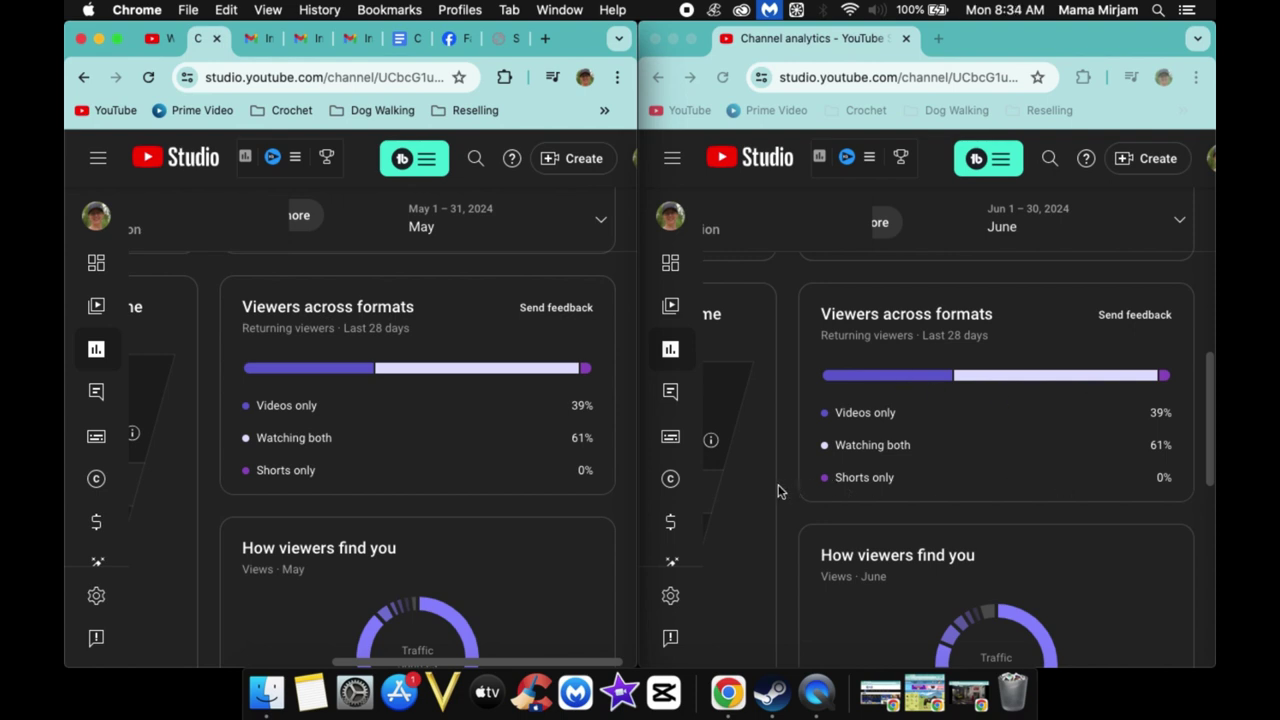
# - Compare the traffic sources under How viewers find you for May and June, from Shorts feed to Others
pyautogui.scroll(-5, 778, 490)
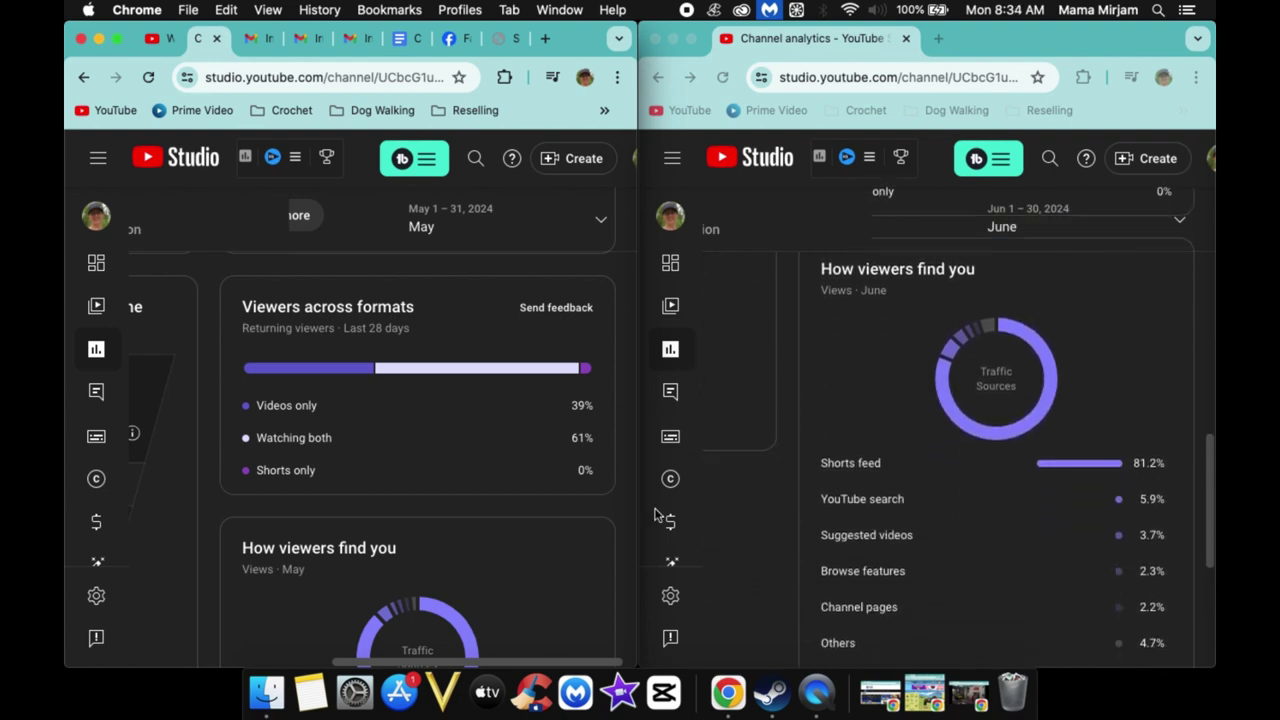
pyautogui.scroll(-5, 620, 514)
pyautogui.scroll(-1, 620, 514)
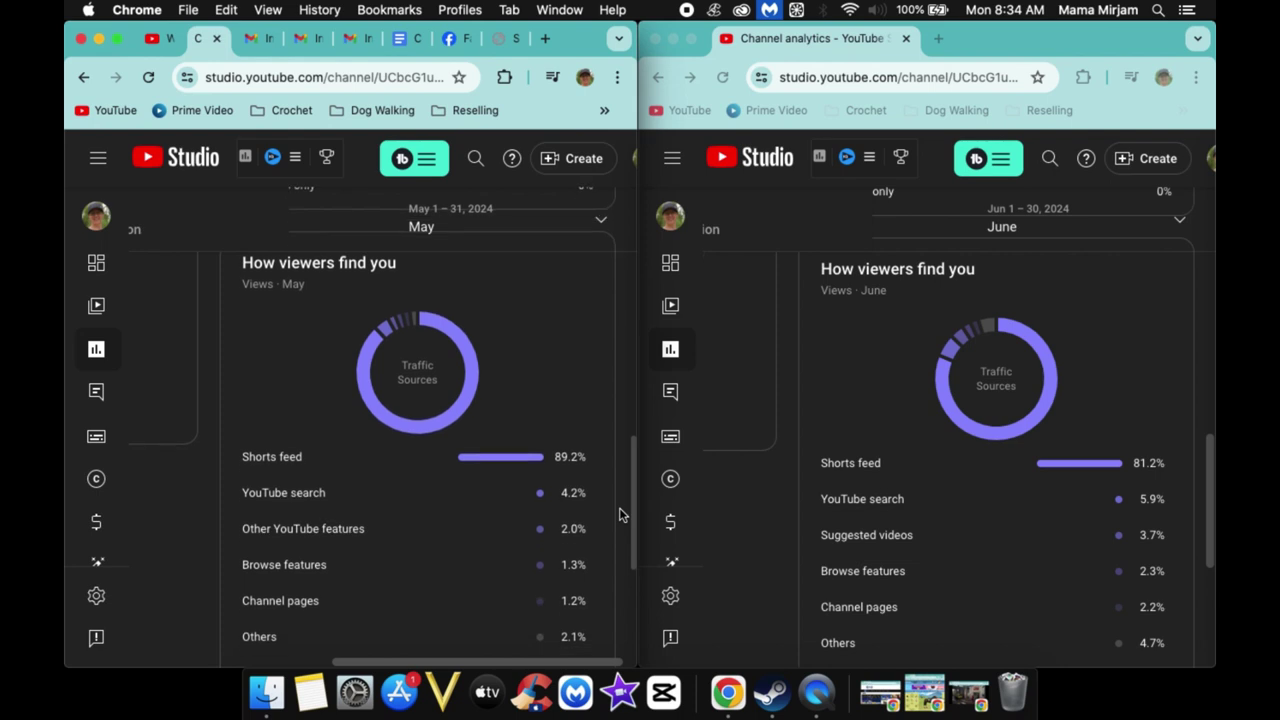
pyautogui.scroll(1, 620, 514)
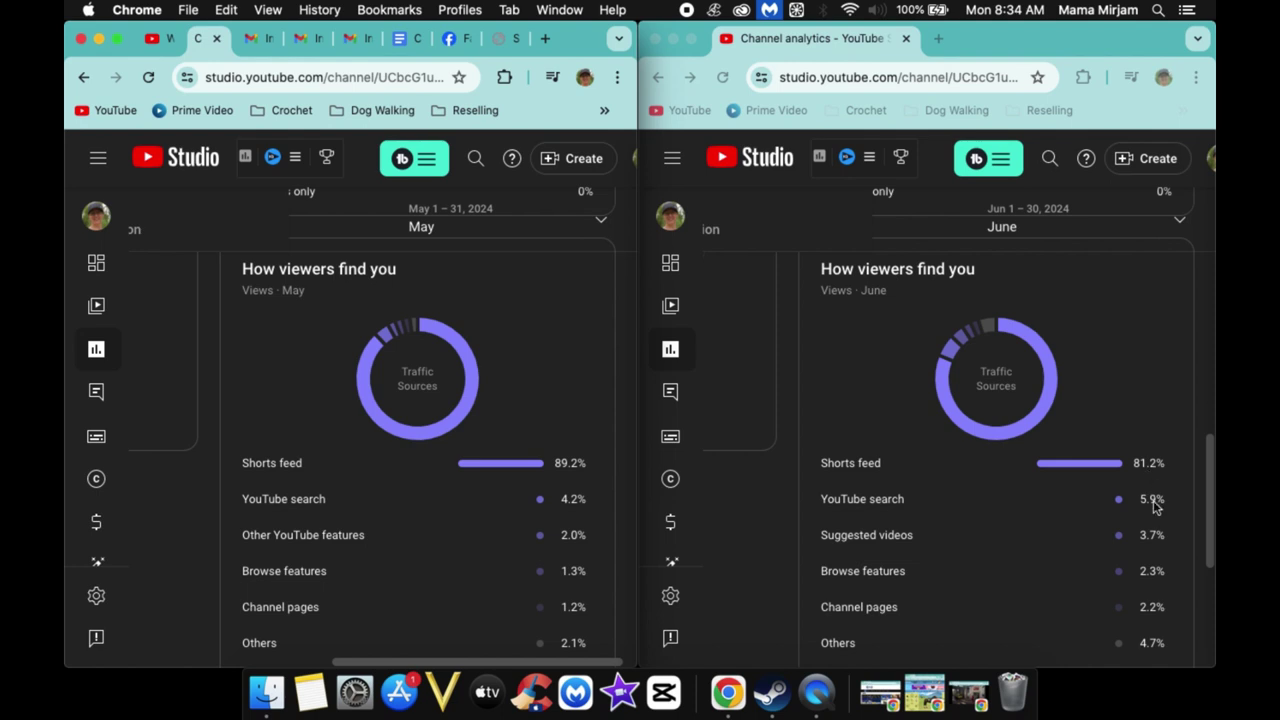
pyautogui.moveTo(575, 515)
pyautogui.scroll(-1, 995, 532)
pyautogui.scroll(1, 995, 532)
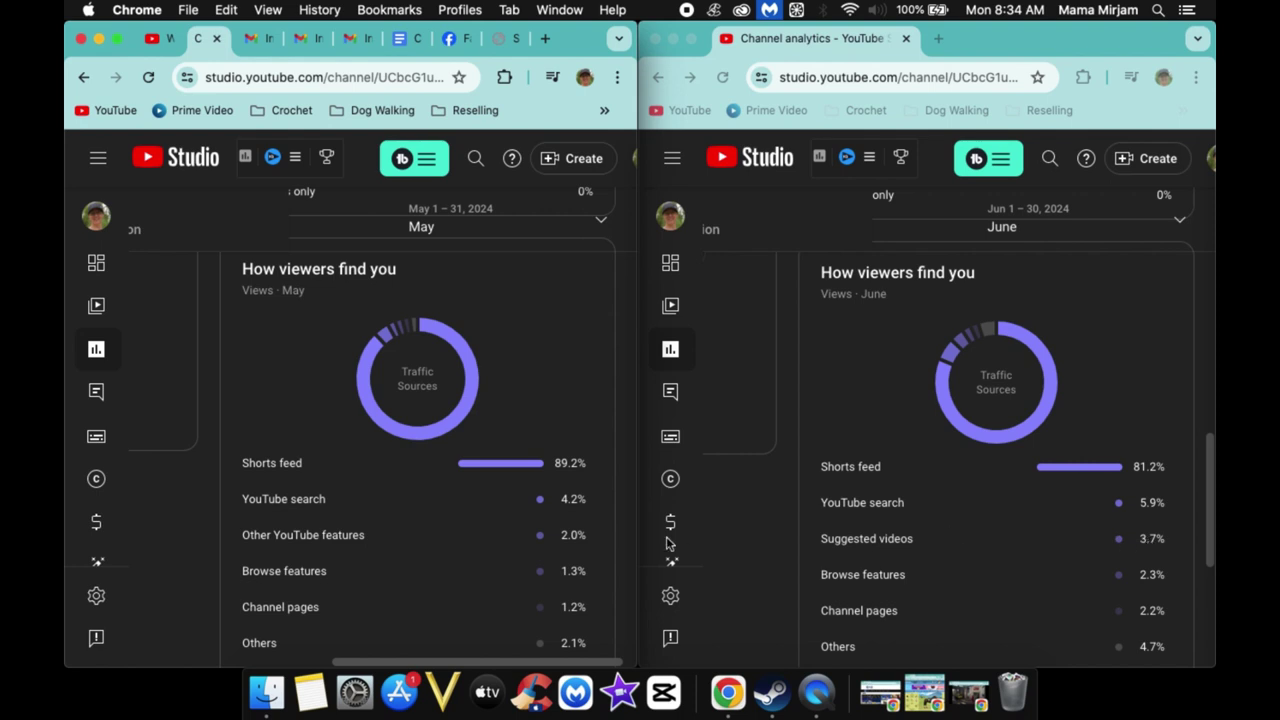
pyautogui.scroll(-1, 548, 600)
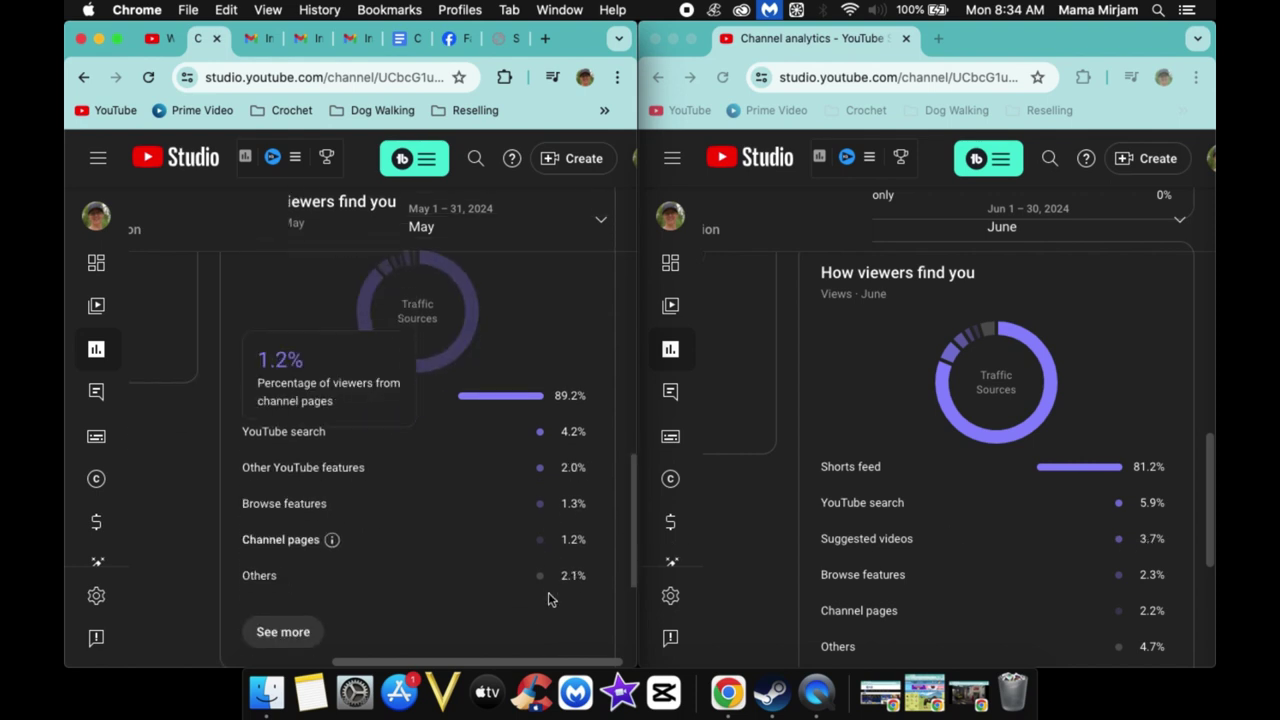
pyautogui.scroll(1, 548, 600)
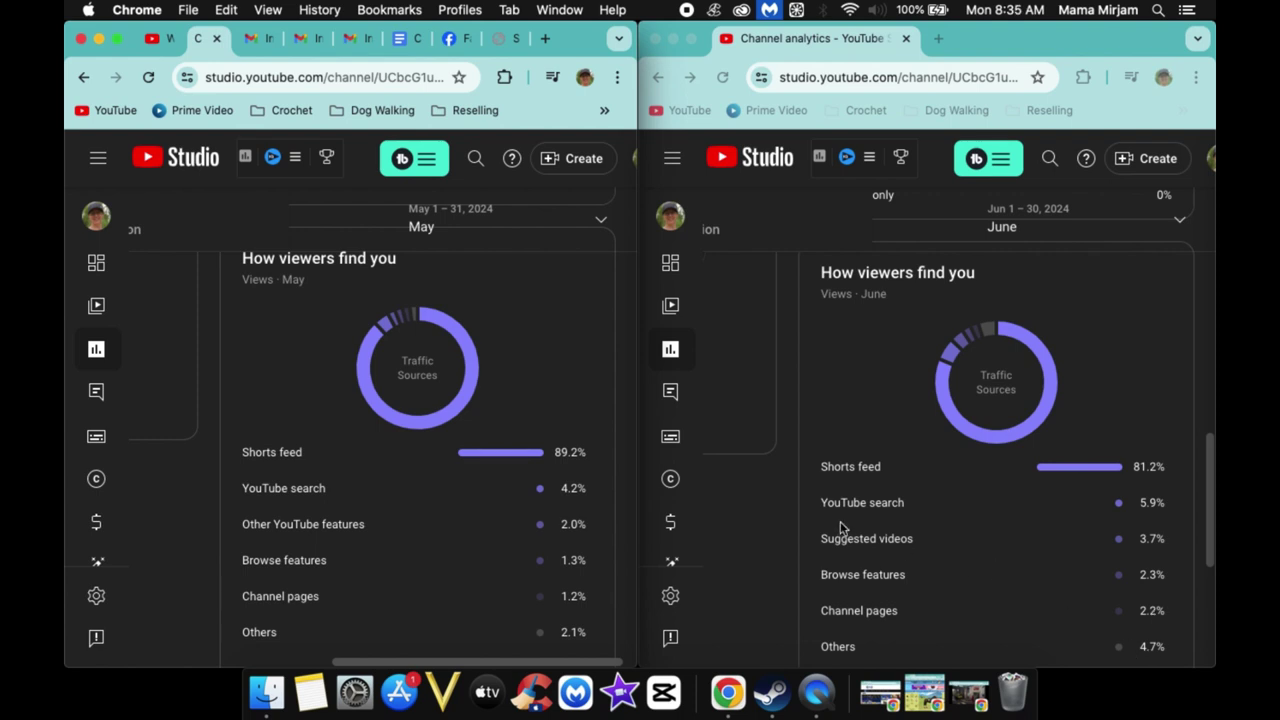
# - Check June's Top Remixed report and switch both months' analytics from Content to Audience
pyautogui.scroll(-3, 792, 466)
pyautogui.scroll(-3, 792, 468)
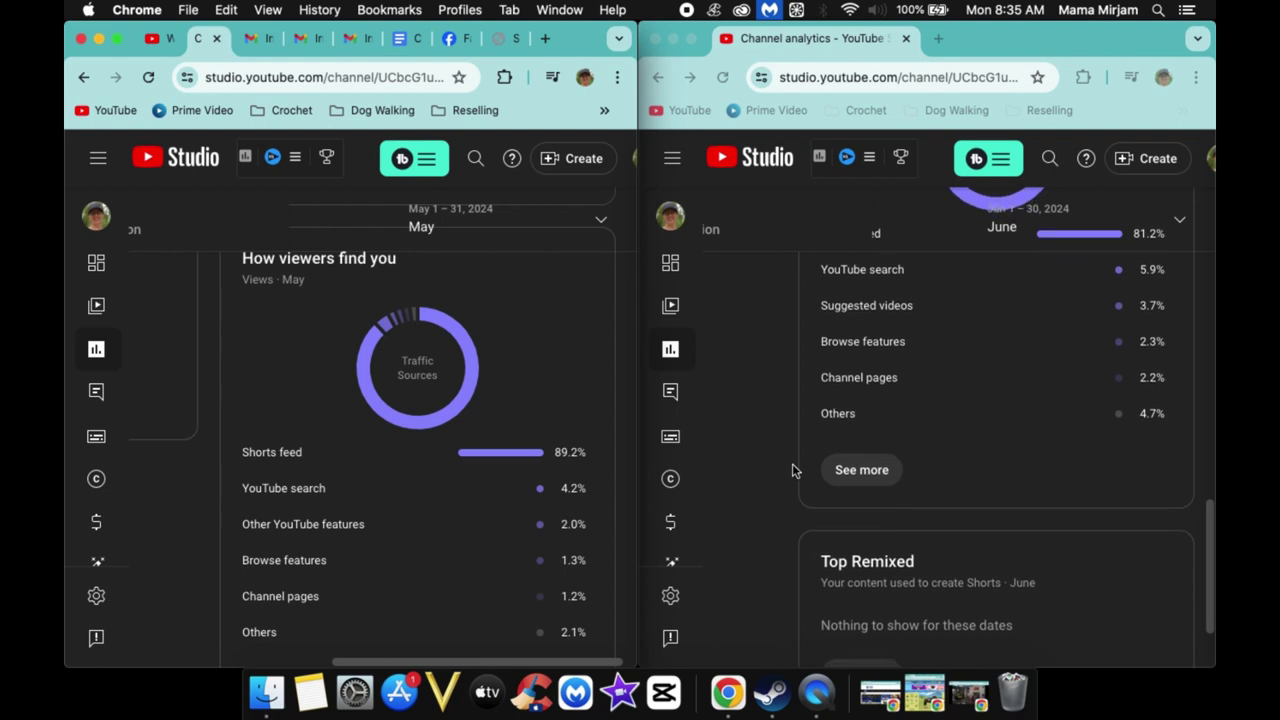
pyautogui.scroll(7, 792, 468)
pyautogui.scroll(-2, 792, 468)
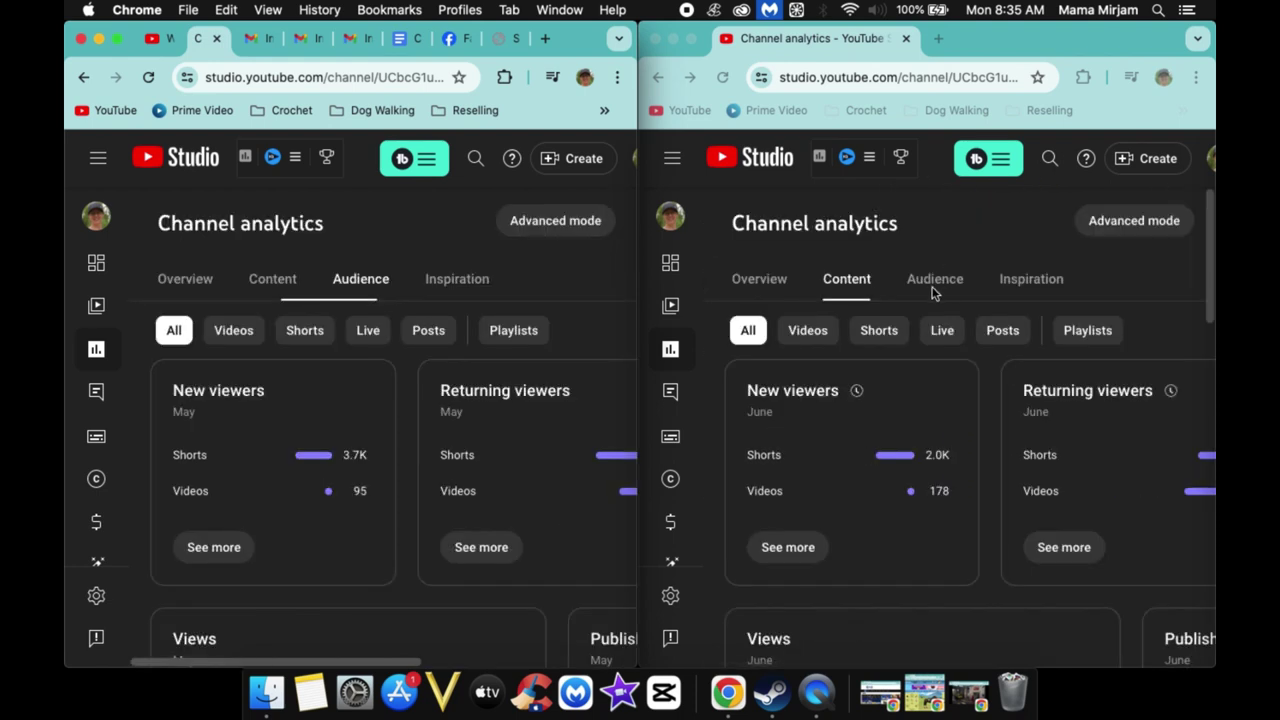
pyautogui.click(931, 289)
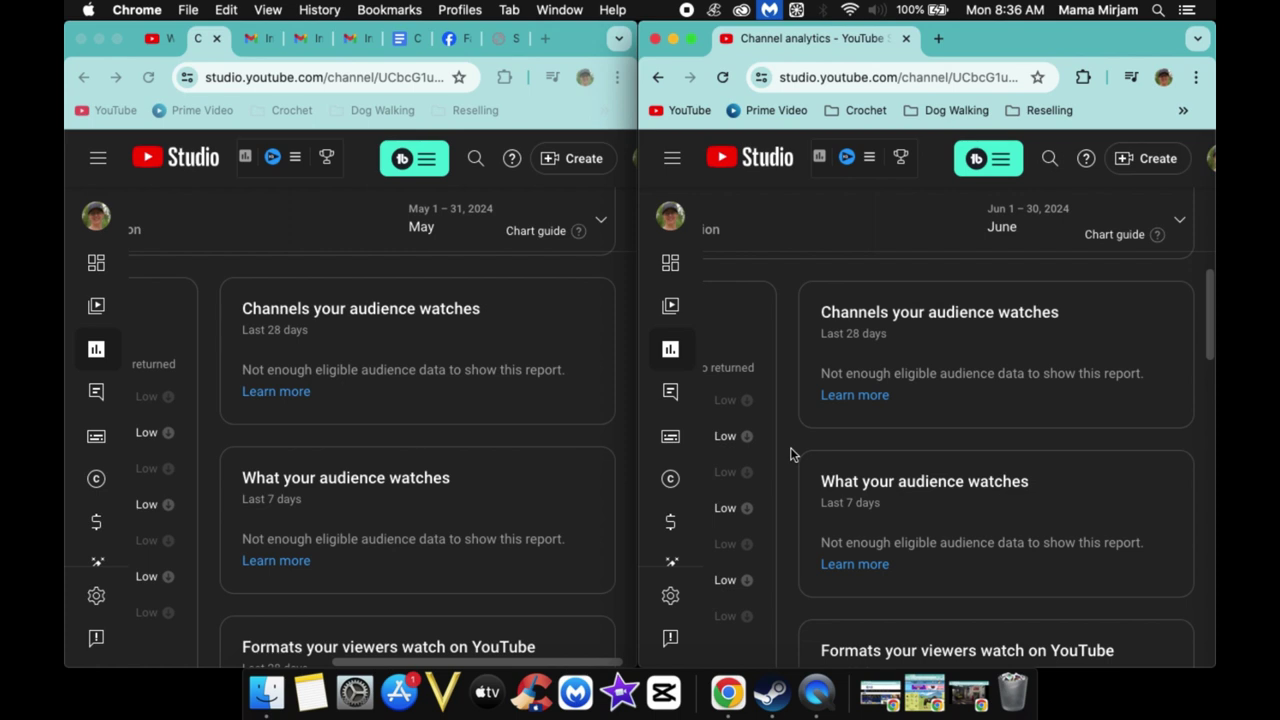
# - Check the May and June reports on what the audience watches and the formats viewers watch on YouTube
pyautogui.scroll(-3, 790, 455)
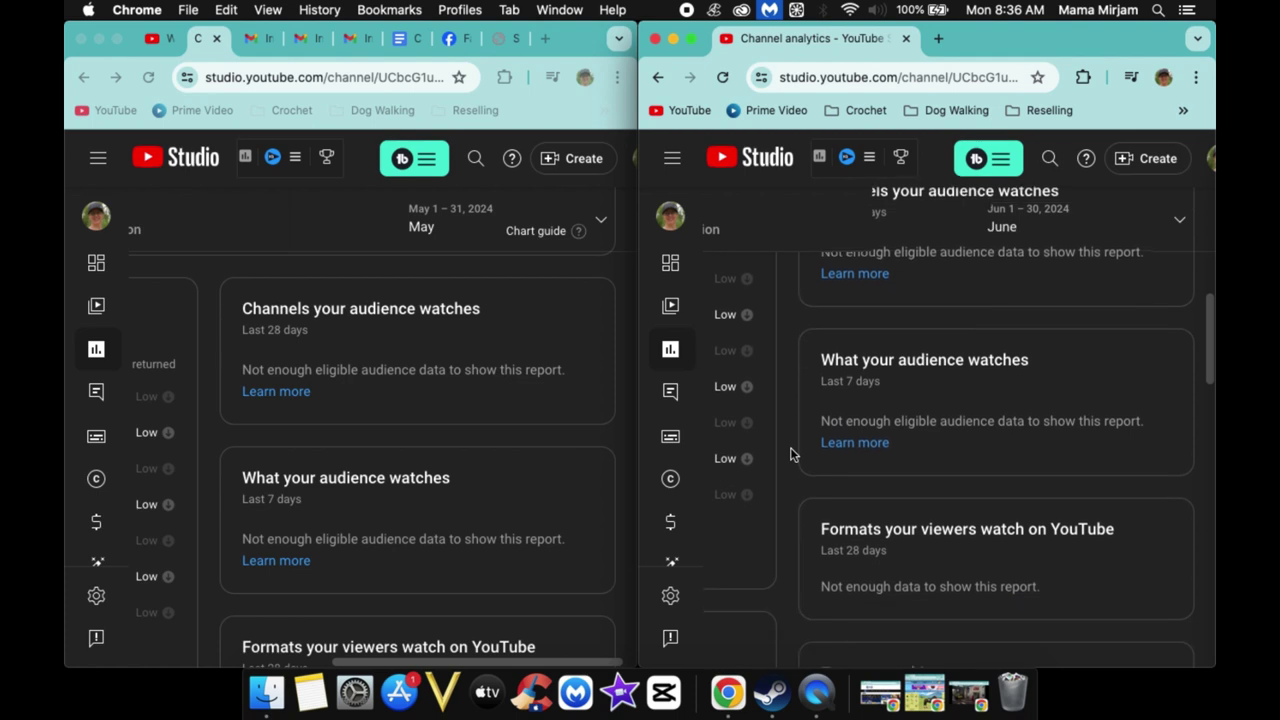
pyautogui.scroll(-3, 538, 490)
pyautogui.scroll(-3, 538, 490)
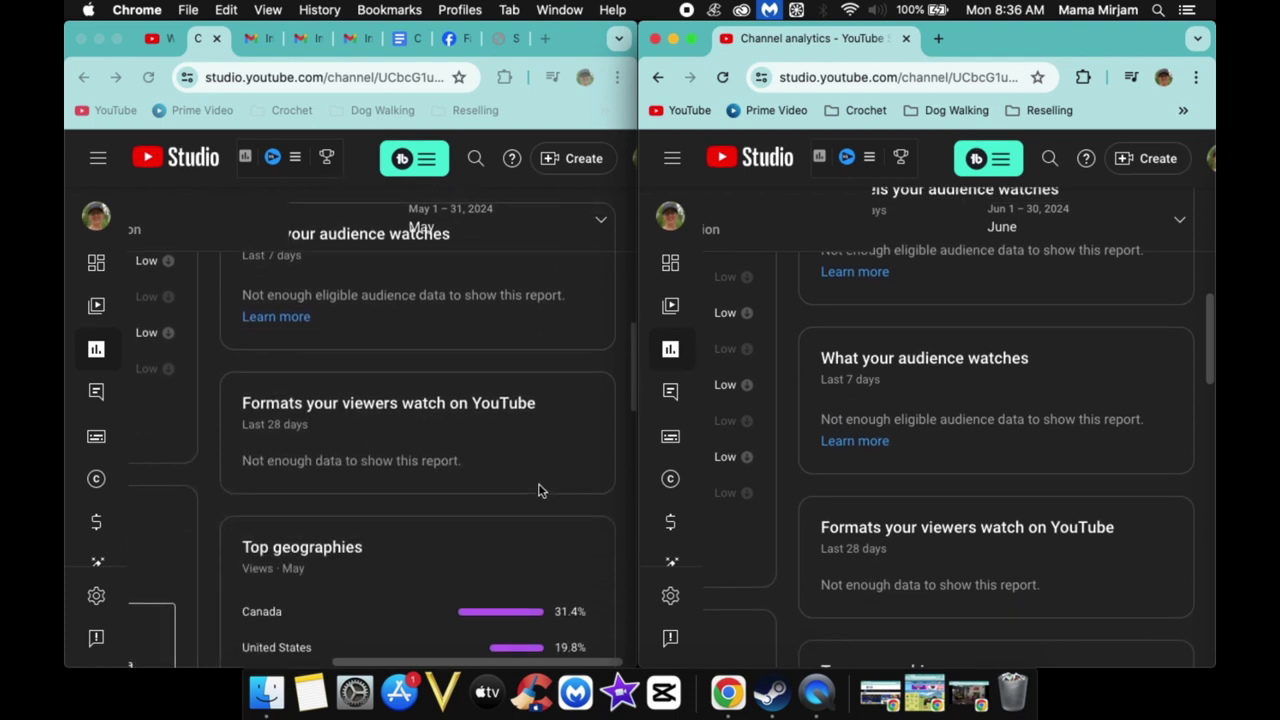
pyautogui.scroll(3, 538, 490)
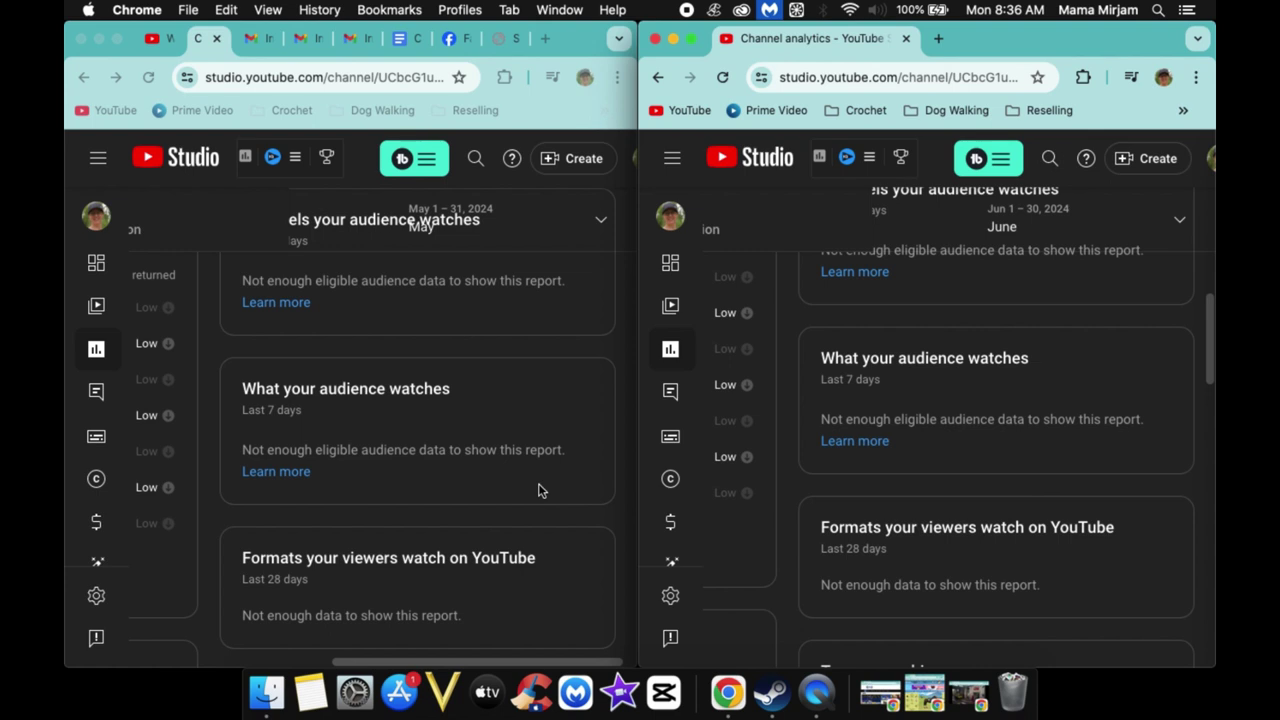
pyautogui.scroll(1, 623, 503)
# - Compare the top geographies by views between the May and June Audience analytics
pyautogui.scroll(-5, 623, 503)
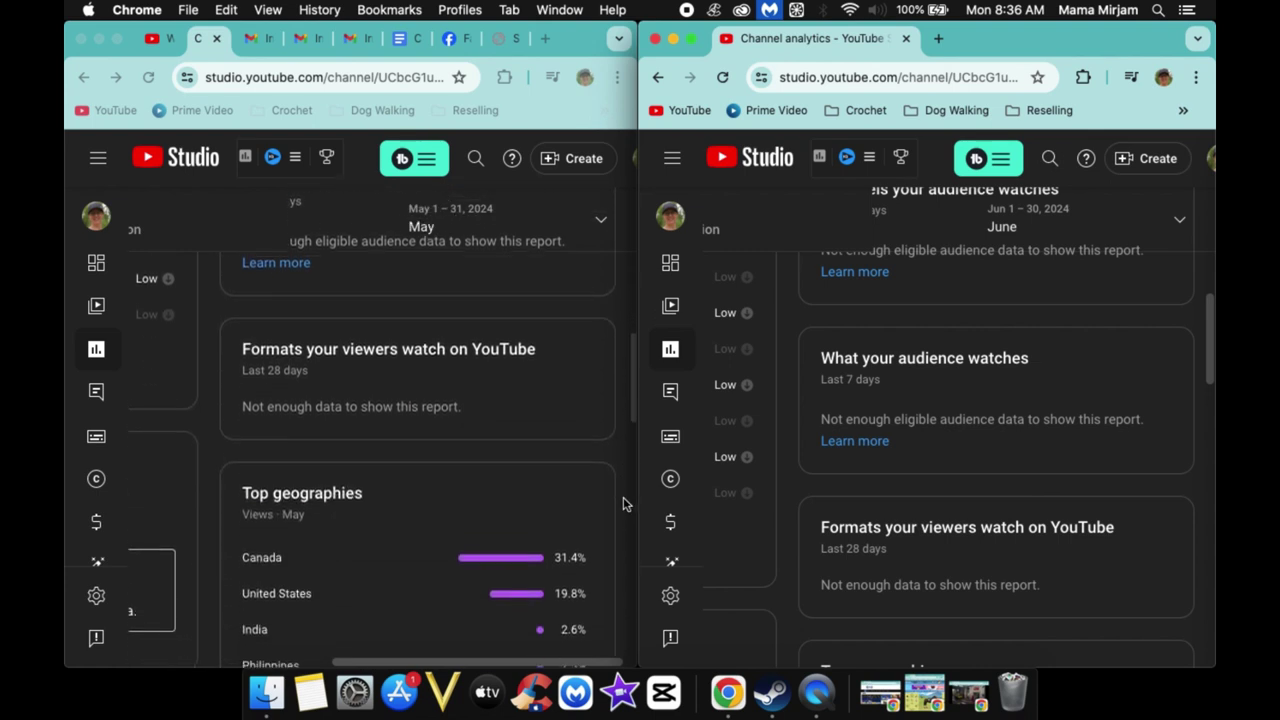
pyautogui.scroll(-1, 623, 503)
pyautogui.scroll(-4, 840, 503)
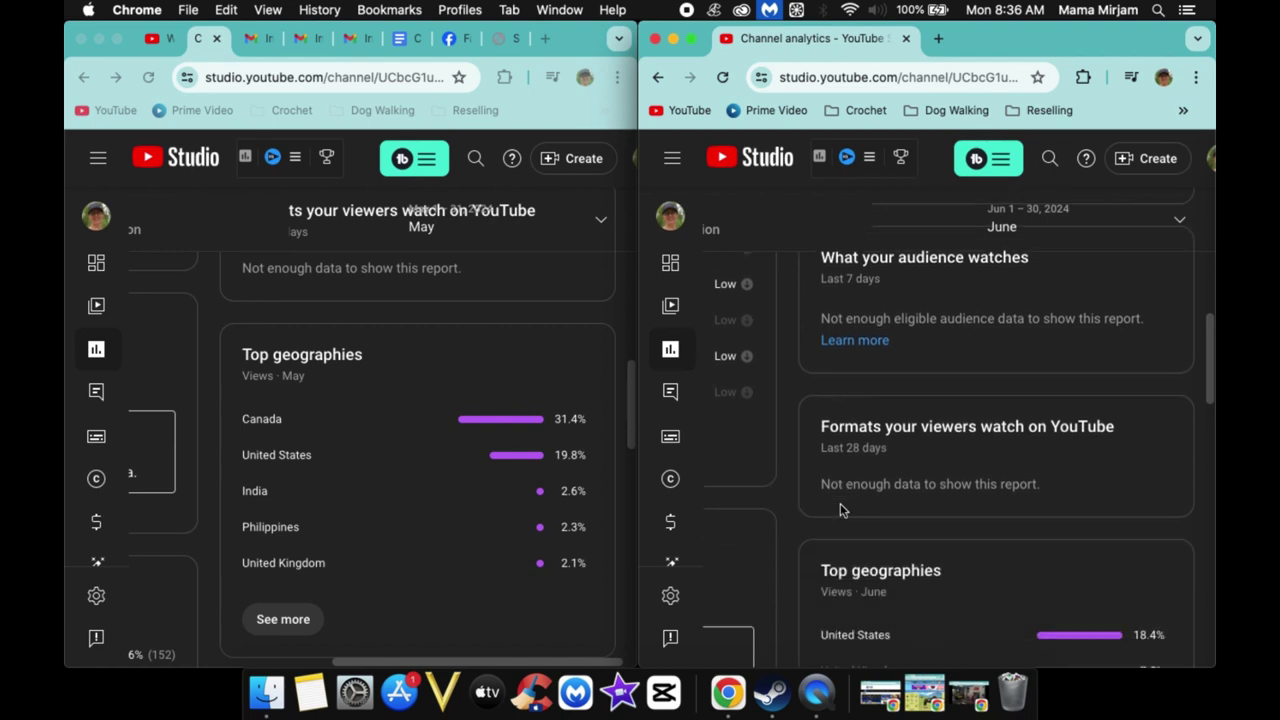
pyautogui.scroll(-2, 842, 511)
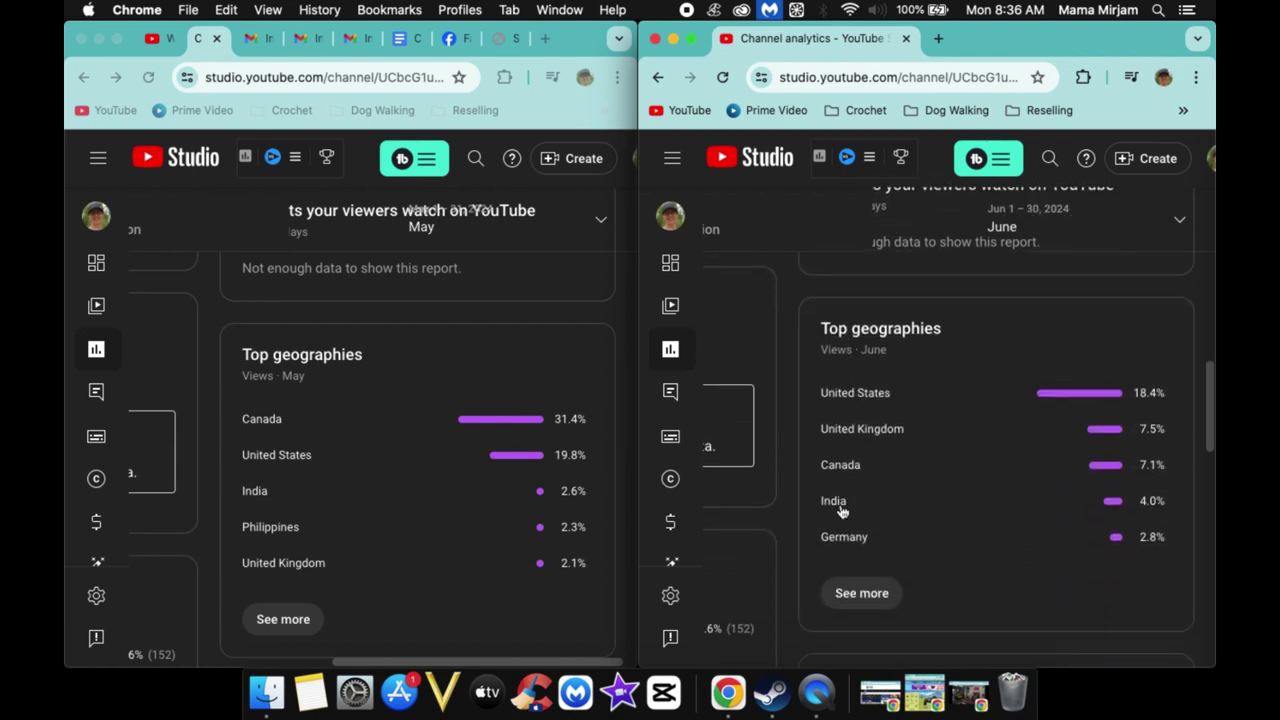
# - Compare the watch time from subscribers between the May and June Audience analytics
pyautogui.scroll(1, 842, 511)
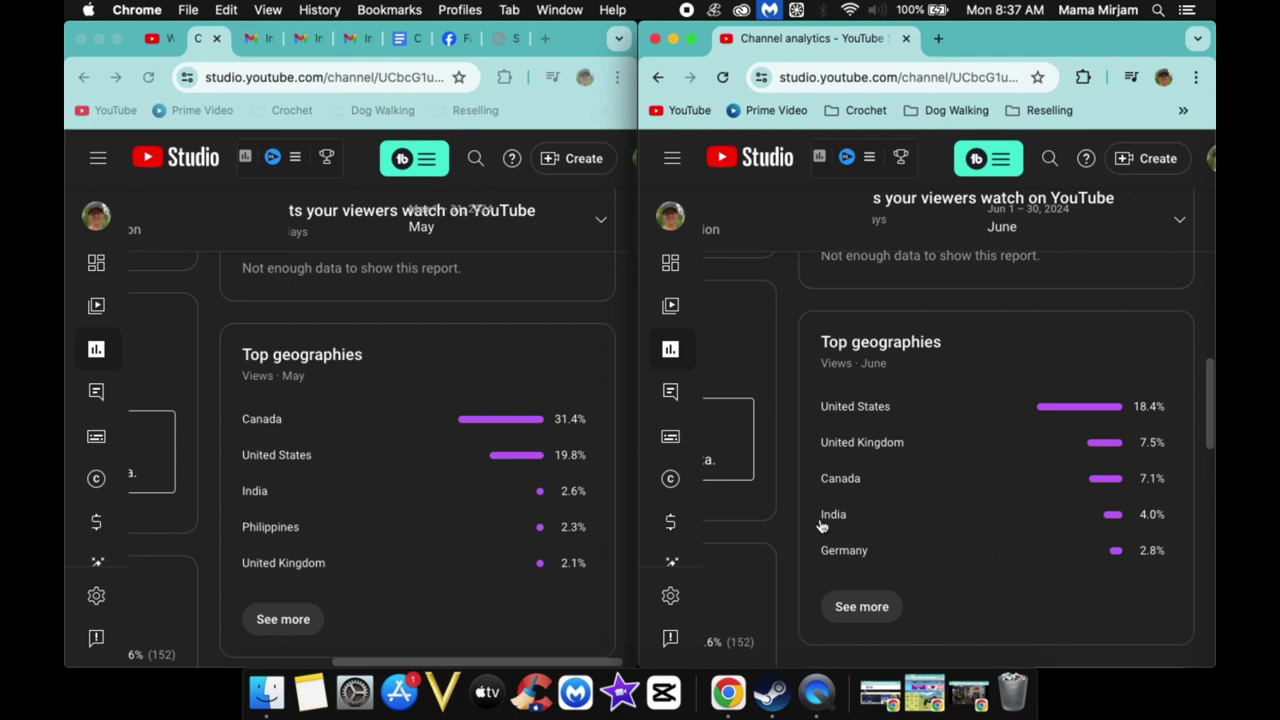
pyautogui.hscroll(-5, 871, 517)
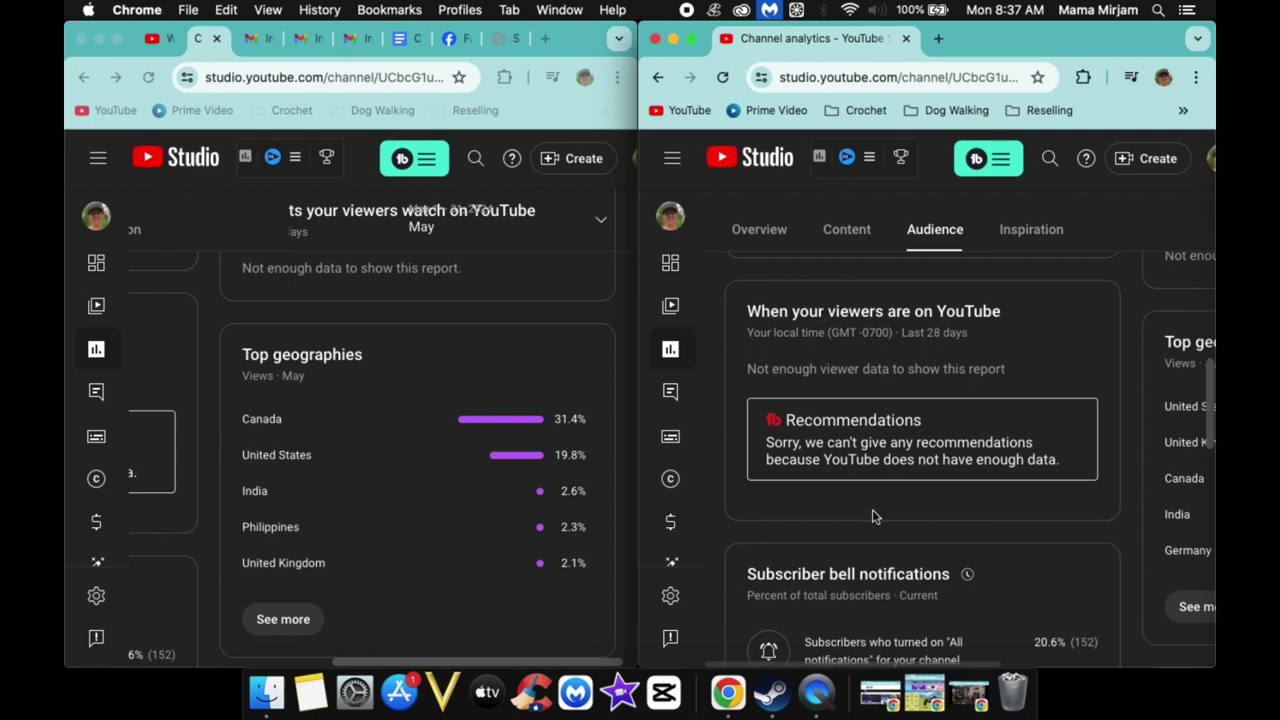
pyautogui.hscroll(-5, 576, 511)
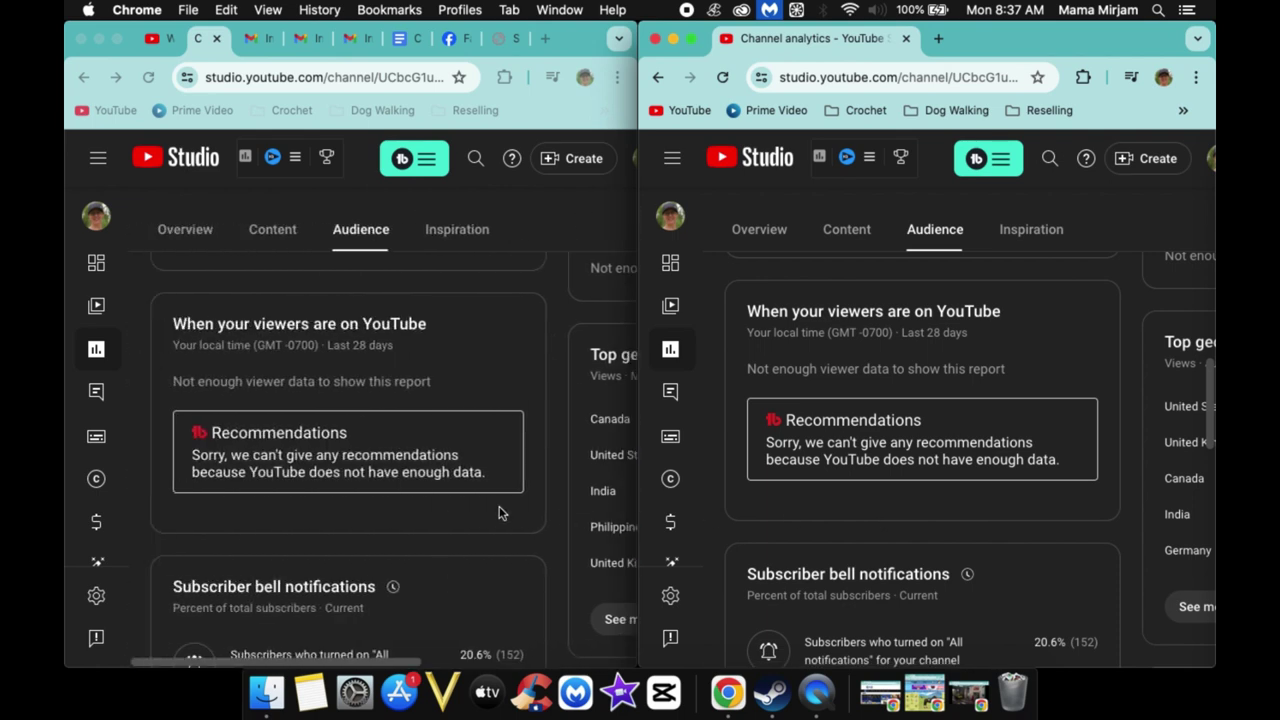
pyautogui.scroll(-8, 501, 513)
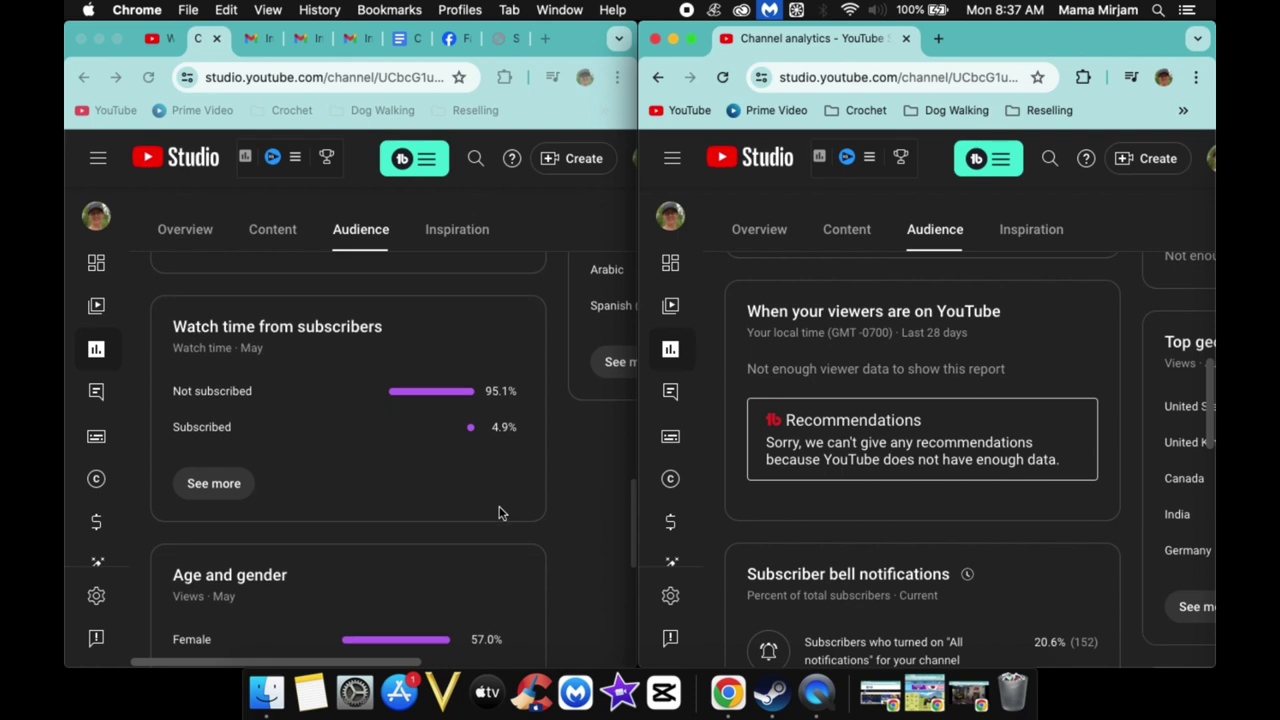
pyautogui.scroll(-3, 688, 502)
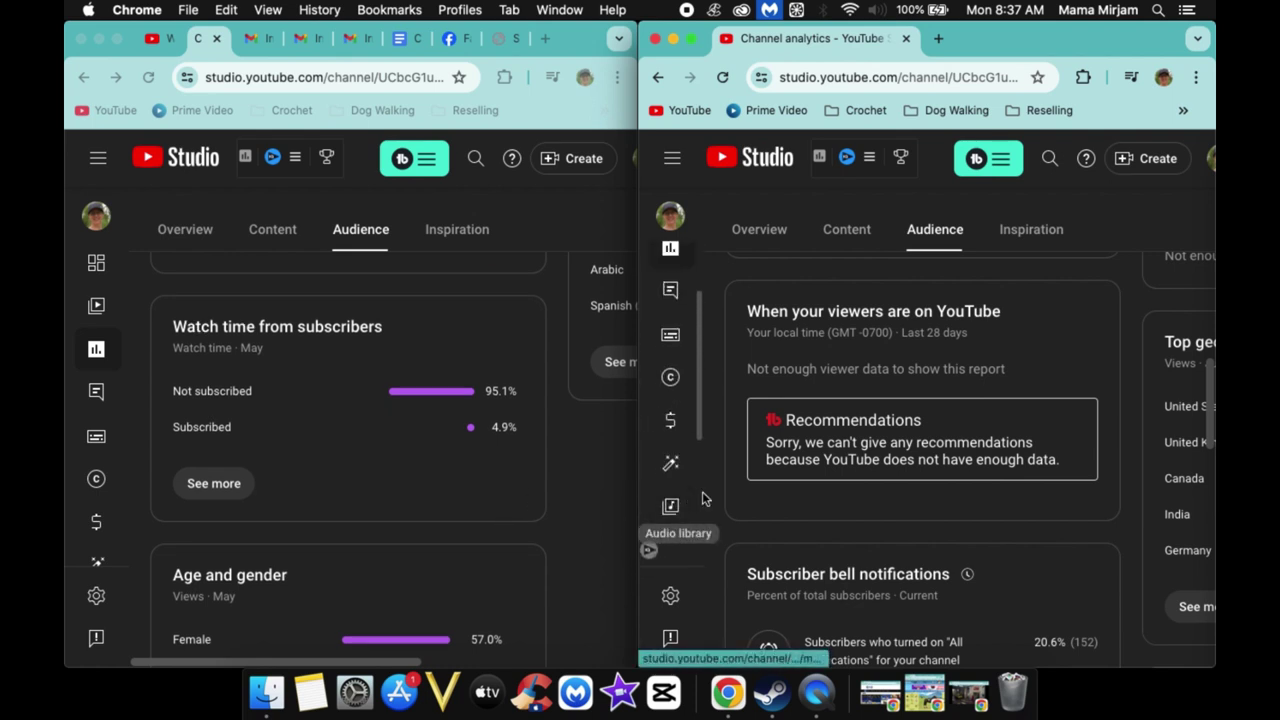
pyautogui.scroll(-10, 800, 468)
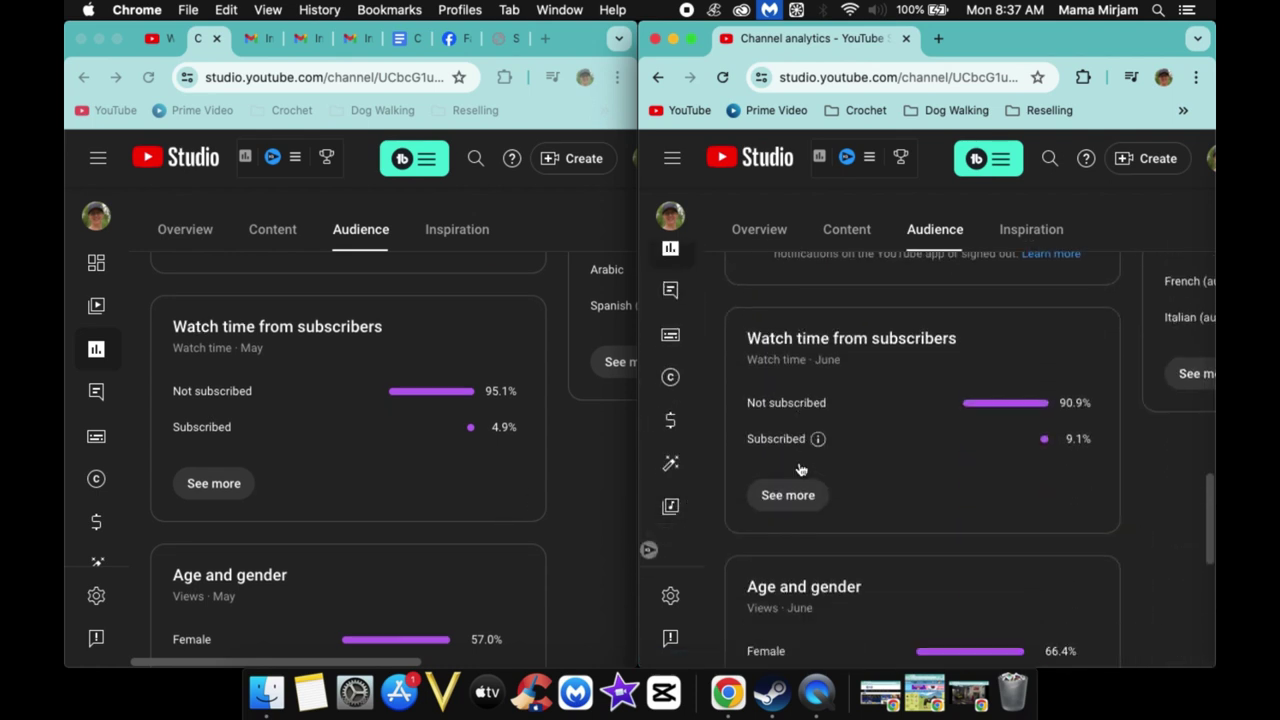
pyautogui.scroll(1, 800, 468)
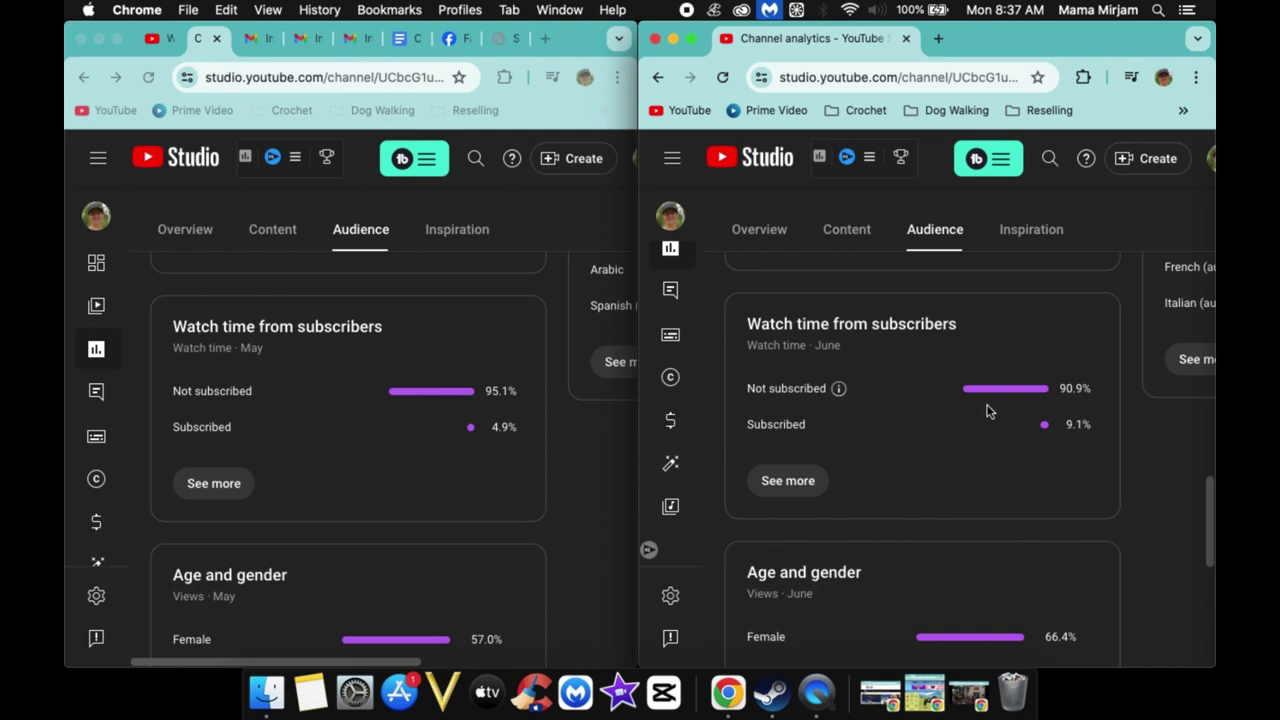
# - Compare the age and gender breakdown of views between May and June, through the 65+ years group
pyautogui.scroll(-3, 600, 563)
pyautogui.scroll(-2, 600, 563)
pyautogui.scroll(-3, 805, 580)
pyautogui.scroll(-2, 805, 580)
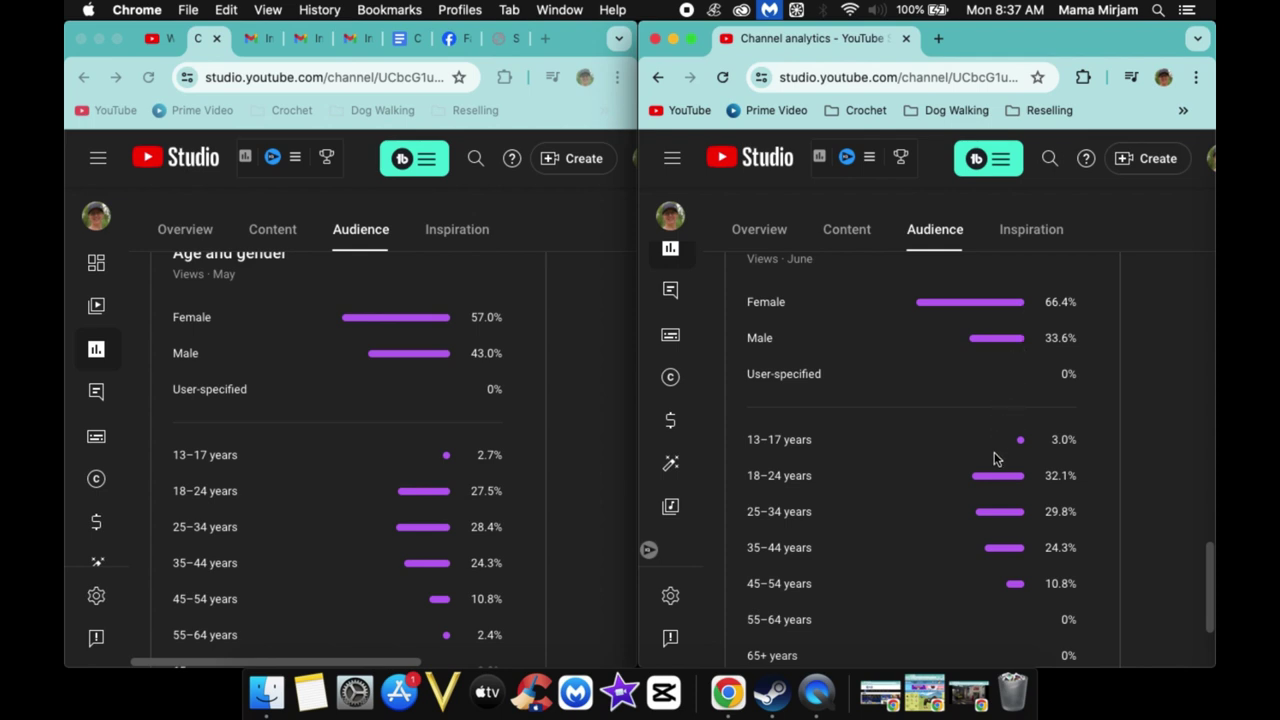
pyautogui.scroll(-1, 994, 455)
pyautogui.scroll(-2, 590, 478)
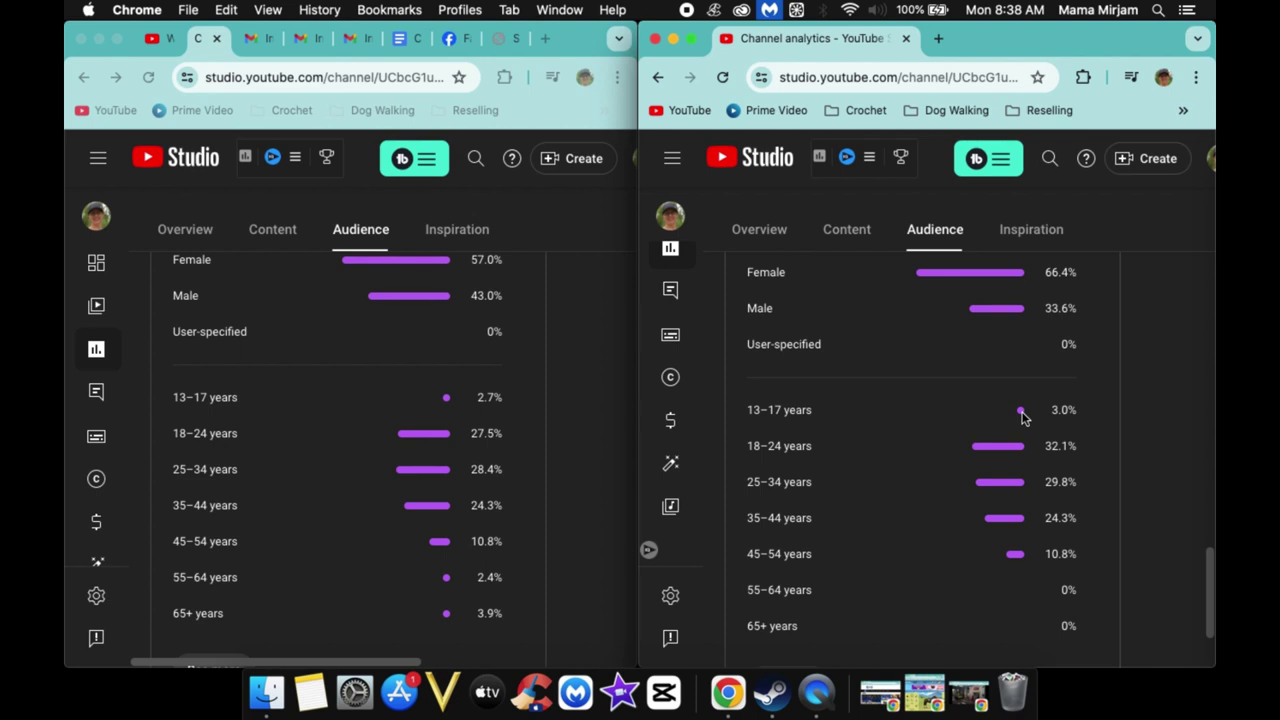
pyautogui.scroll(-2, 1022, 415)
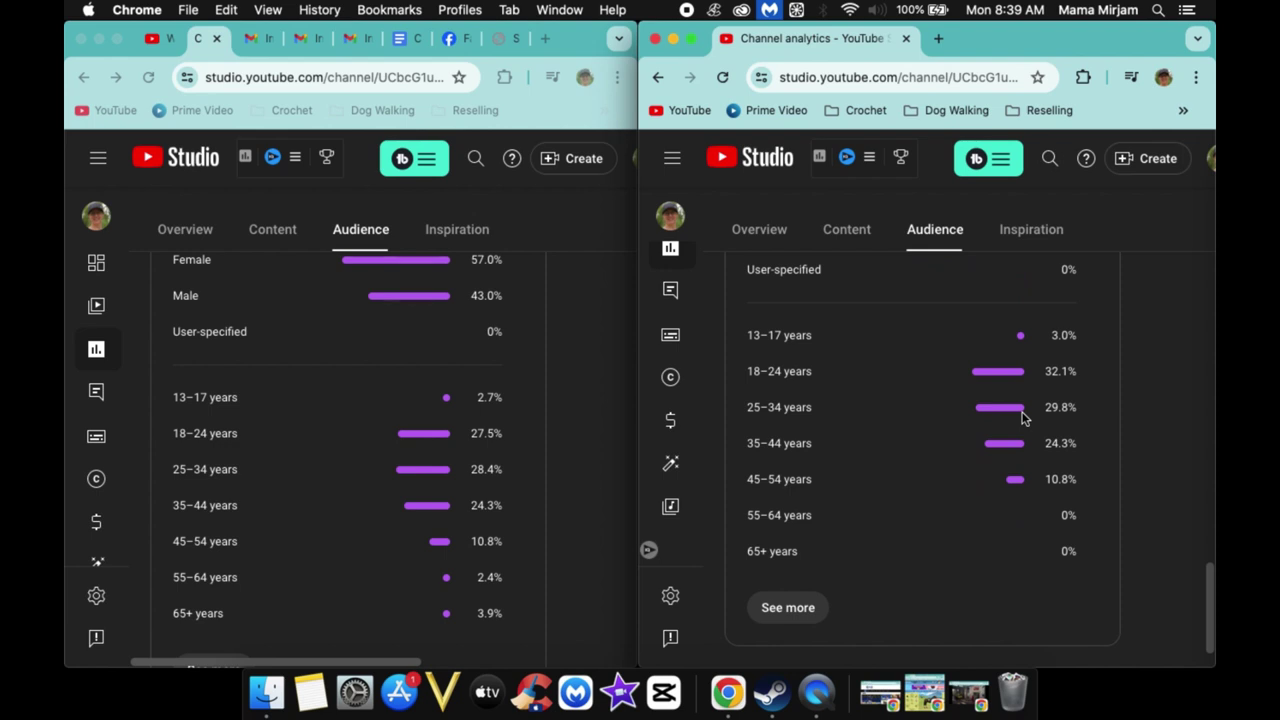
pyautogui.scroll(-2, 554, 476)
# - Check May's top subtitle/CC languages and switch both months' analytics from Audience to Content
pyautogui.hscroll(10, 554, 476)
pyautogui.scroll(-5, 554, 476)
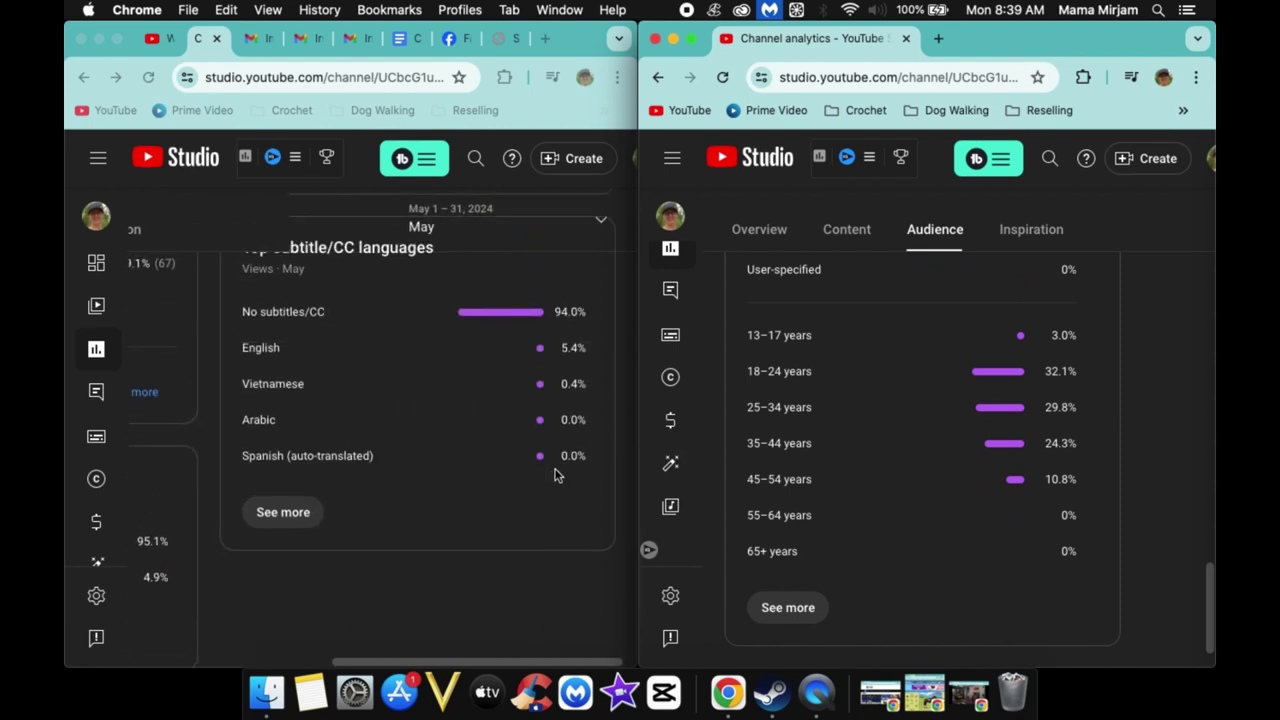
pyautogui.scroll(2, 554, 476)
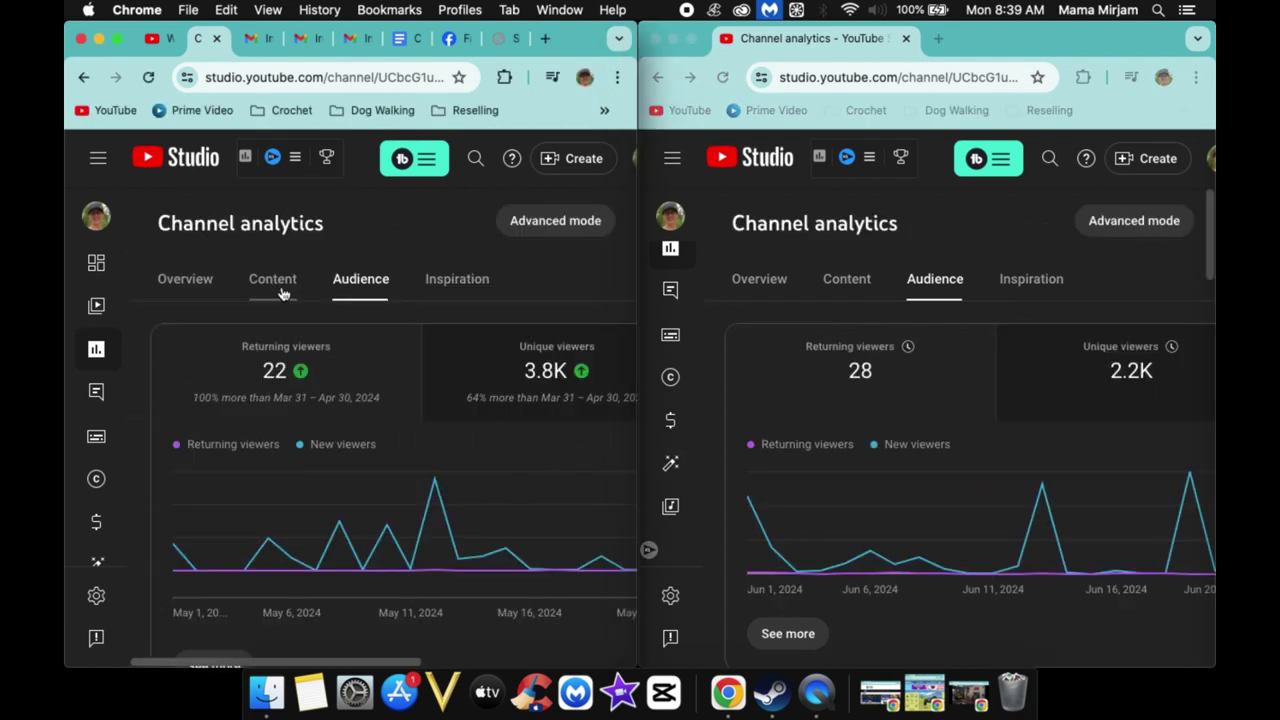
pyautogui.click(268, 283)
pyautogui.click(858, 288)
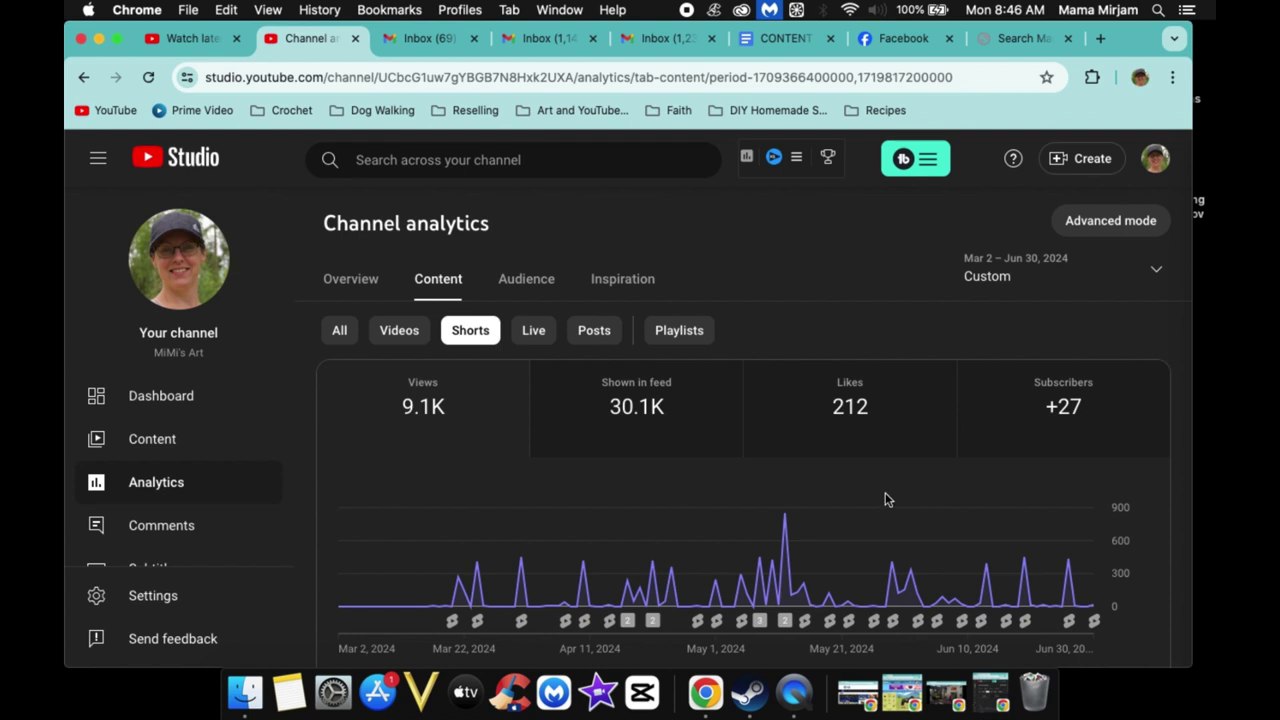
# - Look over the Shorts content analytics for Mar 2 – Jun 30, 2024, from the views chart to the traffic sources and top Shorts
pyautogui.scroll(-1, 885, 500)
pyautogui.scroll(-1, 885, 500)
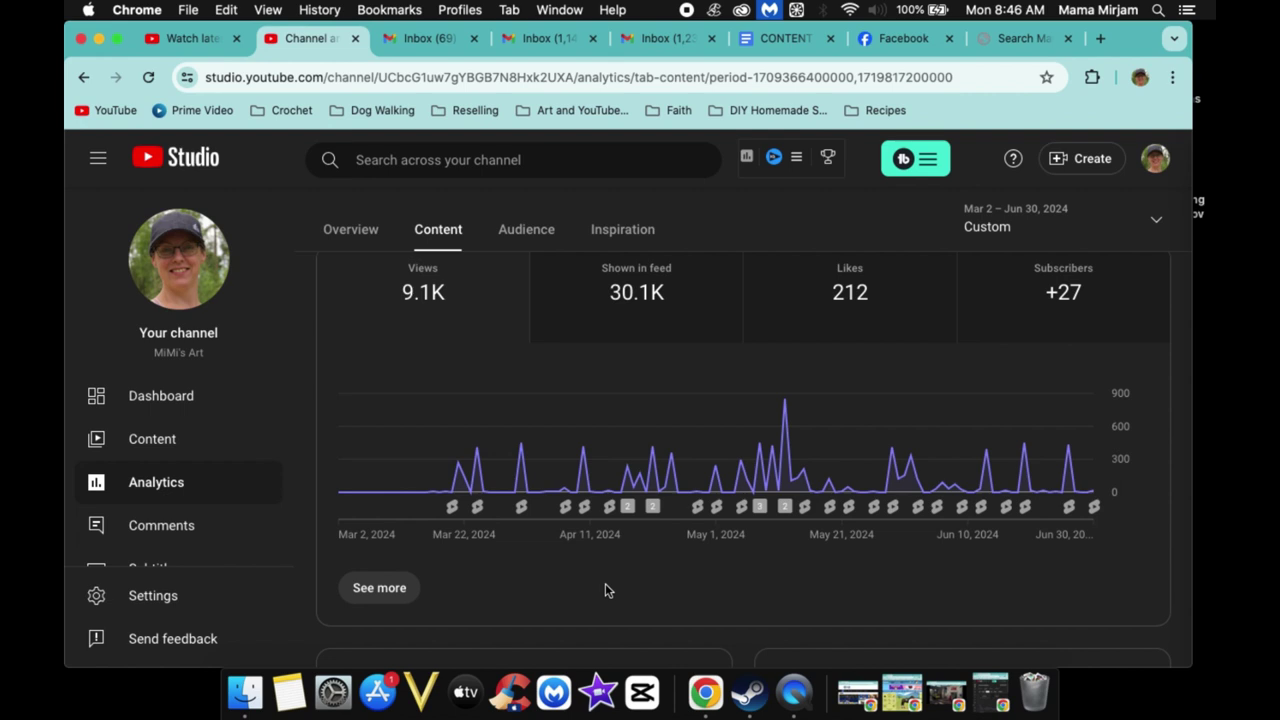
pyautogui.scroll(-5, 571, 571)
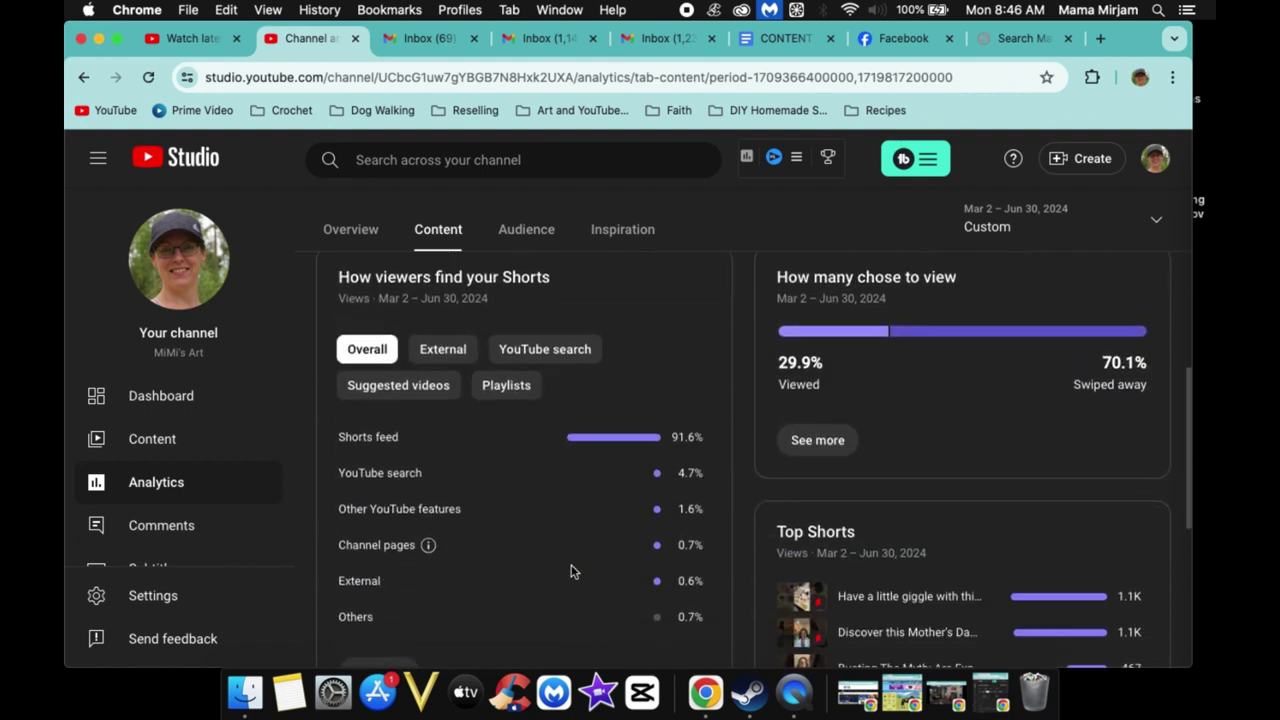
pyautogui.scroll(-3, 570, 571)
pyautogui.scroll(10, 570, 571)
pyautogui.scroll(2, 570, 571)
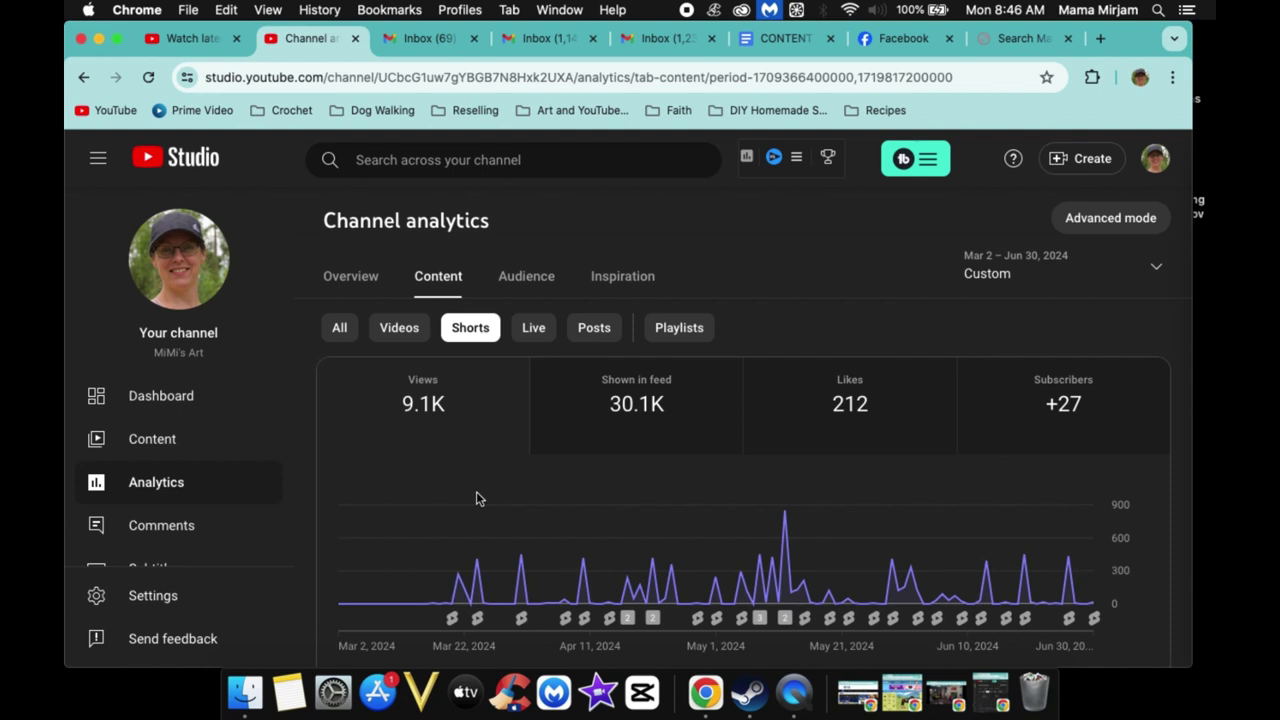
# - Inspect the Shorts views chart and its published-video markers for Mar 20, Mar 24 and Jun 30, 2024
pyautogui.moveTo(450, 603)
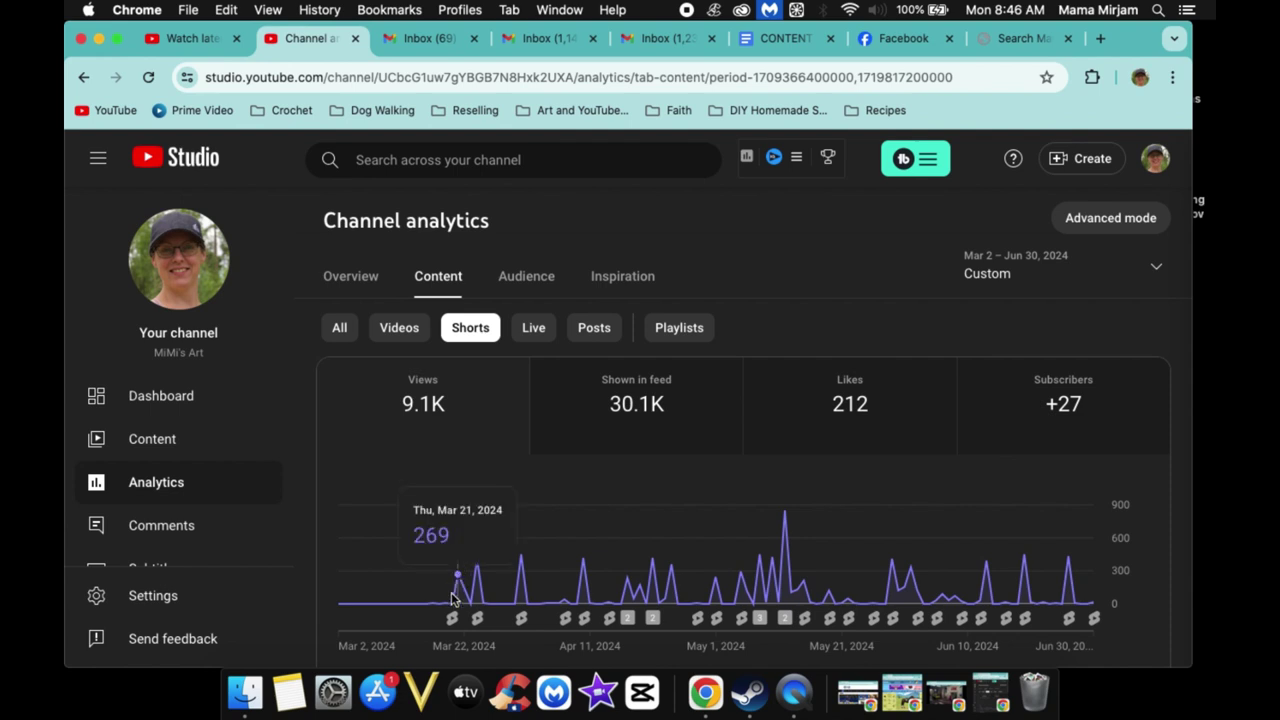
pyautogui.scroll(-3, 451, 620)
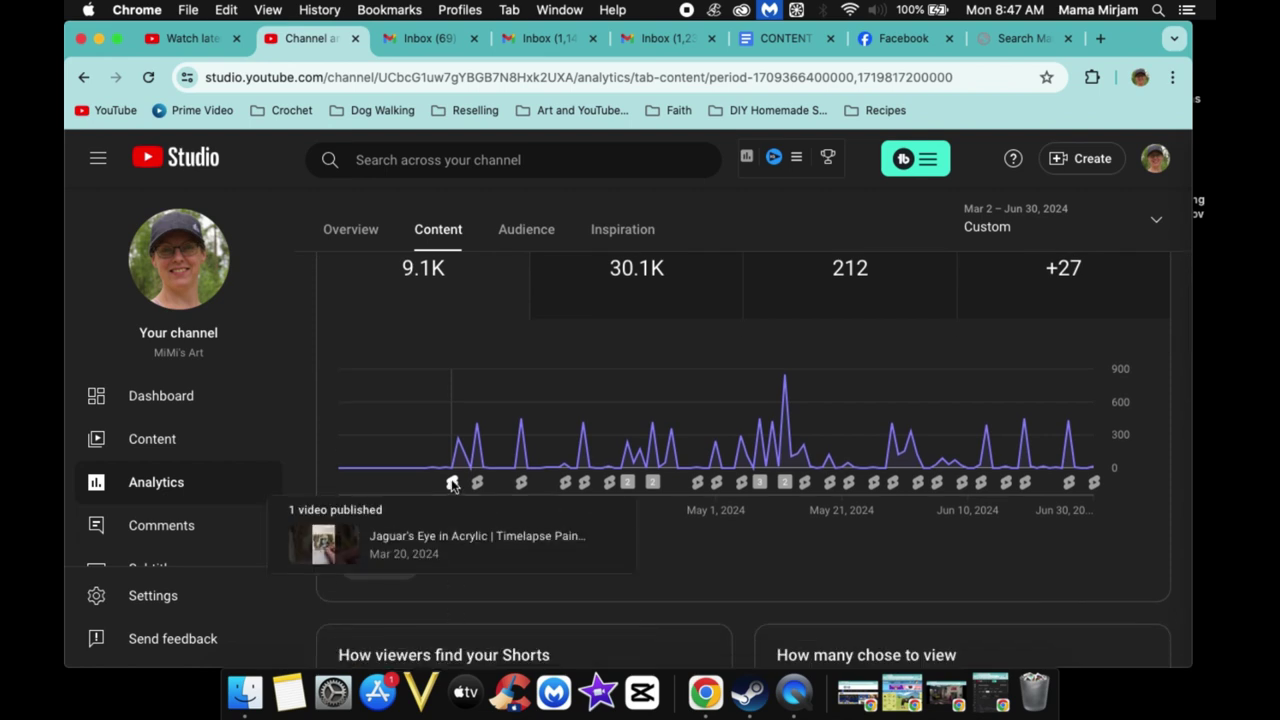
pyautogui.moveTo(477, 486)
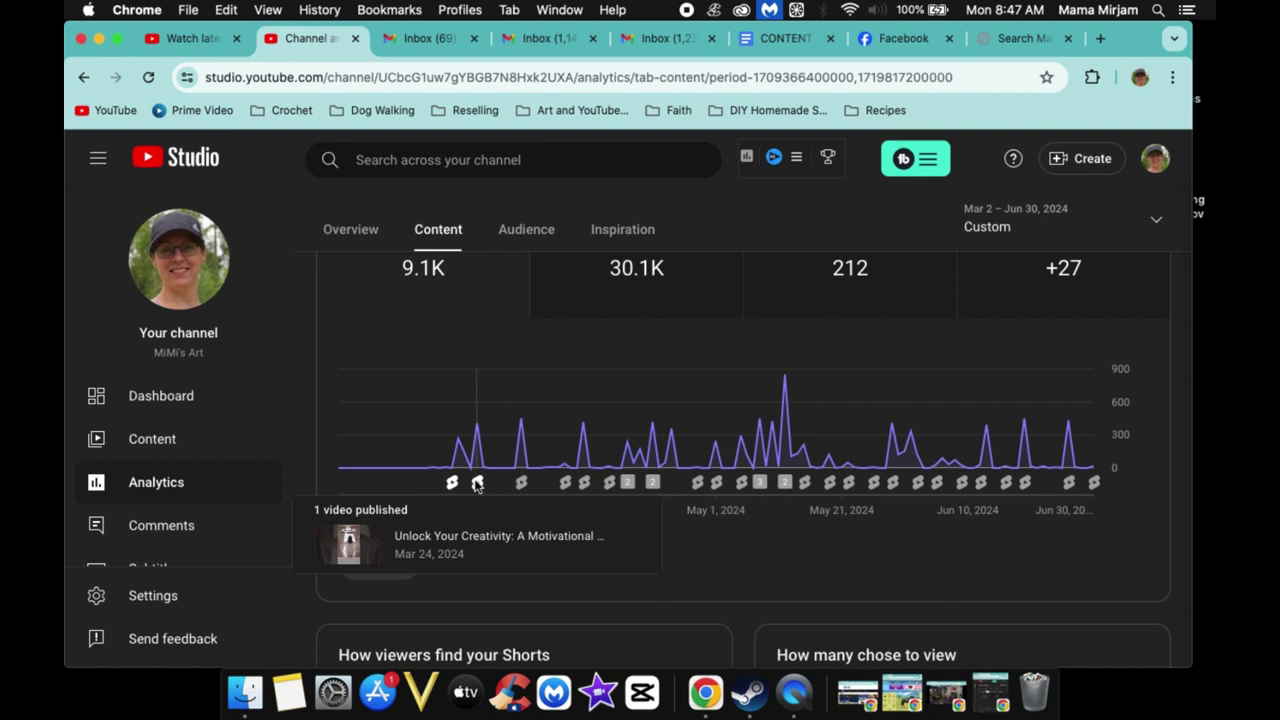
pyautogui.moveTo(457, 447)
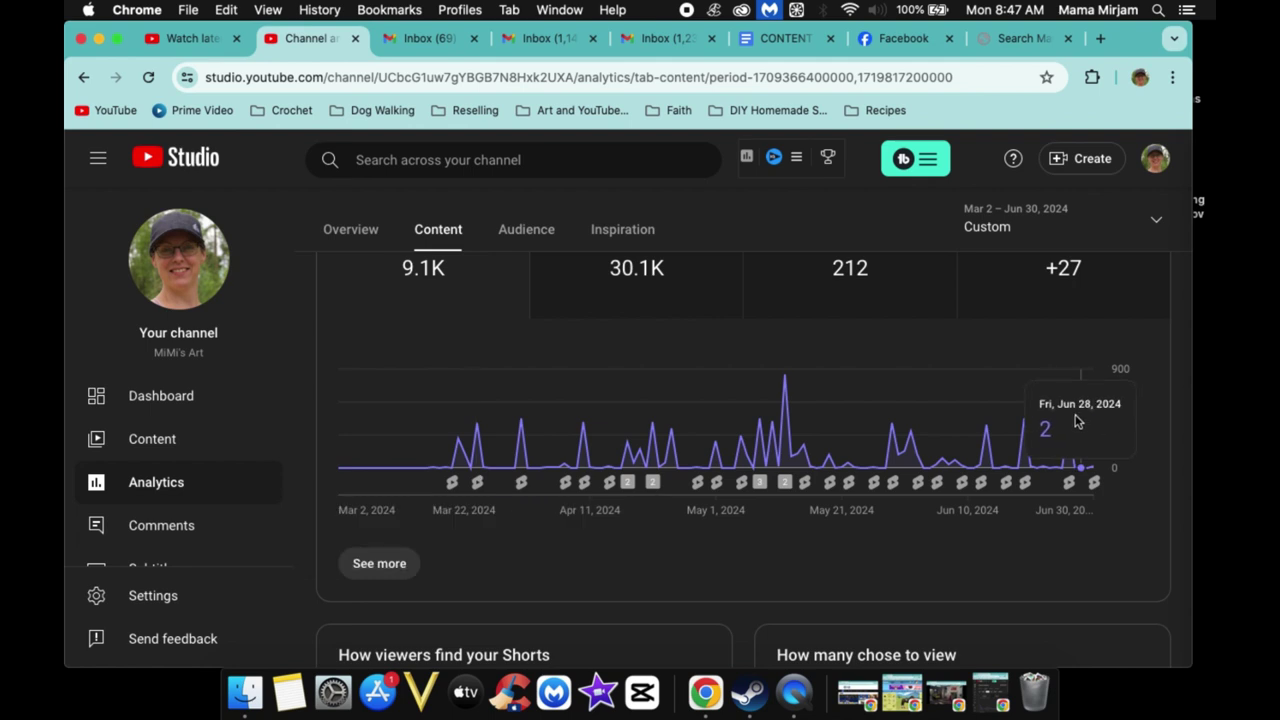
pyautogui.moveTo(1090, 480)
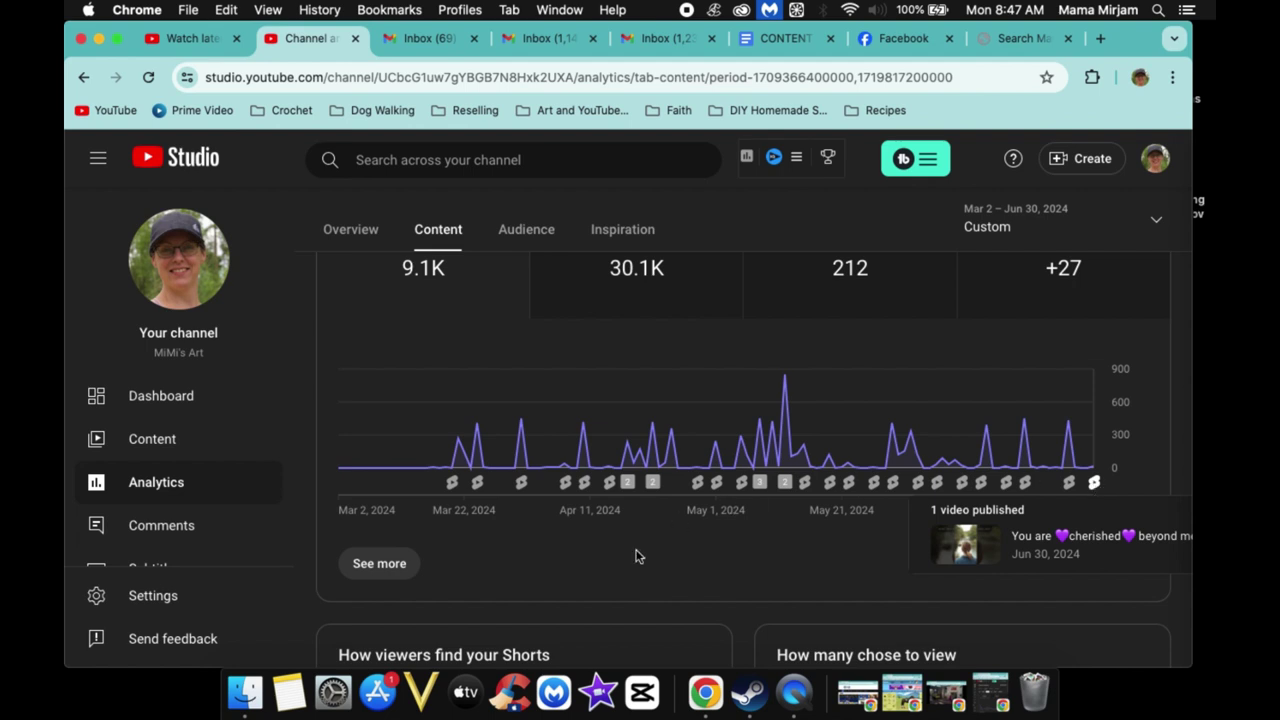
# - Review the Shorts totals for views, shown in feed, likes and subscribers, and examine daily views around early April and mid-May
pyautogui.scroll(2, 634, 557)
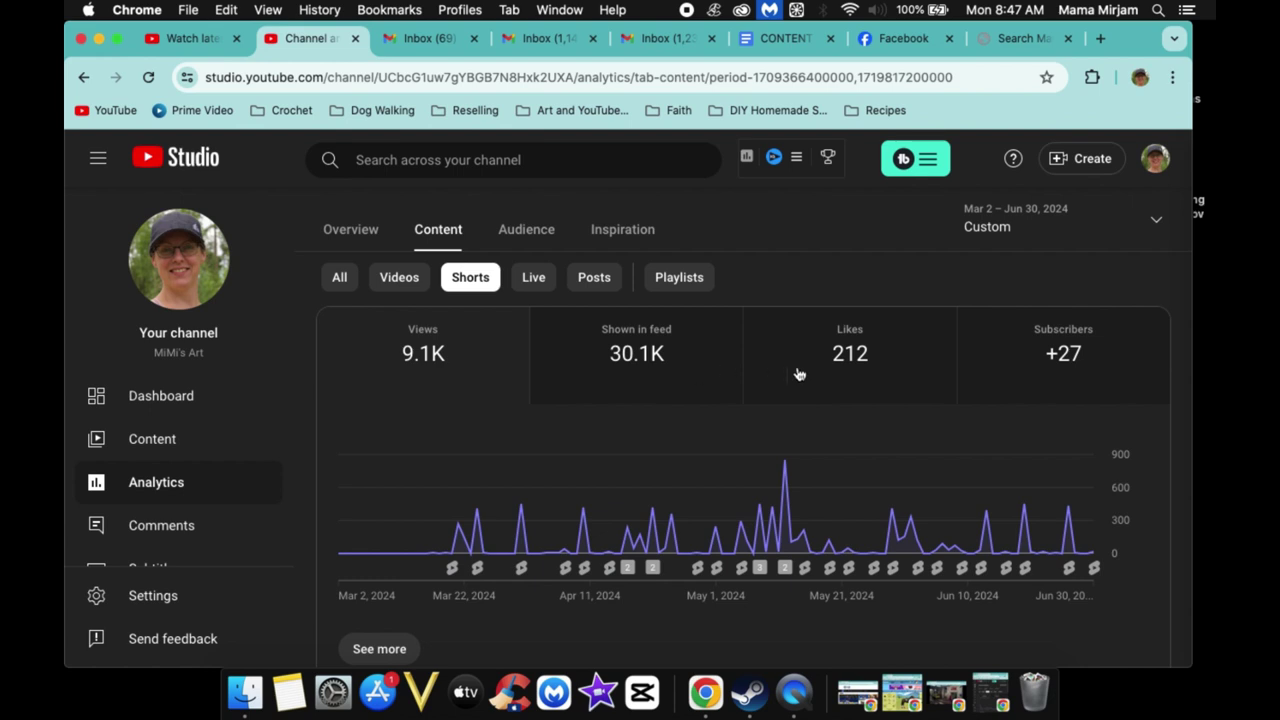
pyautogui.moveTo(868, 371)
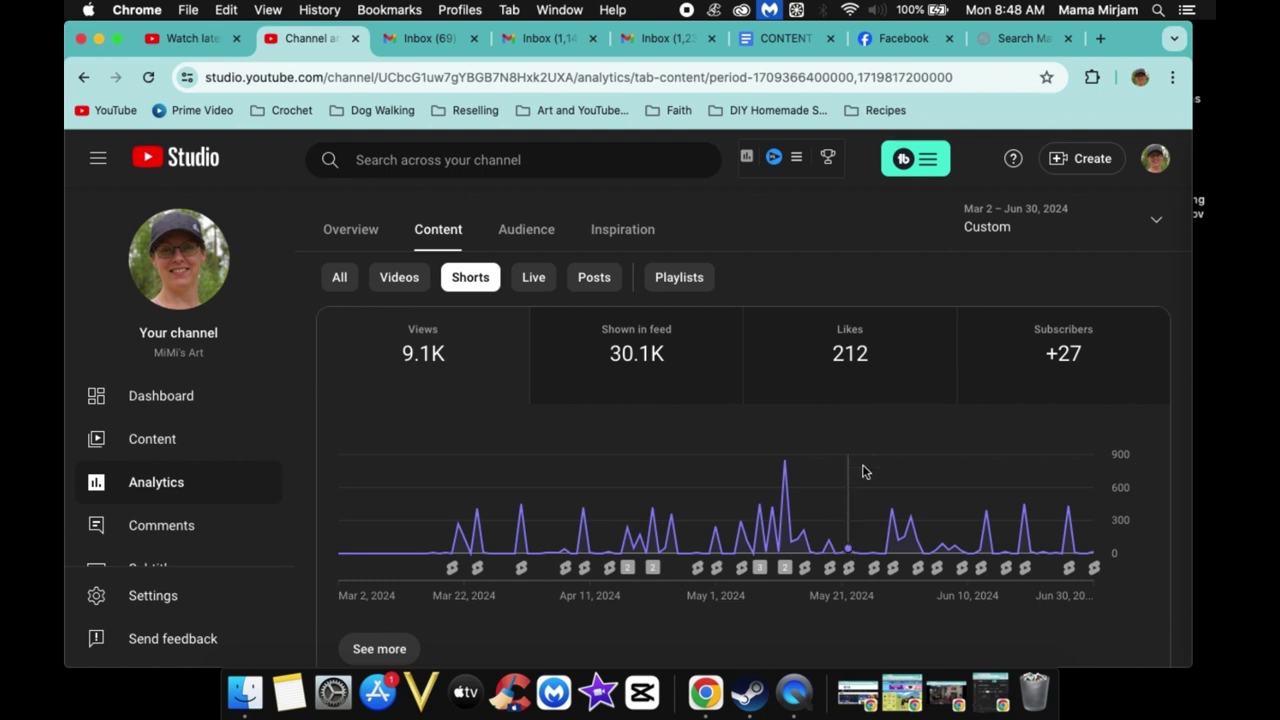
pyautogui.moveTo(855, 530)
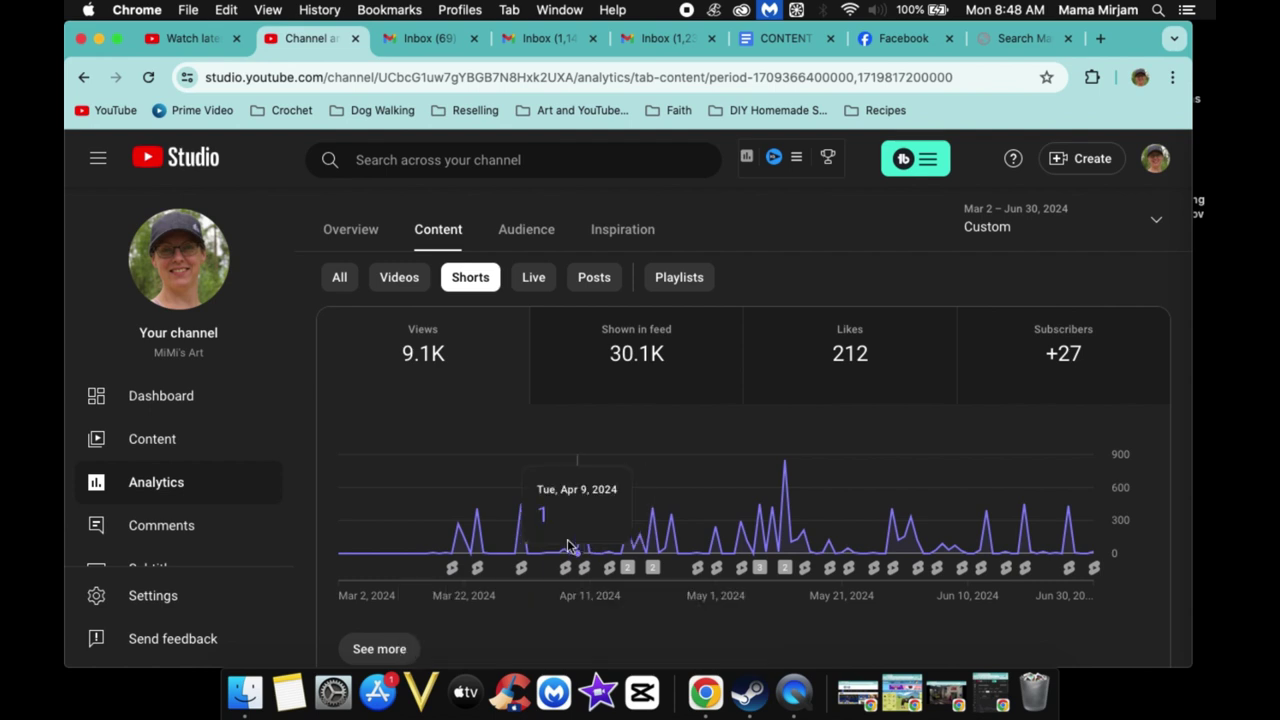
pyautogui.moveTo(525, 570)
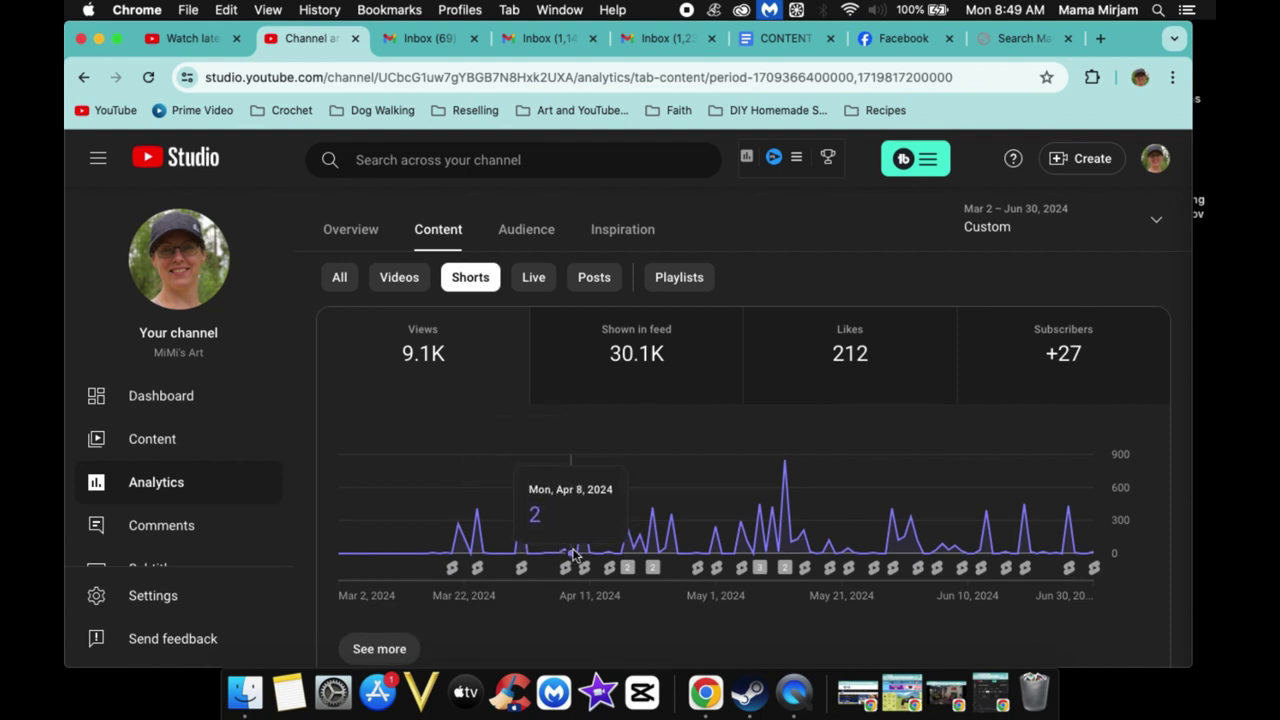
pyautogui.moveTo(585, 556)
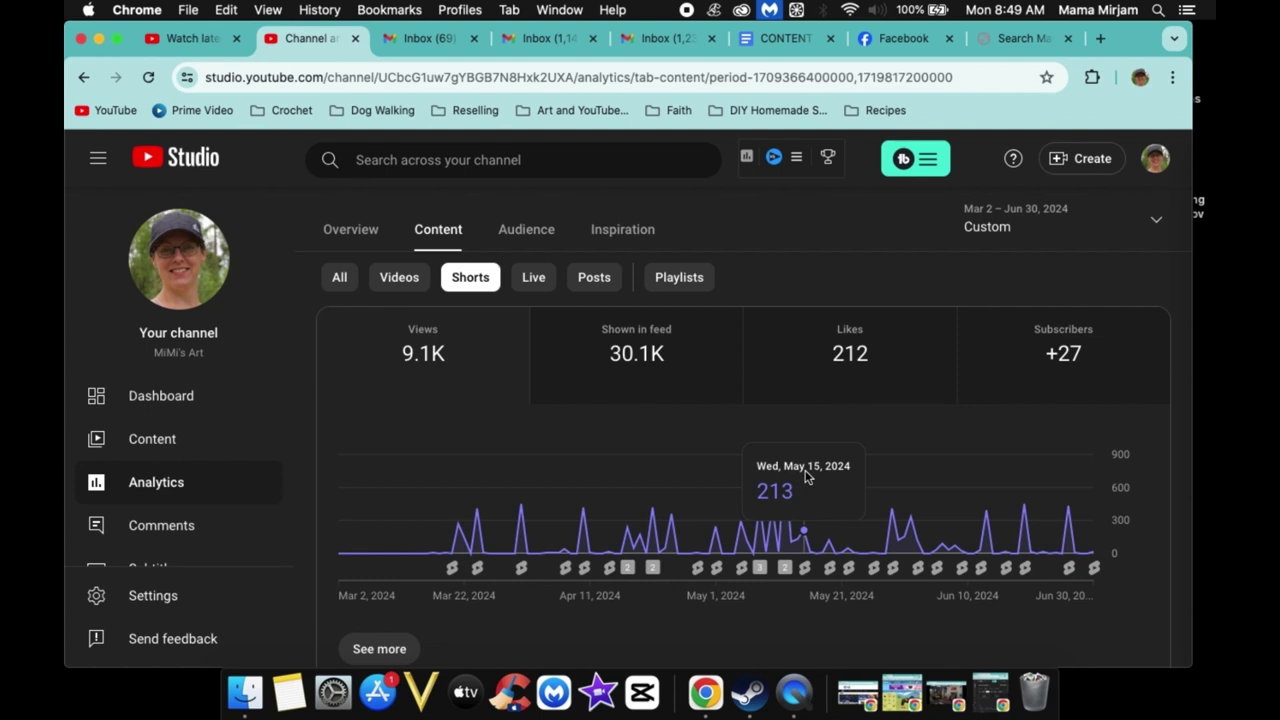
# - Examine how viewers find the Shorts, how many chose to view, and the Top Shorts for Mar 2 – Jun 30, 2024
pyautogui.scroll(-3, 756, 632)
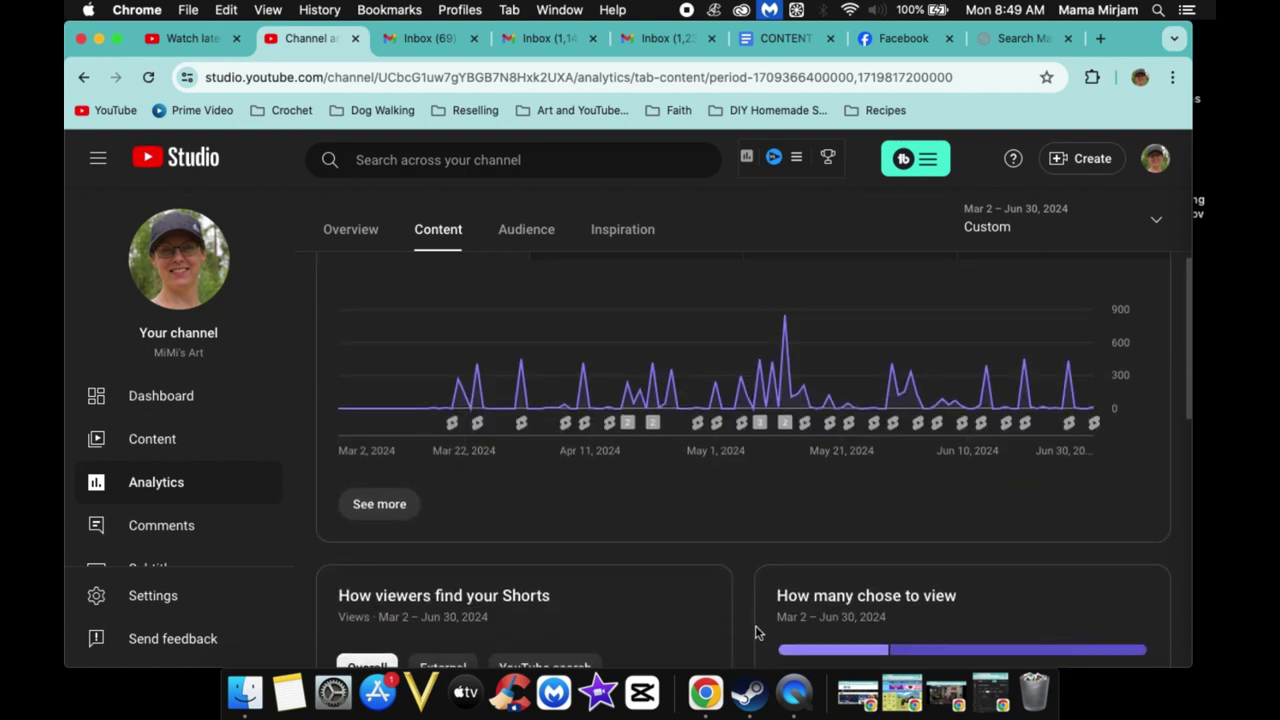
pyautogui.scroll(-2, 750, 628)
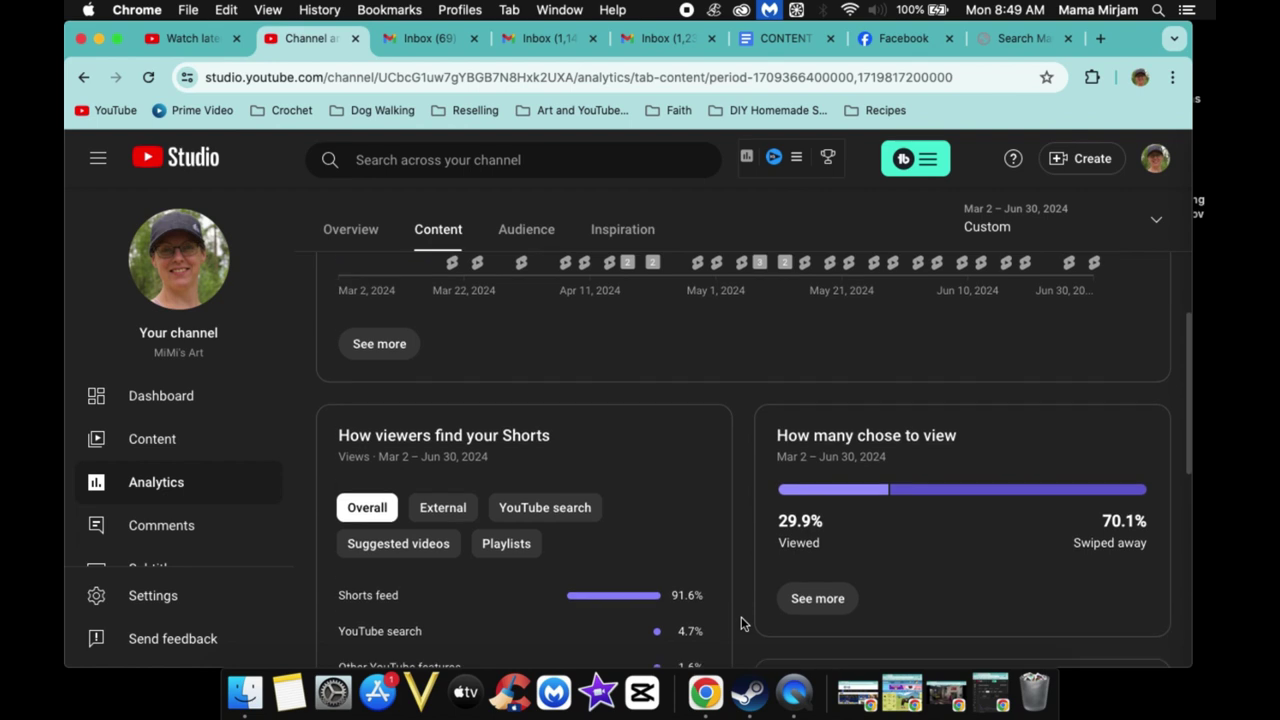
pyautogui.scroll(-1, 741, 623)
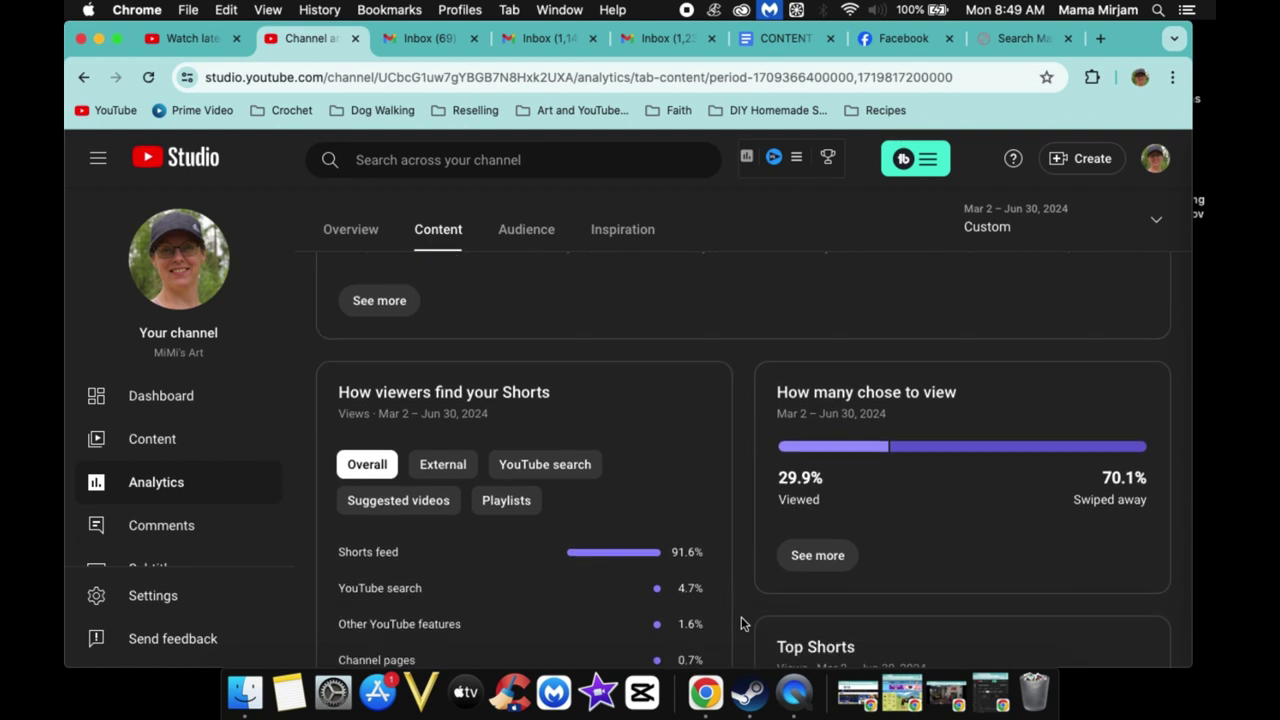
pyautogui.scroll(-1, 741, 623)
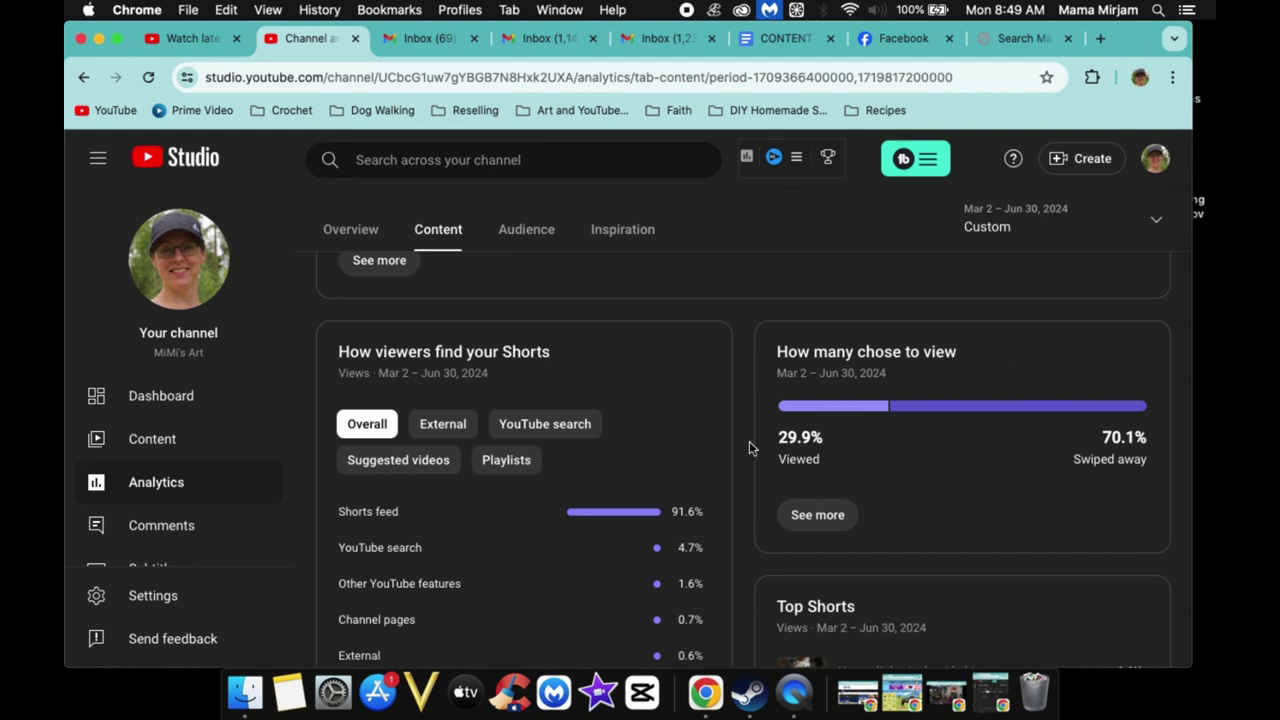
pyautogui.scroll(-3, 750, 450)
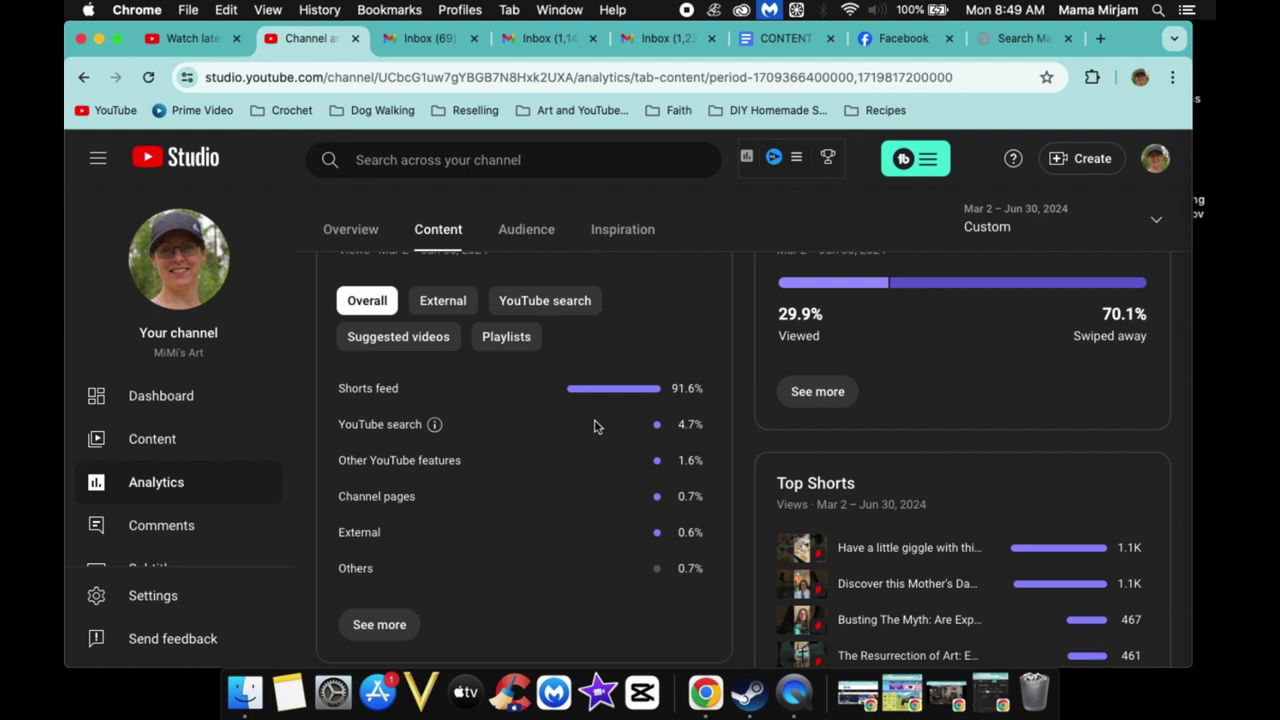
pyautogui.moveTo(436, 426)
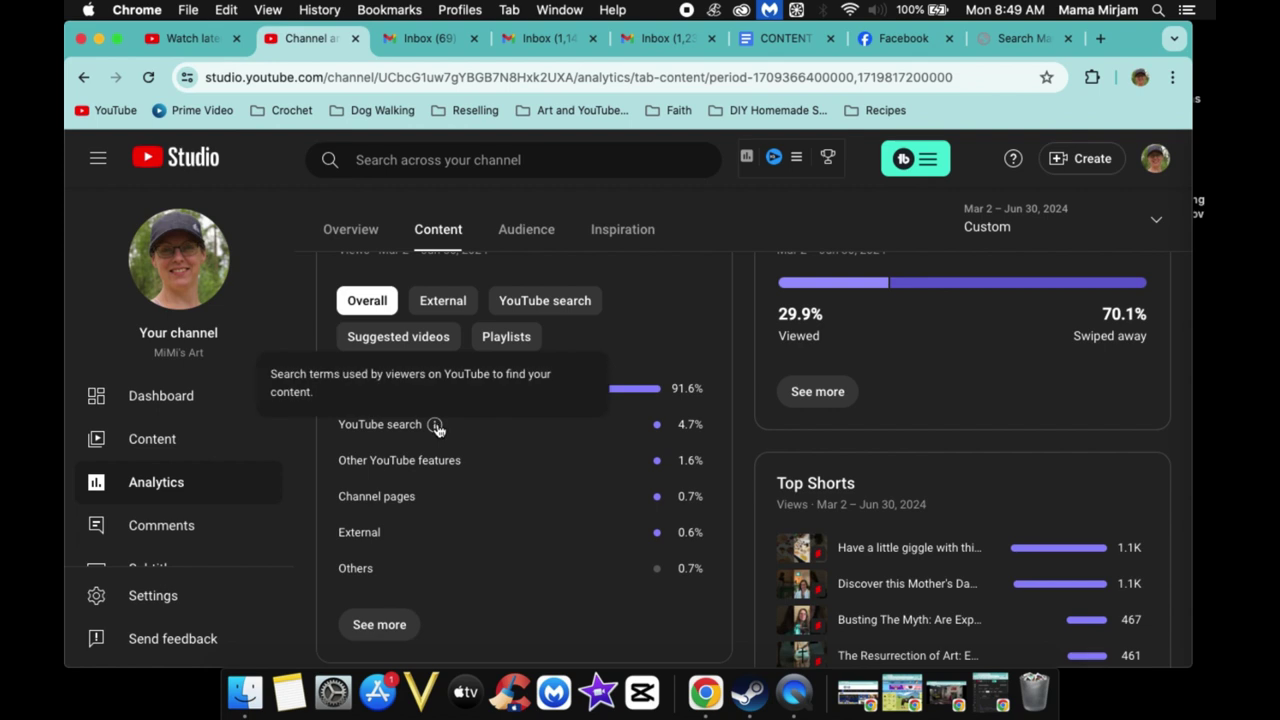
pyautogui.scroll(-5, 680, 580)
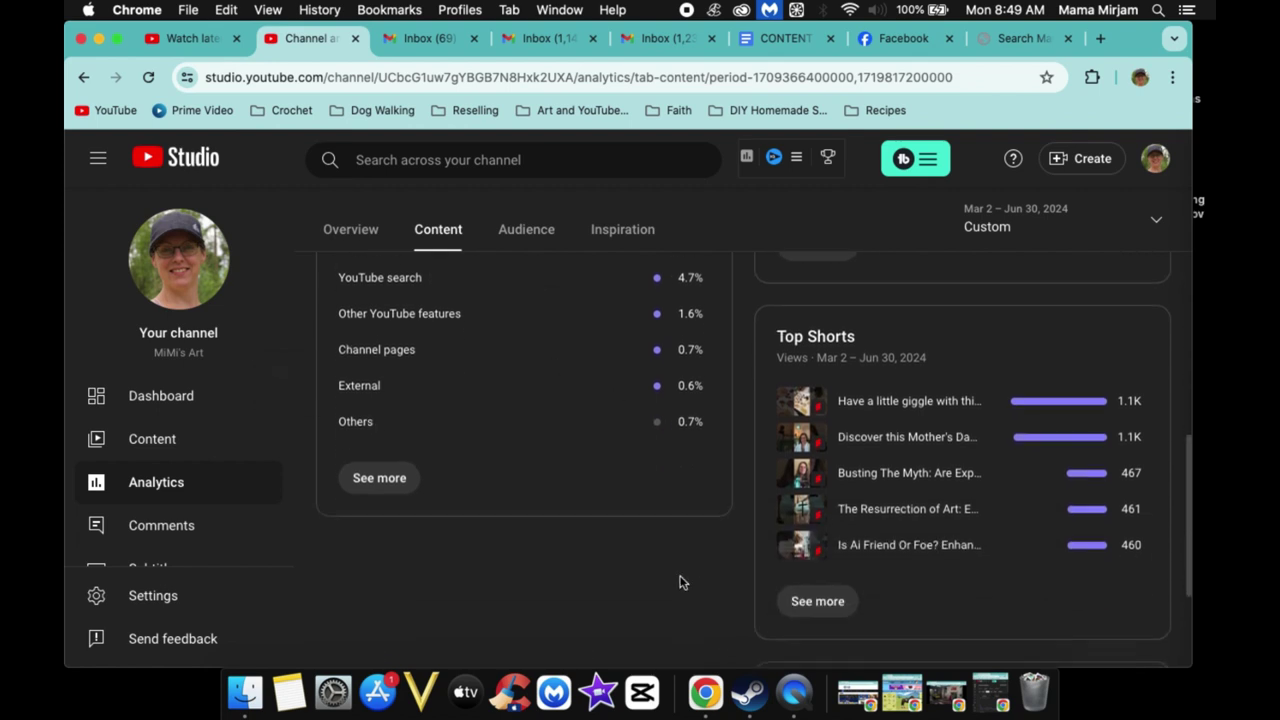
pyautogui.scroll(1, 722, 515)
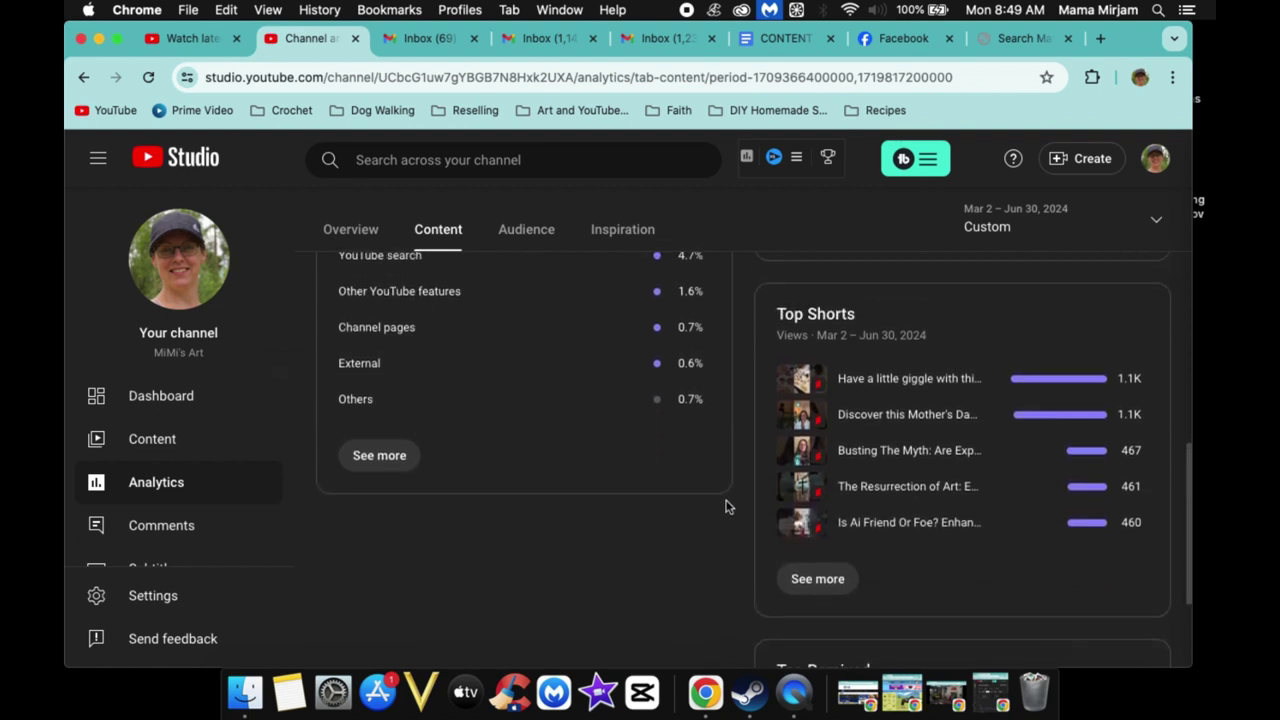
pyautogui.scroll(-1, 727, 507)
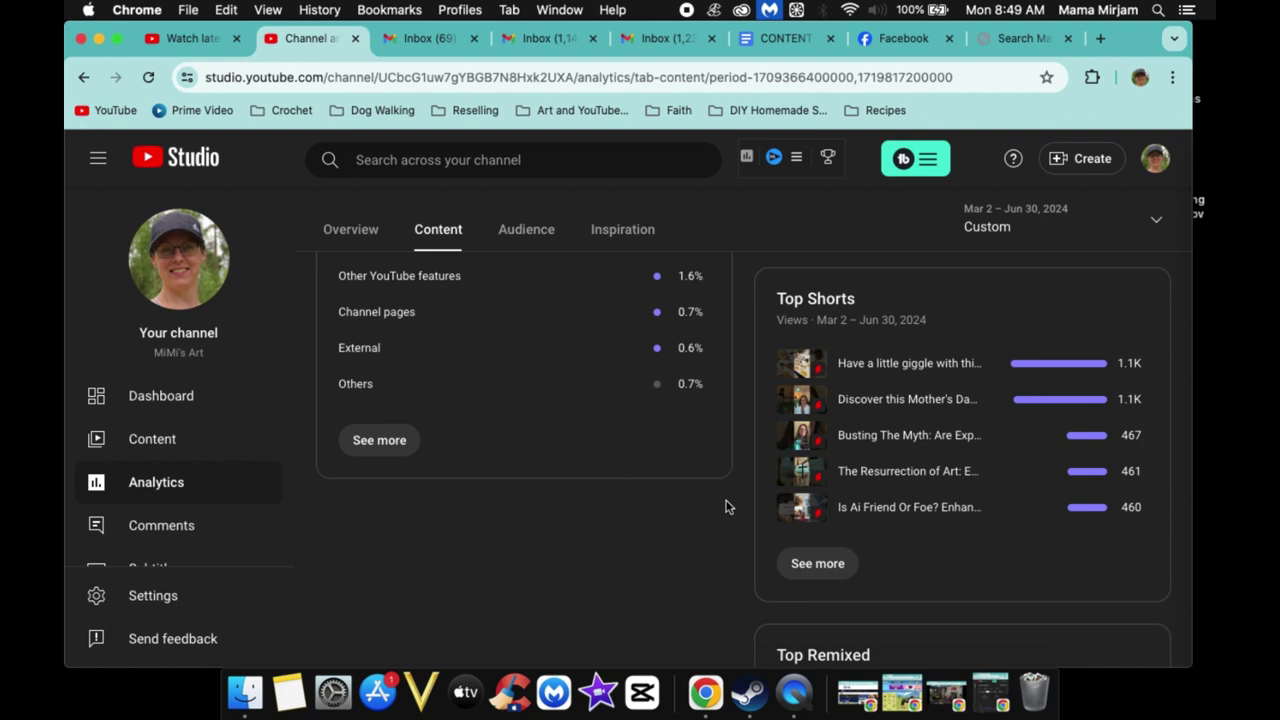
# - Check the Top Remixed content for Mar 2 – Jun 30, 2024, and the Shorts totals and daily views for May 2024
pyautogui.scroll(-3, 727, 507)
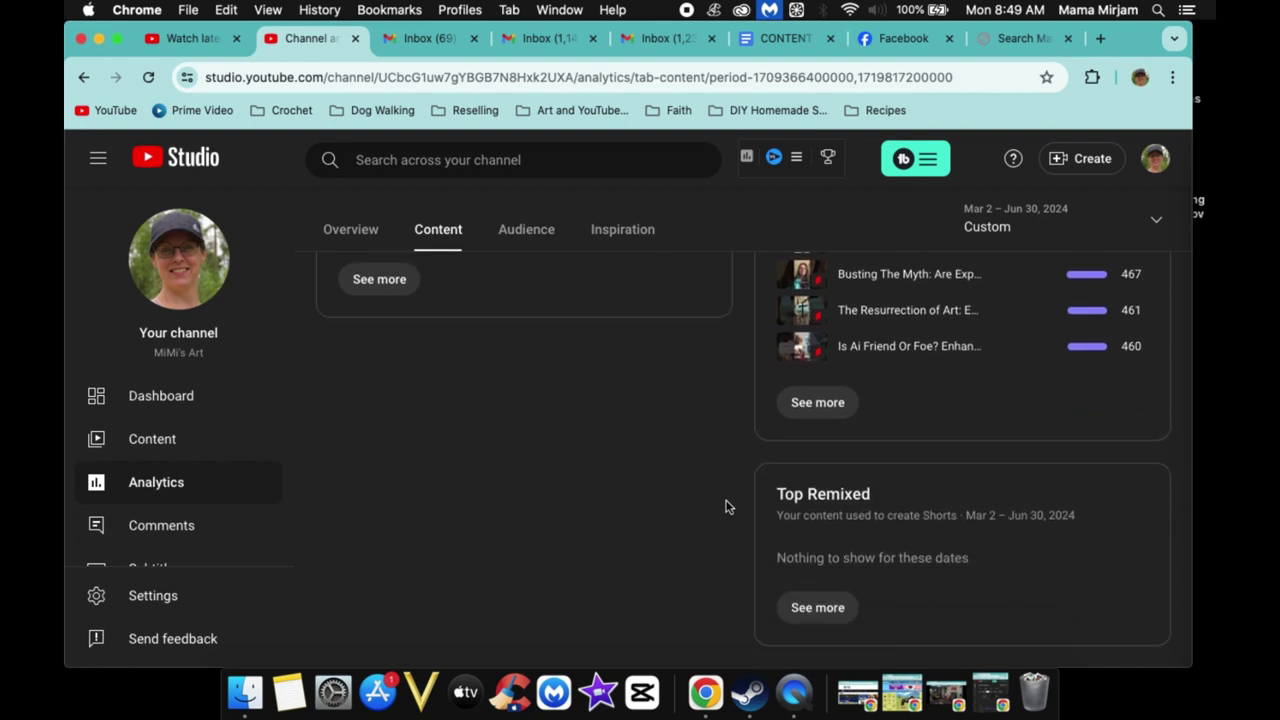
pyautogui.scroll(10, 727, 507)
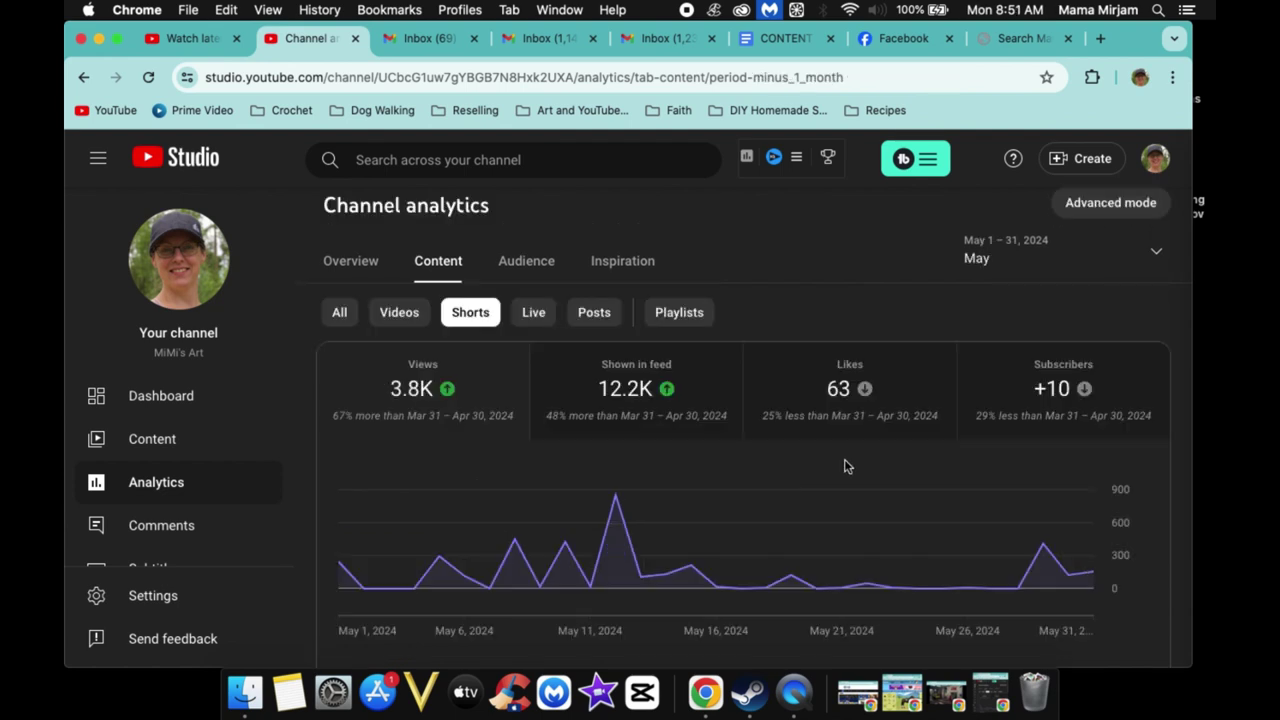
pyautogui.moveTo(792, 582)
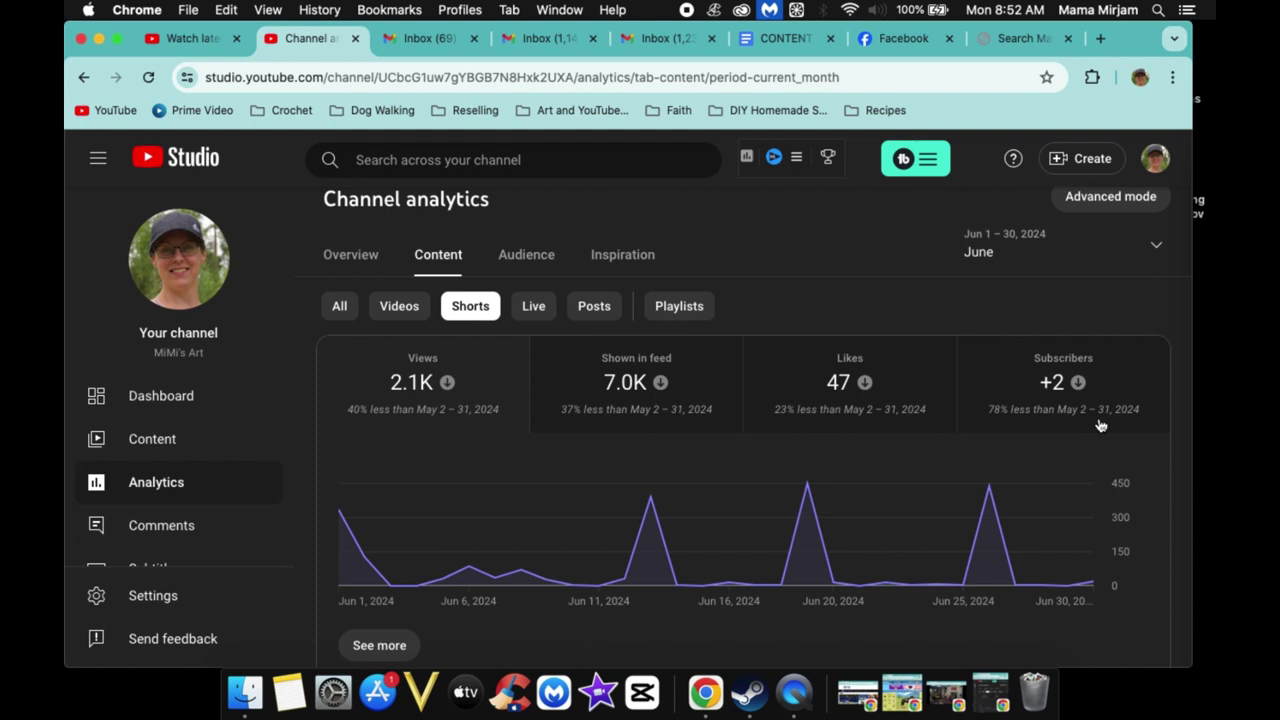
# - Review the June 2024 Shorts totals, daily views chart and how many viewers chose to view
pyautogui.scroll(-5, 963, 486)
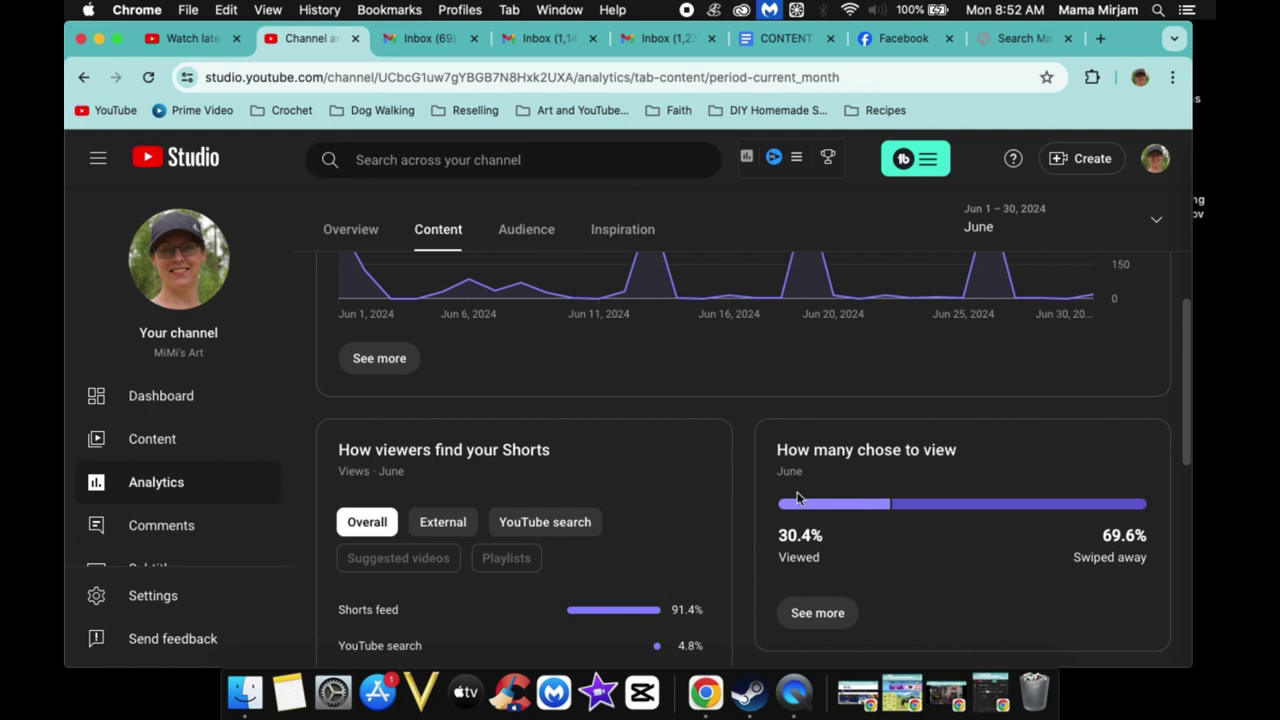
pyautogui.scroll(5, 752, 501)
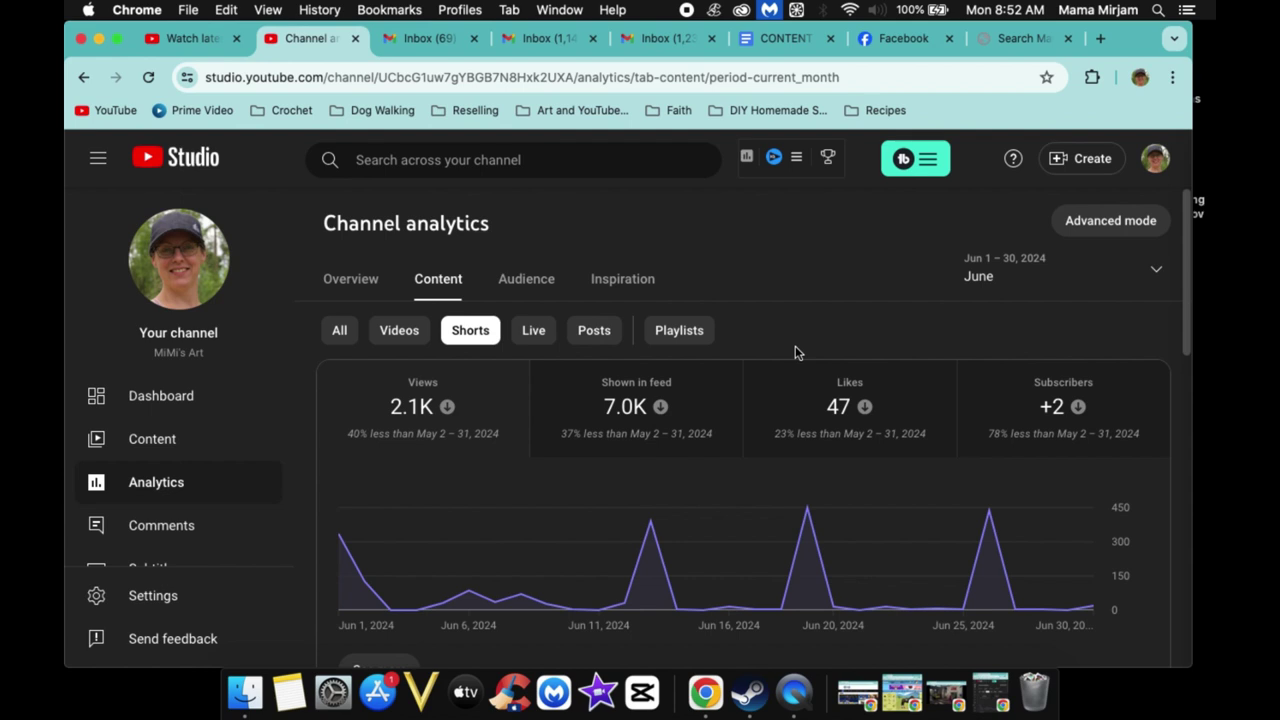
pyautogui.scroll(-1, 779, 312)
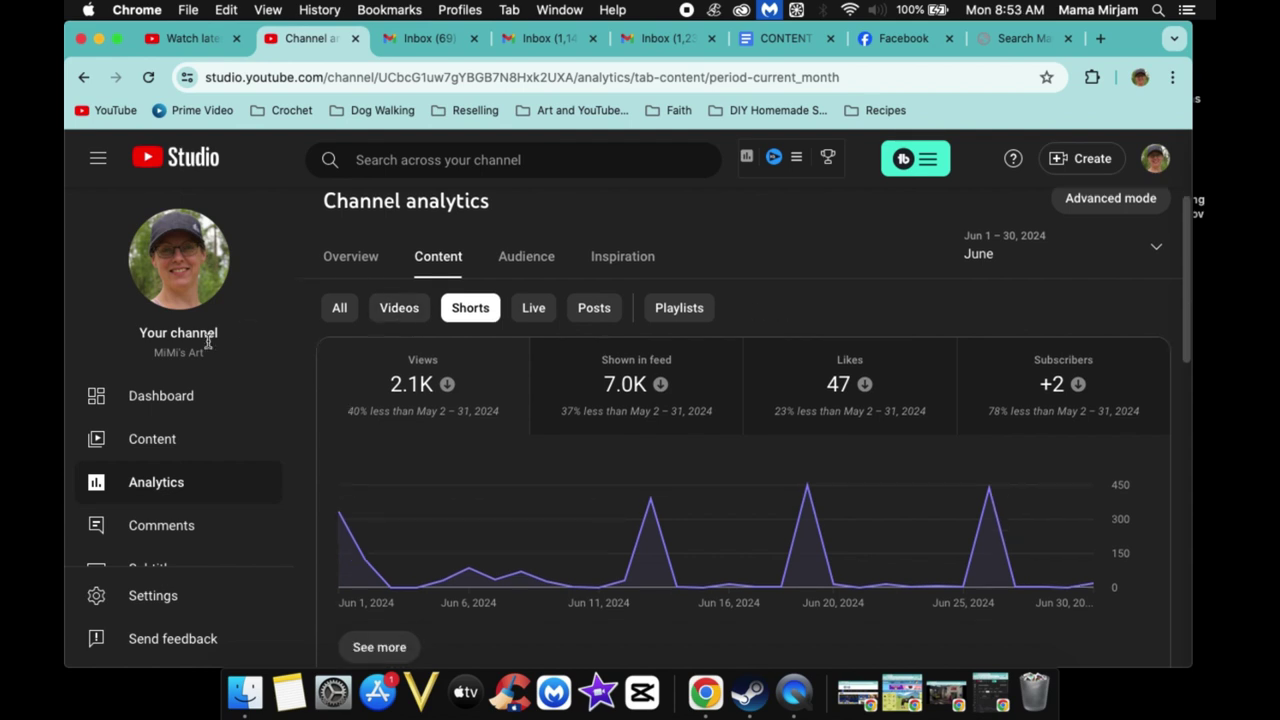
# - Open the channel's Shorts content list and find the Mar 31, 2024 Short with its views, comments and likes
pyautogui.click(151, 444)
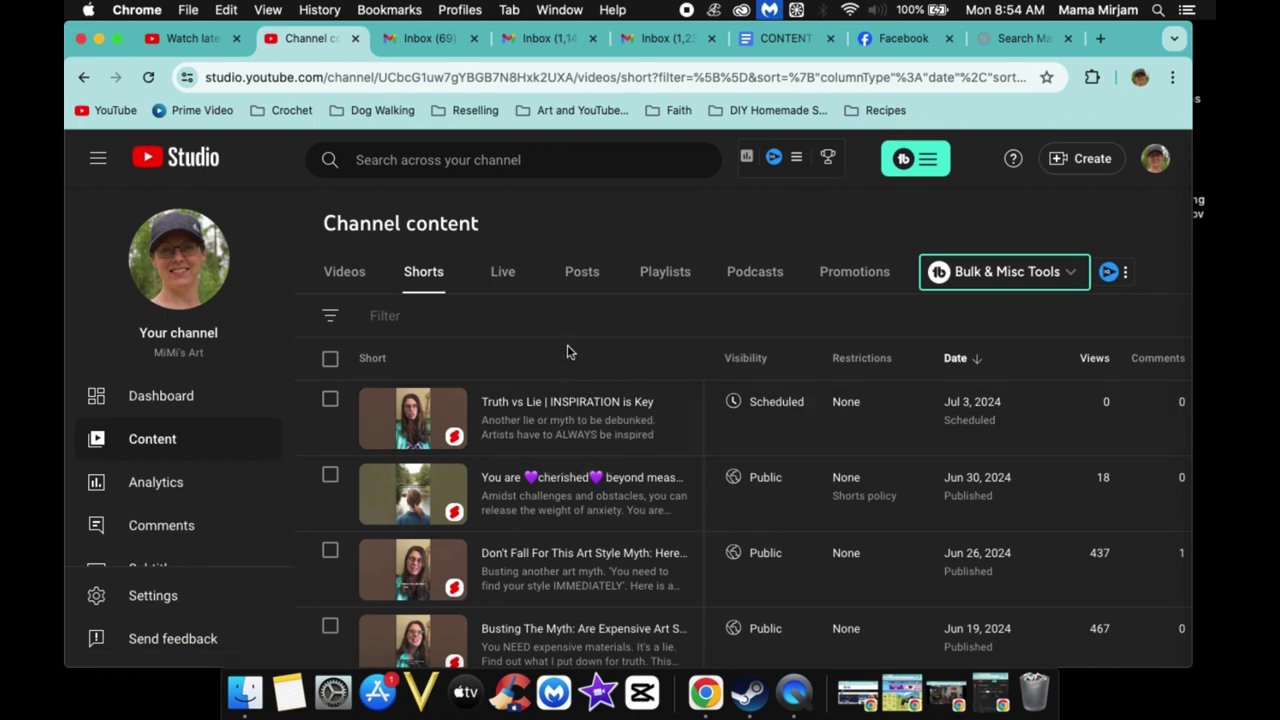
pyautogui.hscroll(3, 1123, 443)
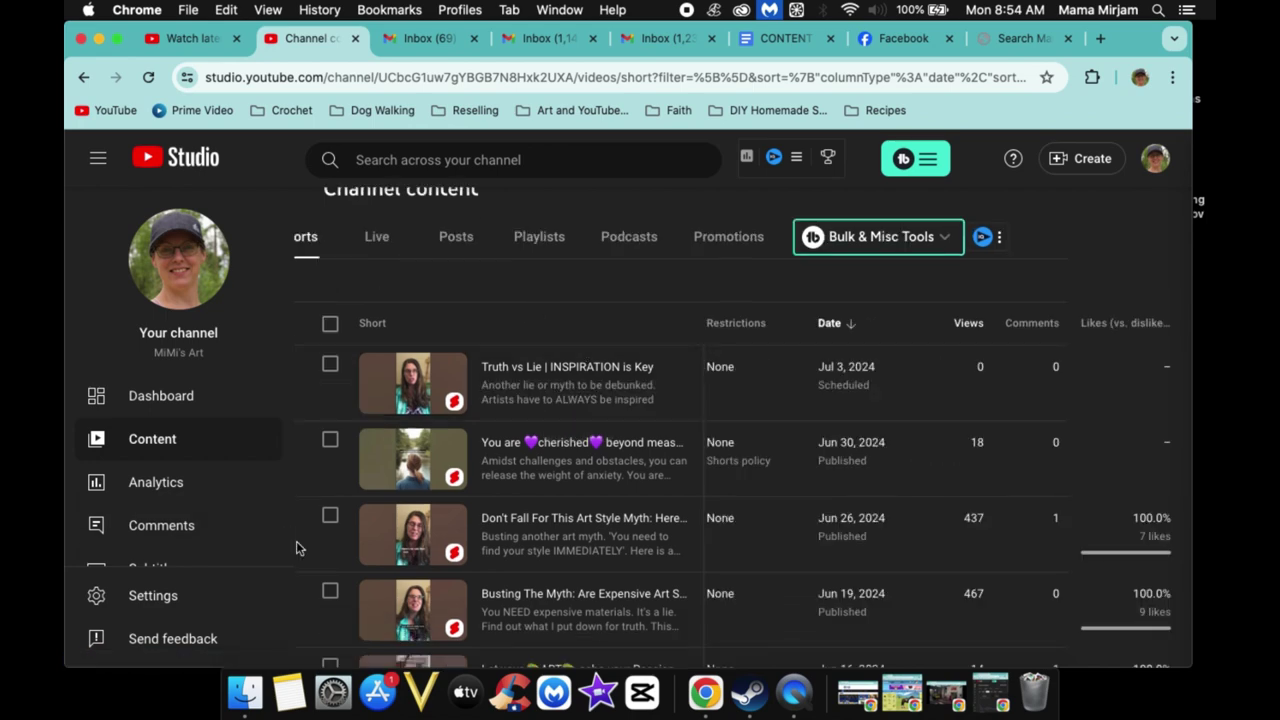
pyautogui.scroll(-5, 304, 571)
pyautogui.scroll(-12, 304, 571)
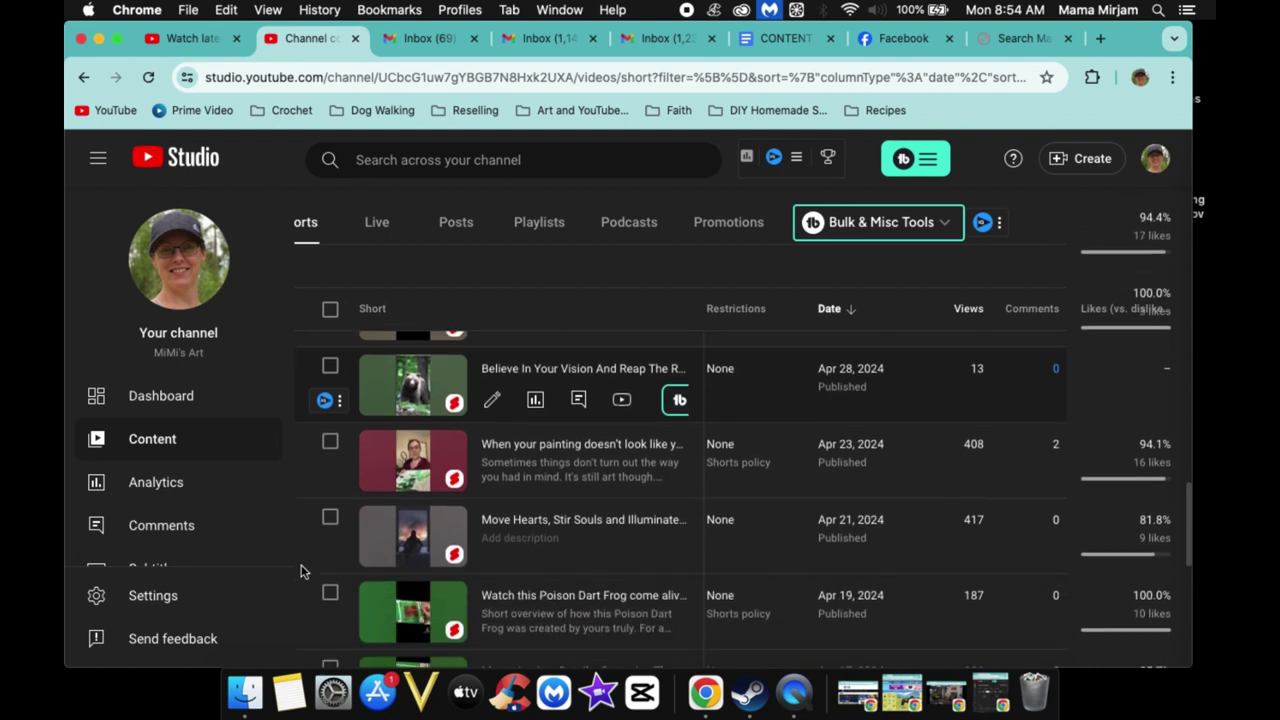
pyautogui.scroll(-5, 304, 571)
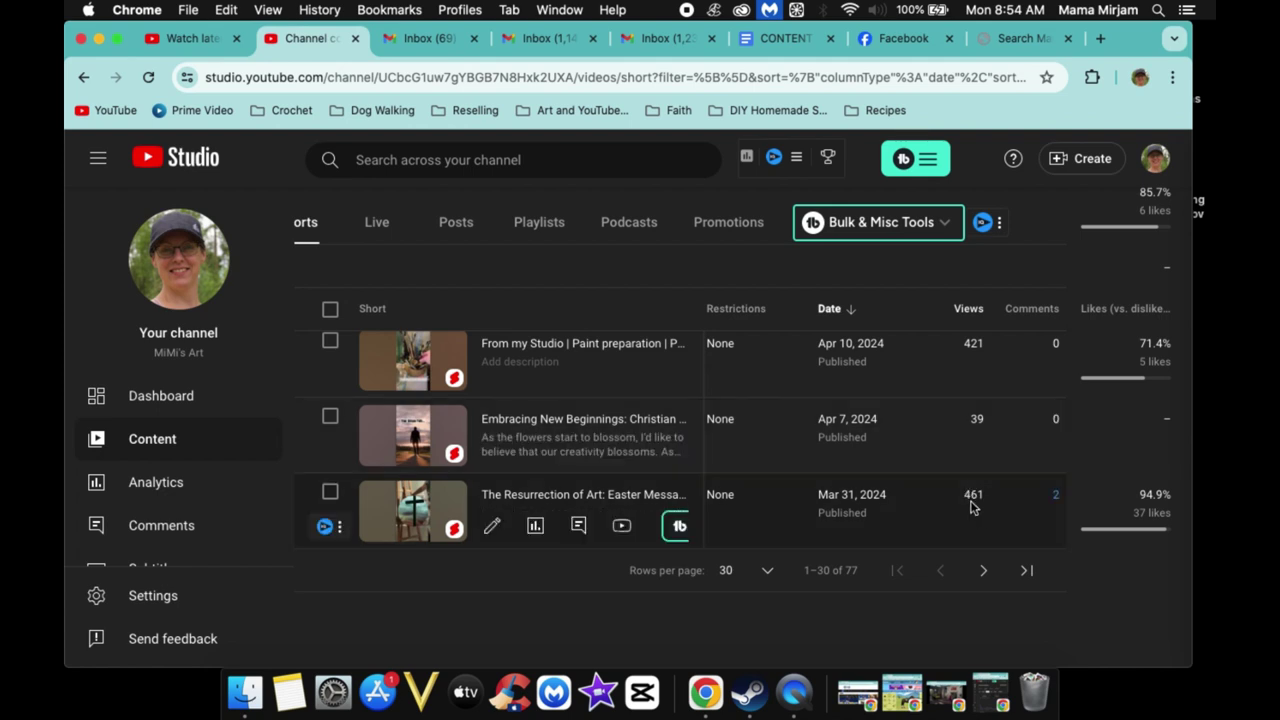
# - Examine the views of each Short published in April 2024, from Apr 7 through Apr 28
pyautogui.scroll(2, 985, 425)
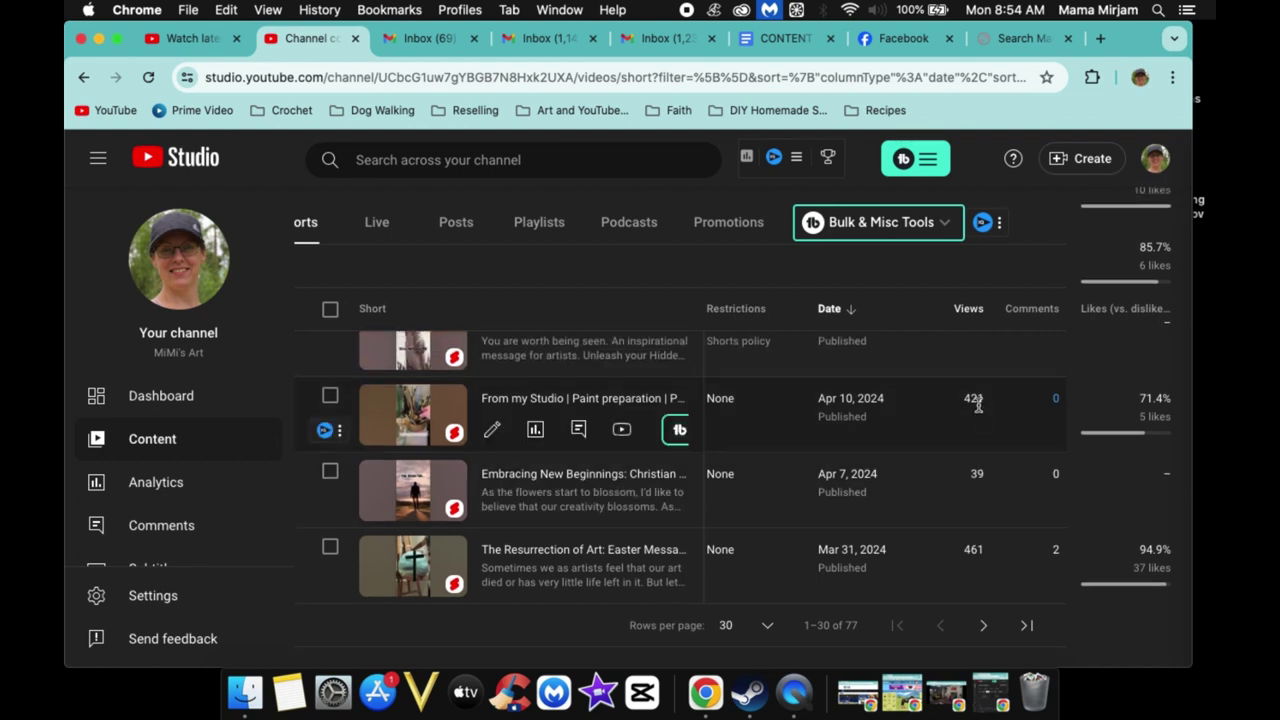
pyautogui.scroll(1, 978, 403)
pyautogui.scroll(2, 978, 403)
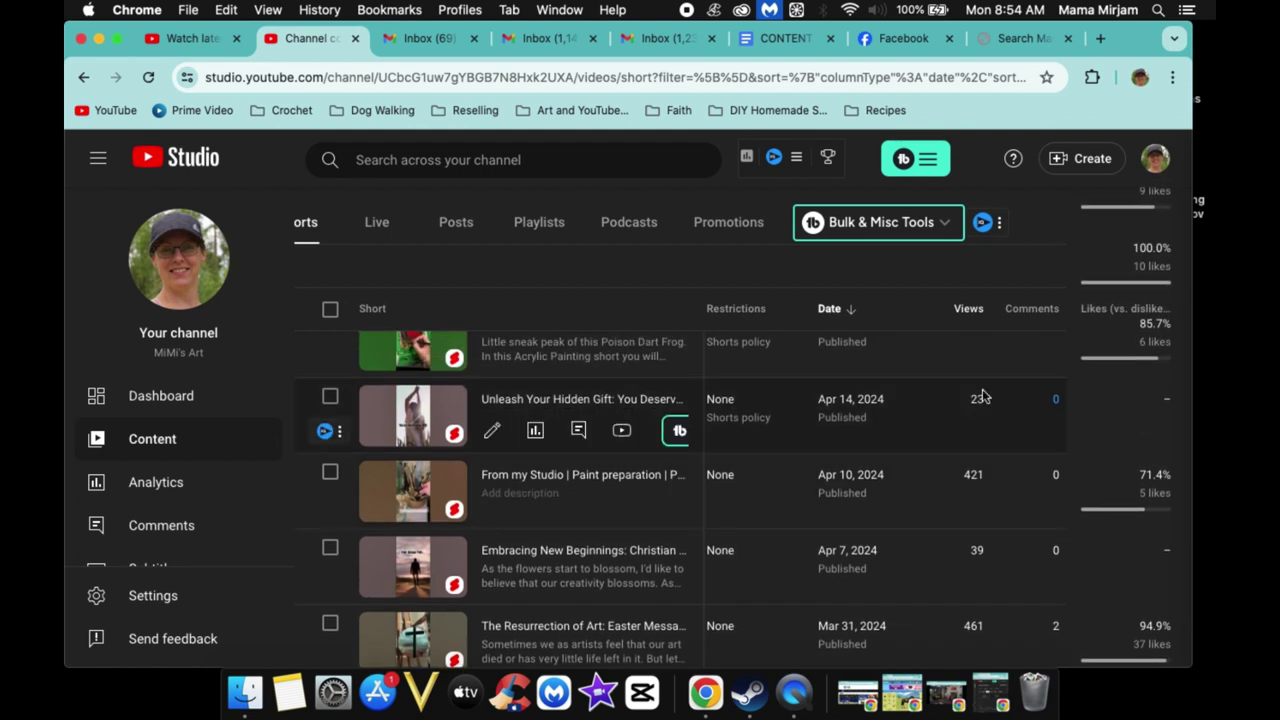
pyautogui.scroll(2, 985, 408)
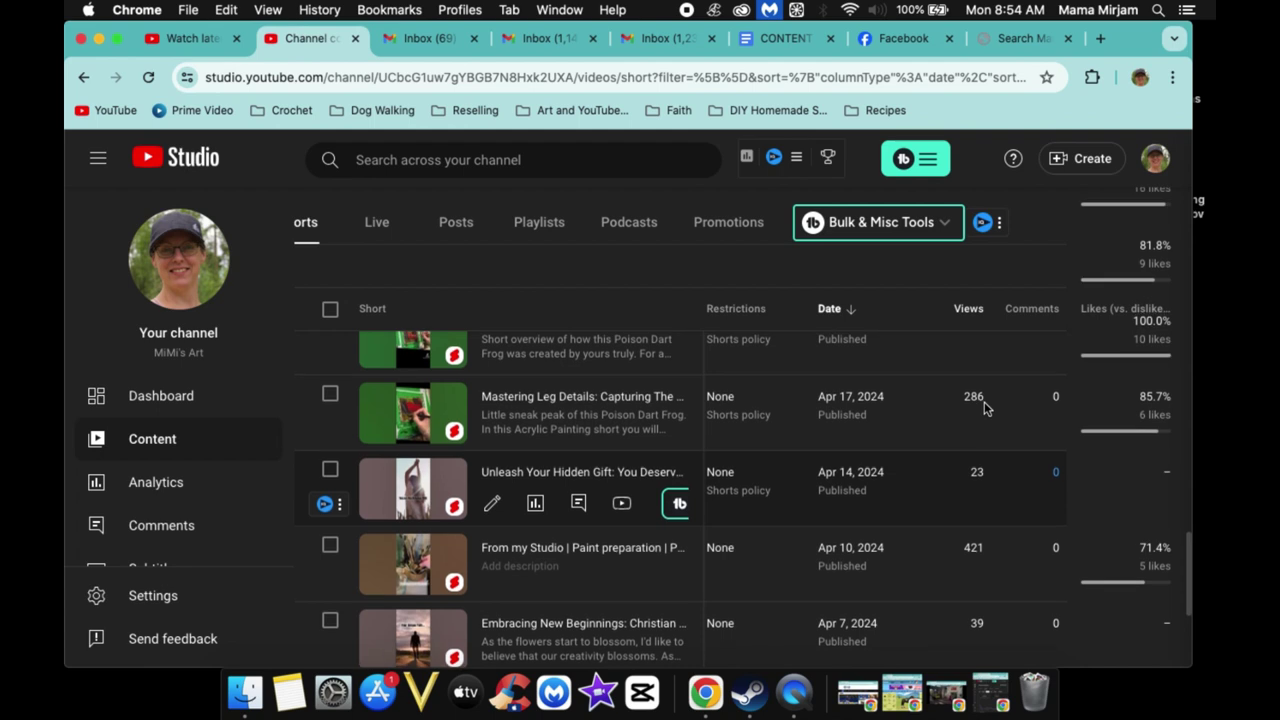
pyautogui.scroll(2, 984, 405)
pyautogui.scroll(2, 983, 403)
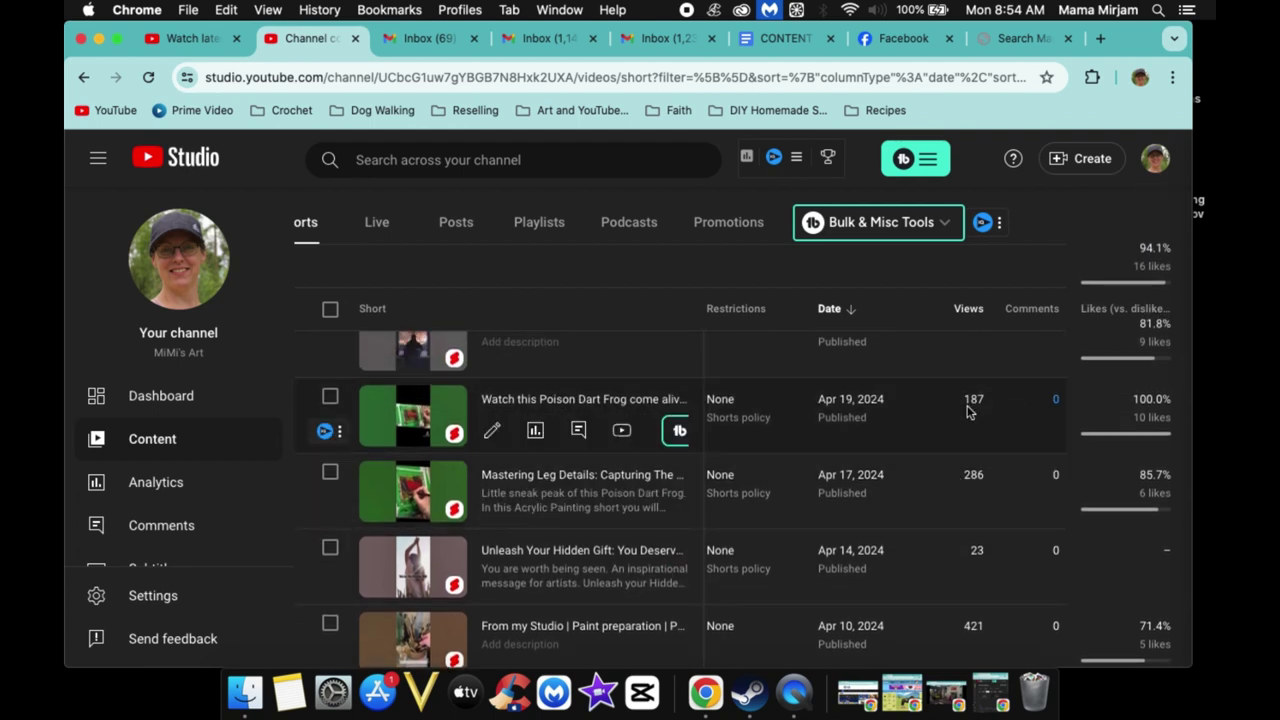
pyautogui.scroll(4, 970, 410)
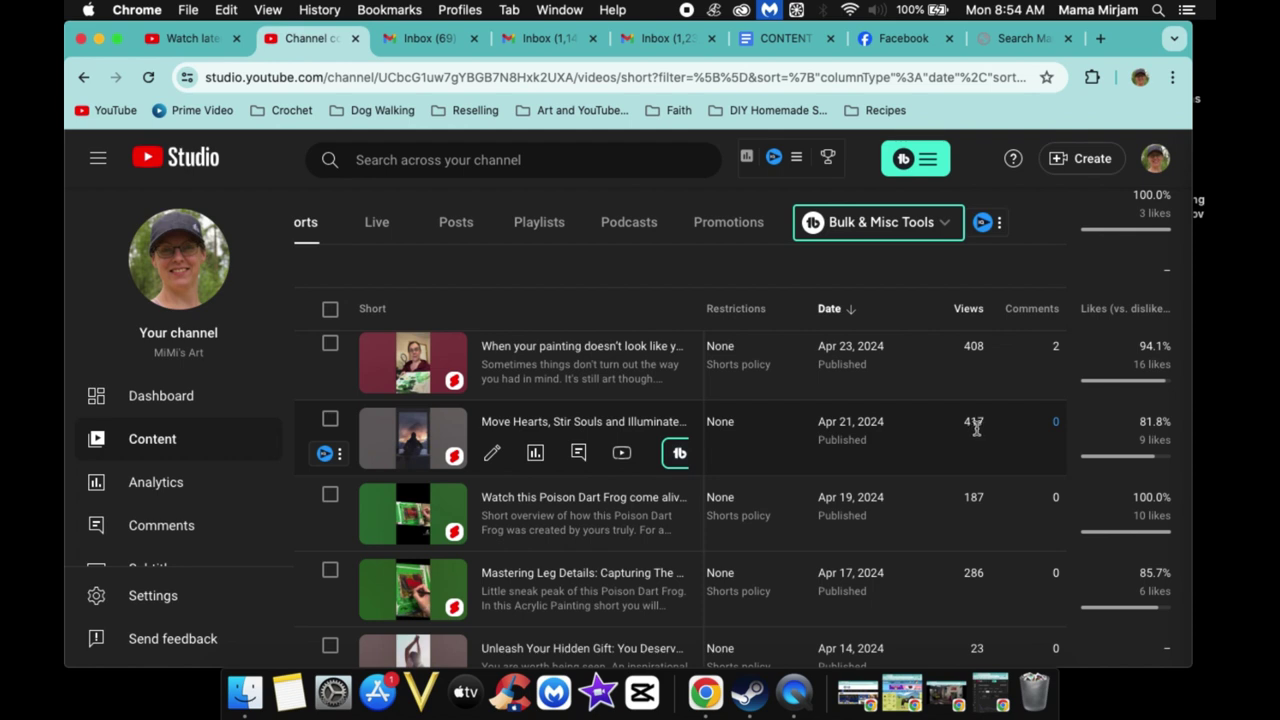
pyautogui.scroll(3, 976, 425)
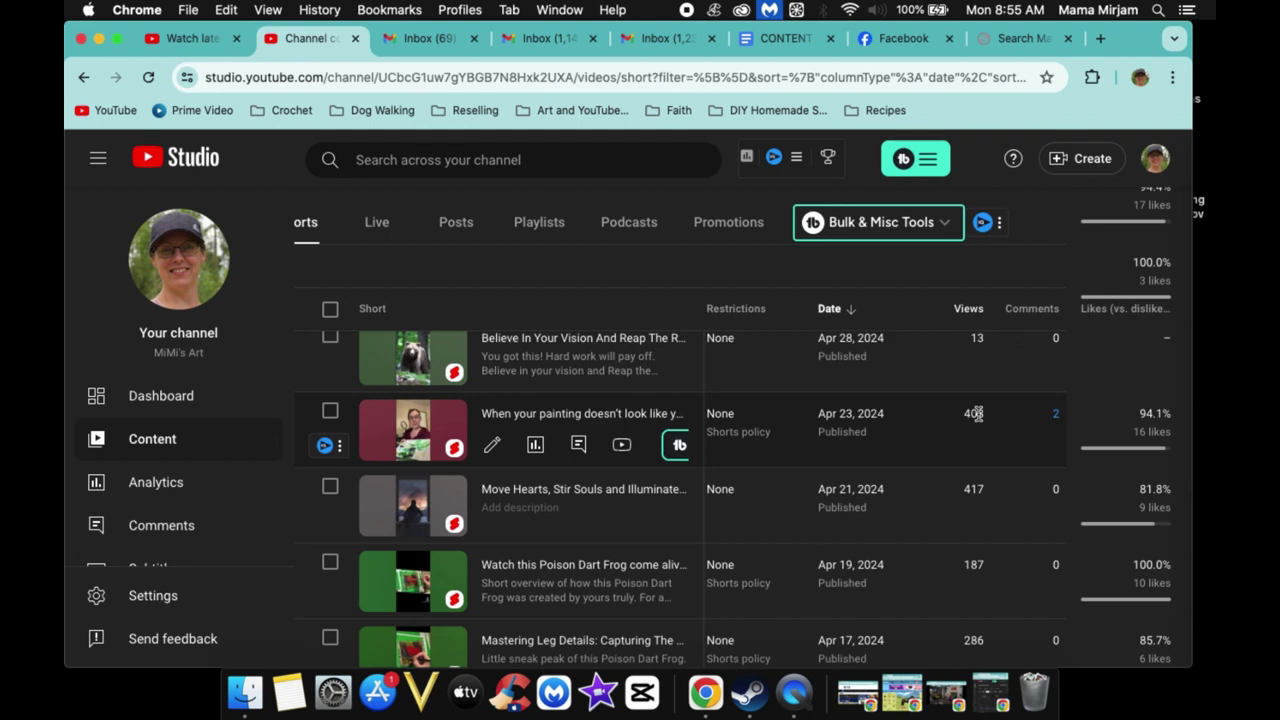
pyautogui.scroll(2, 977, 413)
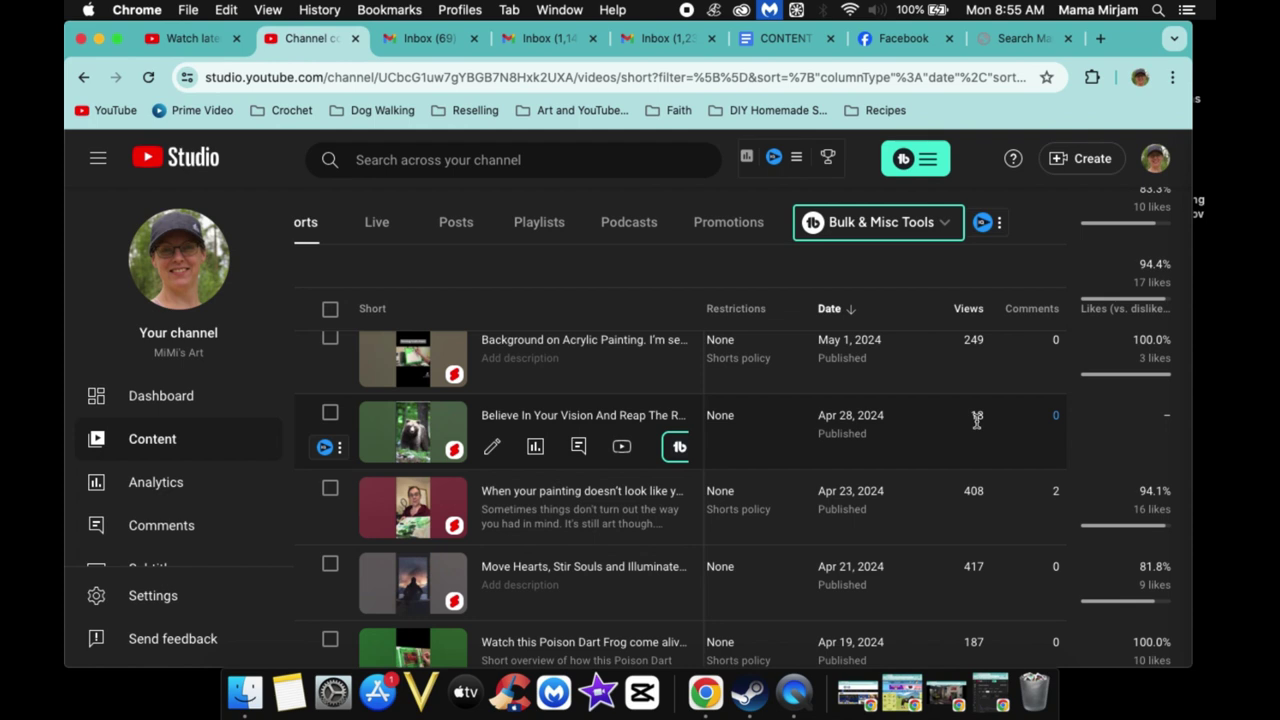
# - Examine the views of each Short published in May 2024, from May 1 through May 29
pyautogui.scroll(2, 977, 420)
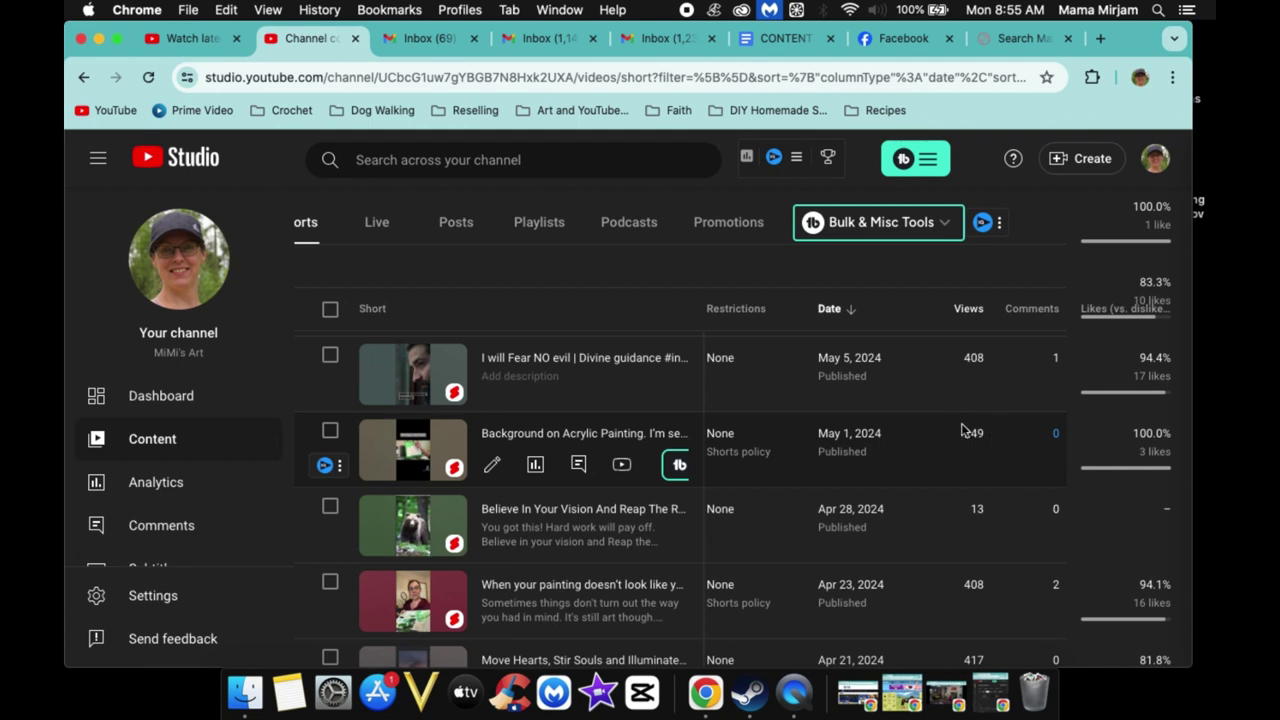
pyautogui.scroll(2, 965, 432)
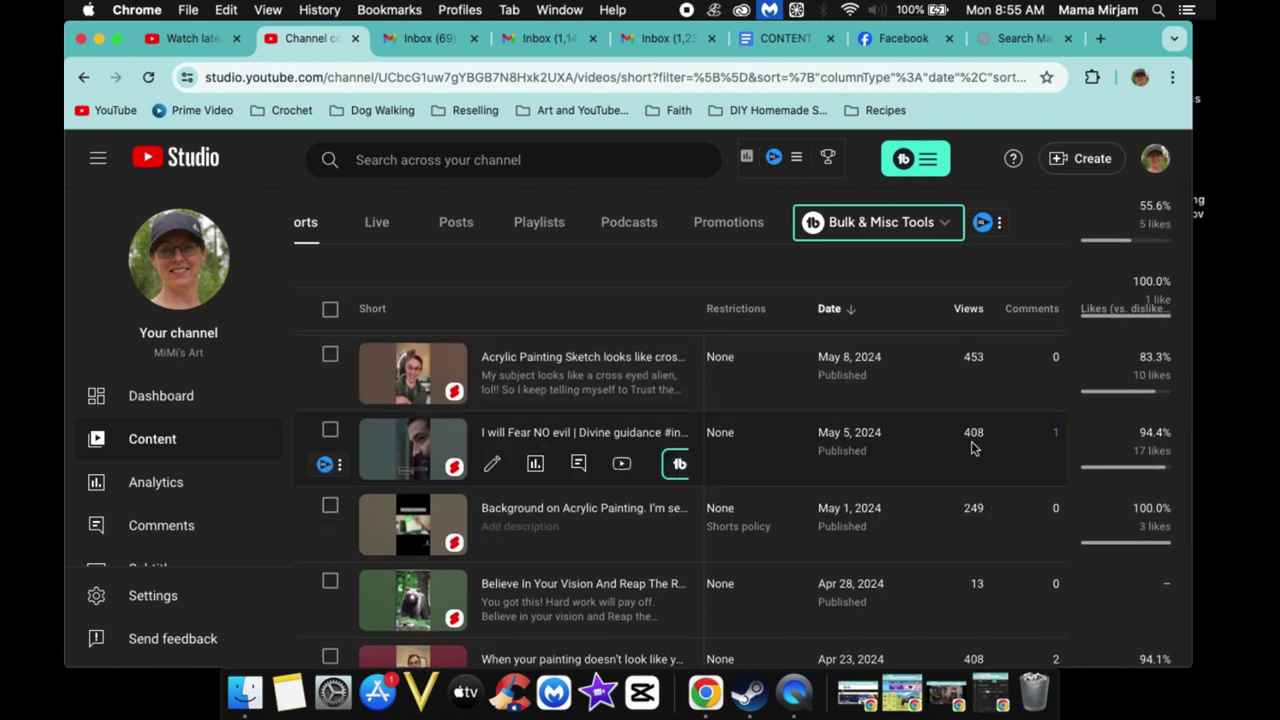
pyautogui.scroll(2, 1001, 439)
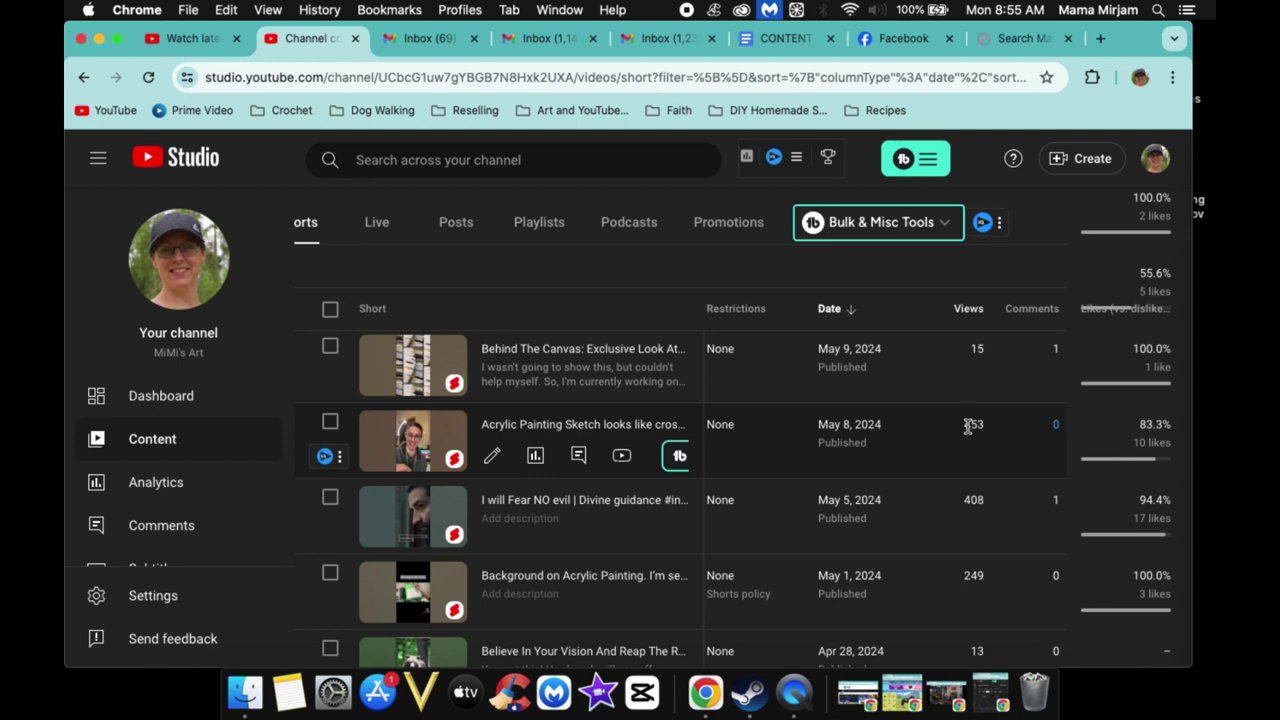
pyautogui.scroll(2, 968, 428)
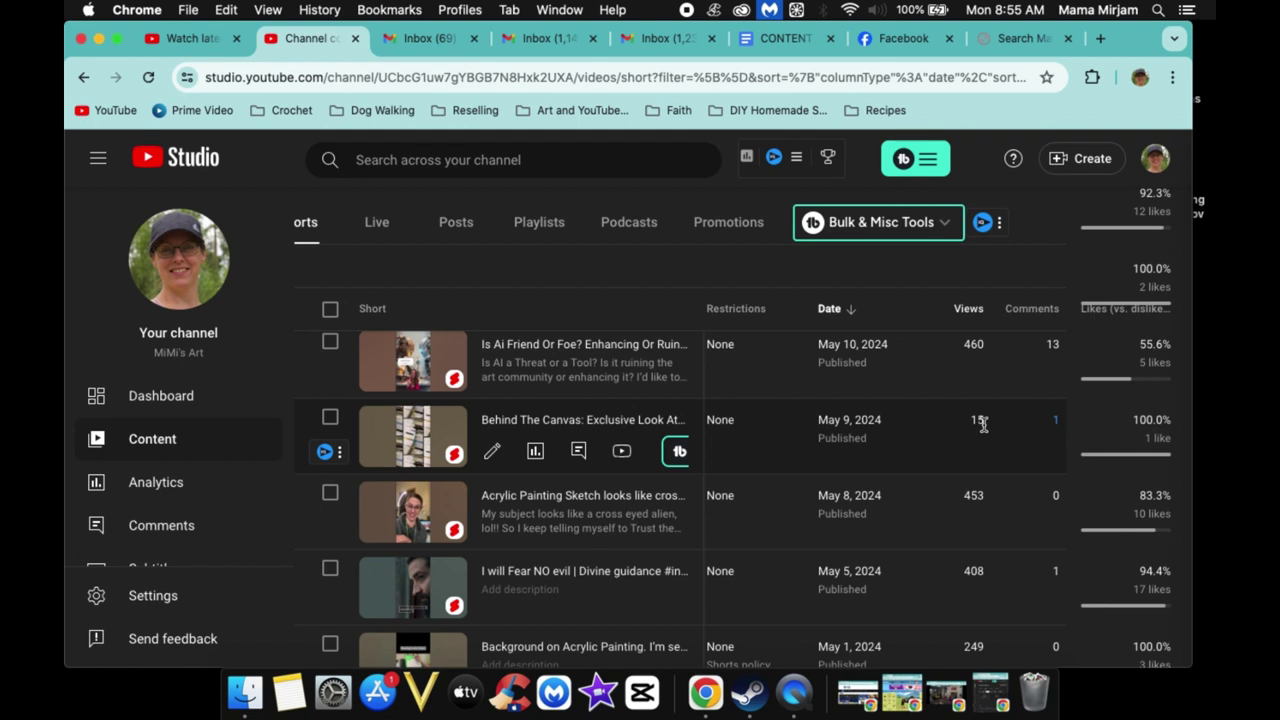
pyautogui.scroll(1, 983, 425)
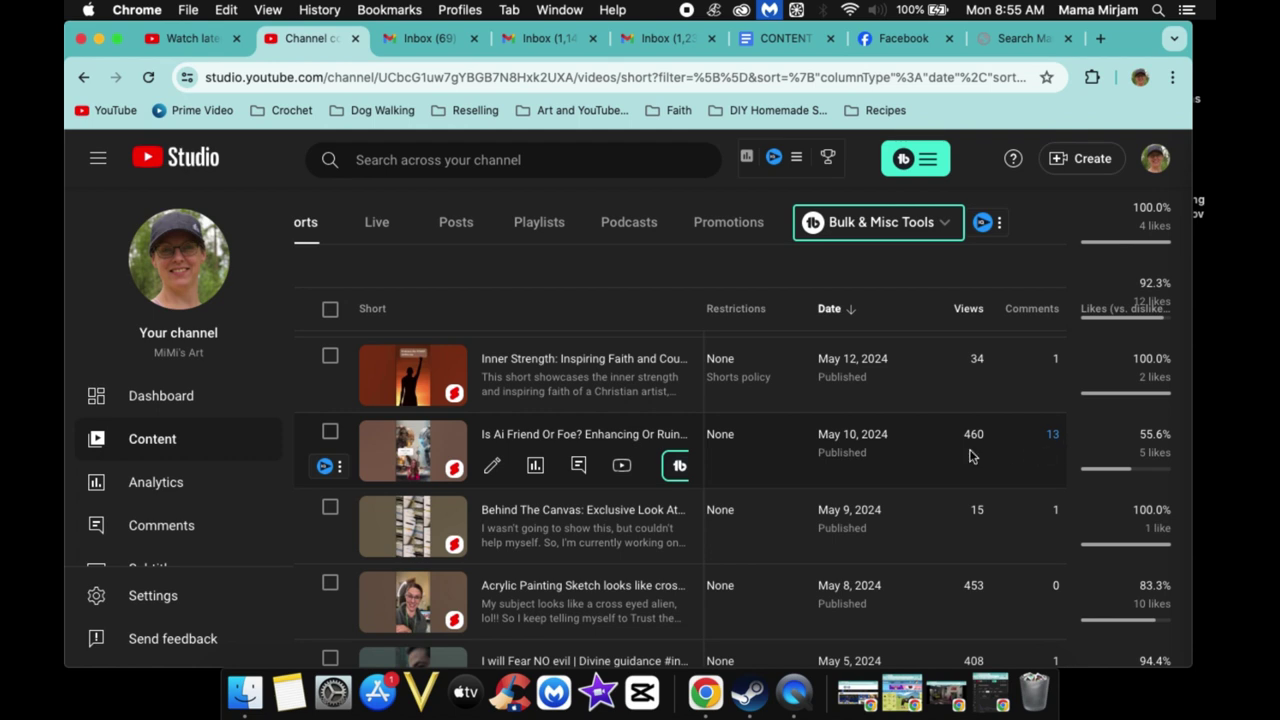
pyautogui.scroll(2, 969, 456)
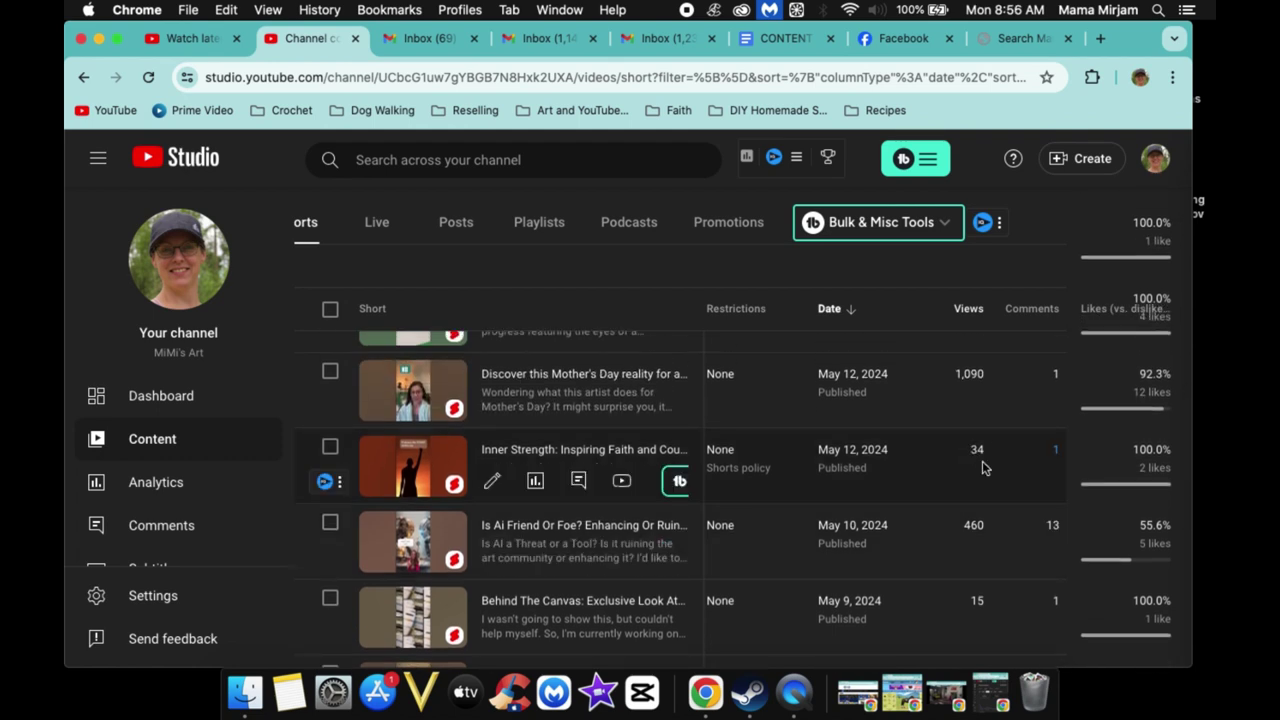
pyautogui.scroll(2, 980, 462)
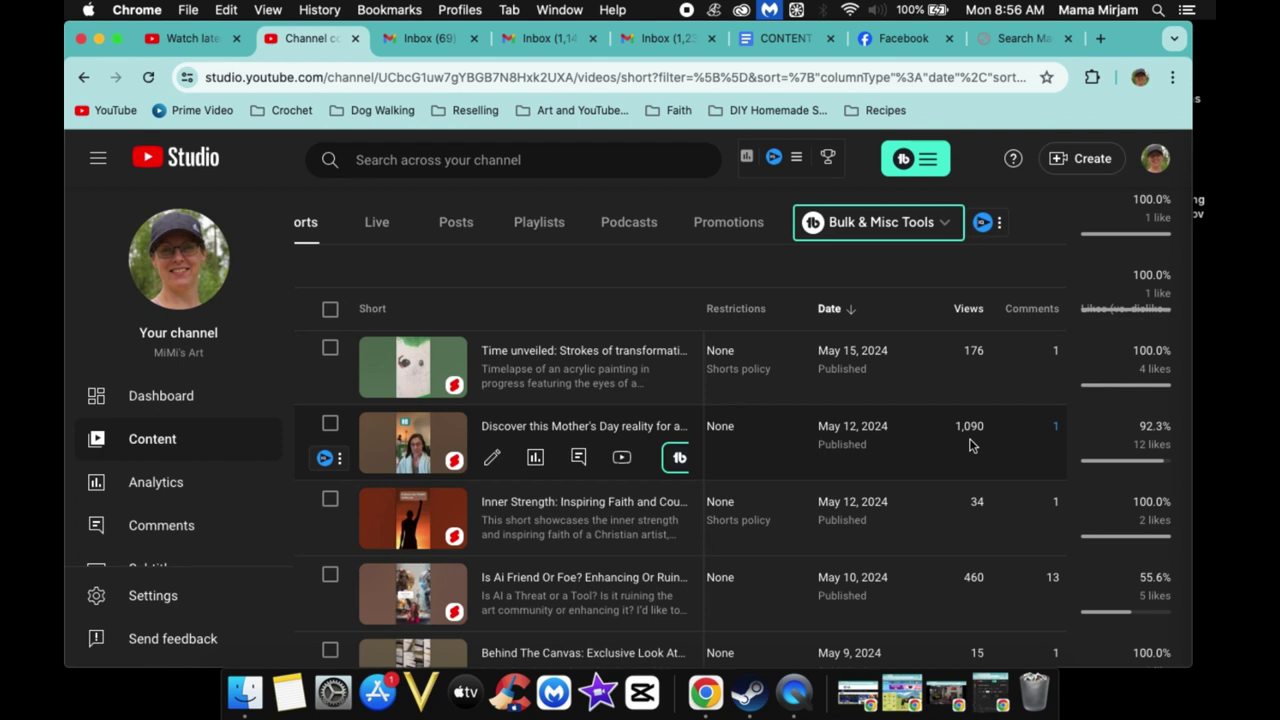
pyautogui.scroll(1, 969, 445)
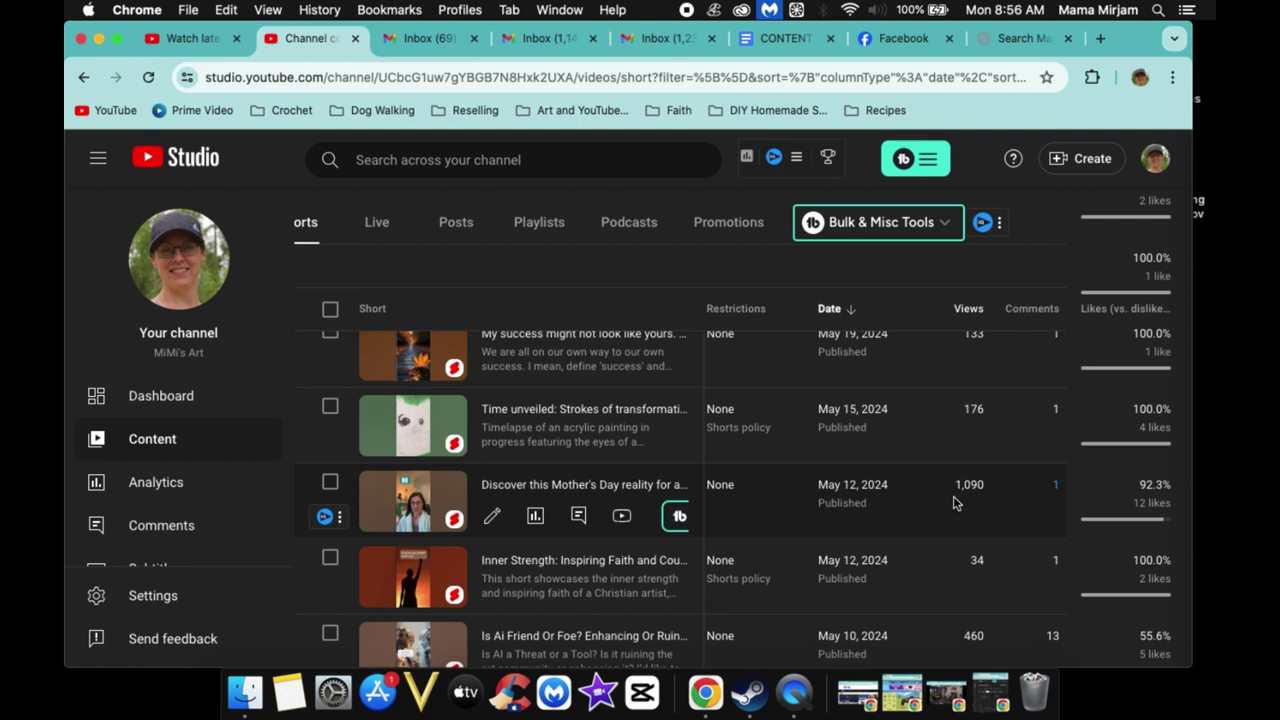
pyautogui.scroll(1, 953, 503)
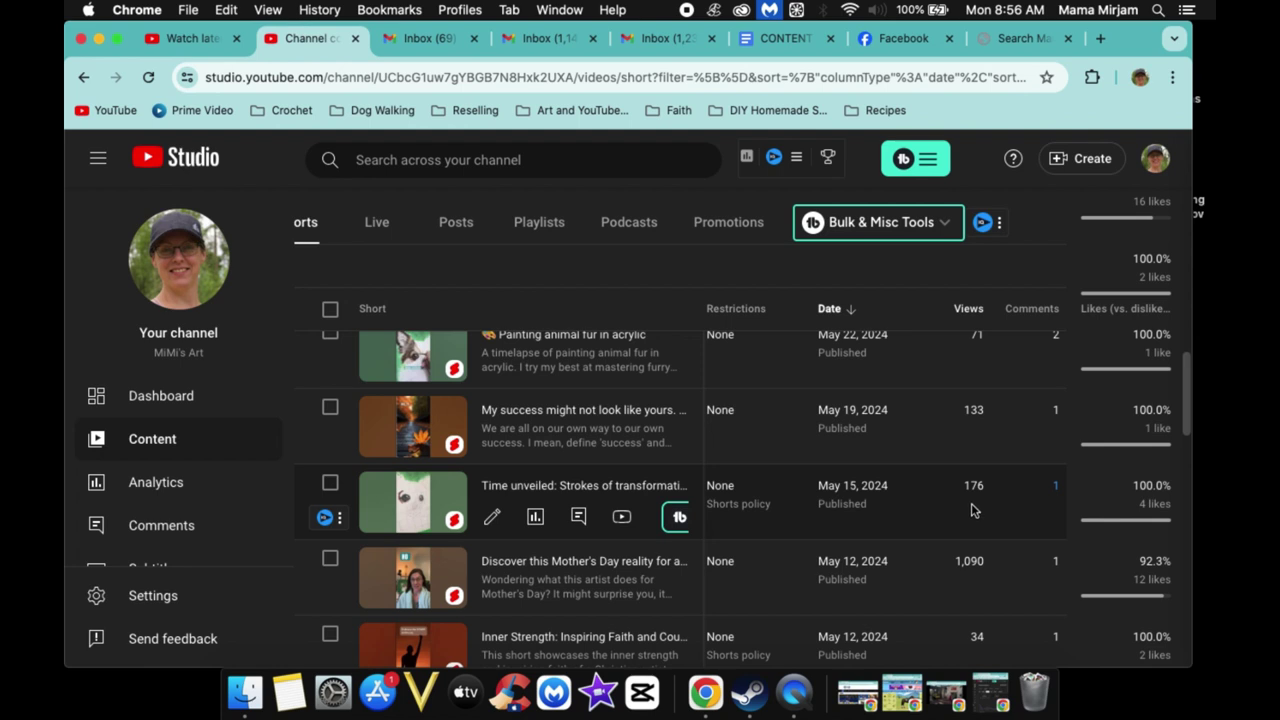
pyautogui.scroll(1, 966, 509)
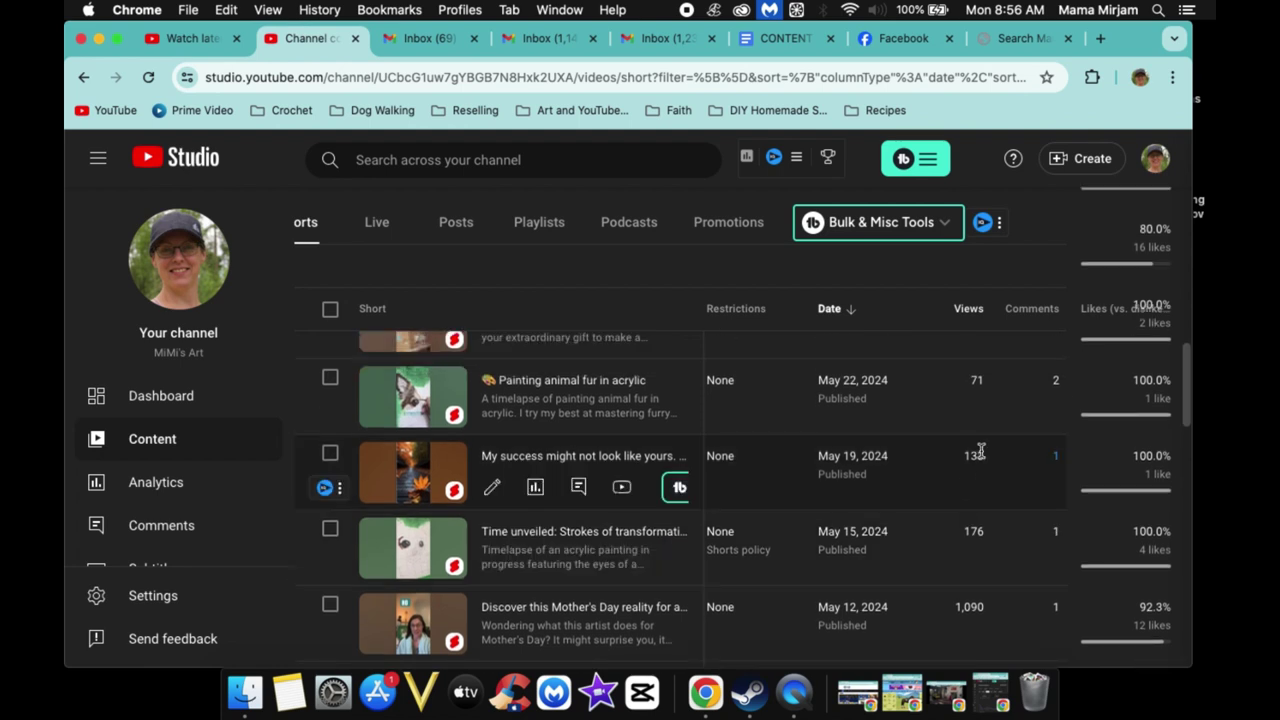
pyautogui.scroll(1, 983, 451)
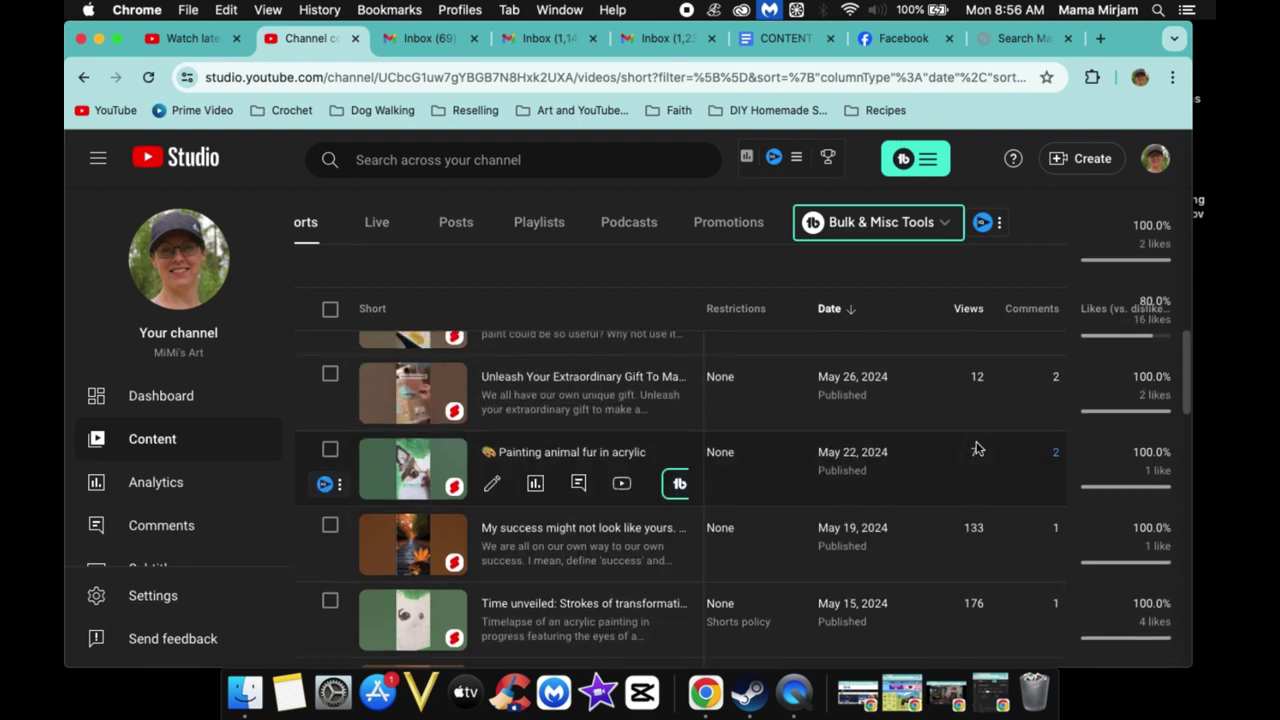
pyautogui.scroll(1, 976, 465)
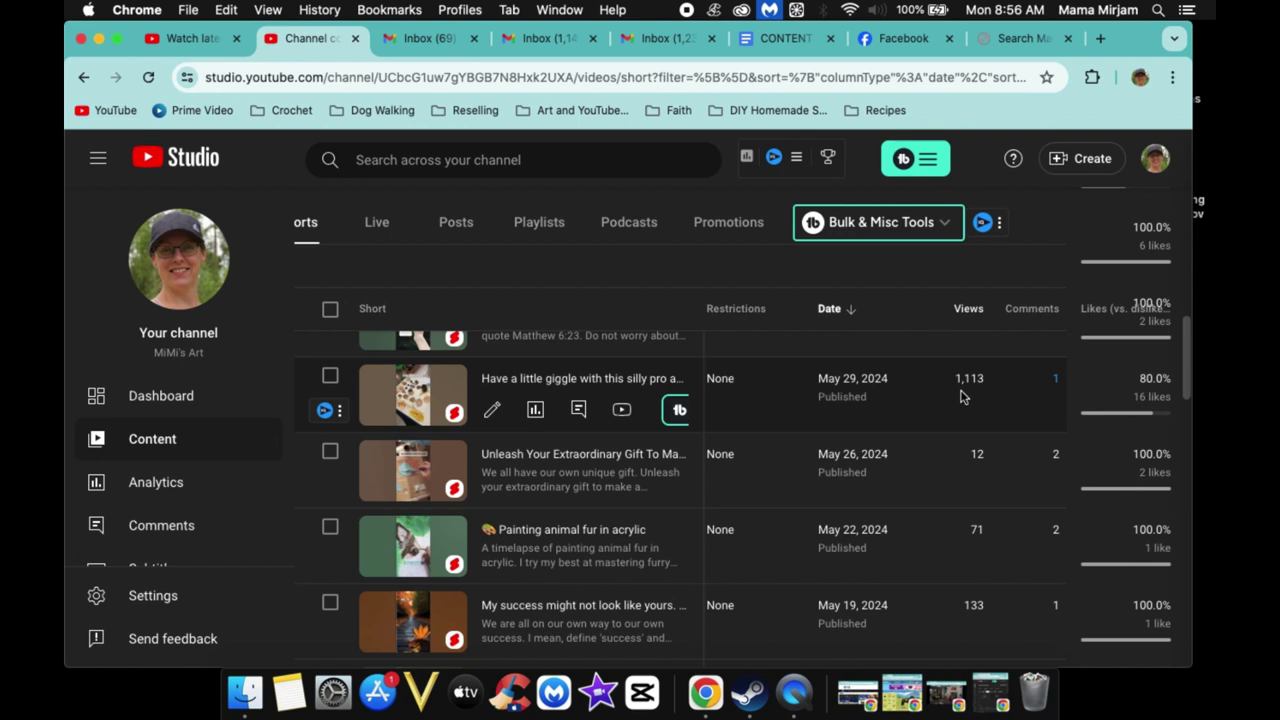
# - Examine the views of each Short published in June 2024 and compare the art myth Shorts with the others
pyautogui.scroll(2, 960, 396)
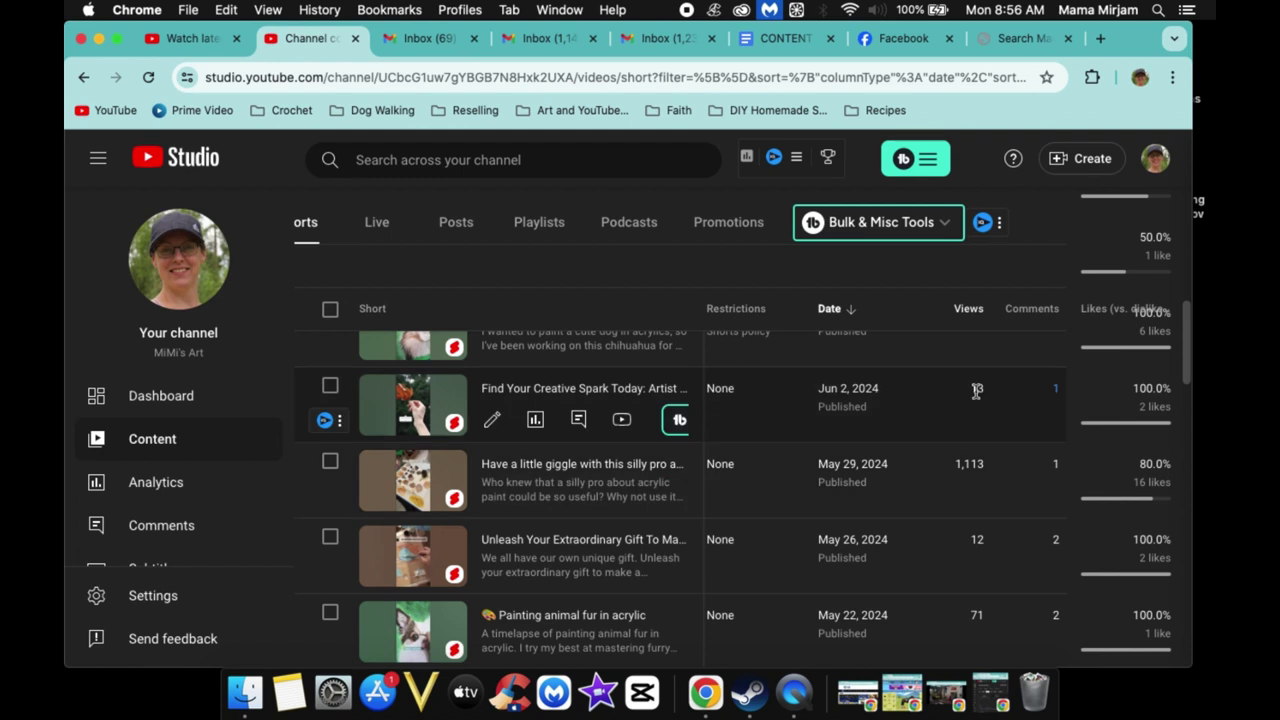
pyautogui.scroll(4, 960, 396)
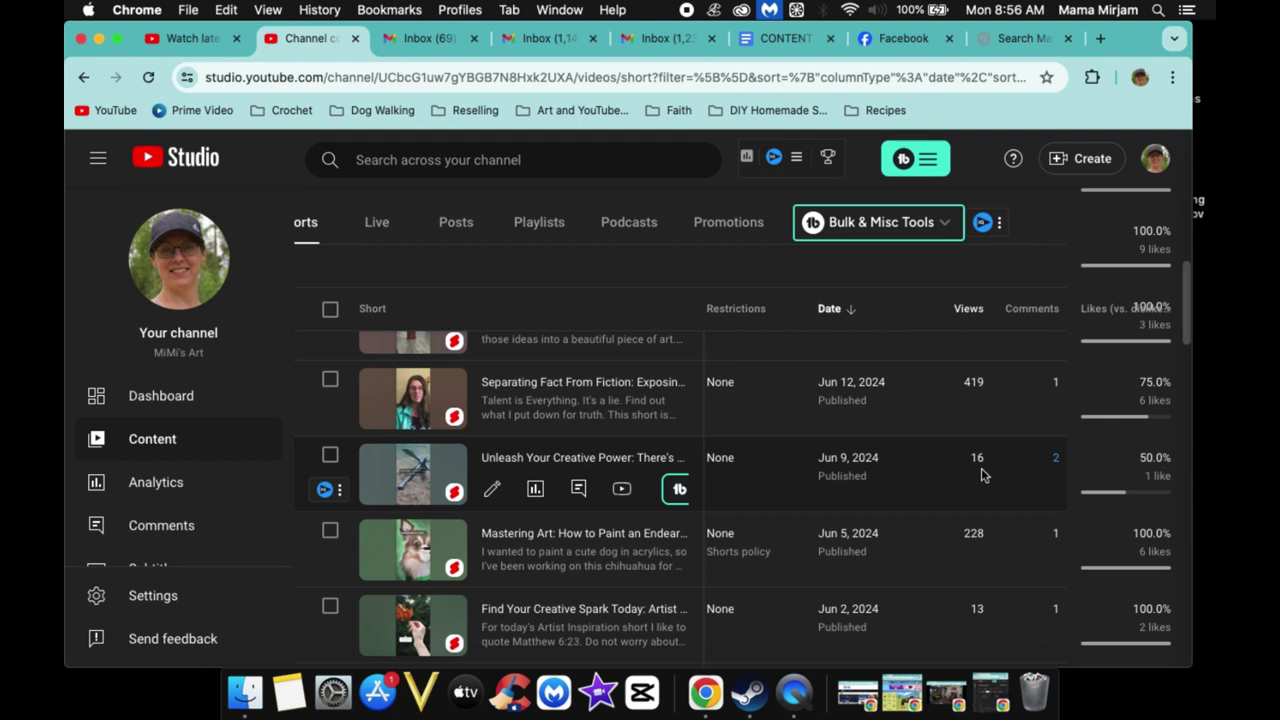
pyautogui.scroll(2, 981, 475)
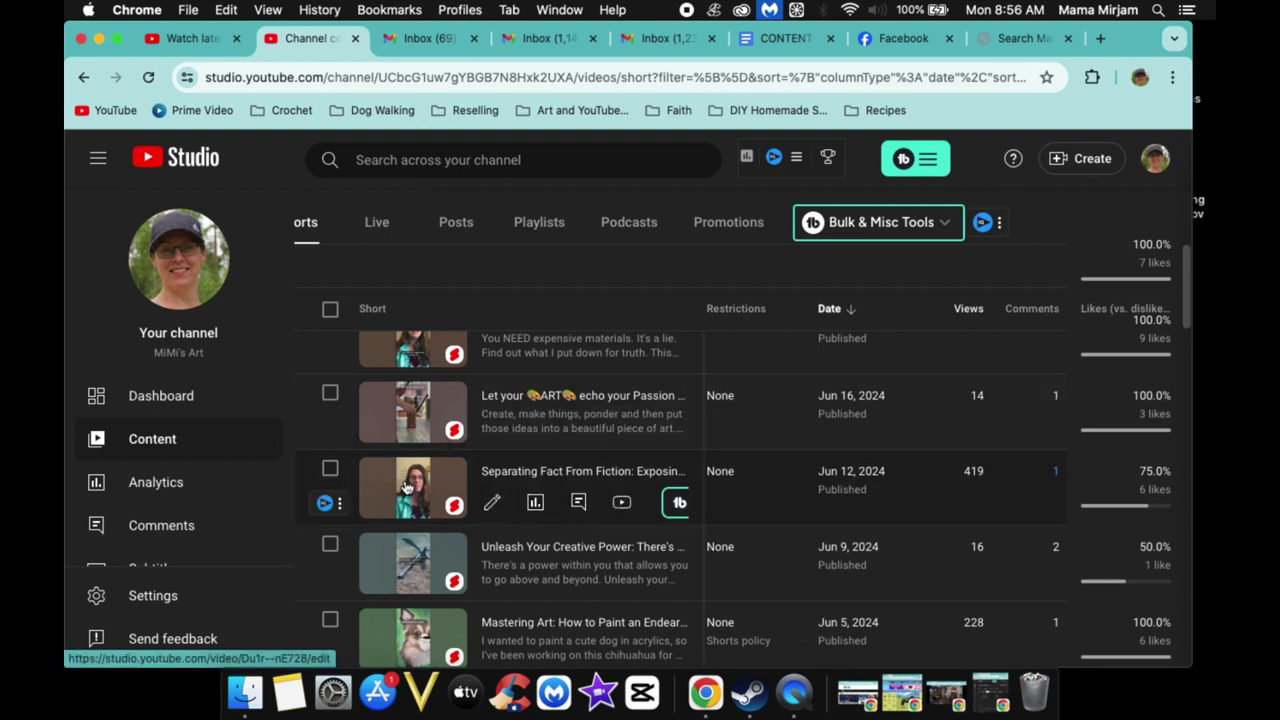
pyautogui.scroll(2, 407, 487)
pyautogui.scroll(2, 412, 405)
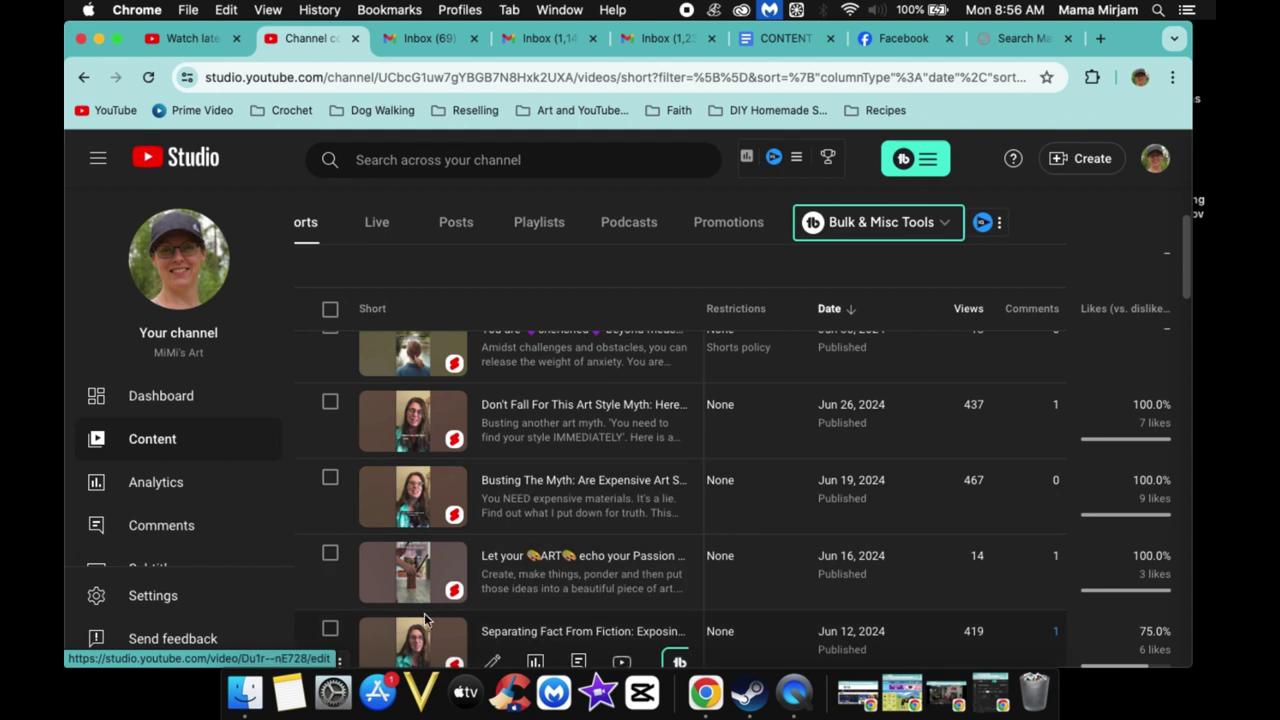
pyautogui.scroll(-1, 425, 620)
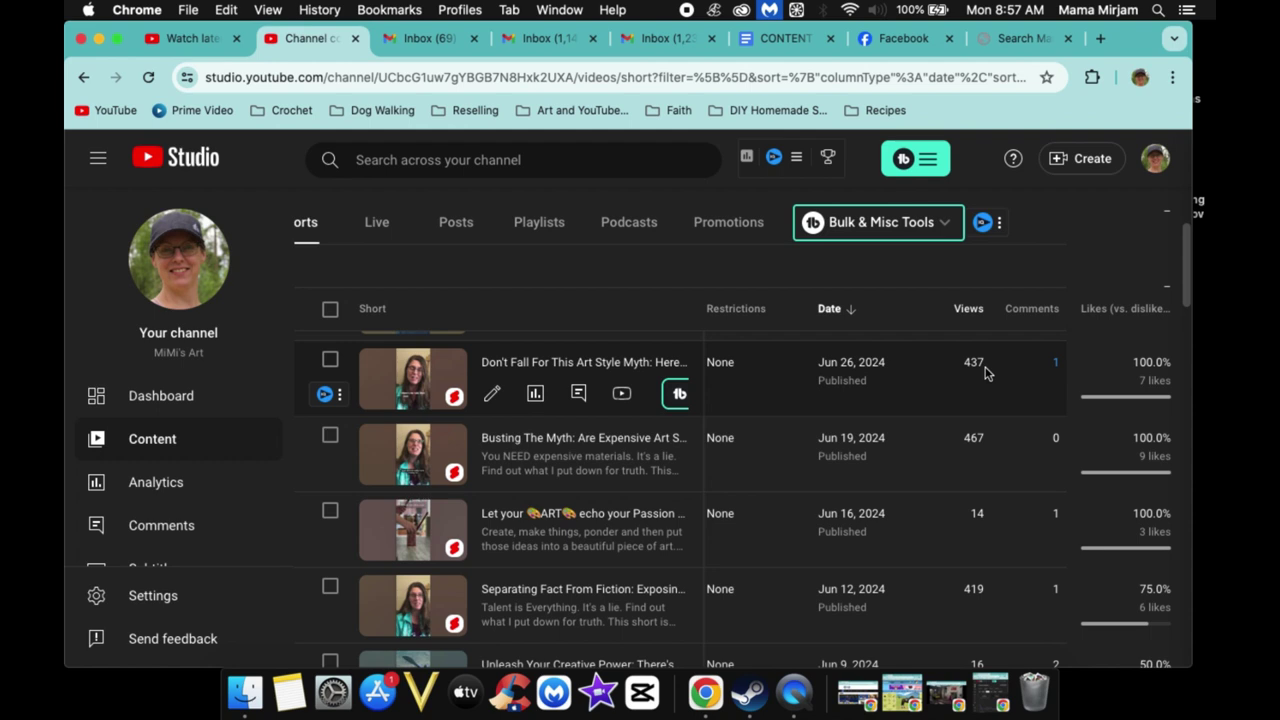
pyautogui.scroll(3, 985, 373)
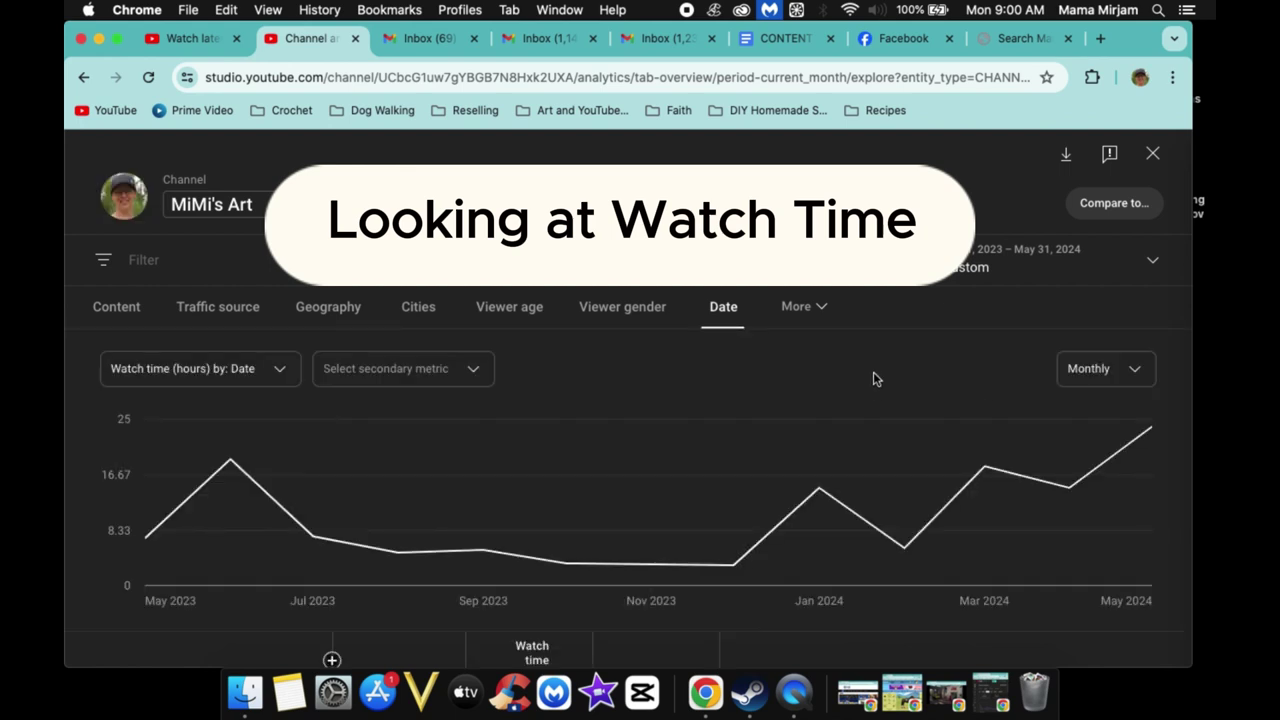
# - Examine the month-by-month watch time, views and subscribers from May 2023 to May 2024
pyautogui.scroll(-4, 873, 378)
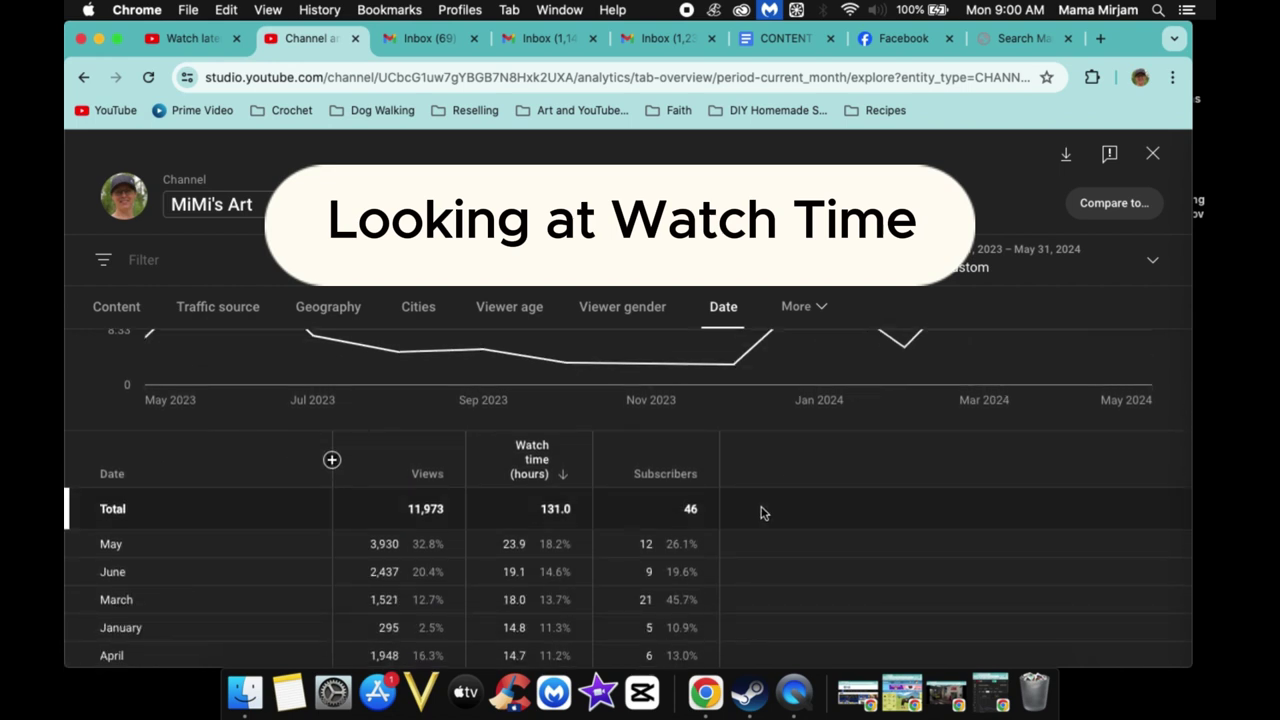
pyautogui.scroll(-3, 760, 513)
pyautogui.scroll(-2, 760, 513)
pyautogui.scroll(8, 760, 513)
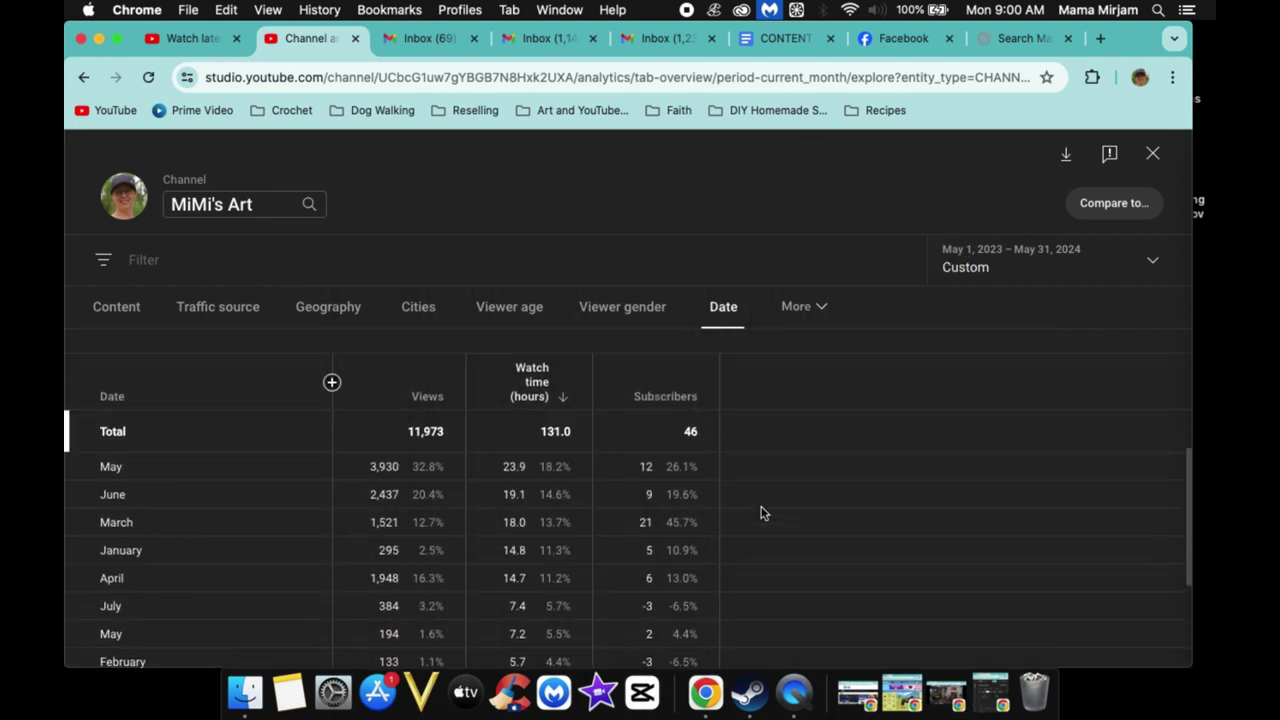
# - Break the watch time report down by content and examine the most-watched videos from May 2023 to May 2024
pyautogui.click(116, 310)
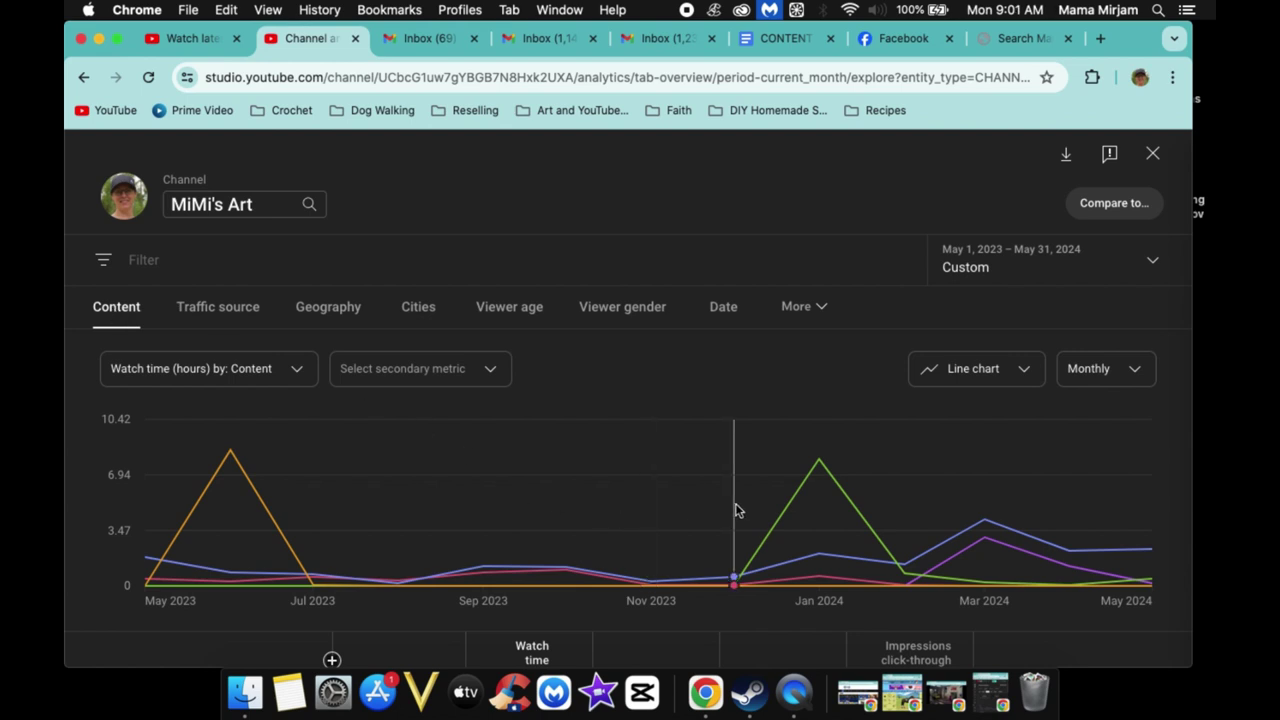
pyautogui.scroll(-2, 735, 511)
pyautogui.scroll(-1, 764, 578)
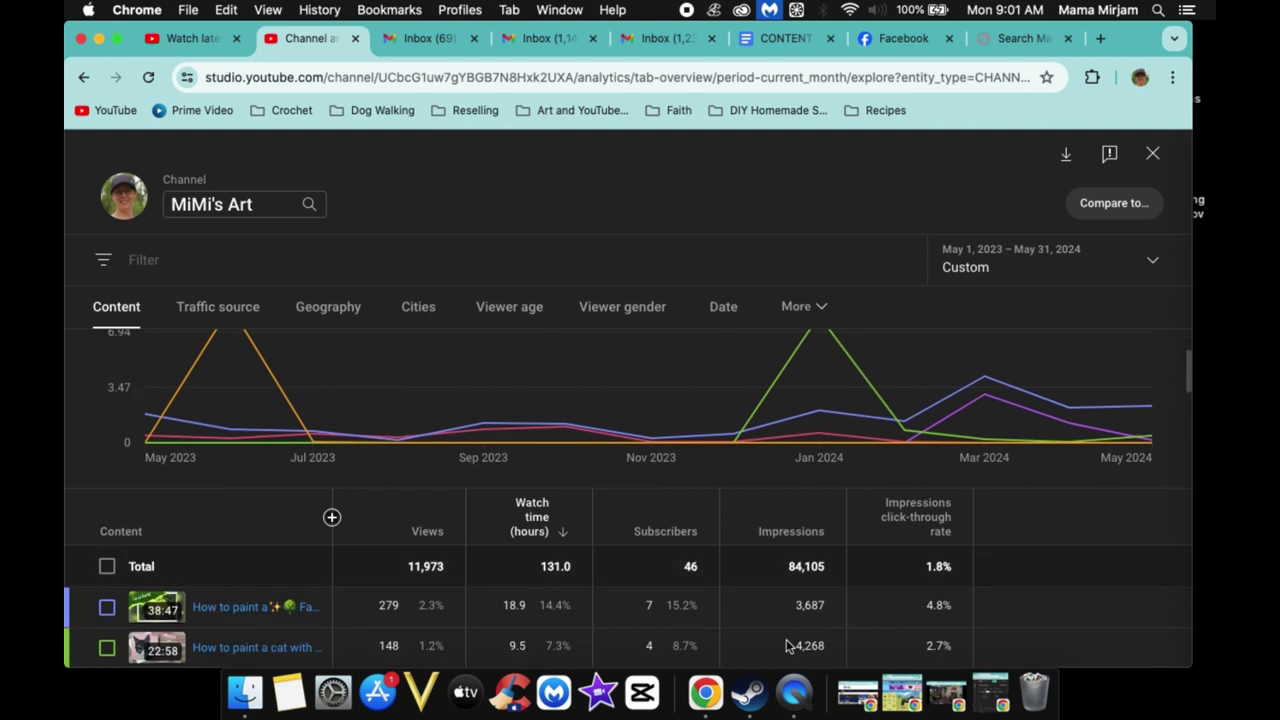
pyautogui.scroll(-1, 789, 645)
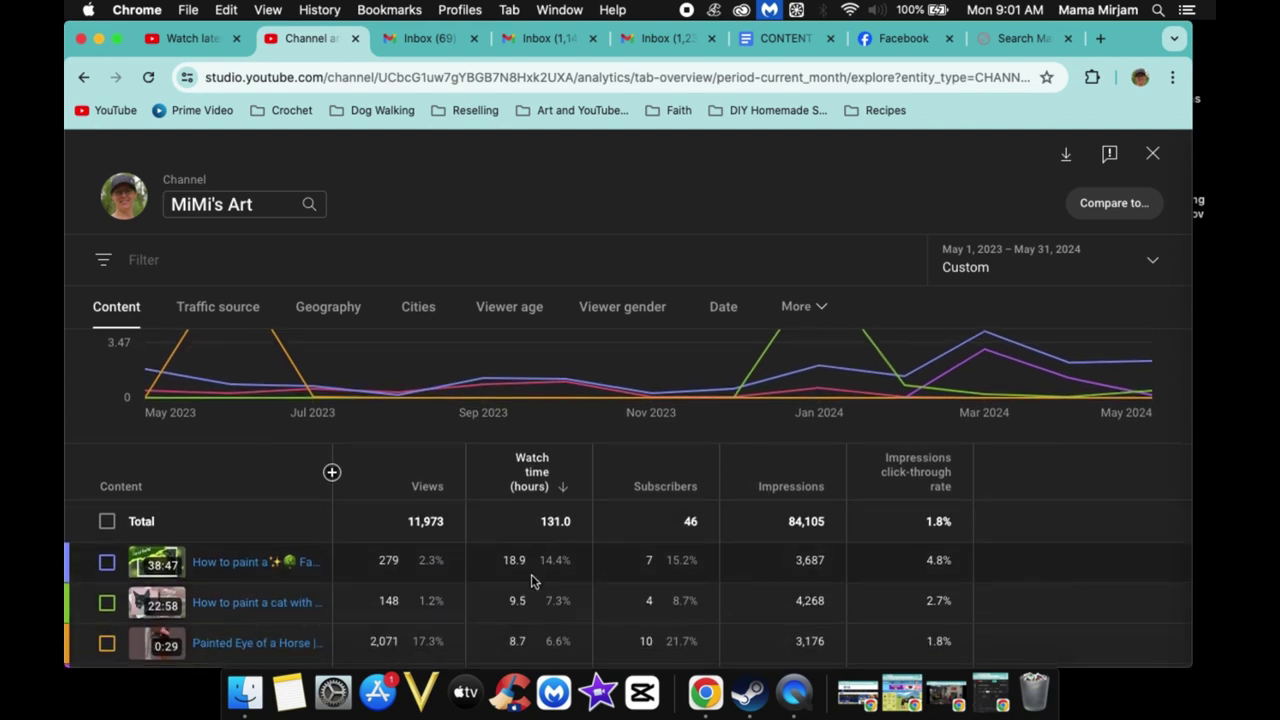
pyautogui.scroll(-4, 531, 580)
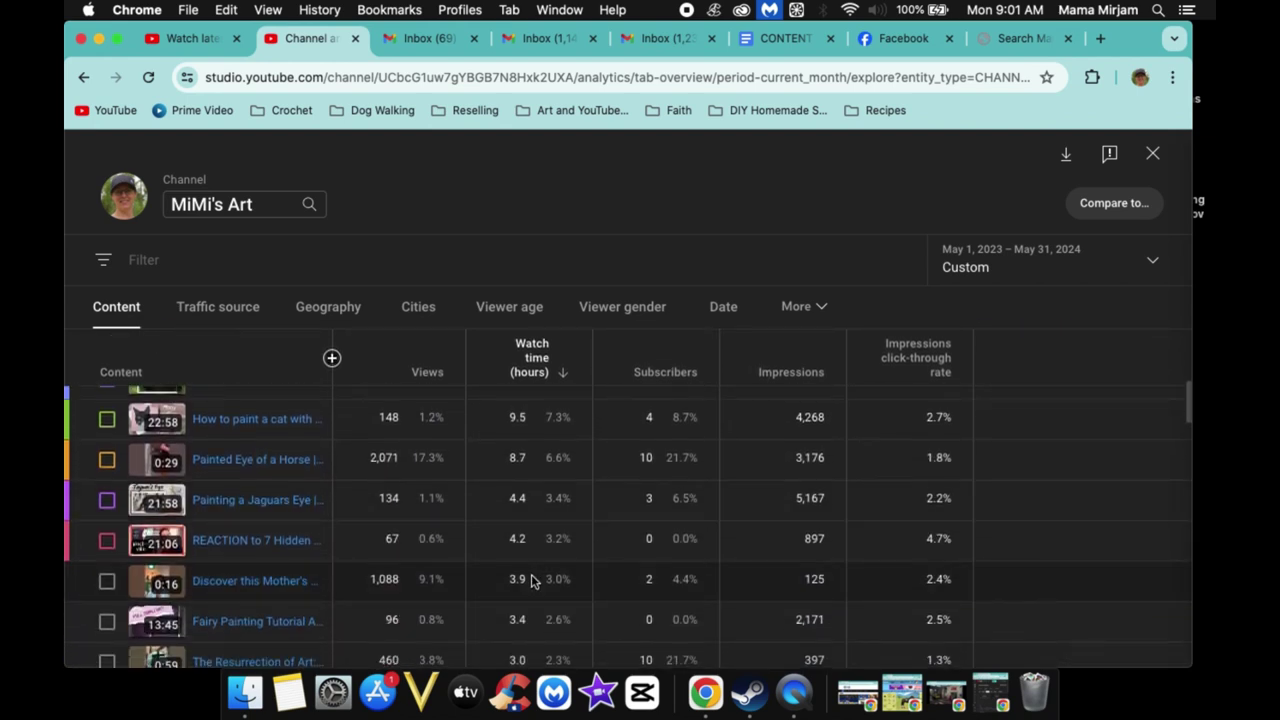
pyautogui.scroll(-1, 531, 580)
pyautogui.scroll(2, 531, 580)
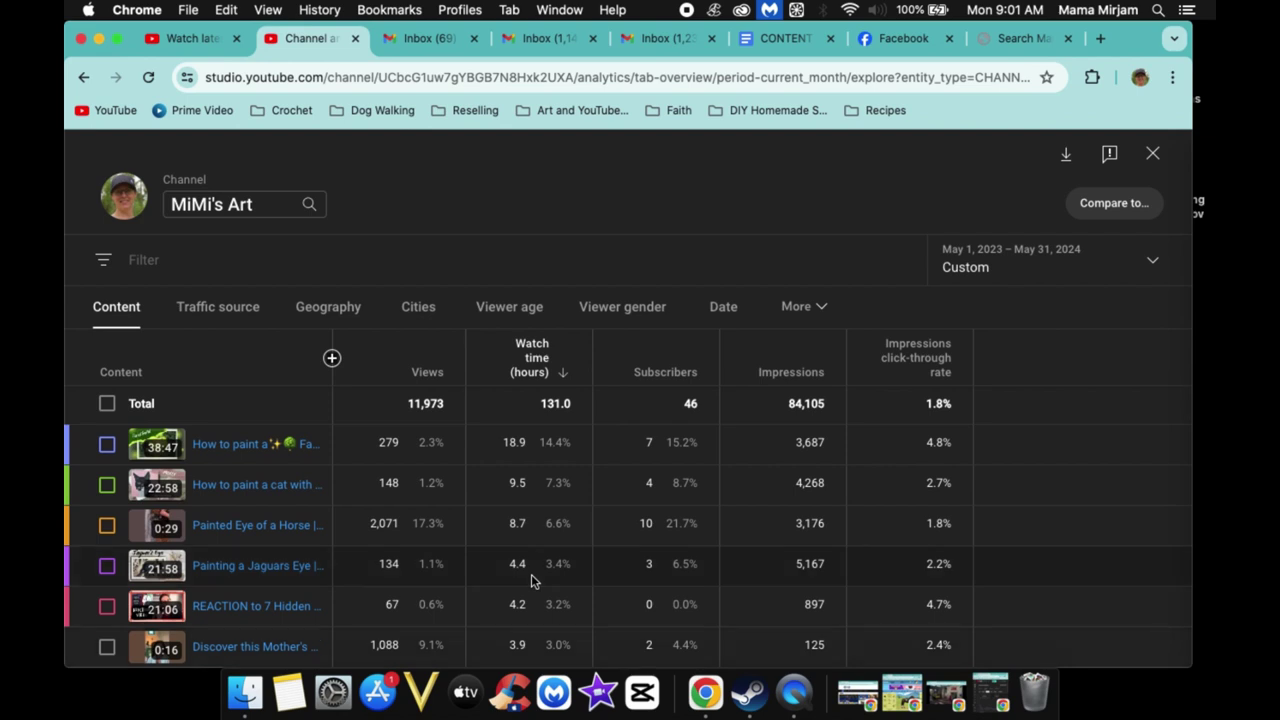
# - Set the report period to the last 90 days and examine the top videos by watch time
pyautogui.click(1155, 267)
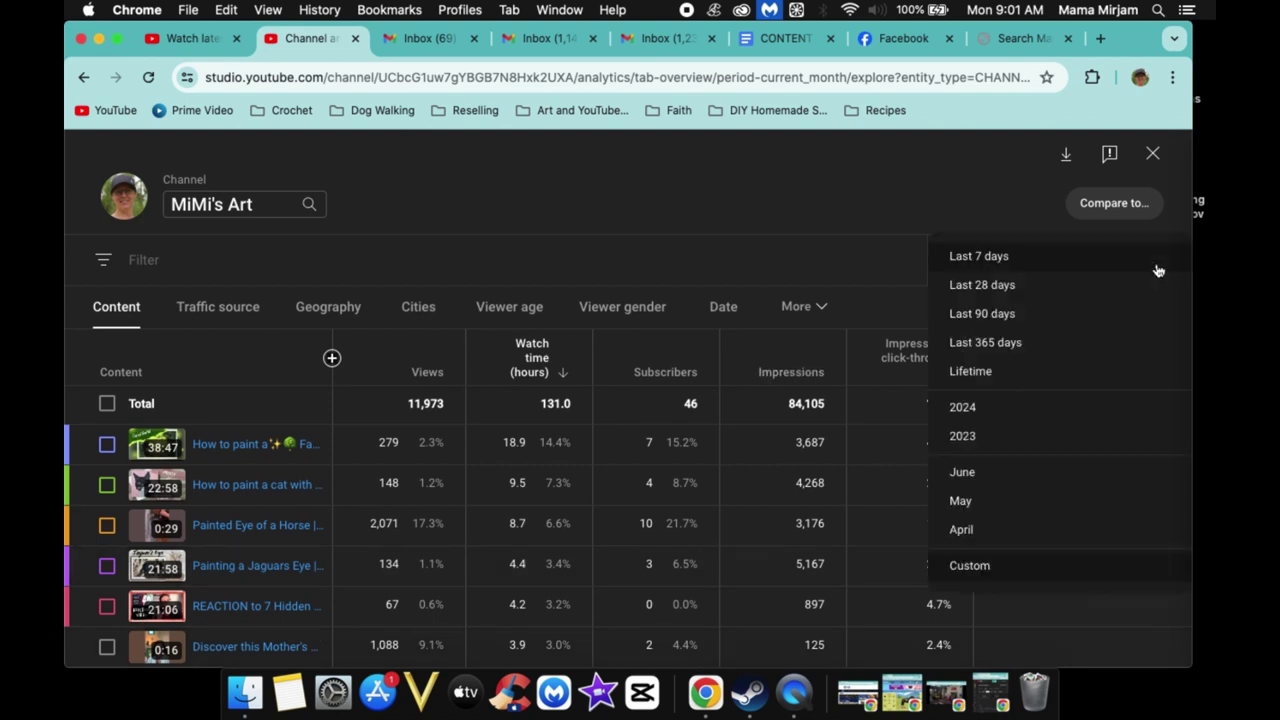
pyautogui.click(1095, 322)
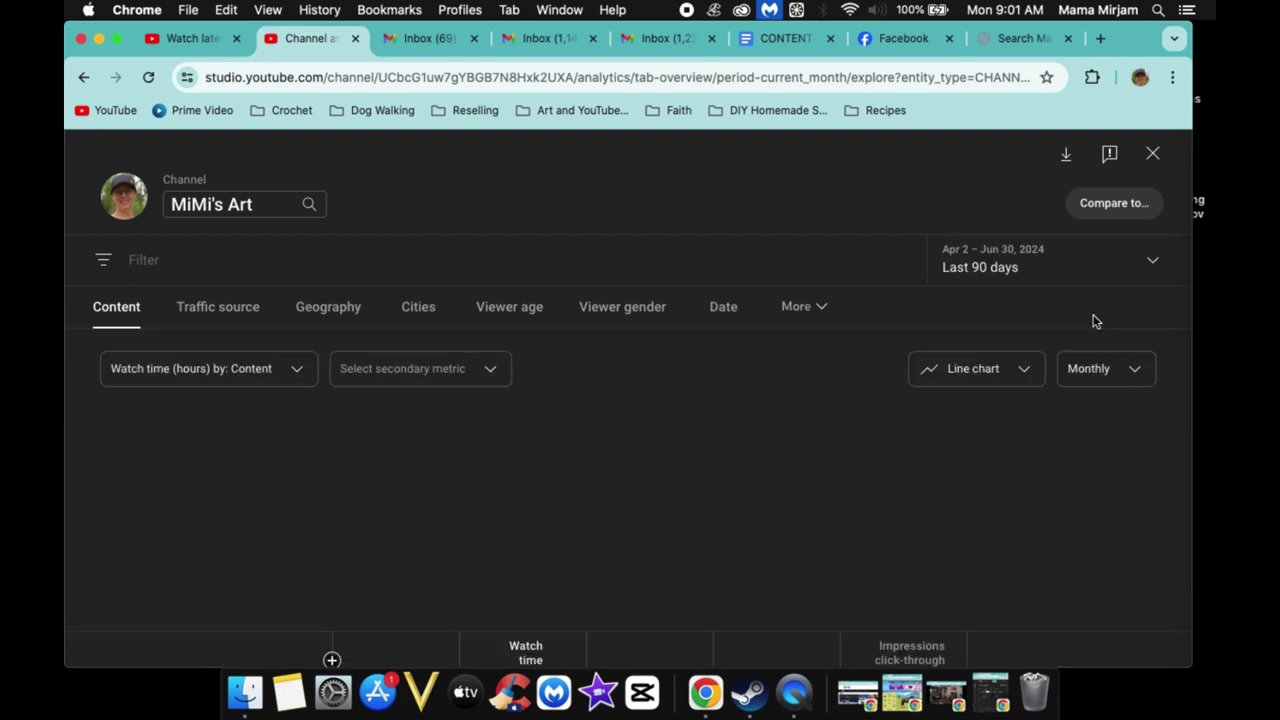
pyautogui.scroll(-5, 545, 592)
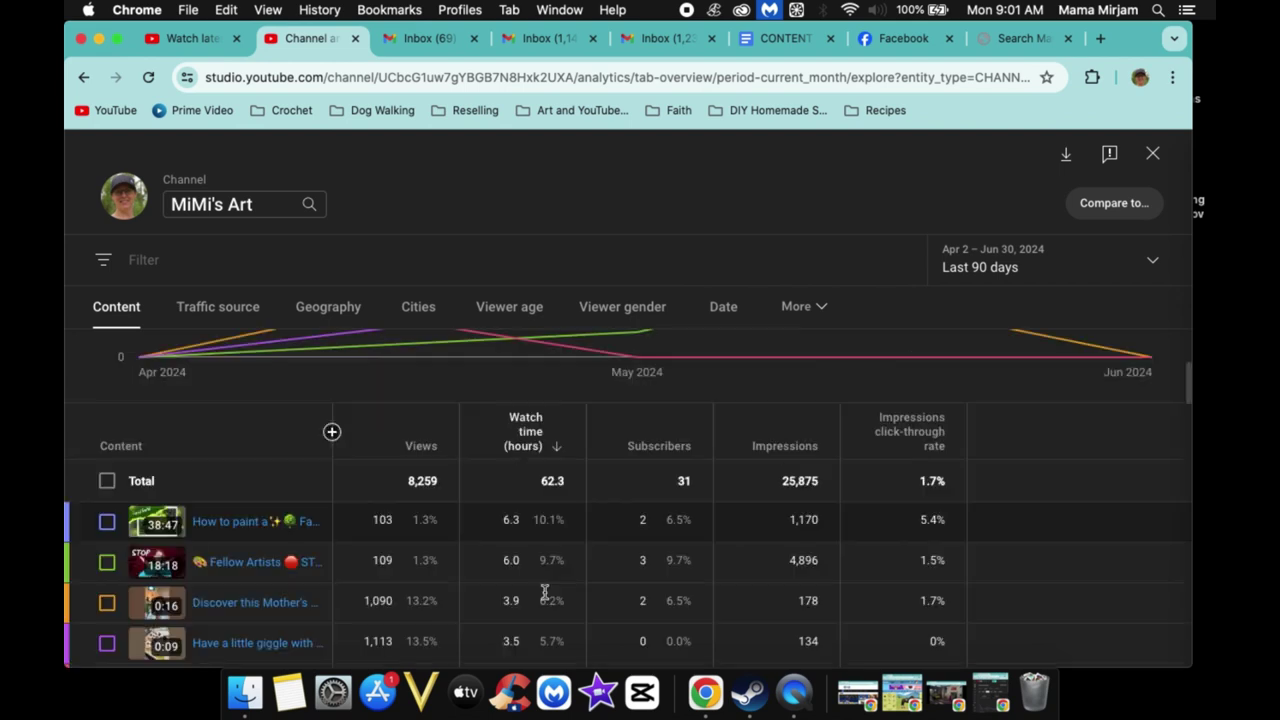
pyautogui.scroll(-1, 545, 592)
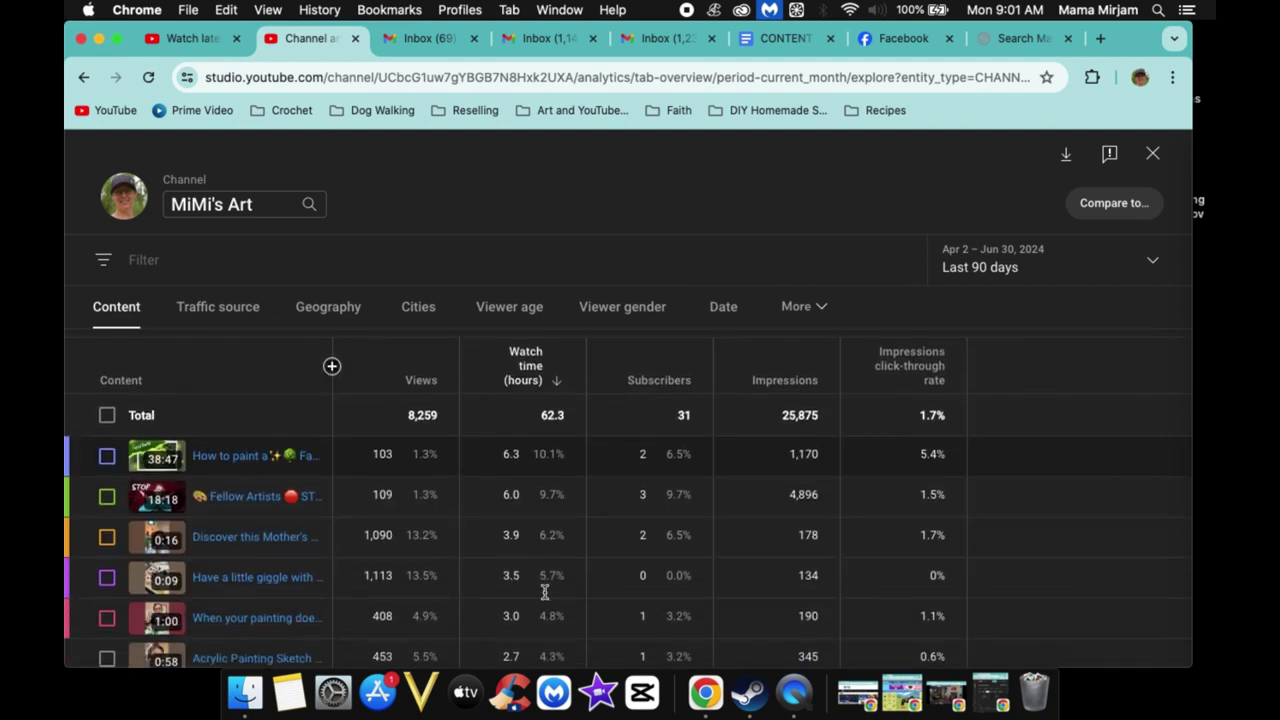
pyautogui.scroll(1, 545, 592)
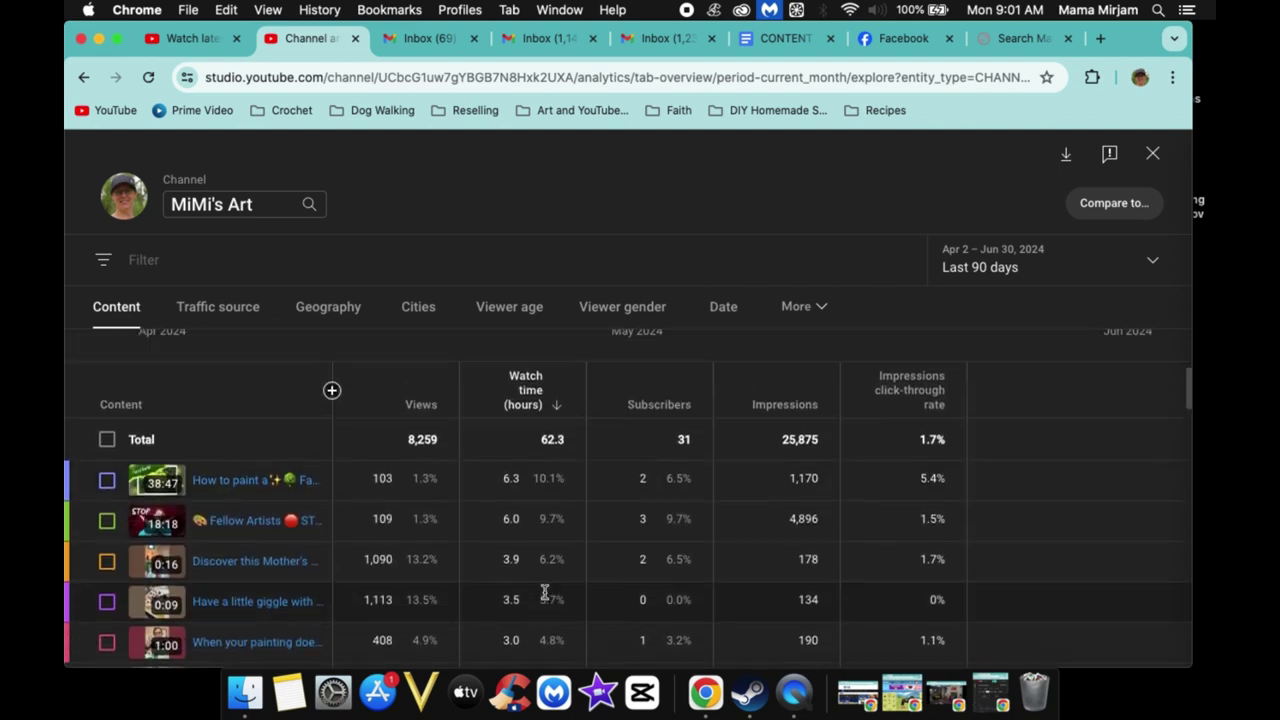
pyautogui.moveTo(300, 484)
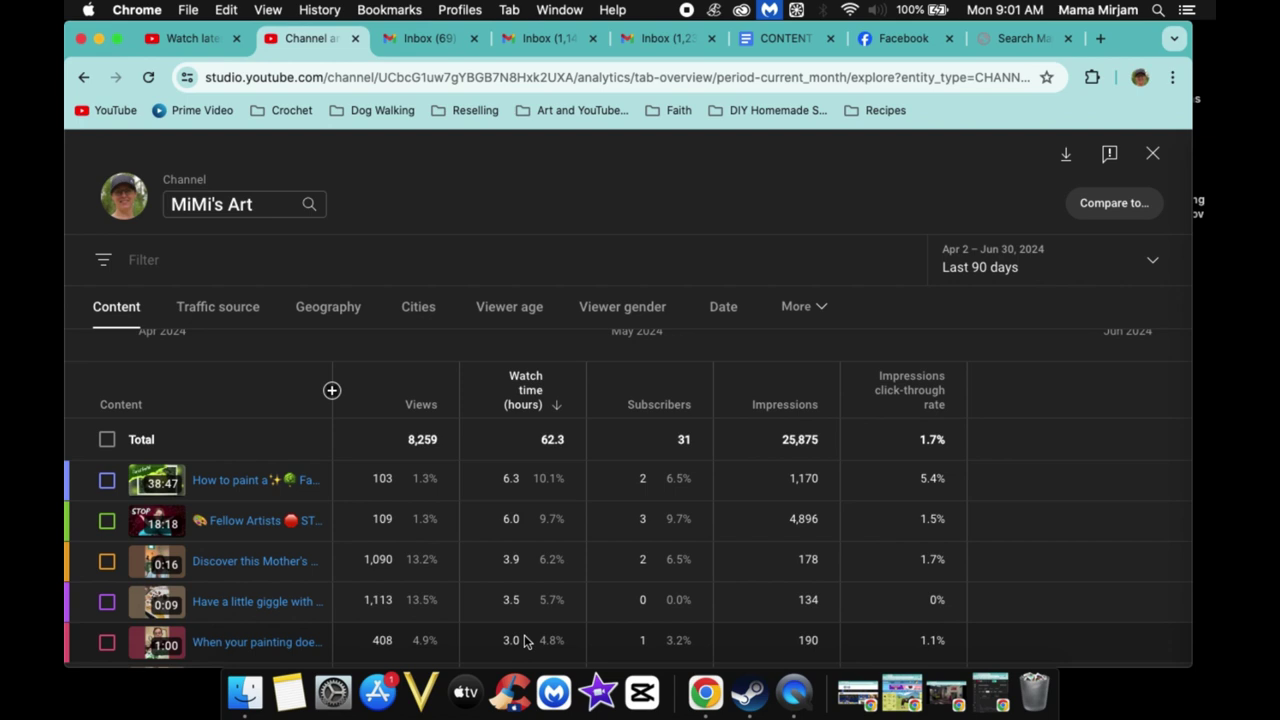
# - Examine how long videos and Shorts compare in watch time further down the 90-day content list
pyautogui.scroll(-3, 524, 640)
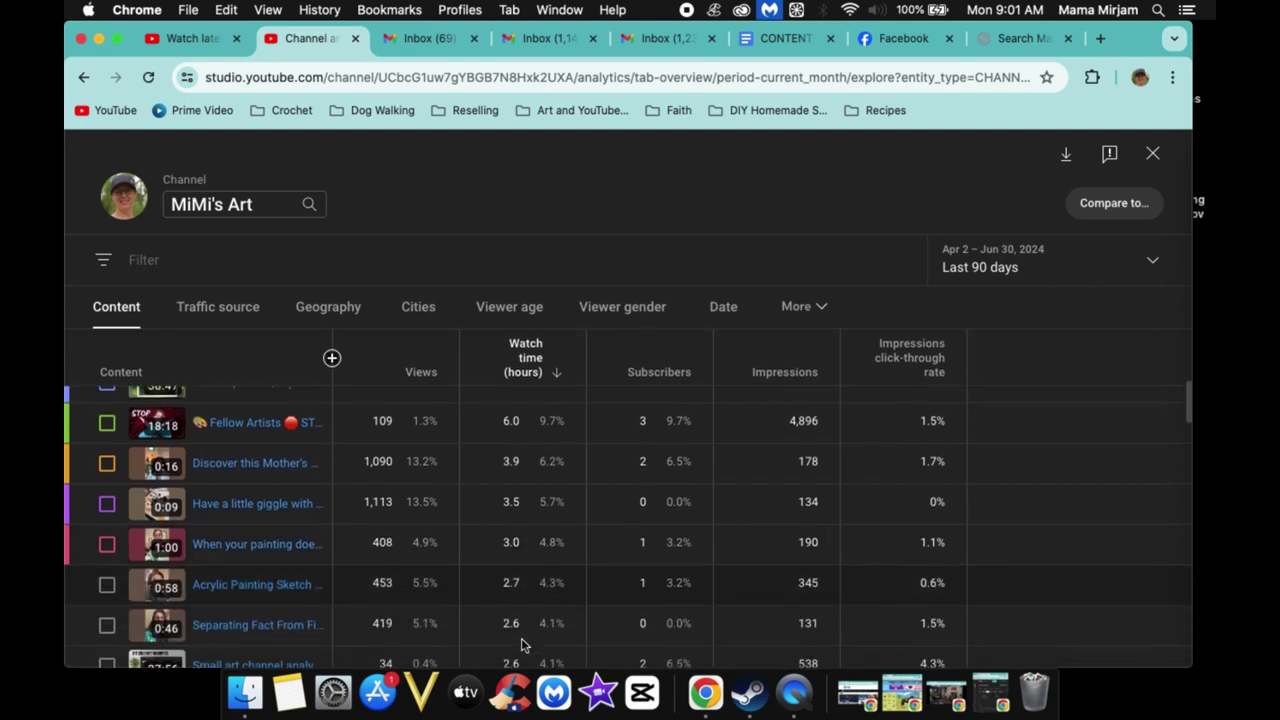
pyautogui.scroll(-2, 524, 644)
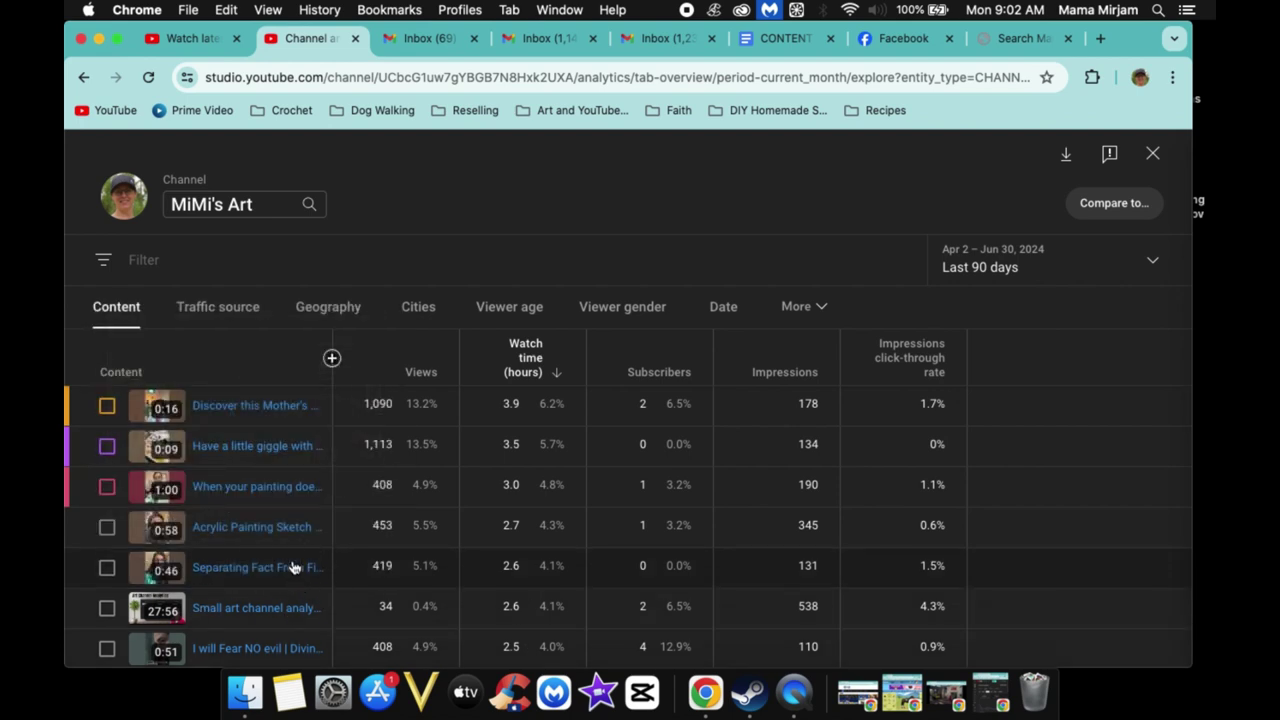
pyautogui.scroll(2, 265, 590)
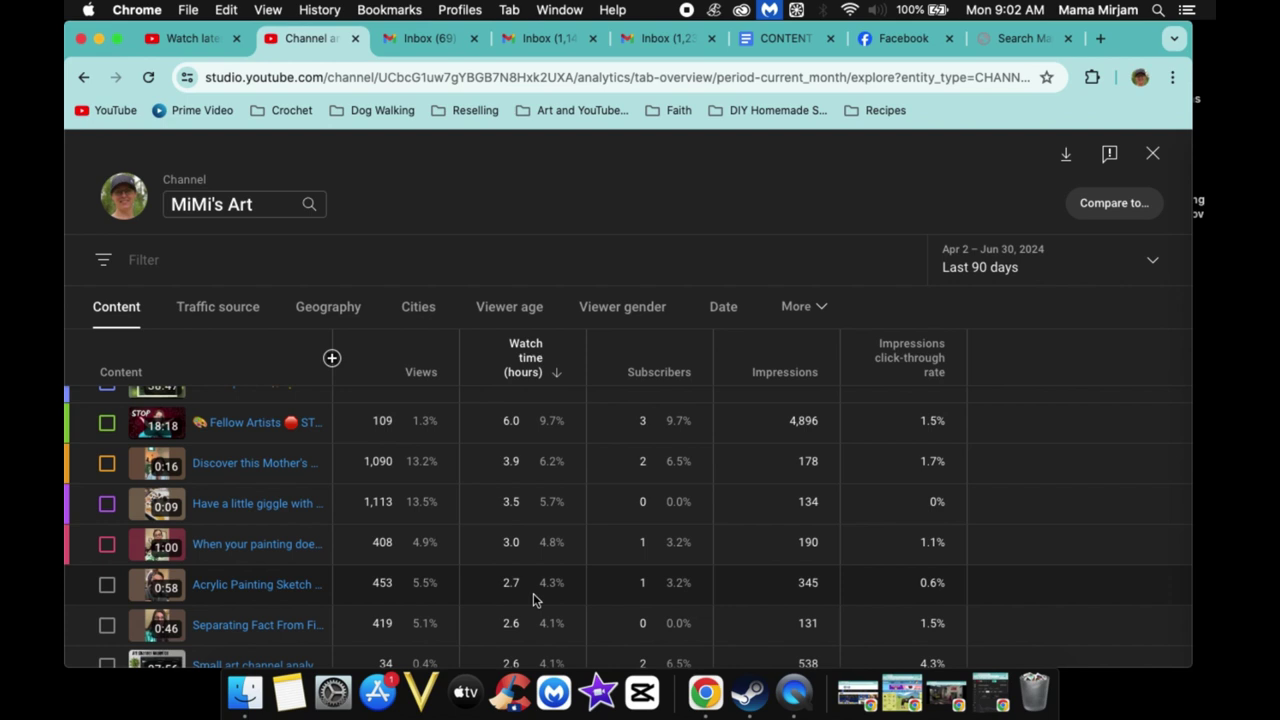
pyautogui.scroll(3, 533, 595)
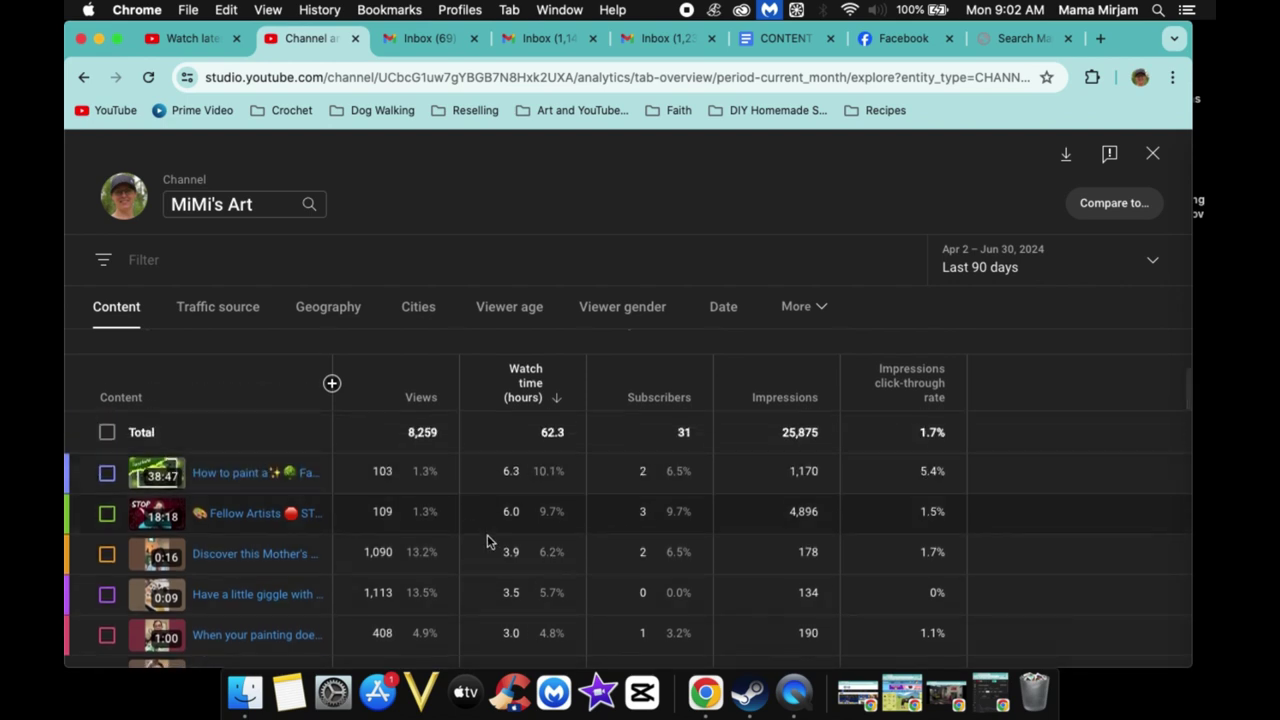
pyautogui.scroll(-10, 530, 573)
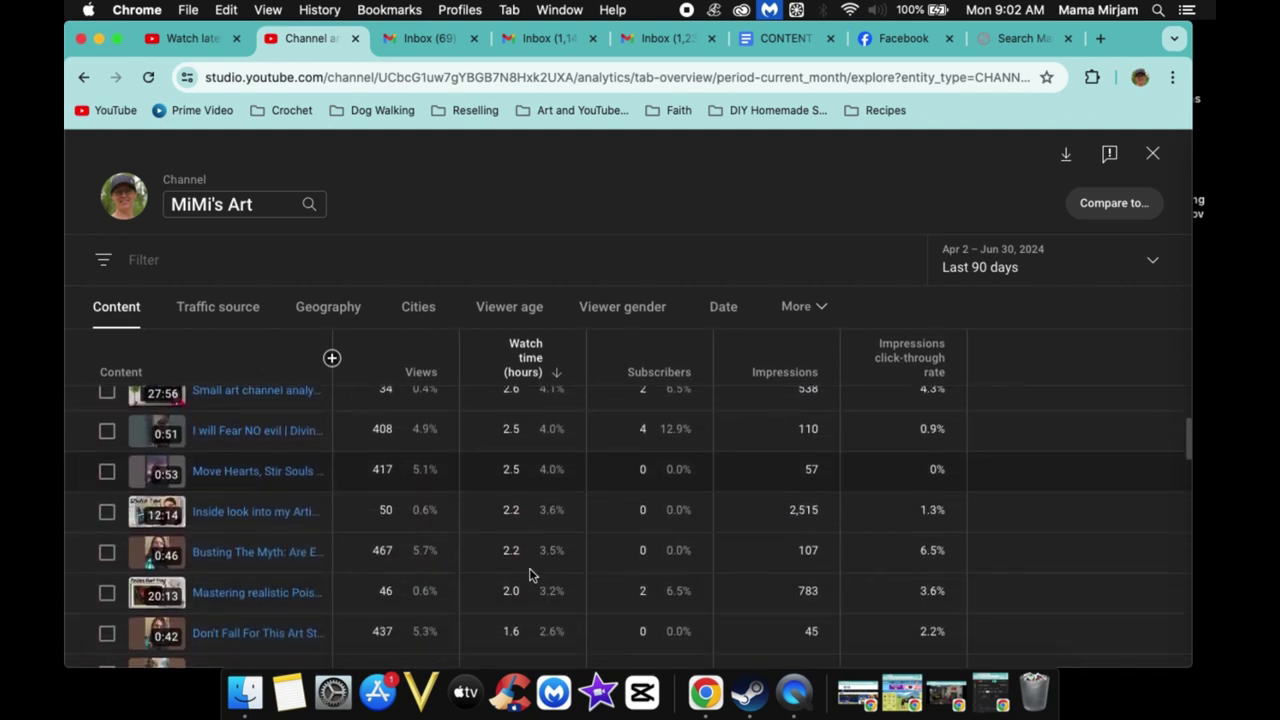
pyautogui.scroll(2, 530, 573)
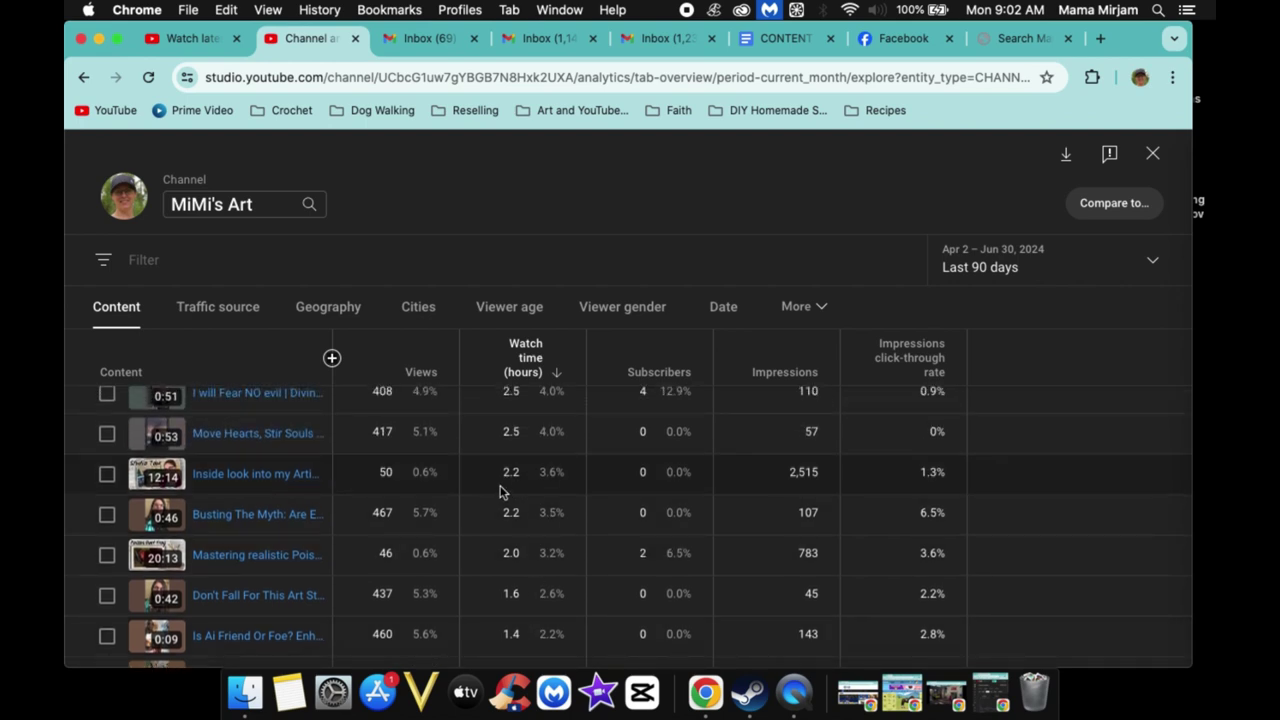
pyautogui.scroll(2, 515, 485)
pyautogui.scroll(-2, 520, 481)
pyautogui.scroll(-4, 520, 481)
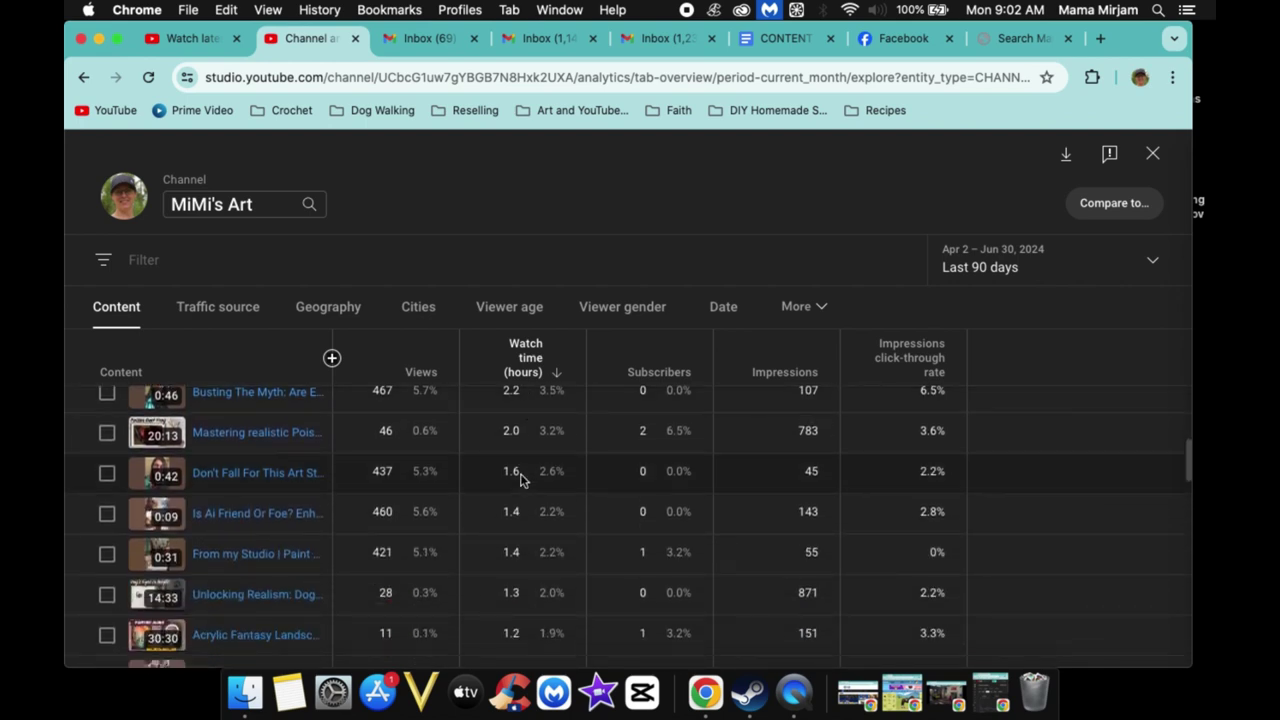
pyautogui.scroll(-2, 520, 481)
pyautogui.scroll(-3, 520, 481)
pyautogui.scroll(-2, 520, 481)
pyautogui.scroll(4, 520, 481)
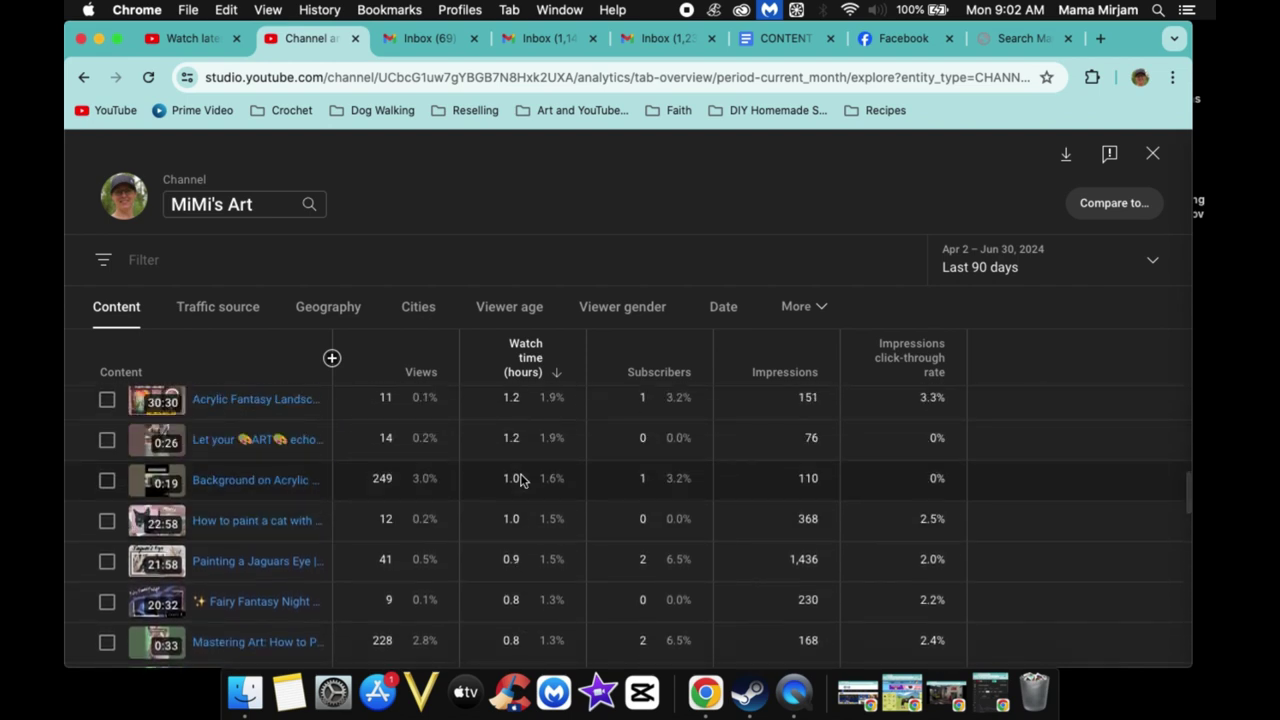
pyautogui.scroll(2, 520, 481)
pyautogui.scroll(10, 520, 481)
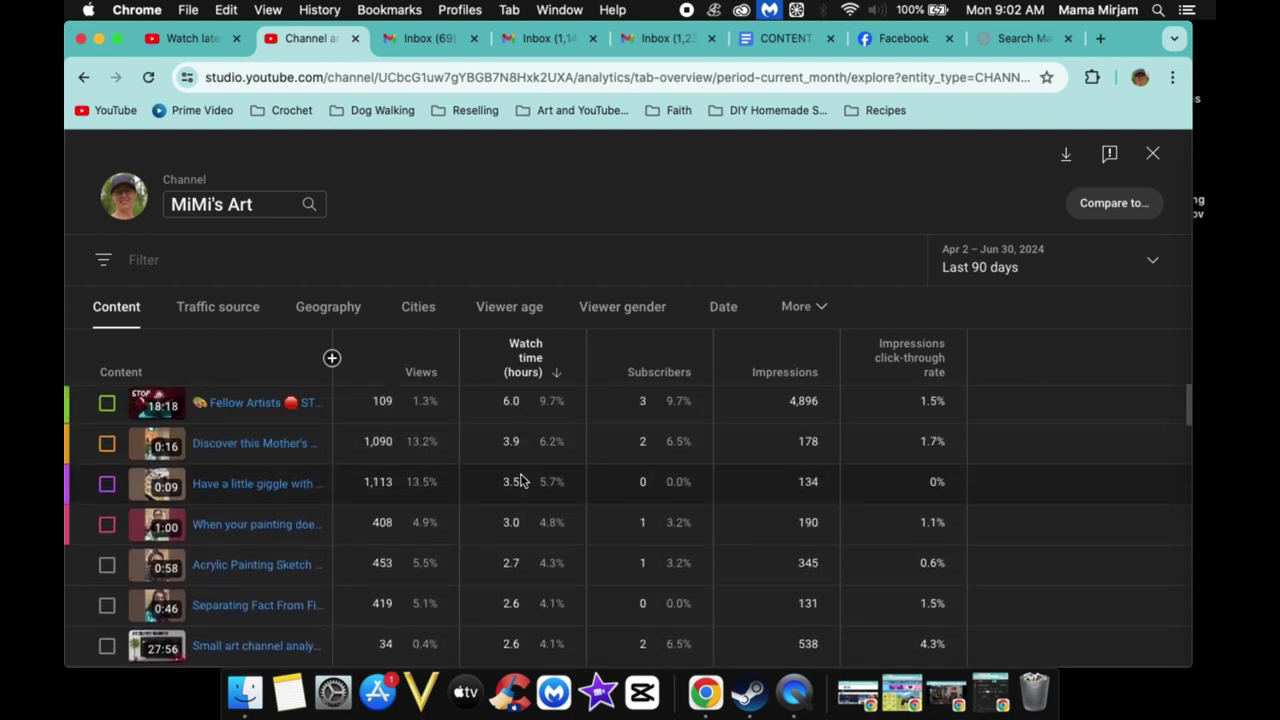
pyautogui.scroll(1, 520, 481)
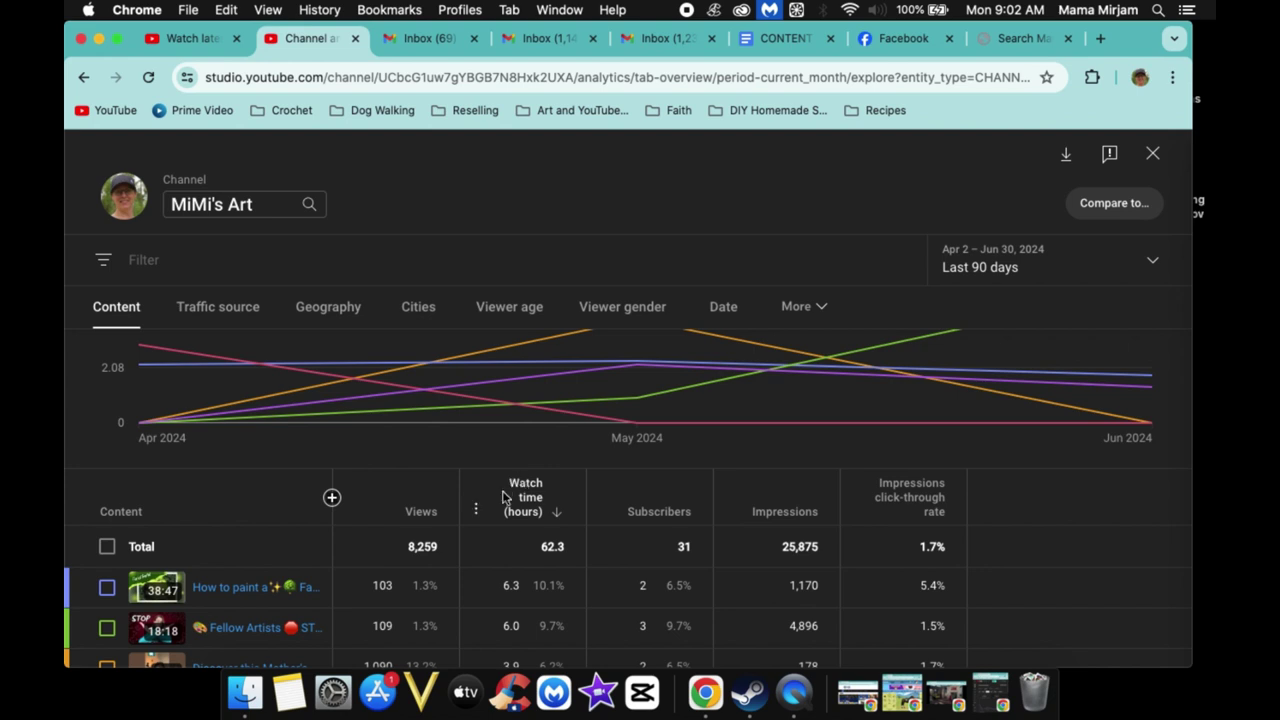
# - Close the detailed watch time report and return to the start of the June channel analytics overview
pyautogui.click(478, 511)
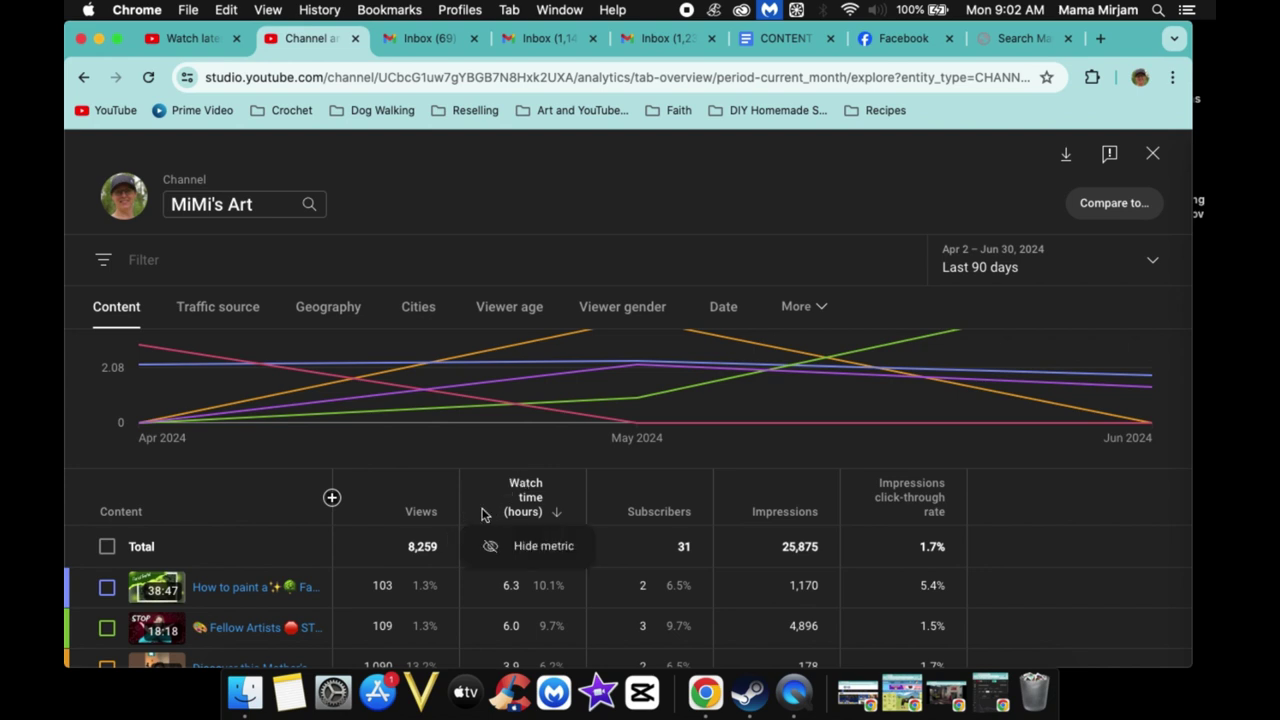
pyautogui.click(496, 466)
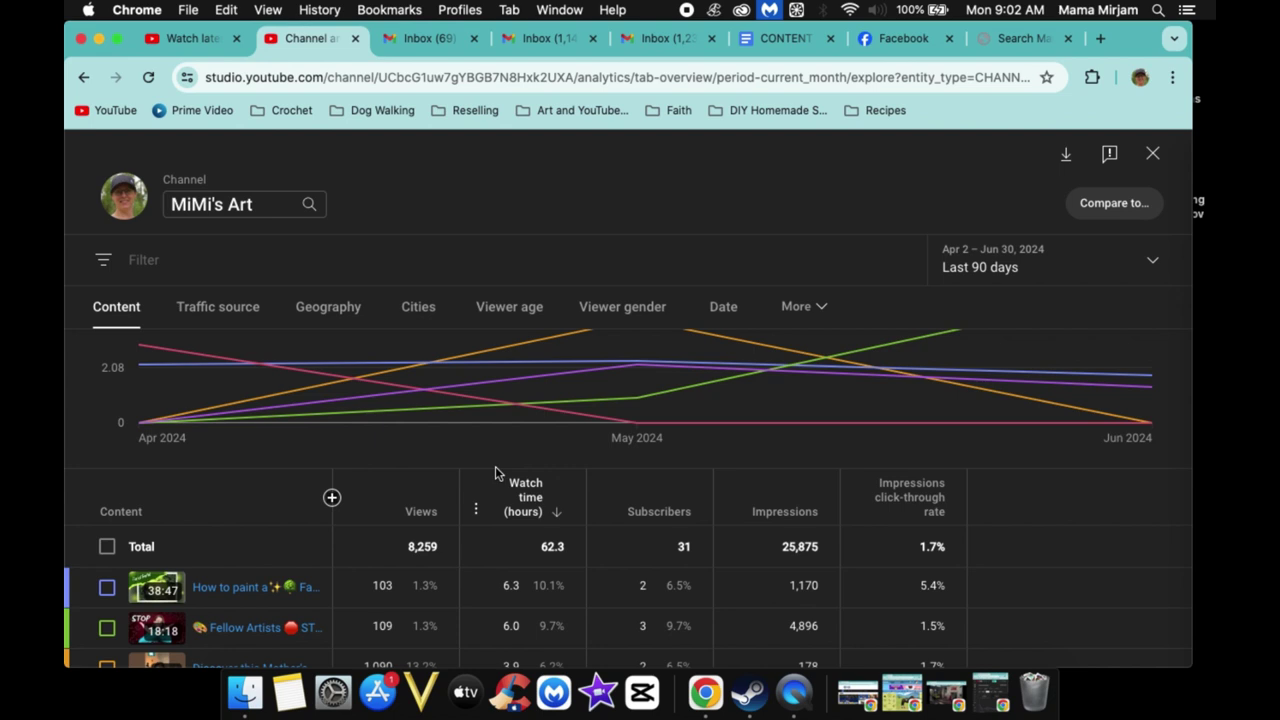
pyautogui.scroll(3, 795, 440)
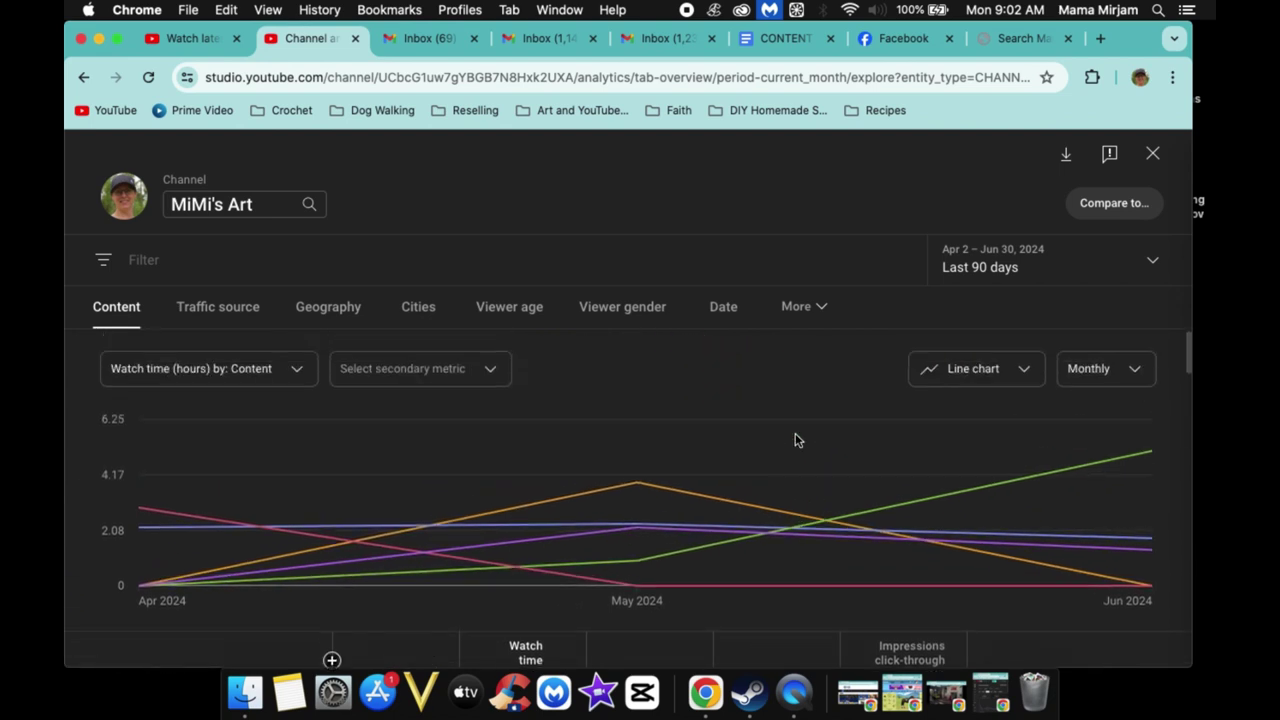
pyautogui.click(1153, 153)
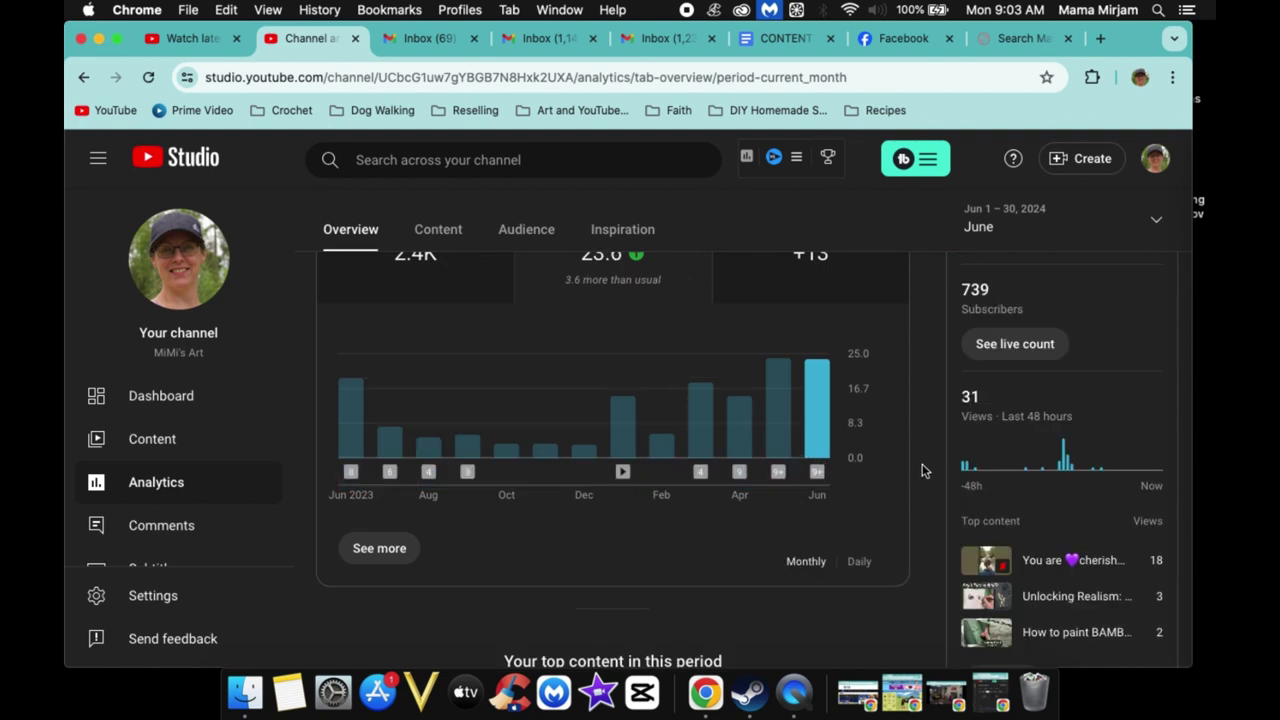
pyautogui.scroll(3, 918, 467)
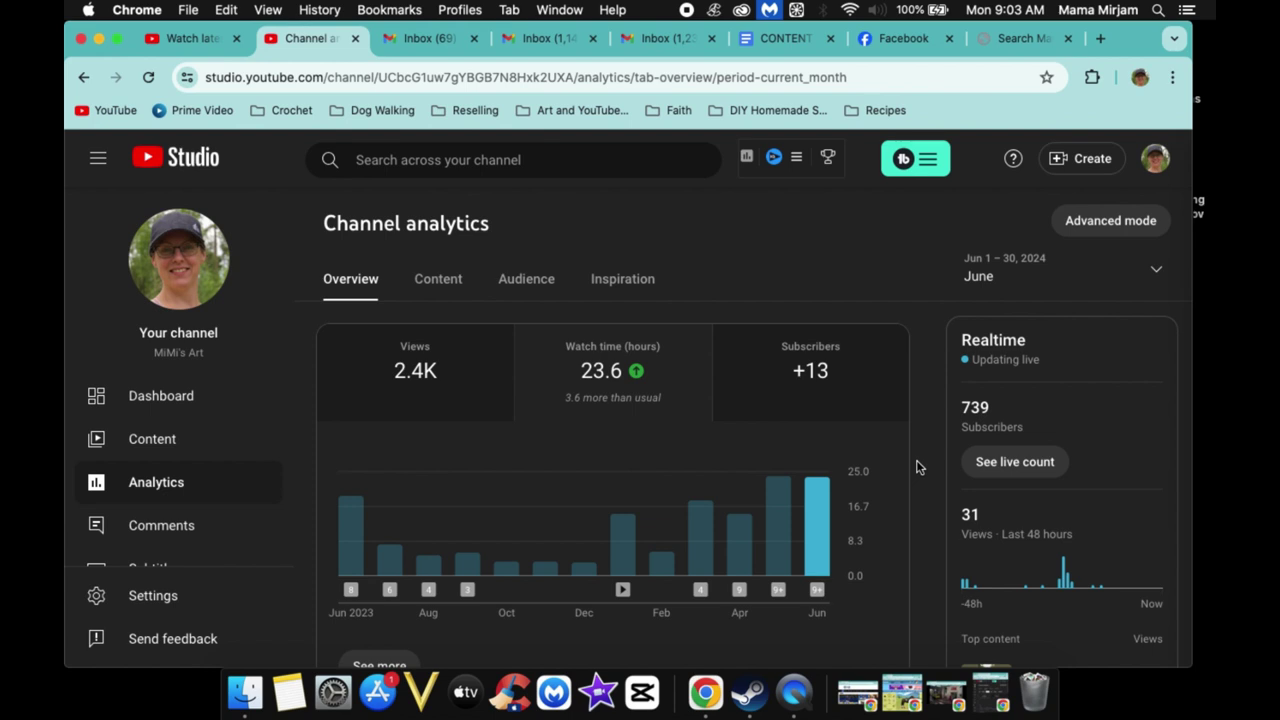
# - Open the channel dashboard and review the 28-day views and watch time summary
pyautogui.click(161, 397)
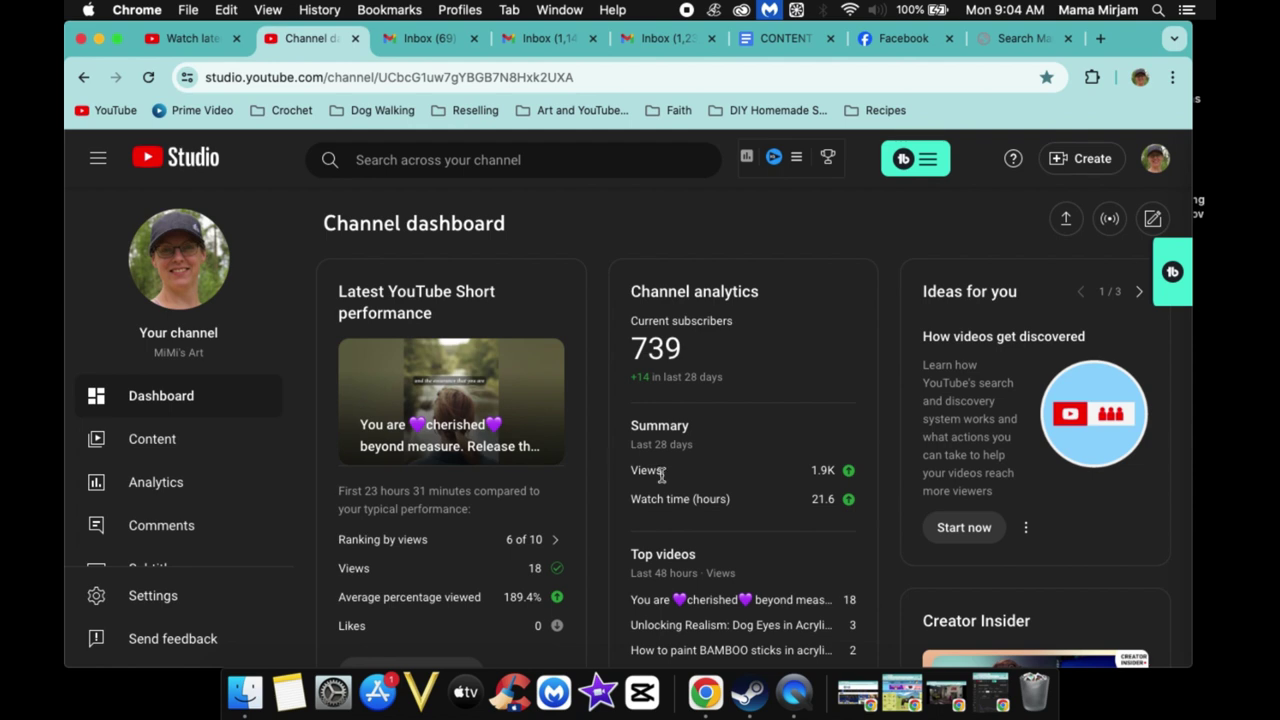
pyautogui.moveTo(845, 481)
pyautogui.scroll(-2, 766, 514)
pyautogui.scroll(2, 882, 330)
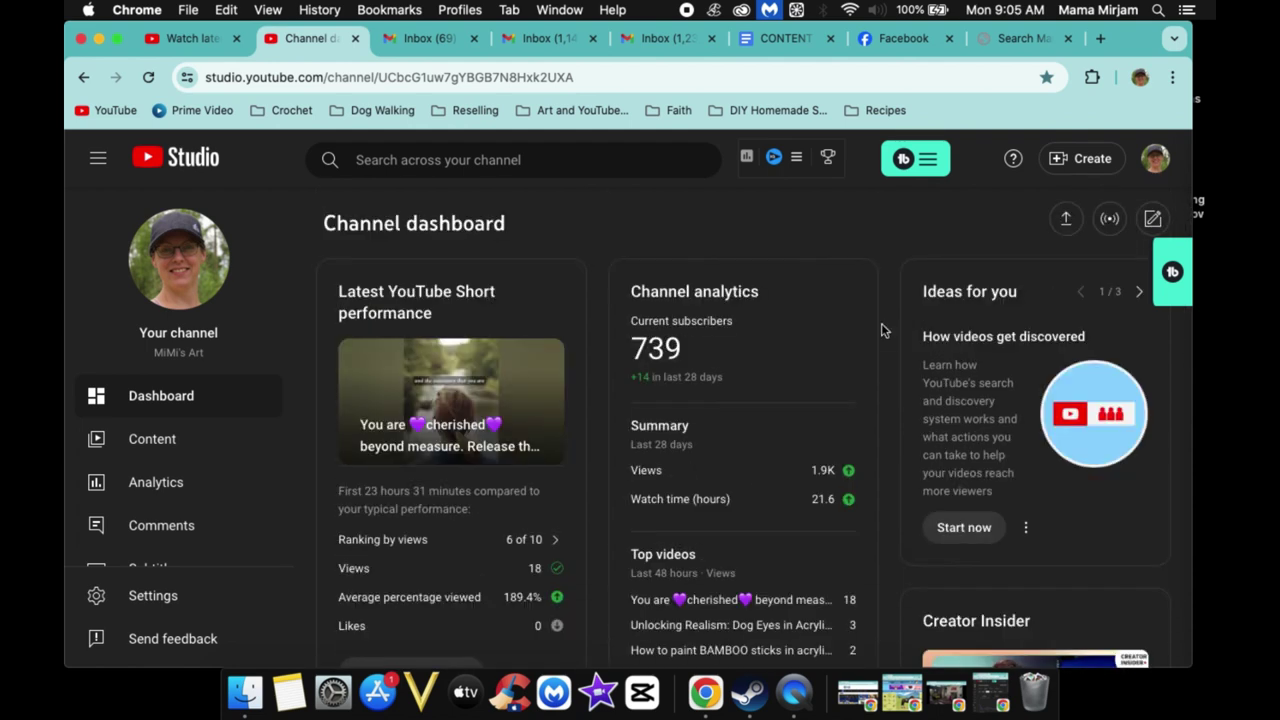